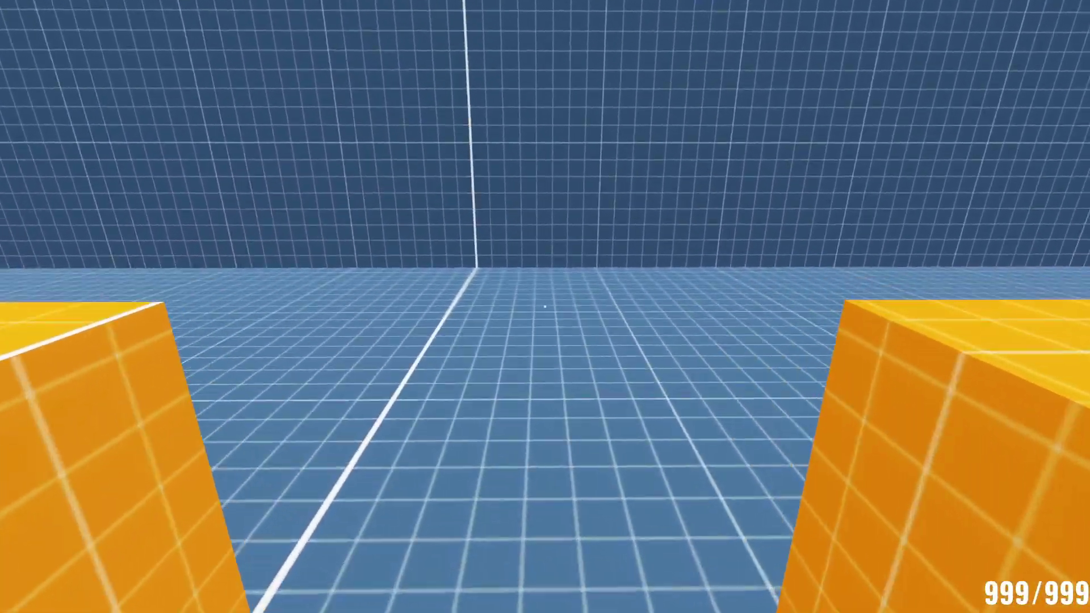
{"action": "key", "text": "w"}
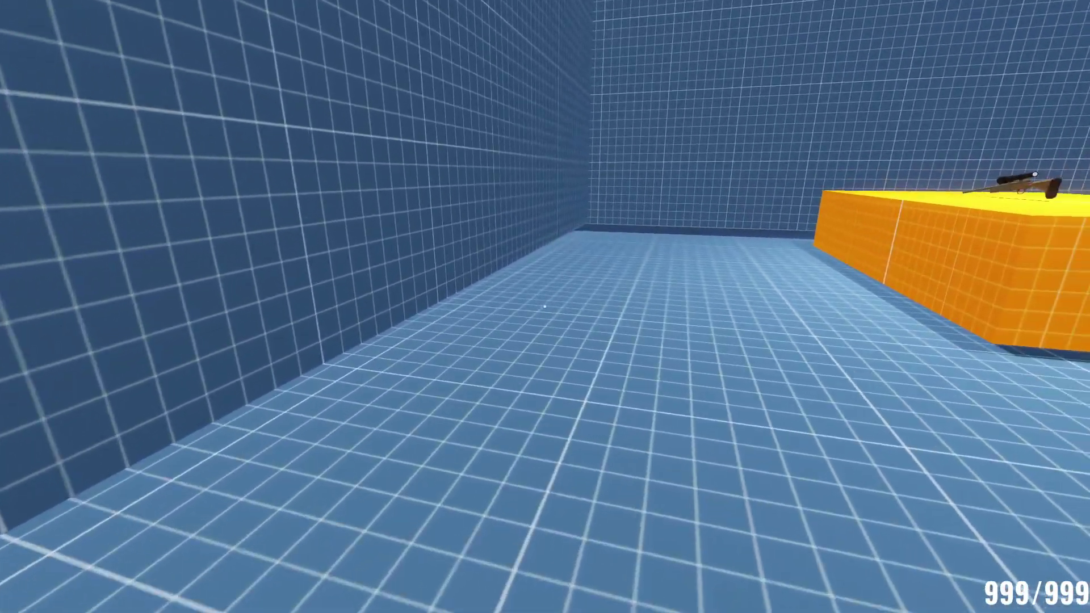
{"action": "key", "text": "w"}
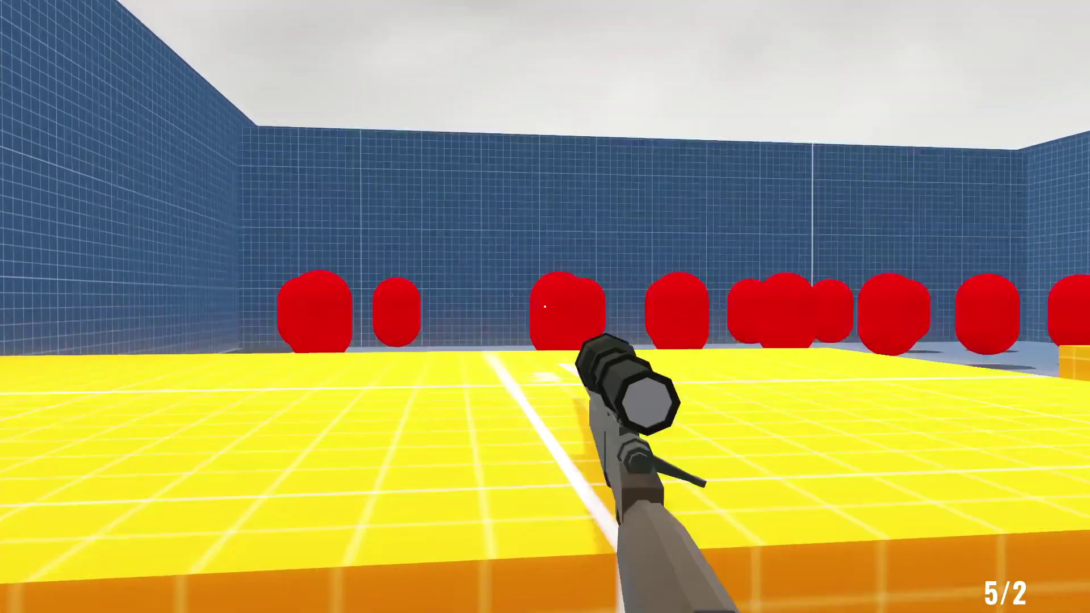
{"action": "right_click", "coordinate": [545, 306]}
{"action": "left_click", "coordinate": [545, 307]}
{"action": "right_click", "coordinate": [545, 306]}
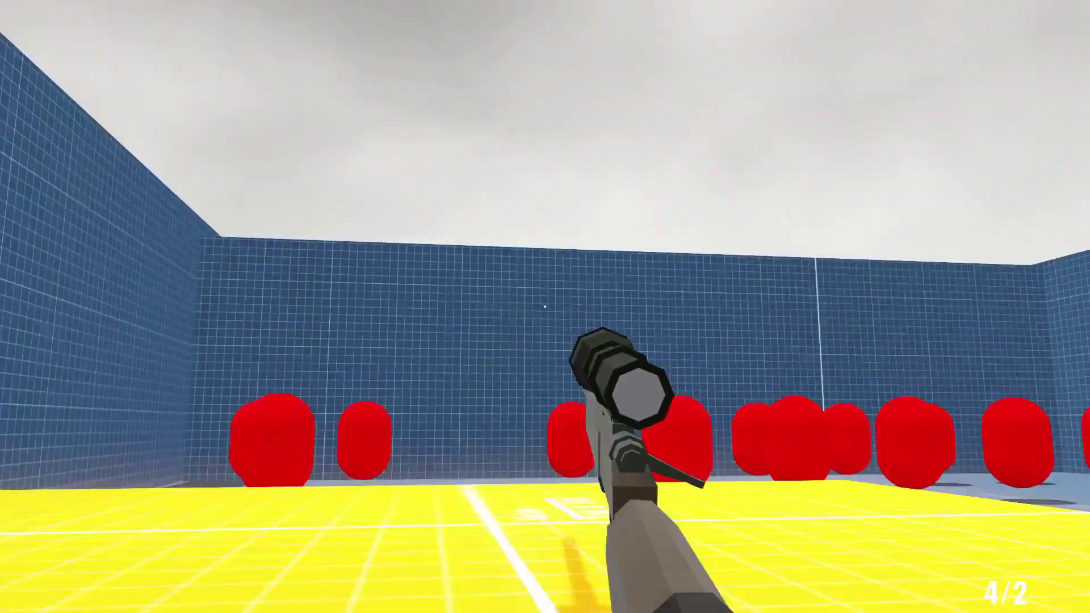
{"action": "key", "text": "q"}
{"action": "key", "text": "s"}
{"action": "key", "text": "d"}
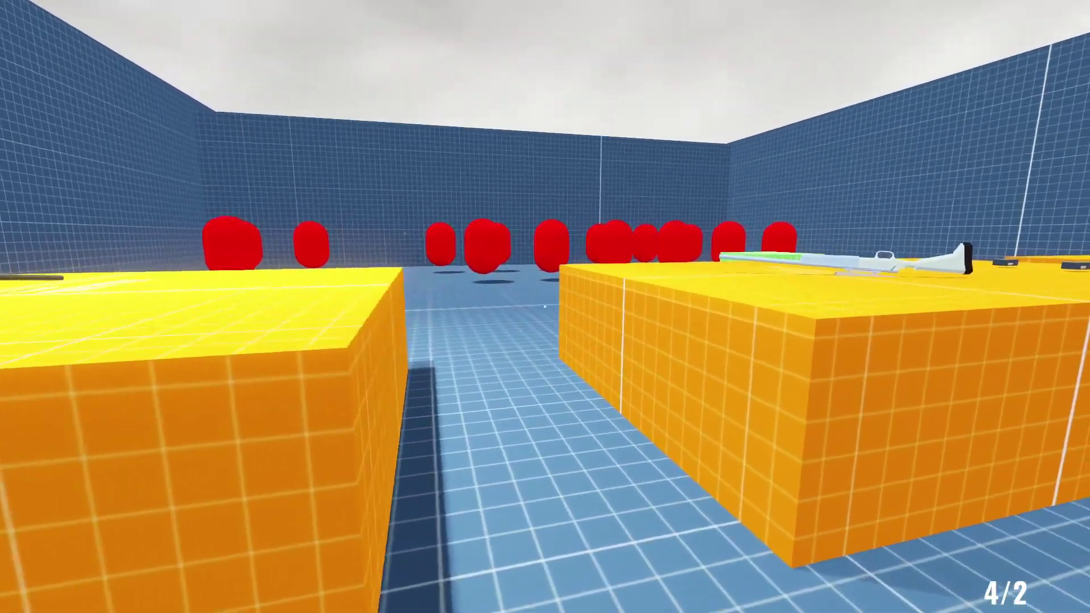
{"action": "key", "text": "w"}
{"action": "key", "text": "d"}
{"action": "key", "text": "e"}
{"action": "key", "text": "s"}
{"action": "right_click", "coordinate": [545, 307]}
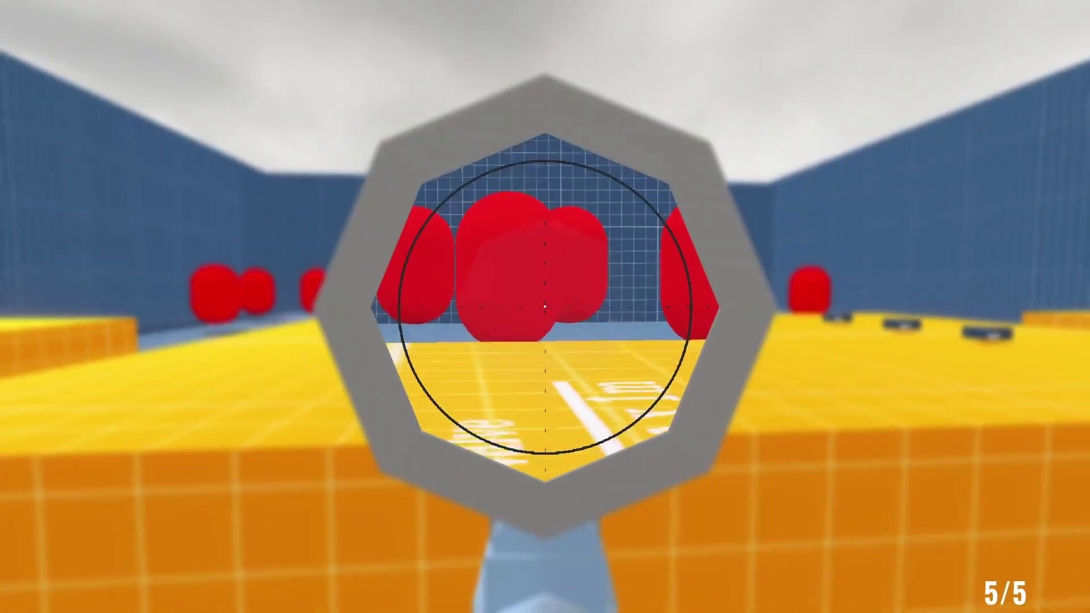
{"action": "left_click", "coordinate": [545, 307]}
{"action": "left_click", "coordinate": [545, 307]}
{"action": "left_click", "coordinate": [545, 306]}
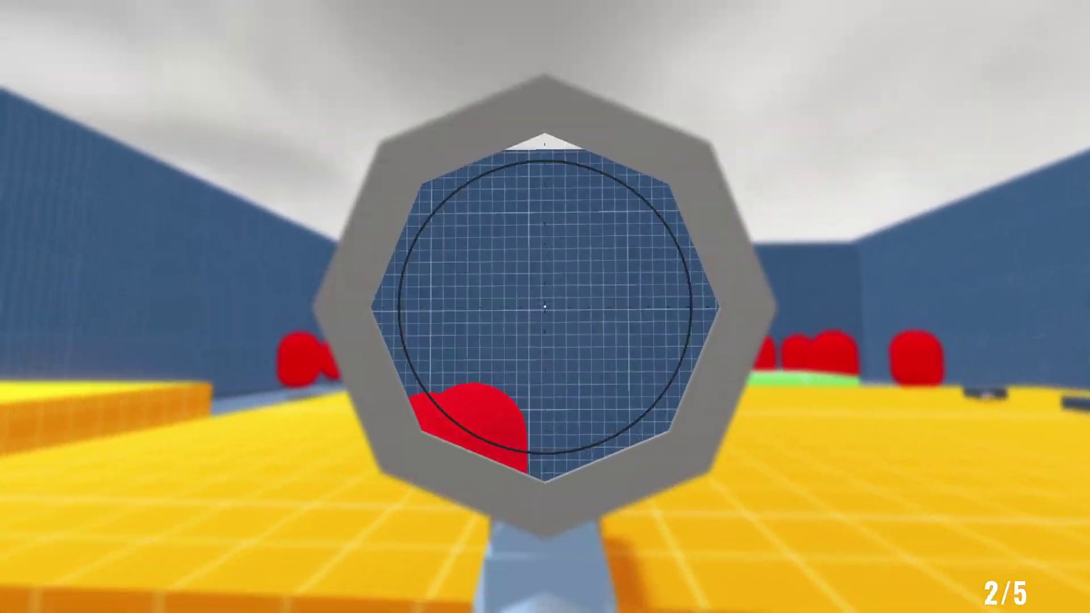
{"action": "left_click", "coordinate": [544, 307]}
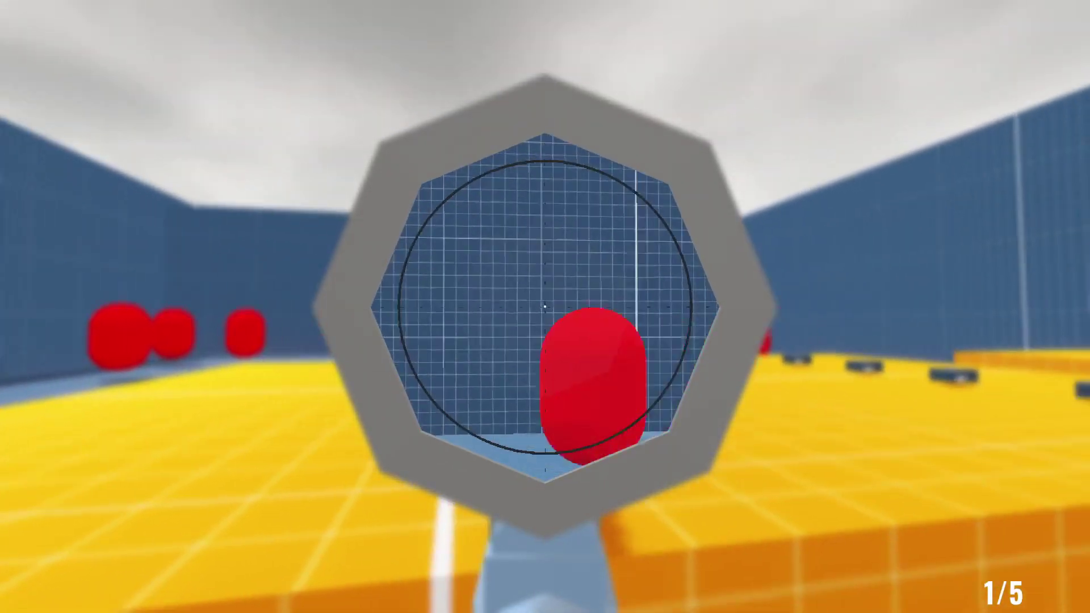
{"action": "left_click", "coordinate": [545, 306]}
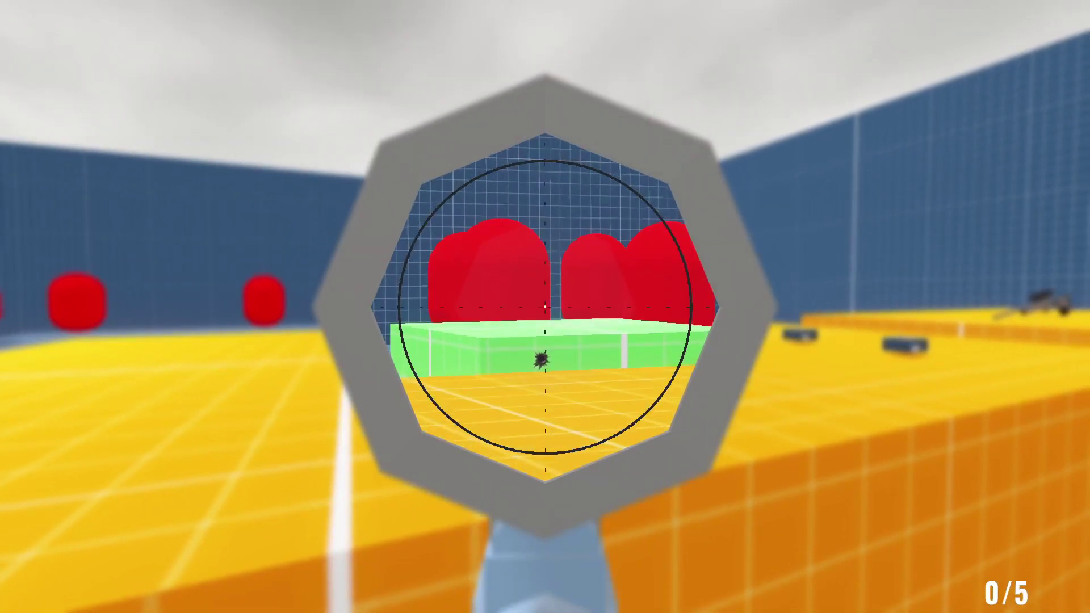
{"action": "key", "text": "r"}
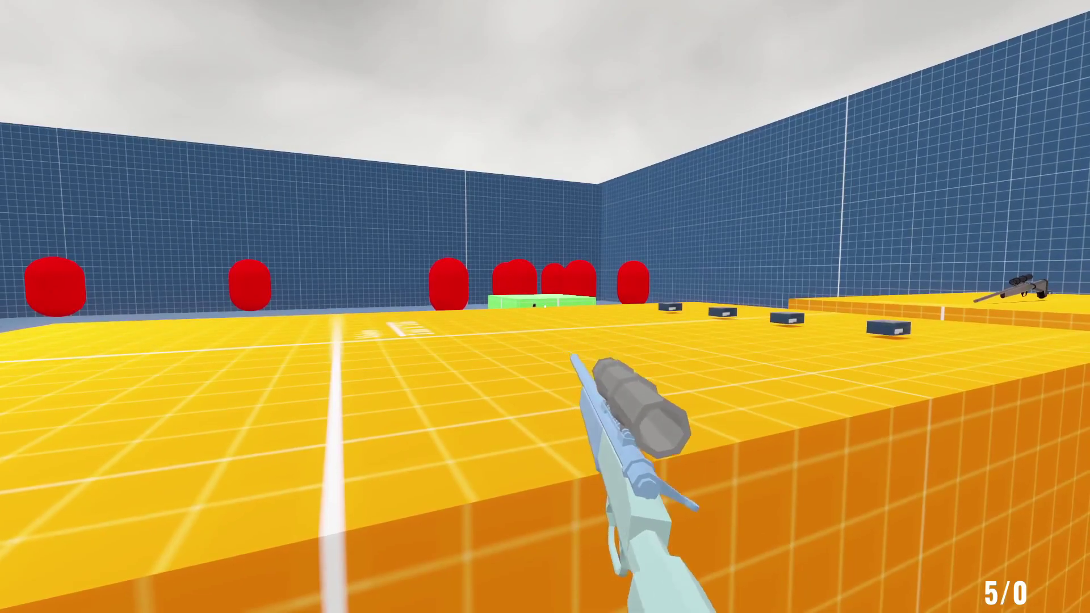
{"action": "right_click", "coordinate": [545, 307]}
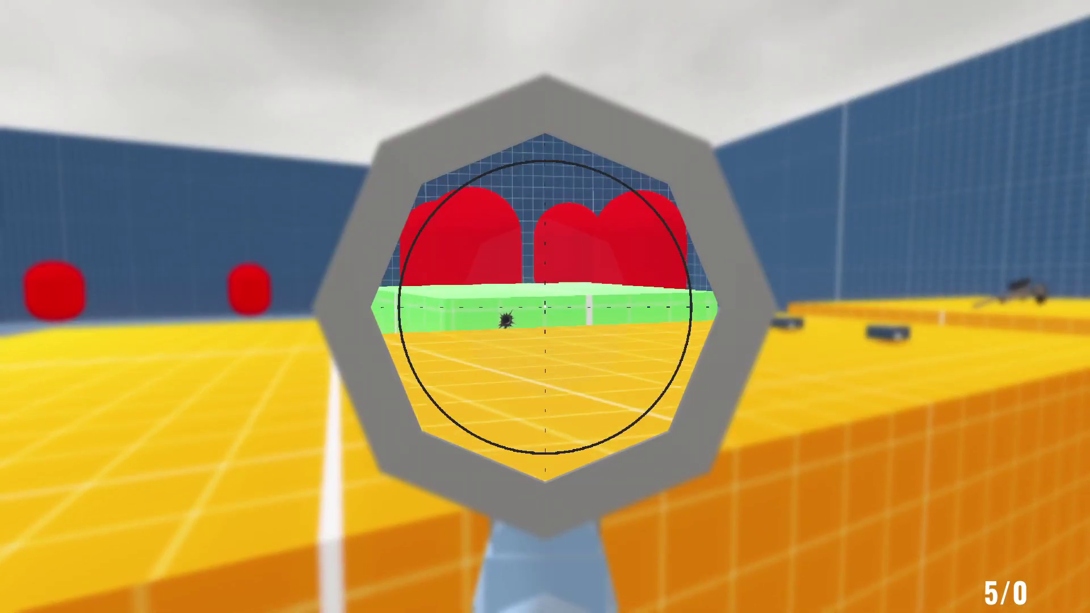
{"action": "left_click", "coordinate": [545, 307]}
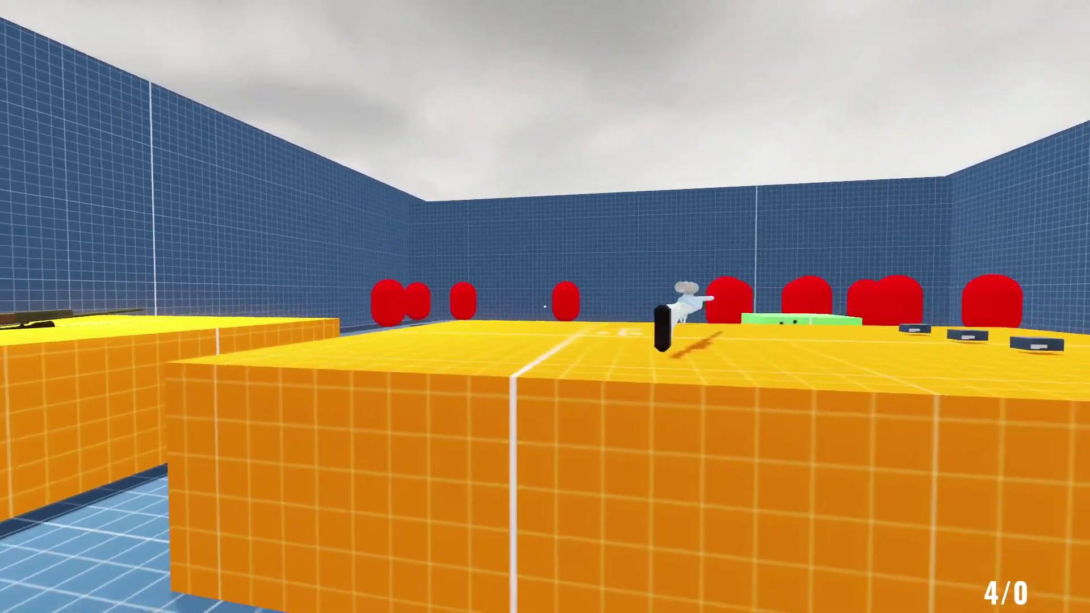
{"action": "key", "text": "w"}
{"action": "key", "text": "d"}
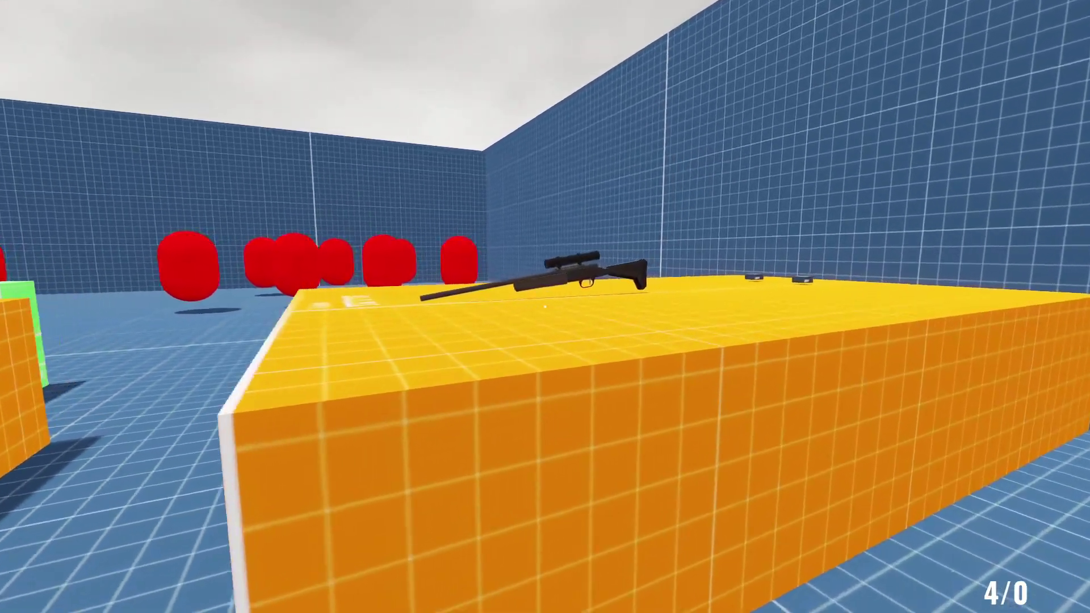
{"action": "key", "text": "w"}
{"action": "key", "text": "e"}
{"action": "key", "text": "s"}
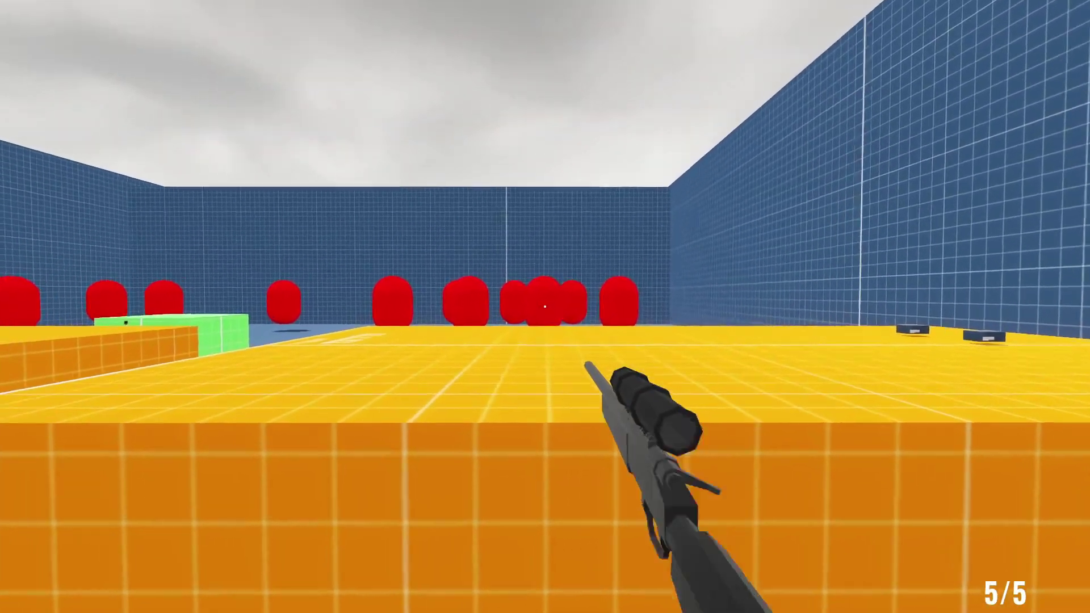
{"action": "right_click", "coordinate": [545, 307]}
{"action": "left_click", "coordinate": [544, 306]}
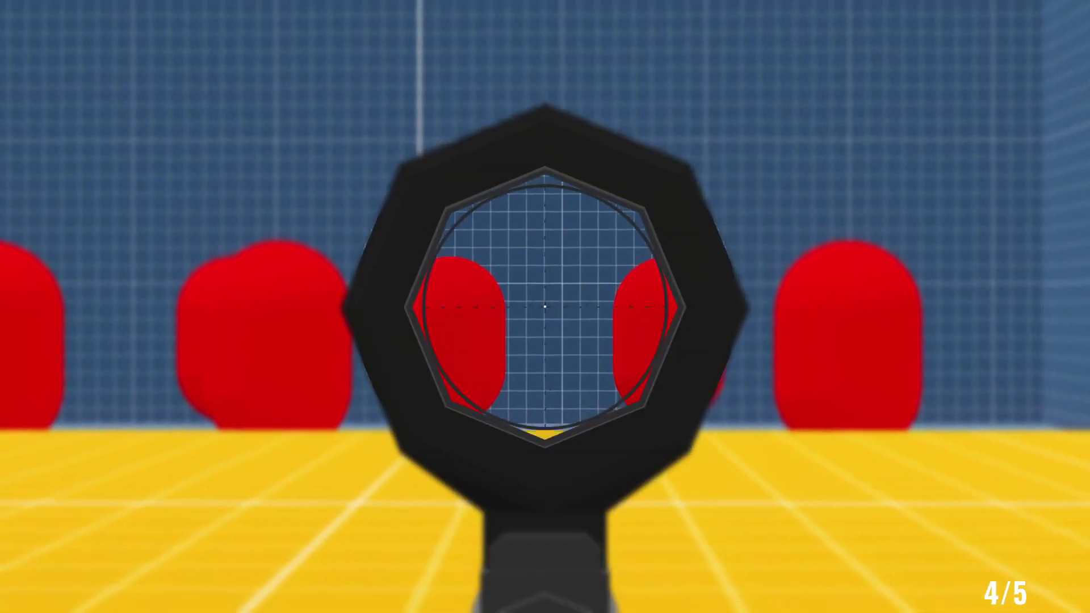
{"action": "left_click", "coordinate": [545, 307]}
{"action": "left_click", "coordinate": [545, 307]}
{"action": "key", "text": "r"}
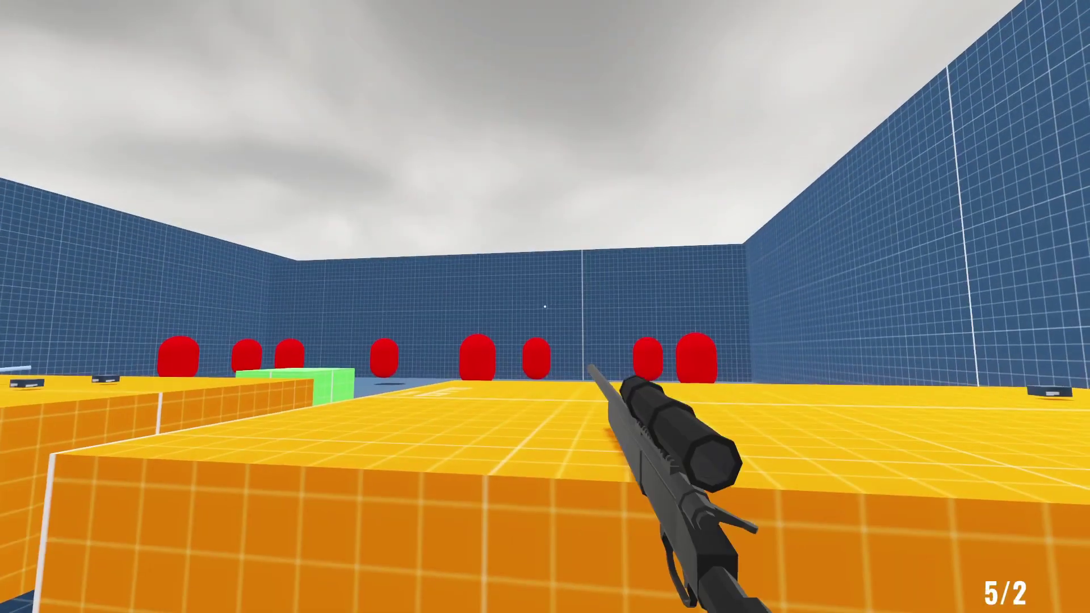
{"action": "right_click", "coordinate": [544, 307]}
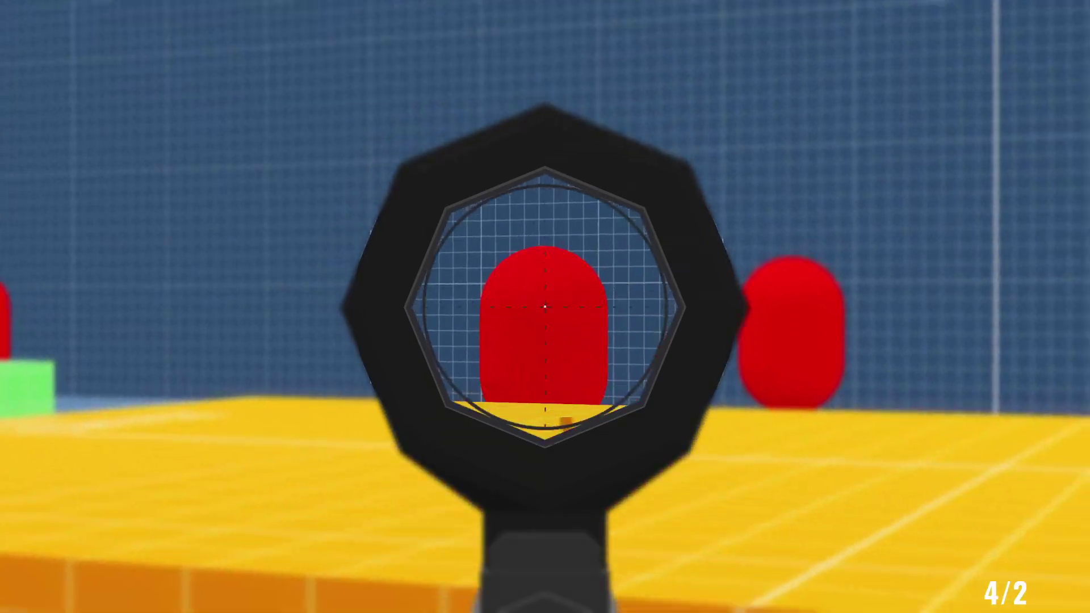
{"action": "left_click", "coordinate": [544, 307]}
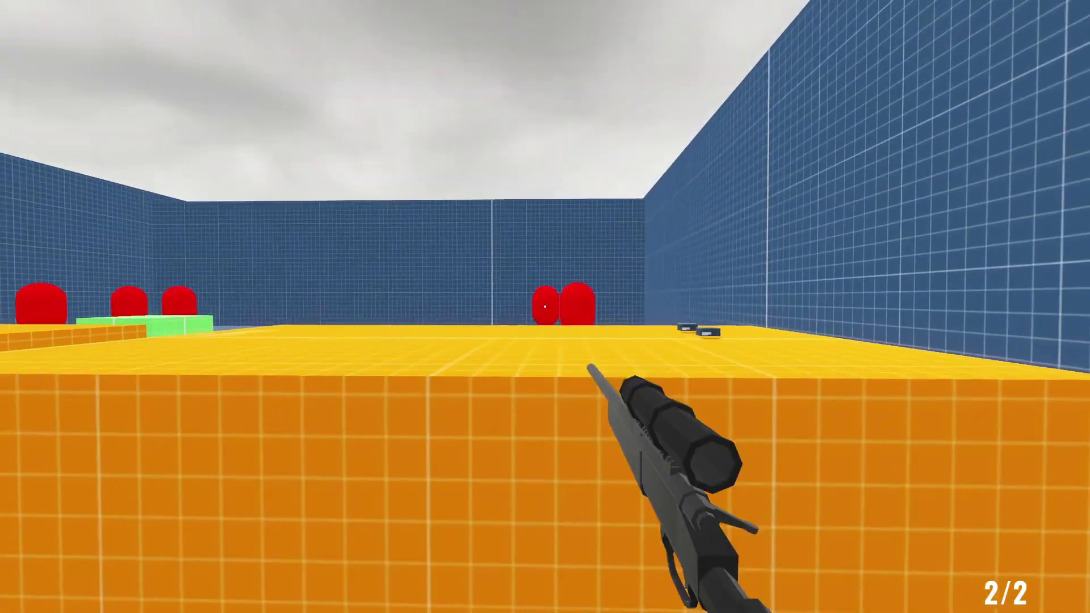
{"action": "right_click", "coordinate": [545, 307]}
{"action": "right_click", "coordinate": [544, 307]}
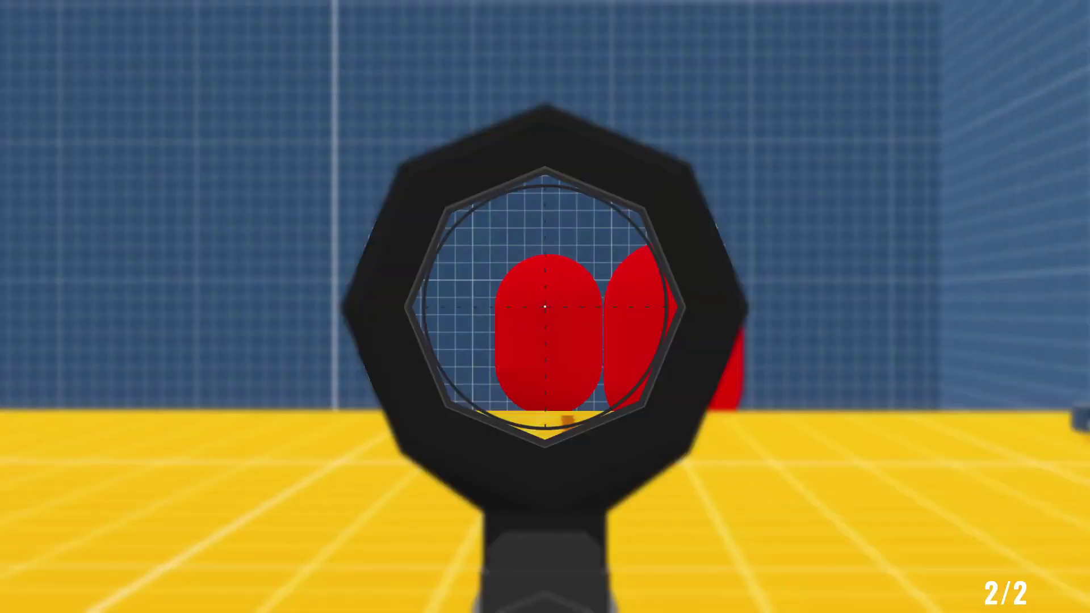
{"action": "right_click", "coordinate": [545, 307]}
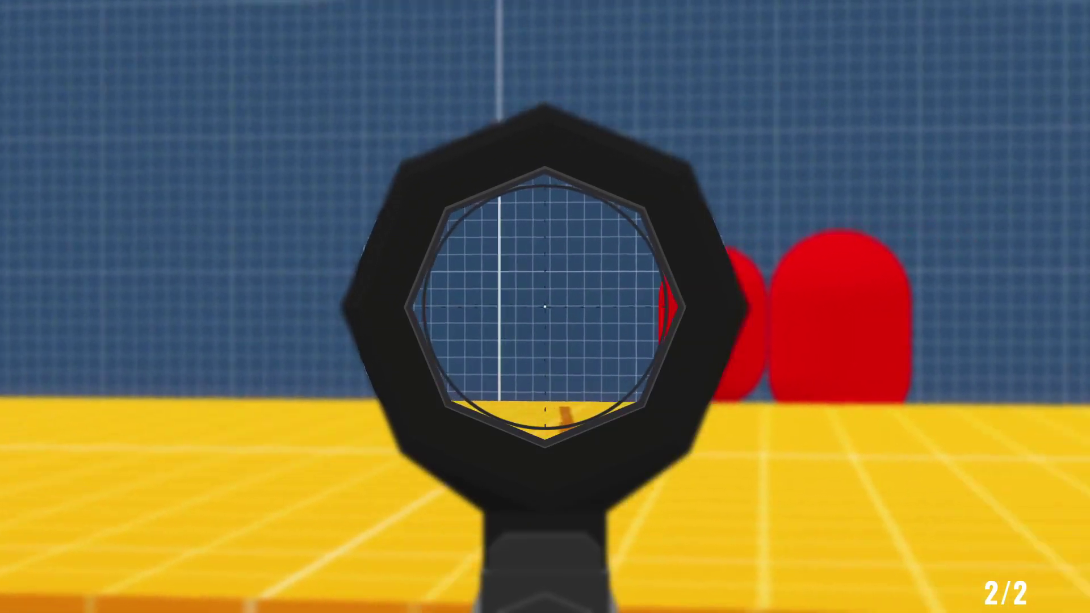
{"action": "left_click", "coordinate": [544, 306]}
{"action": "left_click", "coordinate": [545, 306]}
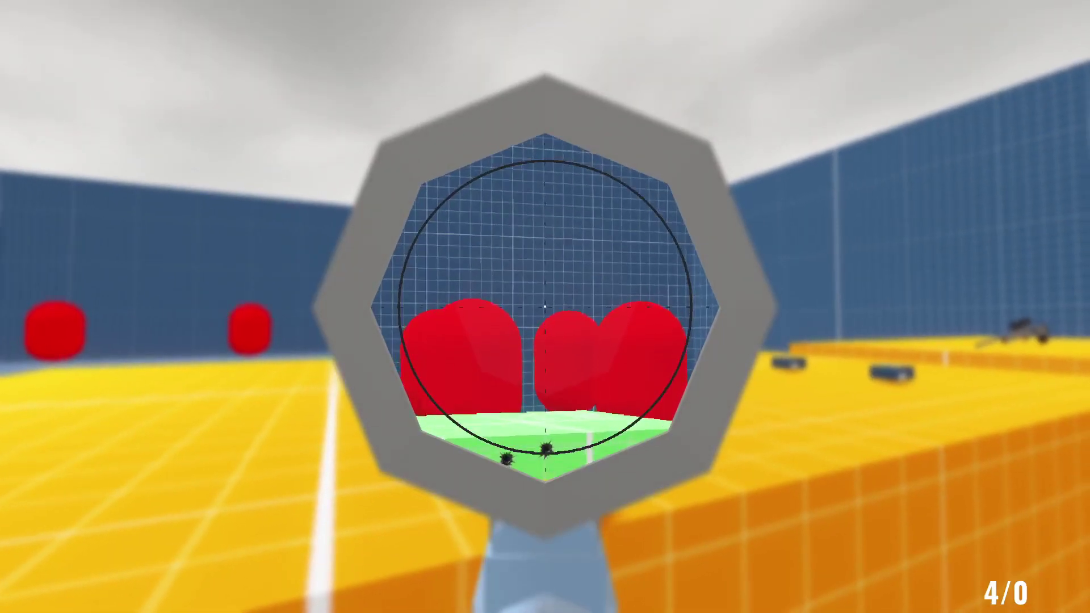
{"action": "key", "text": "g"}
{"action": "key", "text": "s"}
{"action": "key", "text": "d"}
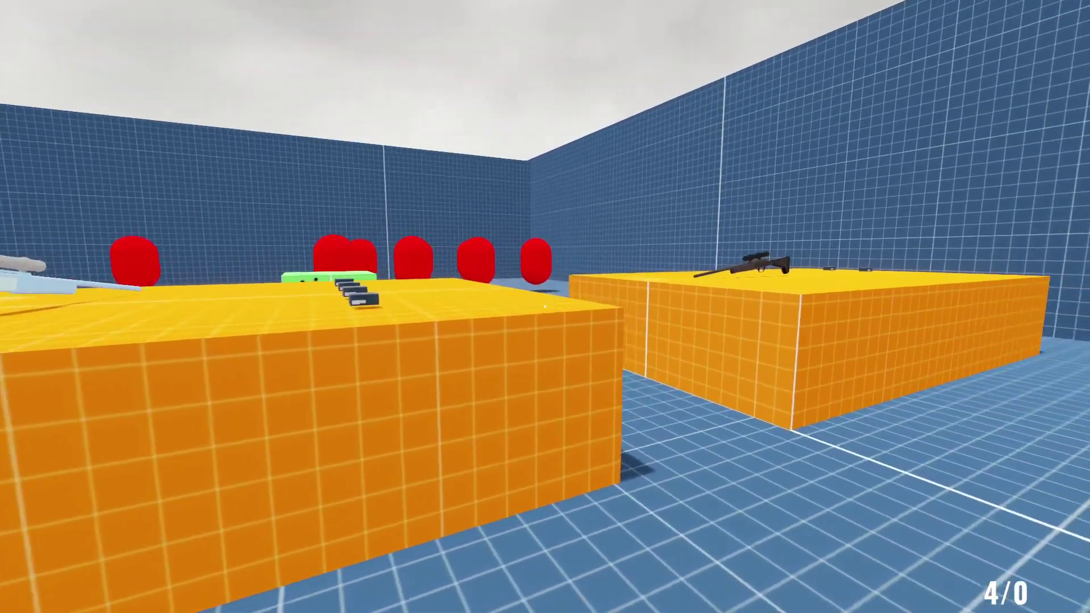
{"action": "key", "text": "w"}
{"action": "key", "text": "w"}
{"action": "key", "text": "space"}
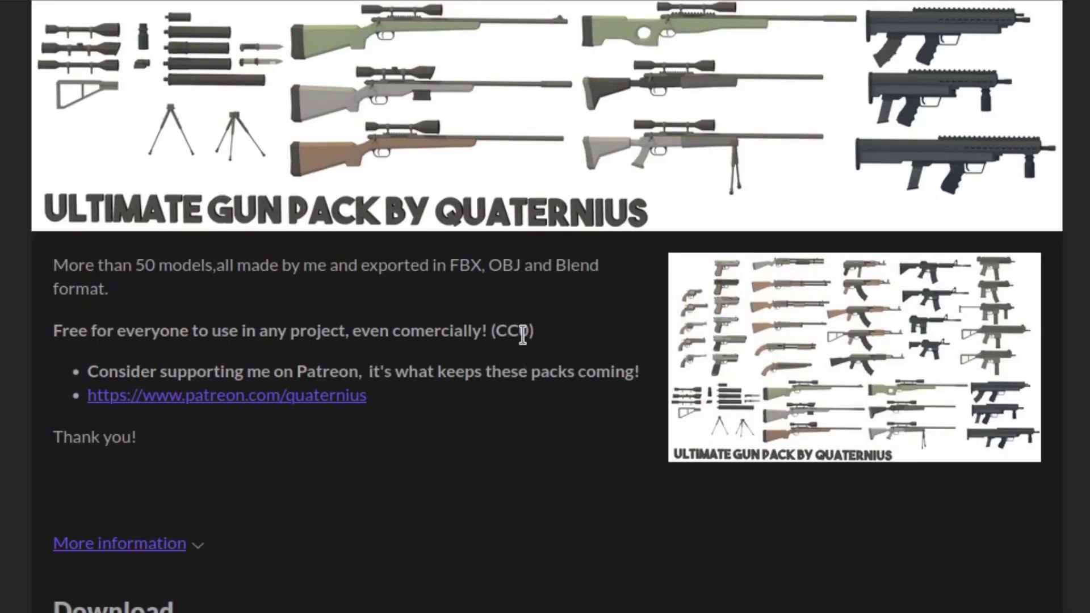
- Highlight the CC0 licence note in the Ultimate Gun Pack description to check its usage terms
{"action": "left_click_drag", "start_coordinate": [527, 332], "coordinate": [497, 331]}
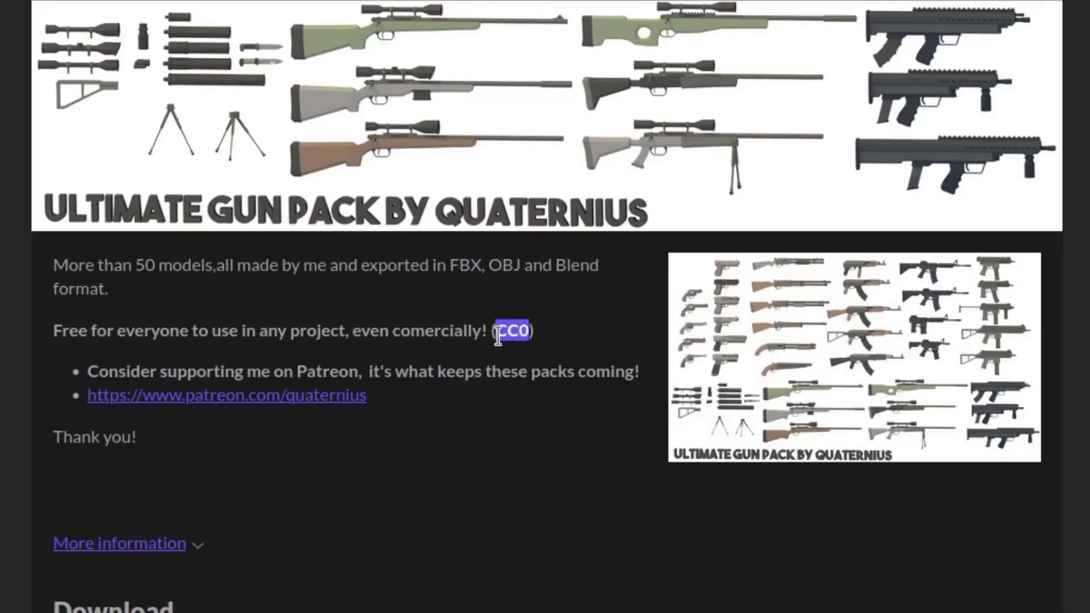
{"action": "left_click", "coordinate": [410, 524]}
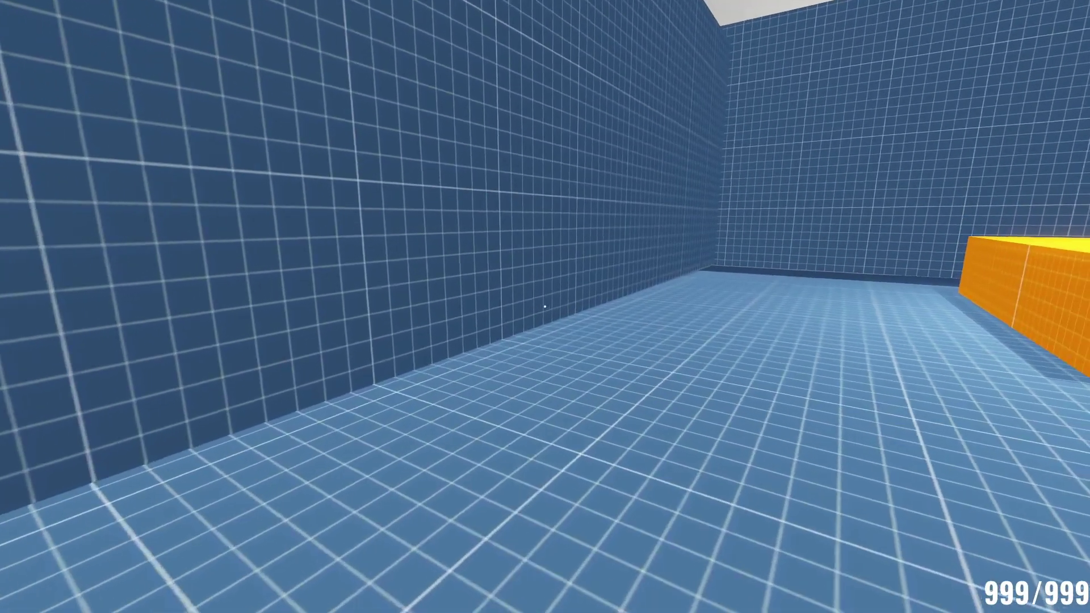
{"action": "key", "text": "w"}
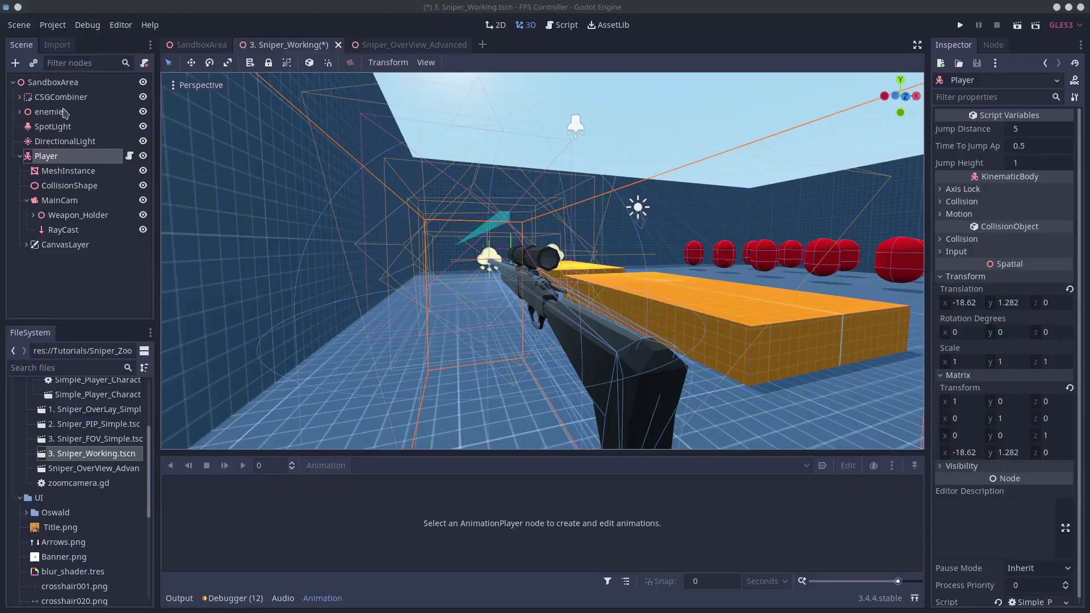
- Add an AnimationPlayer node under Player and create a new animation in it named Zoom
{"action": "left_click", "coordinate": [16, 62]}
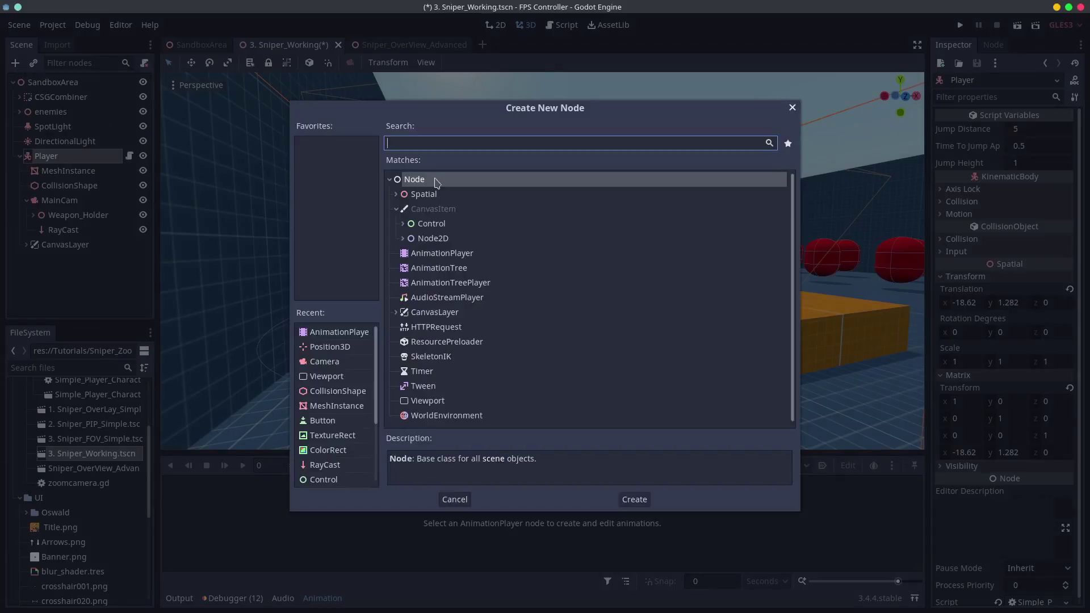
{"action": "double_click", "coordinate": [445, 258]}
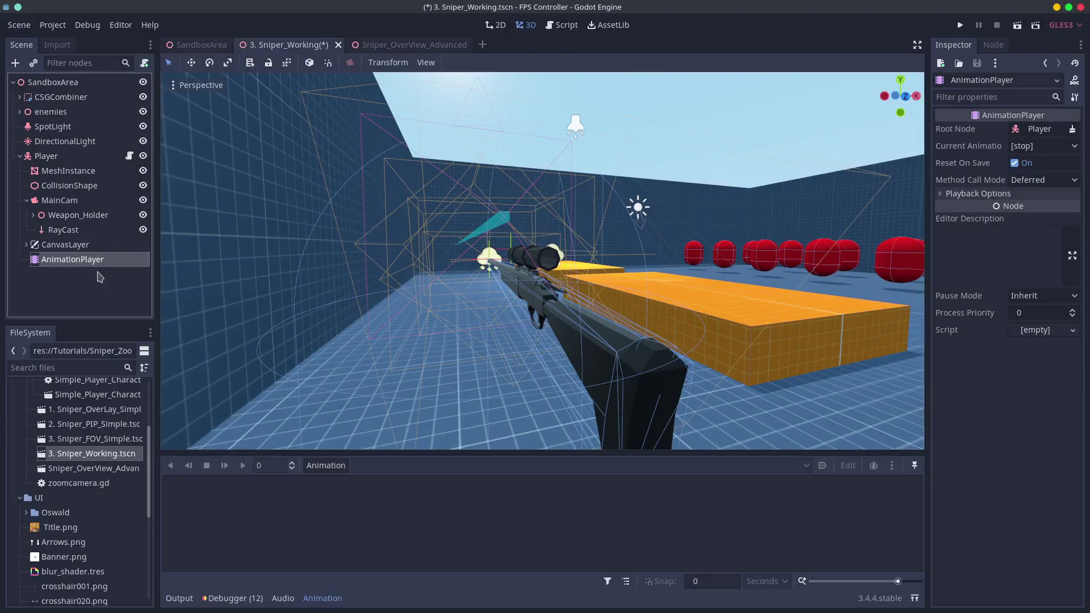
{"action": "left_click", "coordinate": [332, 466]}
{"action": "left_click", "coordinate": [351, 410]}
{"action": "type", "text": "Zoom"}
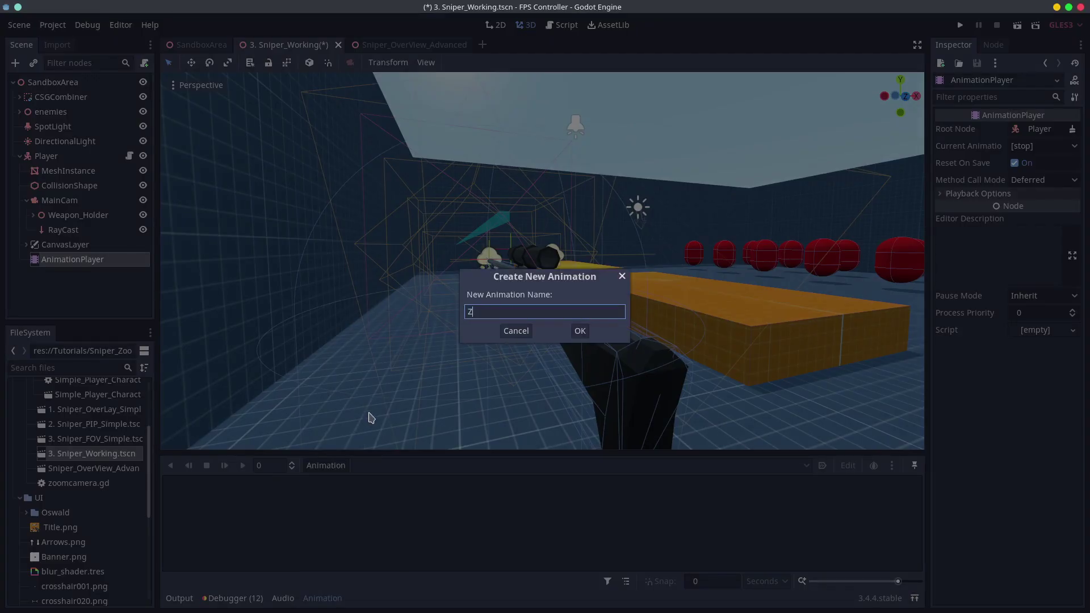
{"action": "key", "text": "Return"}
- Set the Zoom animation's length to 0.1 seconds and its timeline snap to 0.01 seconds
{"action": "double_click", "coordinate": [877, 485]}
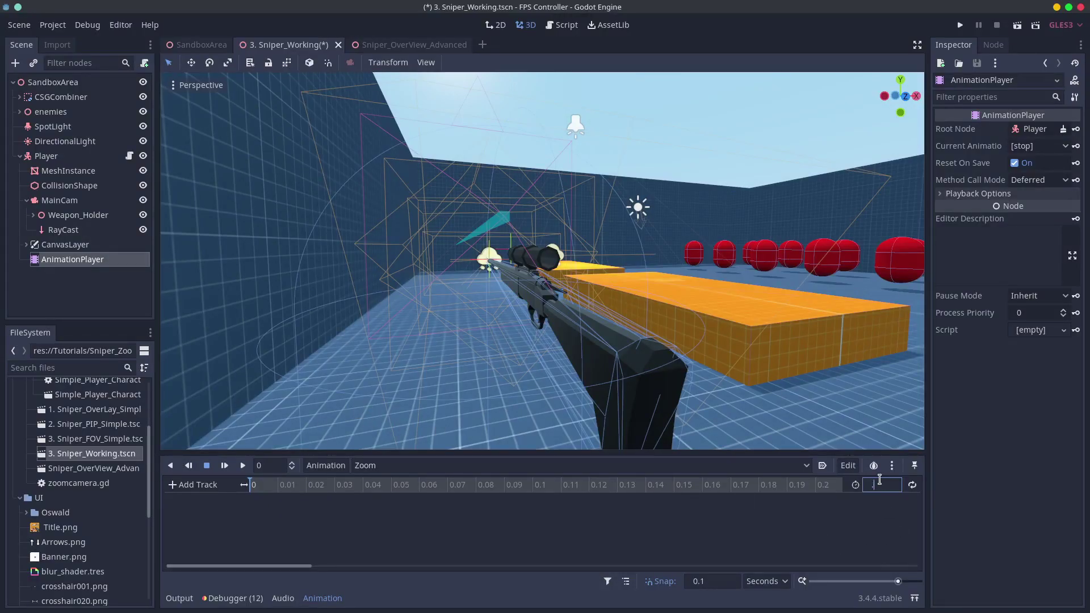
{"action": "type", "text": "0.1"}
{"action": "key", "text": "Return"}
{"action": "left_click", "coordinate": [709, 581]}
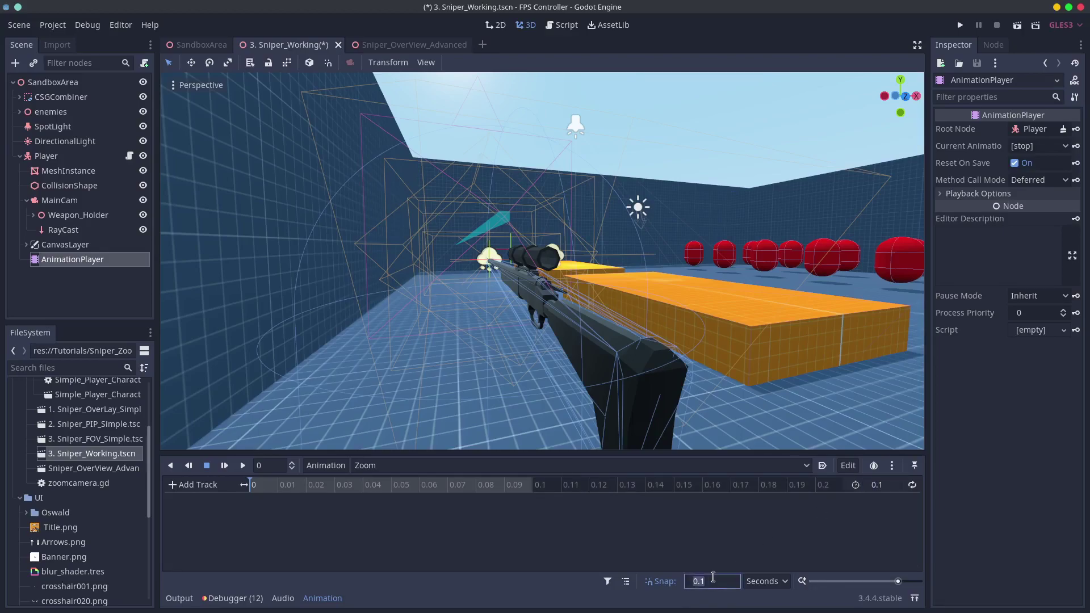
{"action": "key", "text": "BackSpace"}
{"action": "type", "text": "01"}
{"action": "key", "text": "Return"}
- Key Weapon_Holder's current translation at 0 s with a RESET track, and key its default translation of 0, 0, 0 at 0.1 s
{"action": "left_click", "coordinate": [77, 214]}
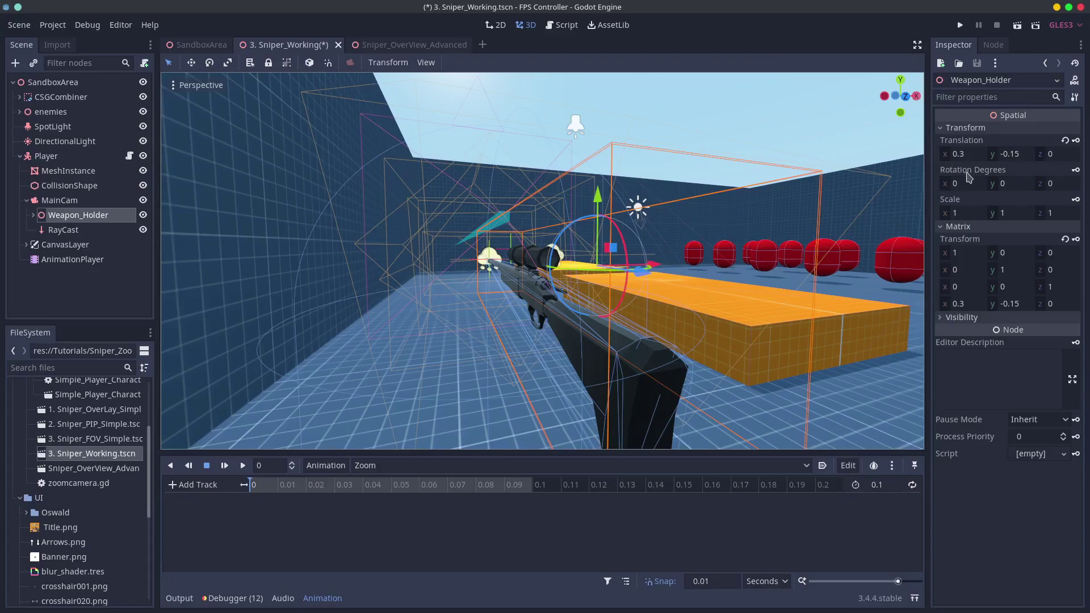
{"action": "left_click", "coordinate": [1075, 141]}
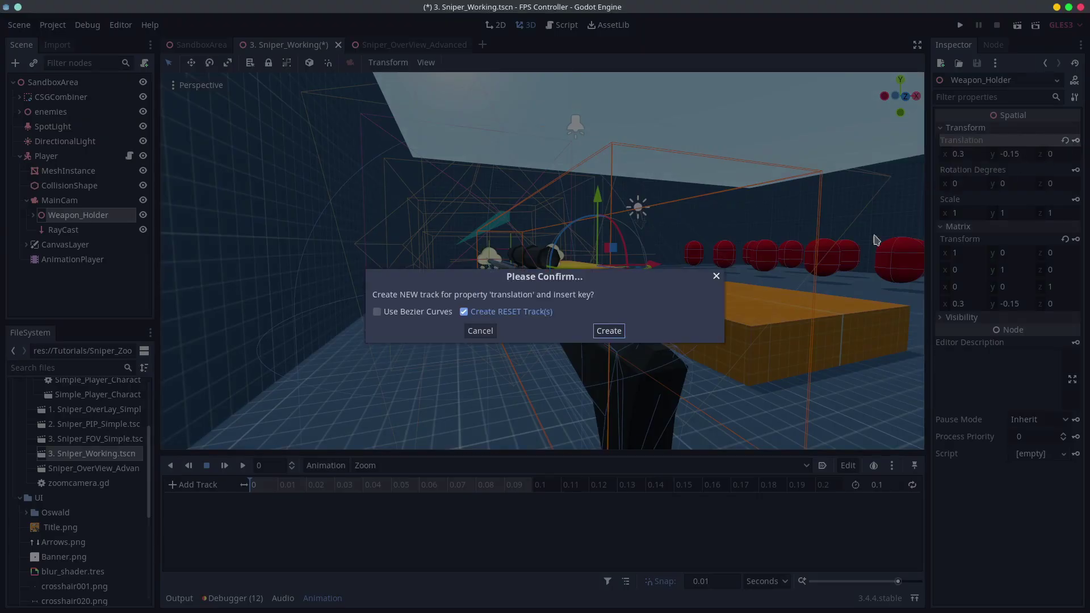
{"action": "left_click", "coordinate": [609, 330]}
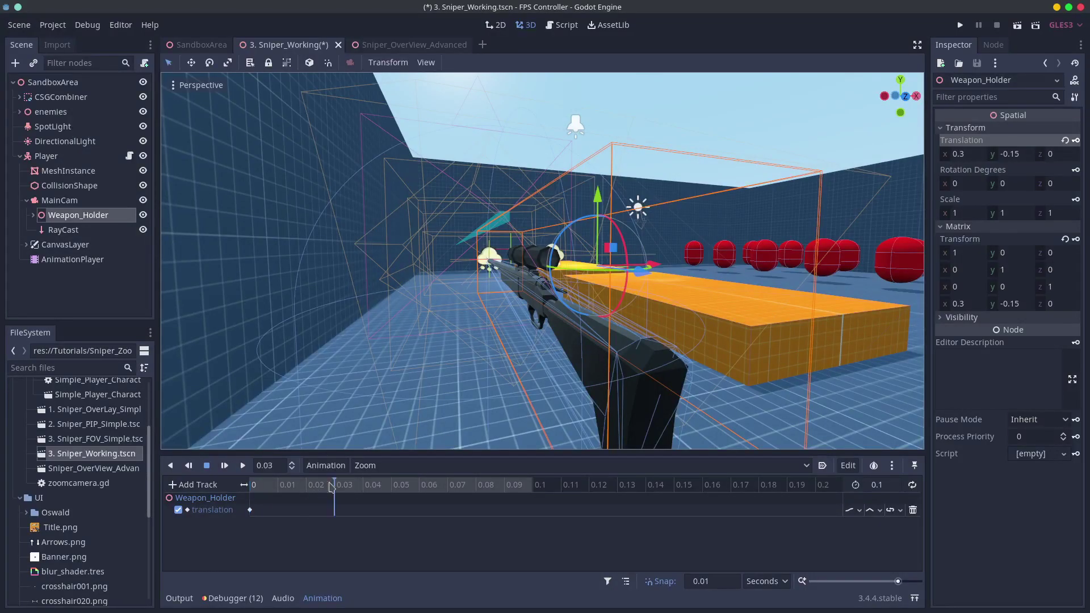
{"action": "left_click", "coordinate": [1065, 141]}
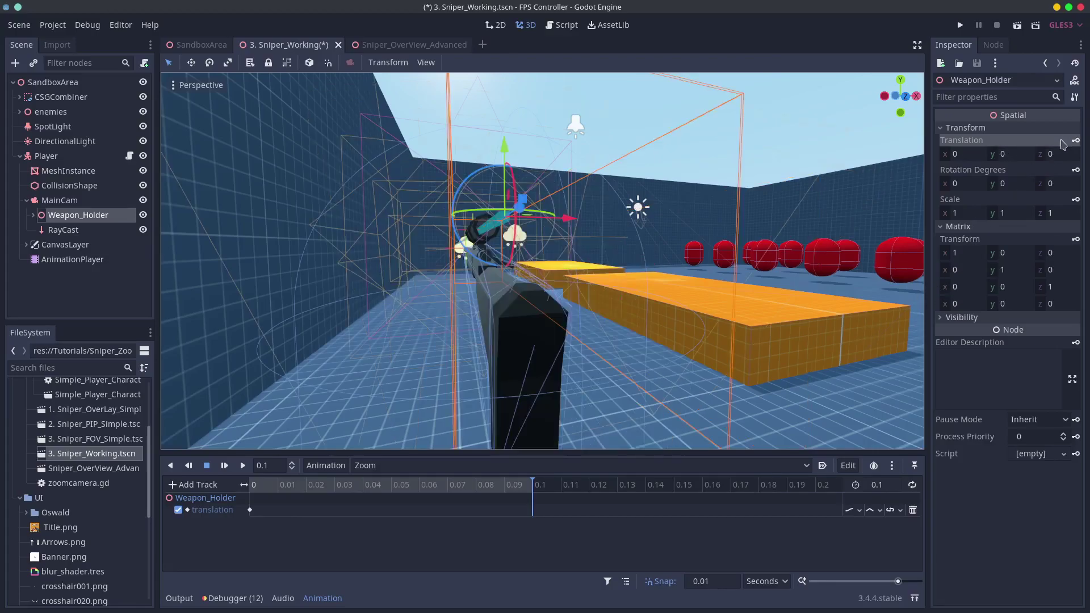
{"action": "left_click", "coordinate": [1074, 142]}
- Open the Simple_Player_Character.gd script attached to the Player node
{"action": "mouse_move", "coordinate": [706, 182]}
{"action": "middle_mouse_down"}
{"action": "mouse_move", "coordinate": [726, 189]}
{"action": "mouse_move", "coordinate": [695, 190]}
{"action": "middle_mouse_up"}
{"action": "left_click", "coordinate": [46, 155]}
{"action": "left_click", "coordinate": [129, 156]}
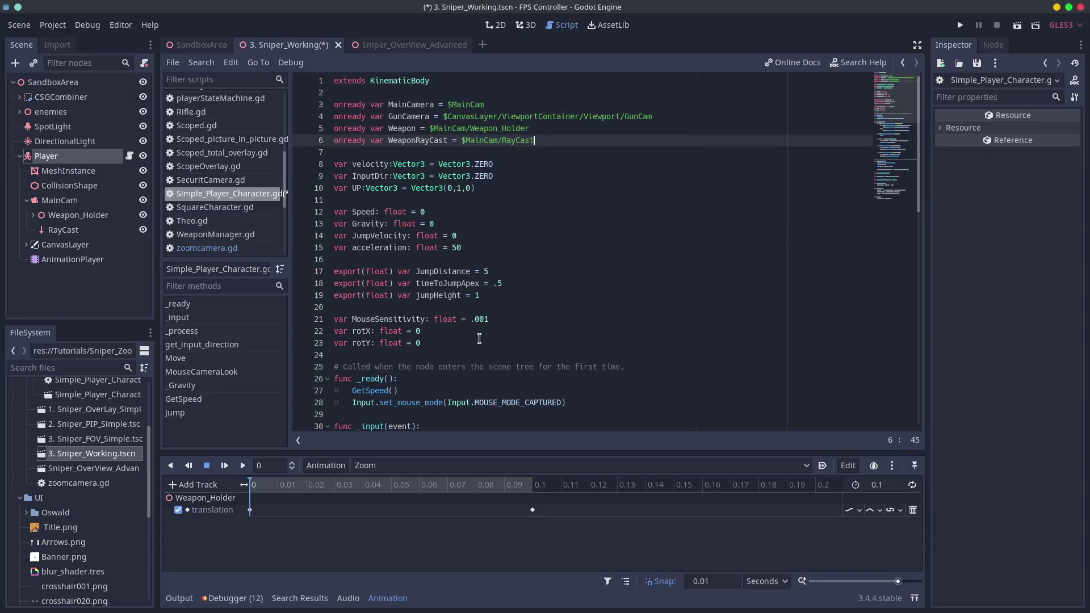
- Declare a boolean variable Zoomed with the value false below the rotY variable
{"action": "left_click", "coordinate": [479, 340]}
{"action": "key", "text": "Return"}
{"action": "key", "text": "Return"}
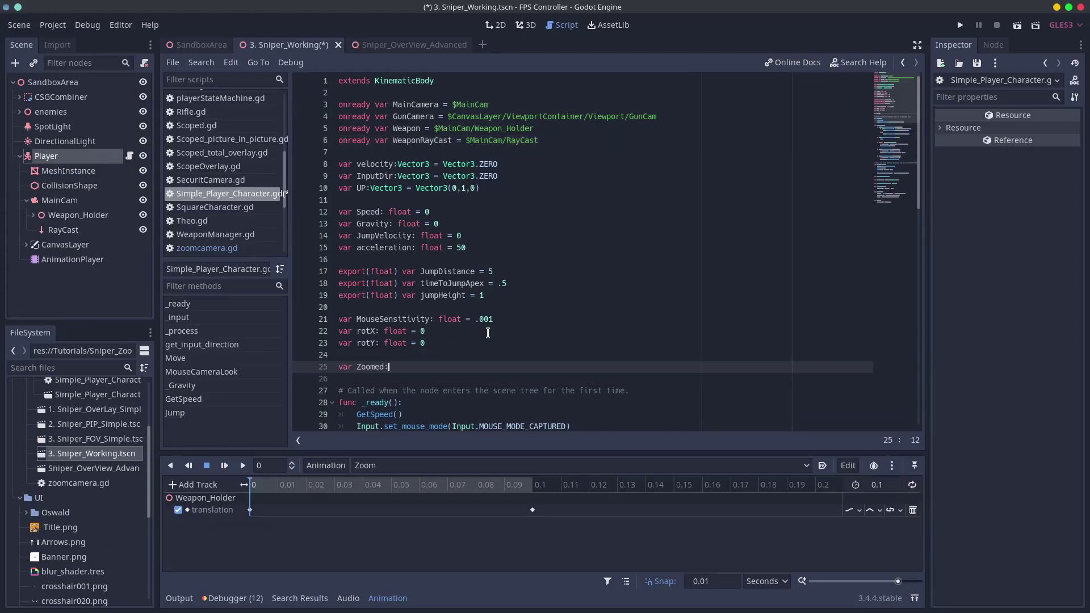
{"action": "key", "text": "BackSpace"}
{"action": "key", "text": "BackSpace"}
{"action": "key", "text": "BackSpace"}
{"action": "type", "text": "bool = false"}
- Add an onready variable AnimPlayer that references $AnimationPlayer below the WeaponRayCast declaration
{"action": "left_click", "coordinate": [573, 139]}
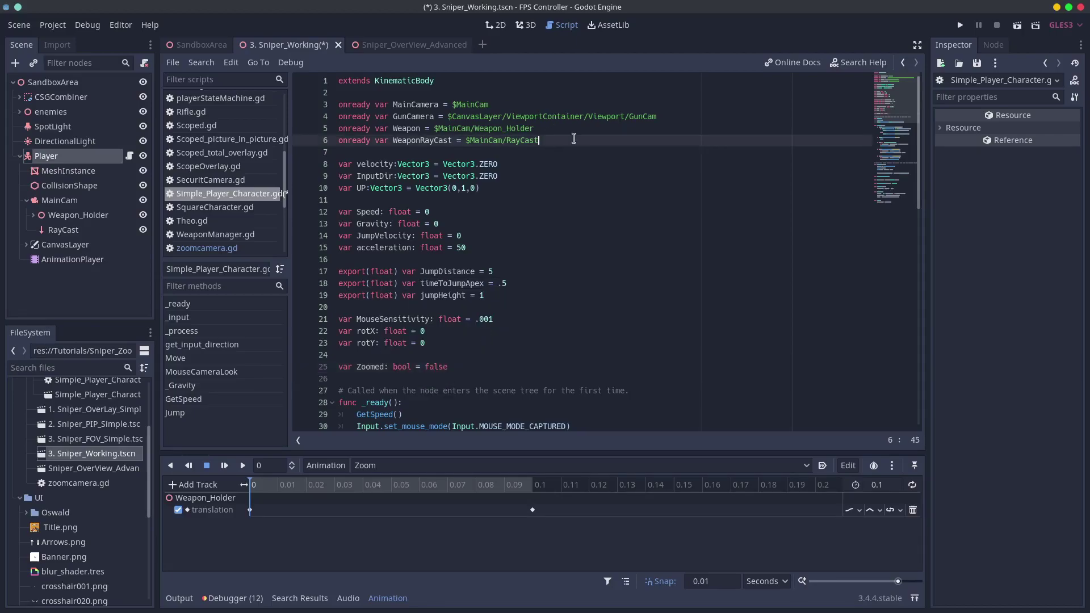
{"action": "key", "text": "Return"}
{"action": "type", "text": "onready var AnimPlay"}
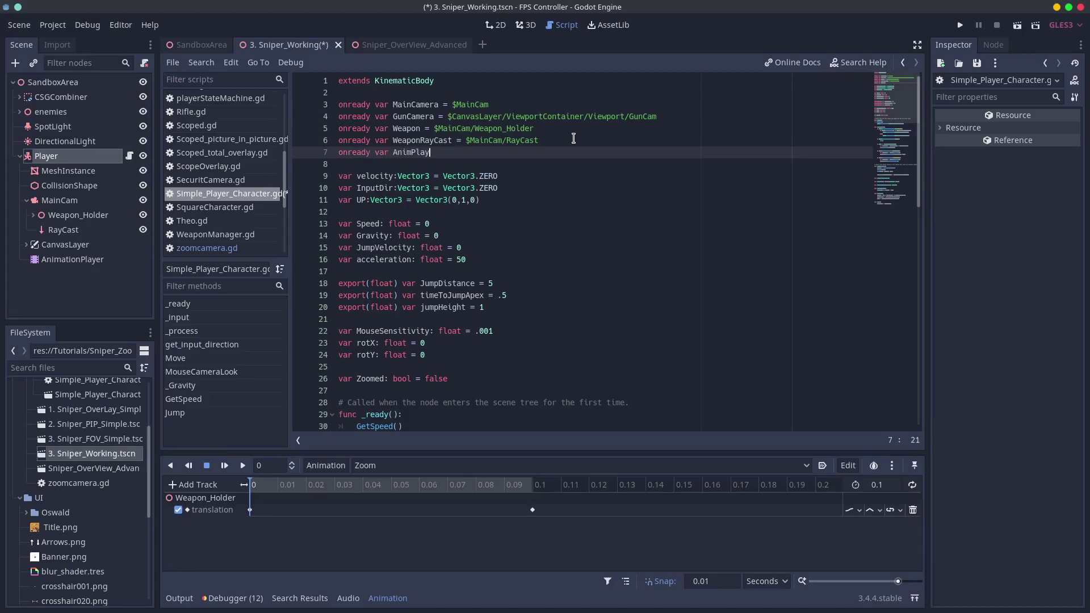
{"action": "type", "text": "er = $A"}
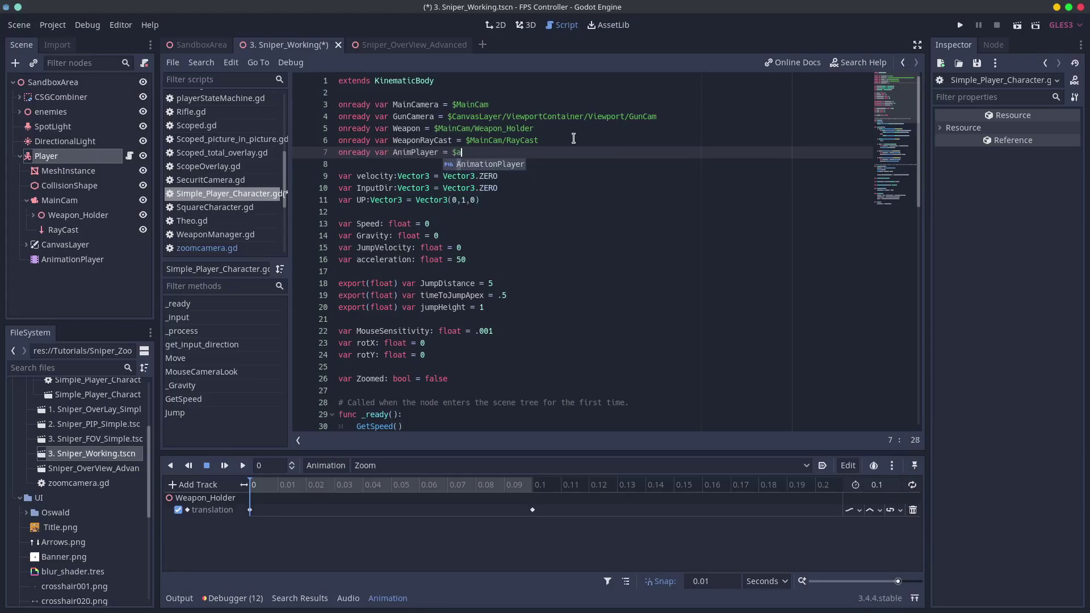
{"action": "key", "text": "Return"}
- Add a new function Zoom() between _process and get_input_direction
{"action": "scroll", "coordinate": [498, 229], "scroll_direction": "down", "scroll_amount": 10}
{"action": "scroll", "coordinate": [499, 229], "scroll_direction": "down", "scroll_amount": 3}
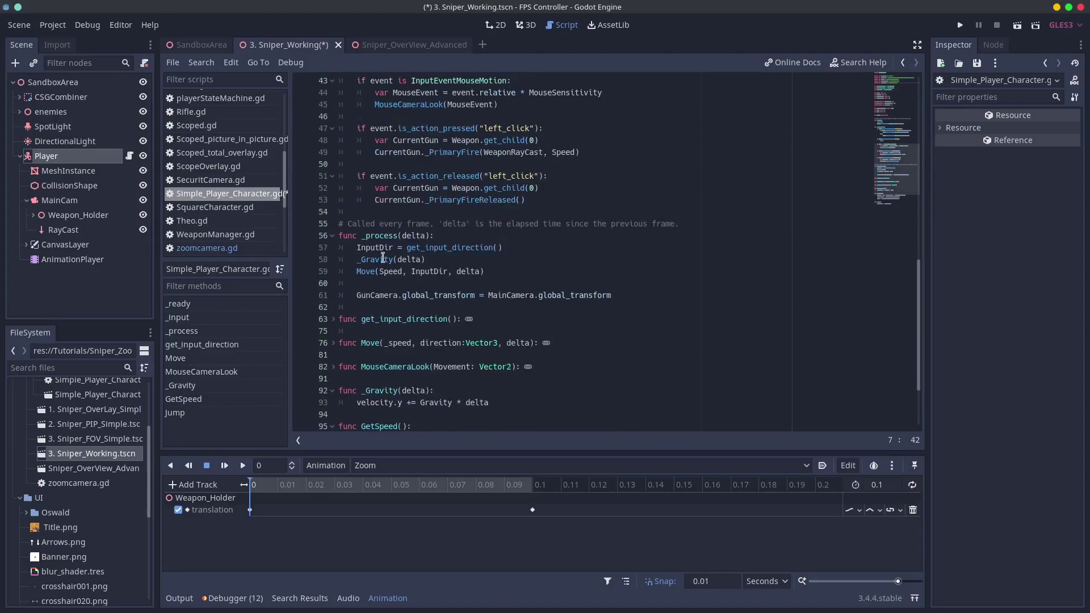
{"action": "left_click", "coordinate": [391, 306]}
{"action": "key", "text": "Return"}
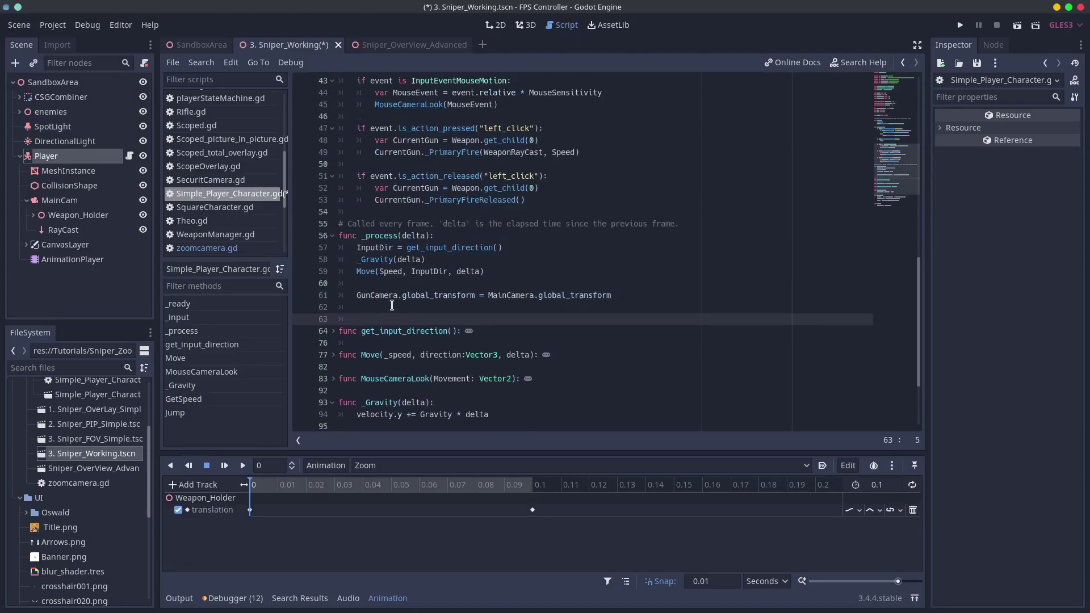
{"action": "type", "text": "func Zoom():"}
{"action": "key", "text": "Return"}
- Make Zoom() play the "Zoom" animation through AnimPlayer when Zoomed is false, using an if !Zoomed condition
{"action": "type", "text": "if !"}
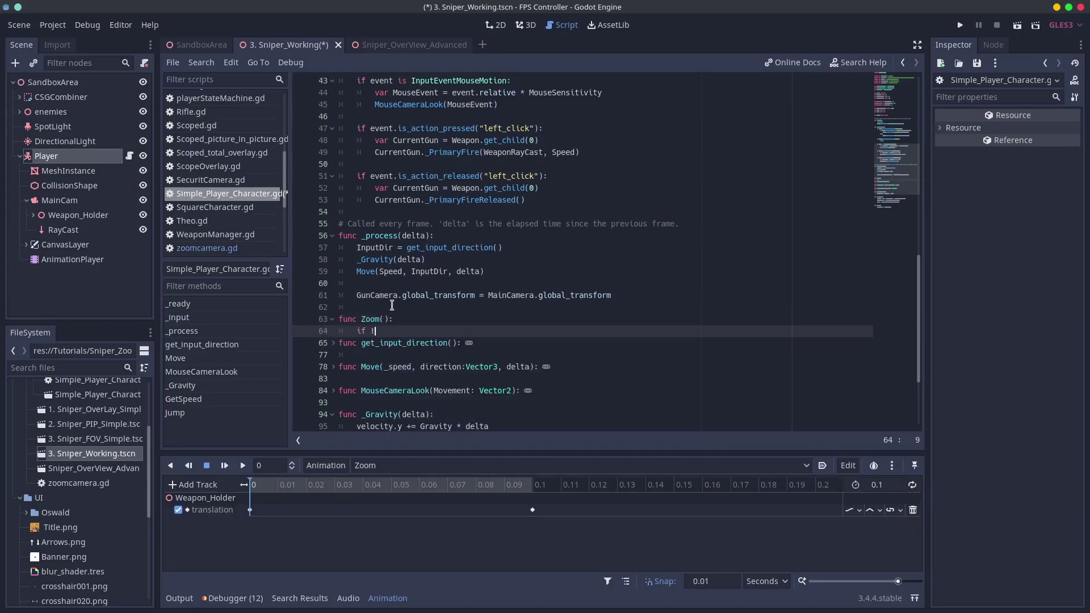
{"action": "type", "text": "Zoomed:"}
{"action": "key", "text": "Return"}
{"action": "key", "text": "Return"}
{"action": "key", "text": "Up"}
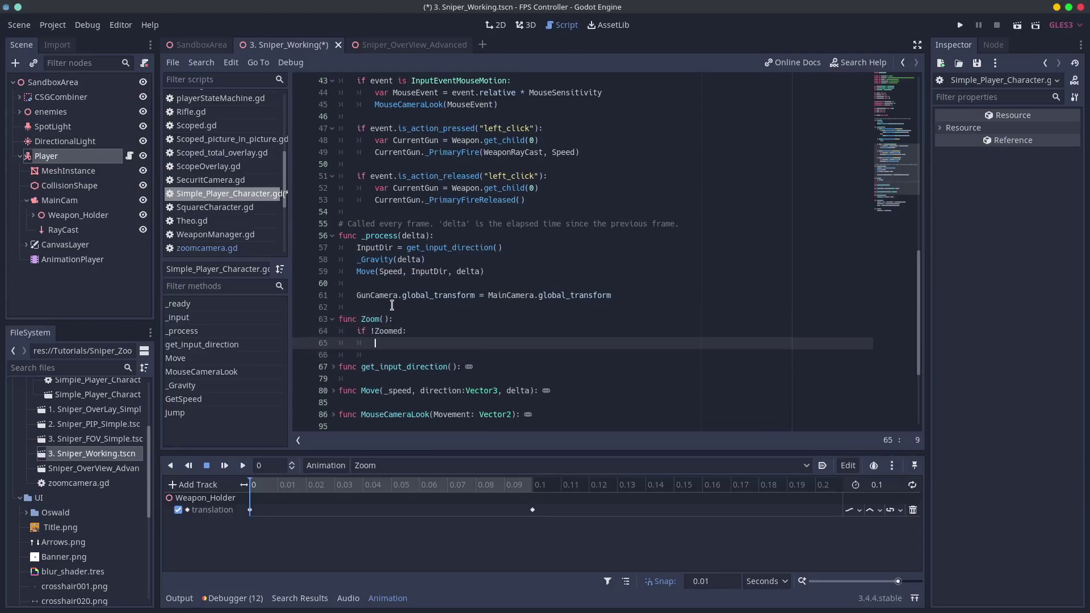
{"action": "type", "text": "anim"}
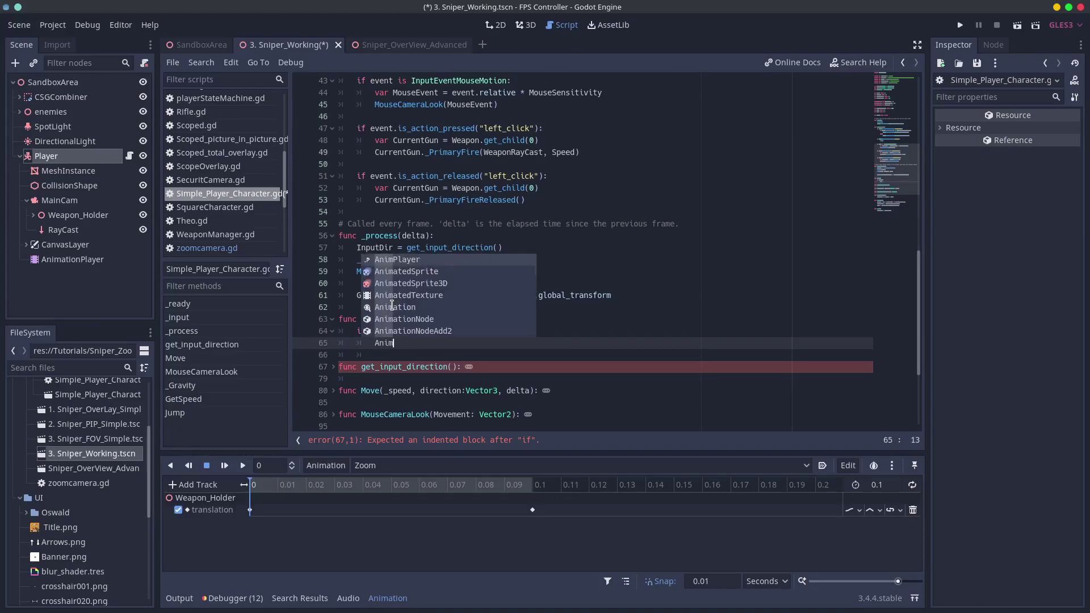
{"action": "type", "text": "Player.play("}
{"action": "key", "text": "Down"}
{"action": "key", "text": "Return"}
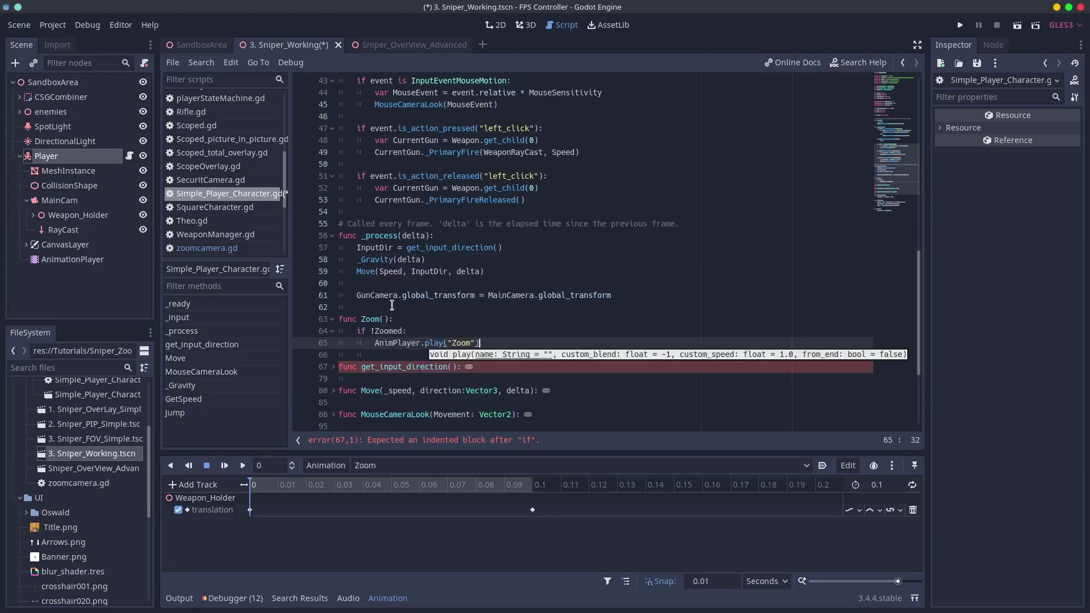
- Add an else branch to Zoom() that calls AnimPlayer.play_backwards("Zoom")
{"action": "key", "text": "Right"}
{"action": "key", "text": "Return"}
{"action": "key", "text": "BackSpace"}
{"action": "type", "text": "else:\""}
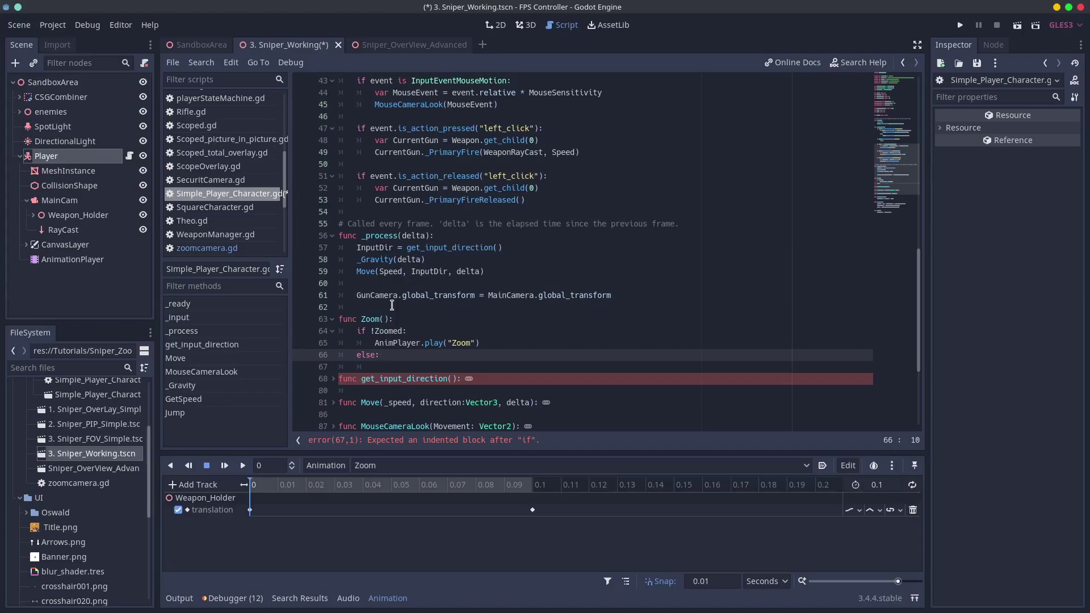
{"action": "key", "text": "Return"}
{"action": "type", "text": "AnimPlayer."}
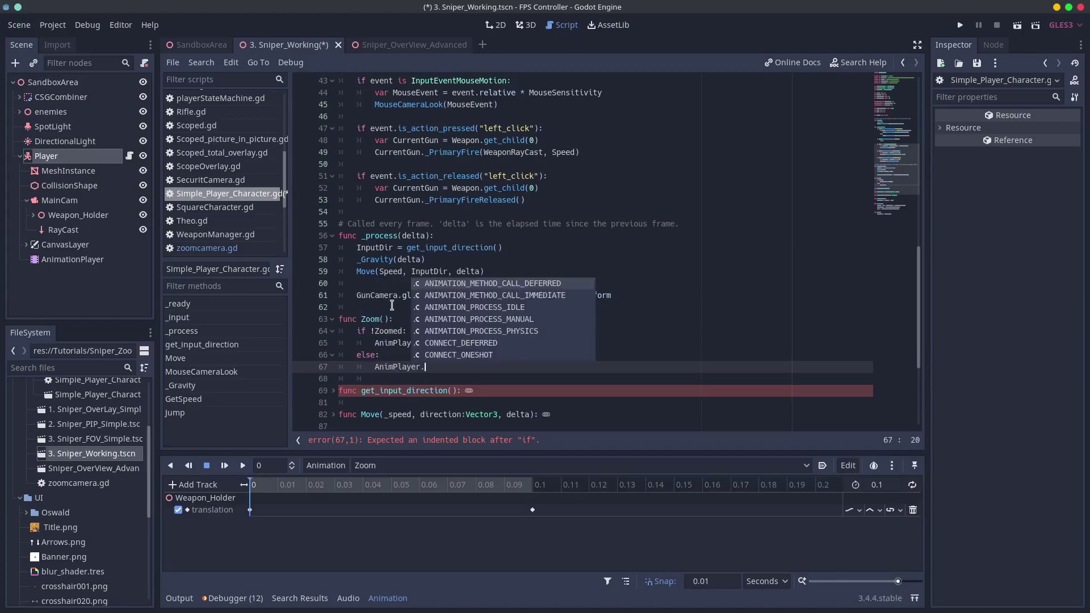
{"action": "type", "text": "play_backwards(\"Zoom\")"}
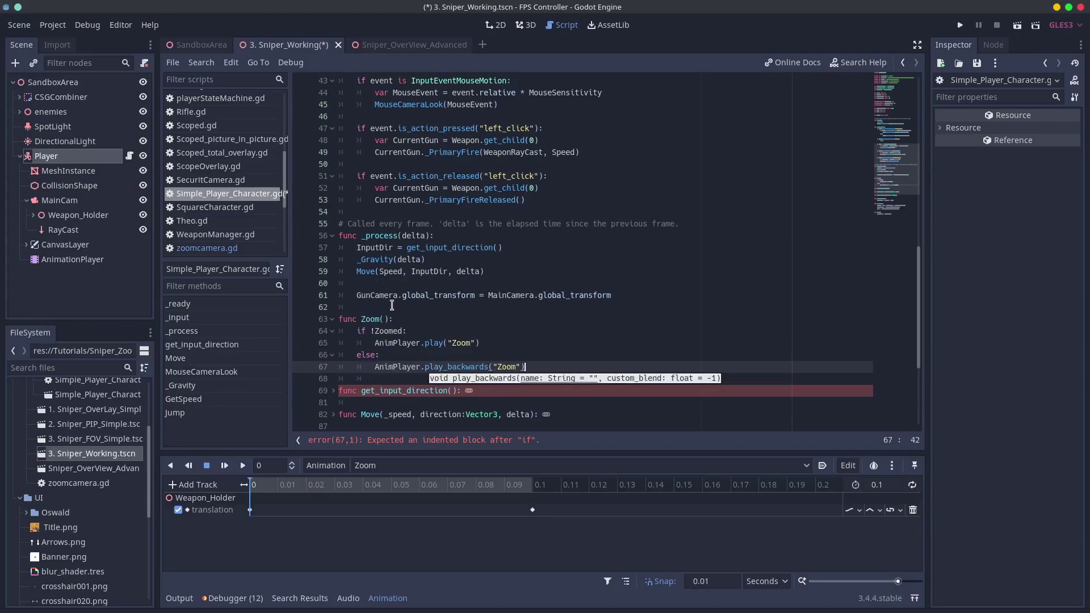
- End the Zoom() function with a line after the if/else block that toggles the flag: Zoomed = !Zoomed
{"action": "type", "text": ":"}
{"action": "key", "text": "Return"}
{"action": "key", "text": "BackSpace"}
{"action": "key", "text": "BackSpace"}
{"action": "key", "text": "BackSpace"}
{"action": "key", "text": "Return"}
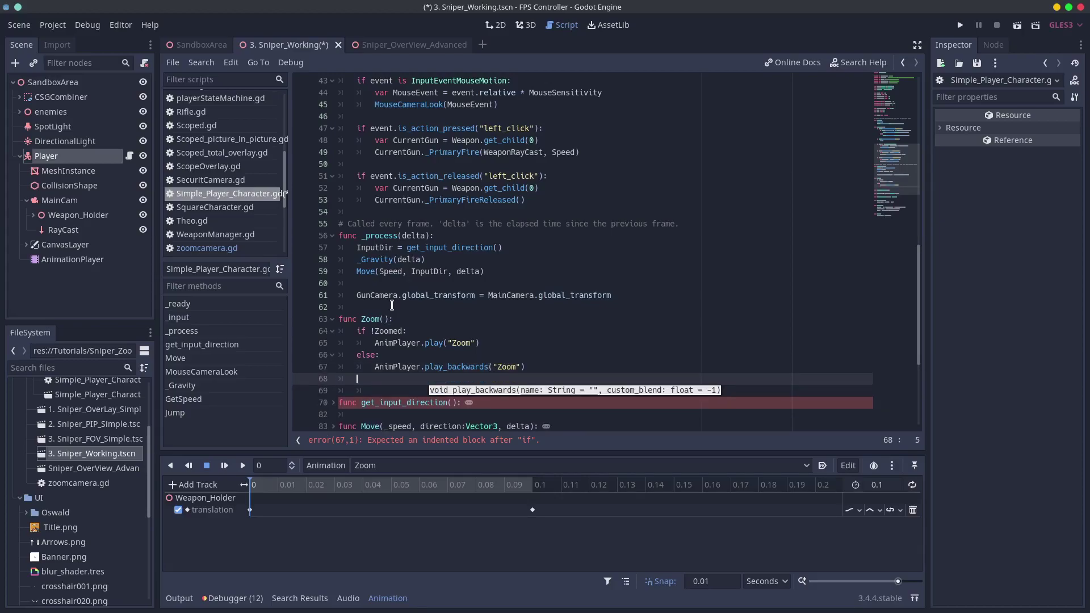
{"action": "key", "text": "BackSpace"}
{"action": "key", "text": "Return"}
{"action": "type", "text": "Zoomed = !"}
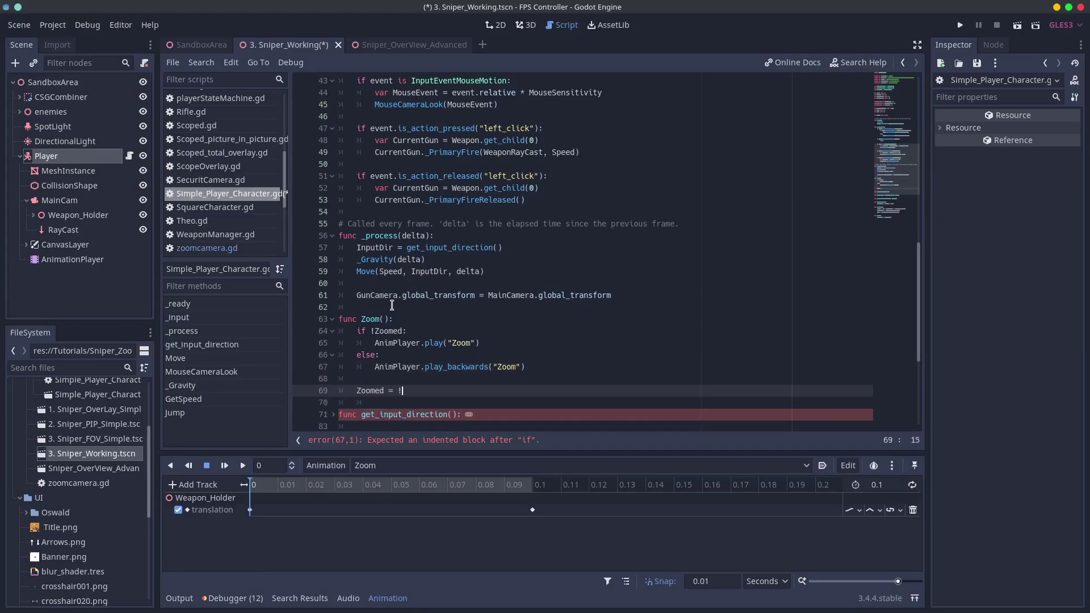
{"action": "type", "text": "Zoomed"}
- Add a "right_click" action check that calls Zoom() at the end of the _input function
{"action": "left_click", "coordinate": [400, 304]}
{"action": "scroll", "coordinate": [401, 303], "scroll_direction": "up", "scroll_amount": 2}
- Try to add a right_click action to the project's Input Map and choose Right Button as a mouse button event for it
{"action": "left_click", "coordinate": [52, 24]}
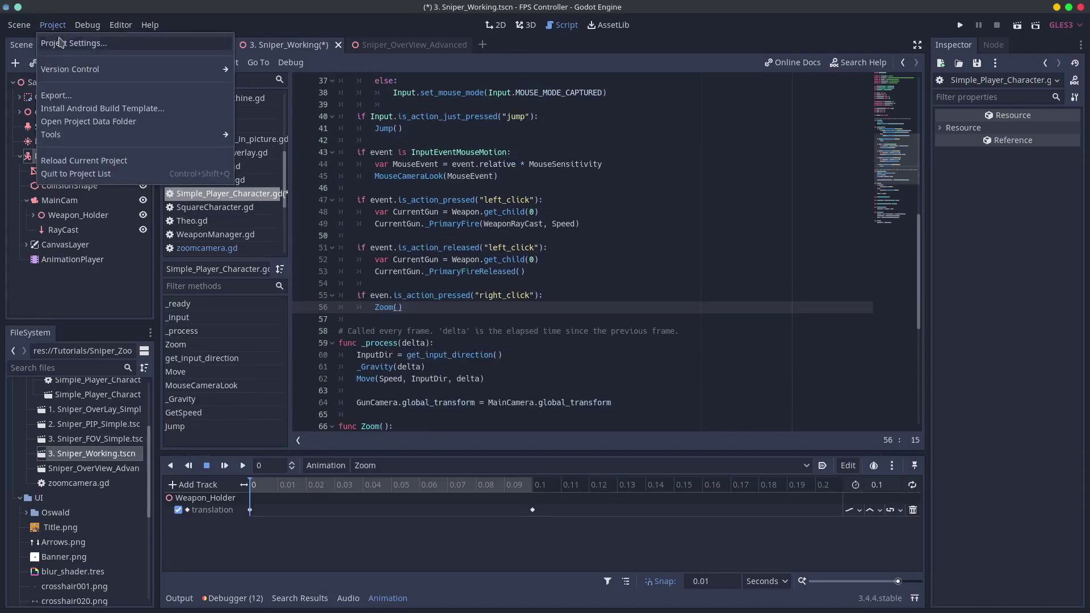
{"action": "left_click", "coordinate": [105, 44]}
{"action": "left_click", "coordinate": [361, 120]}
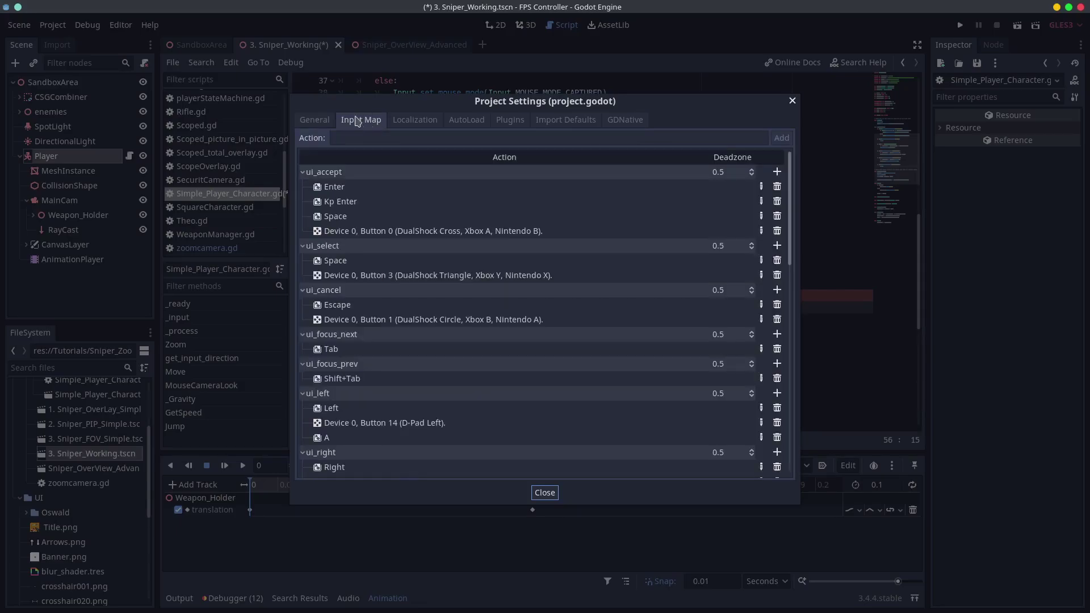
{"action": "left_click", "coordinate": [353, 137]}
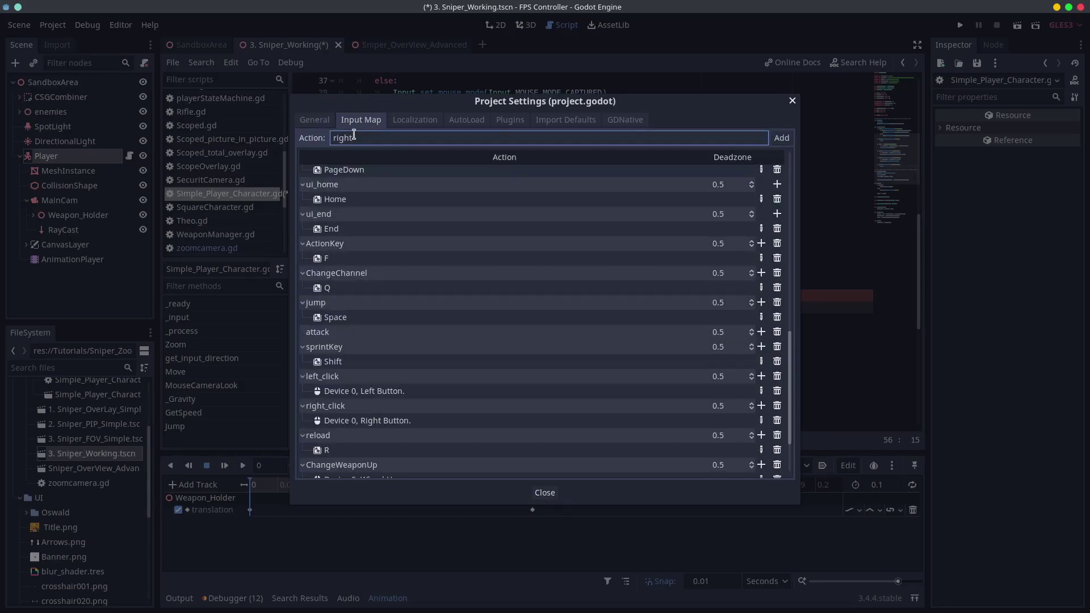
{"action": "type", "text": "right_click"}
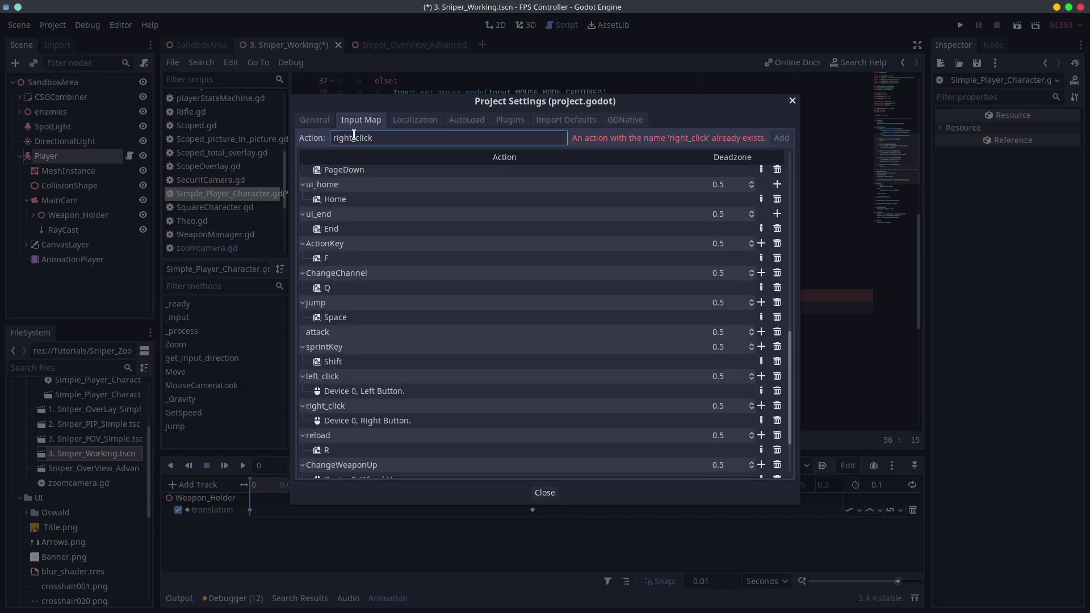
{"action": "left_click", "coordinate": [773, 139]}
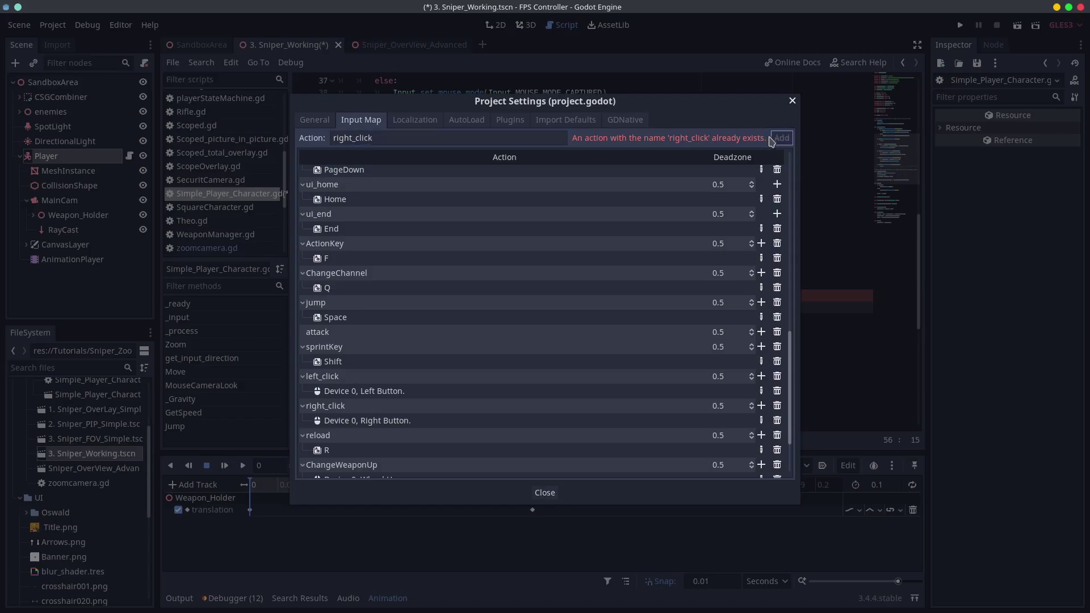
{"action": "left_click", "coordinate": [761, 406]}
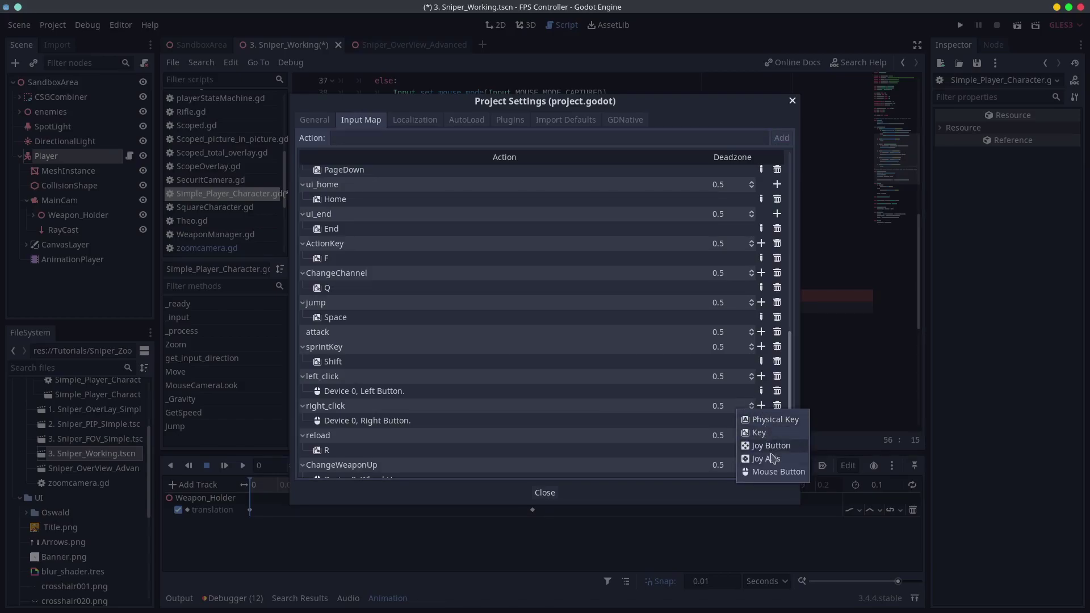
{"action": "left_click", "coordinate": [768, 471]}
{"action": "left_click", "coordinate": [527, 313]}
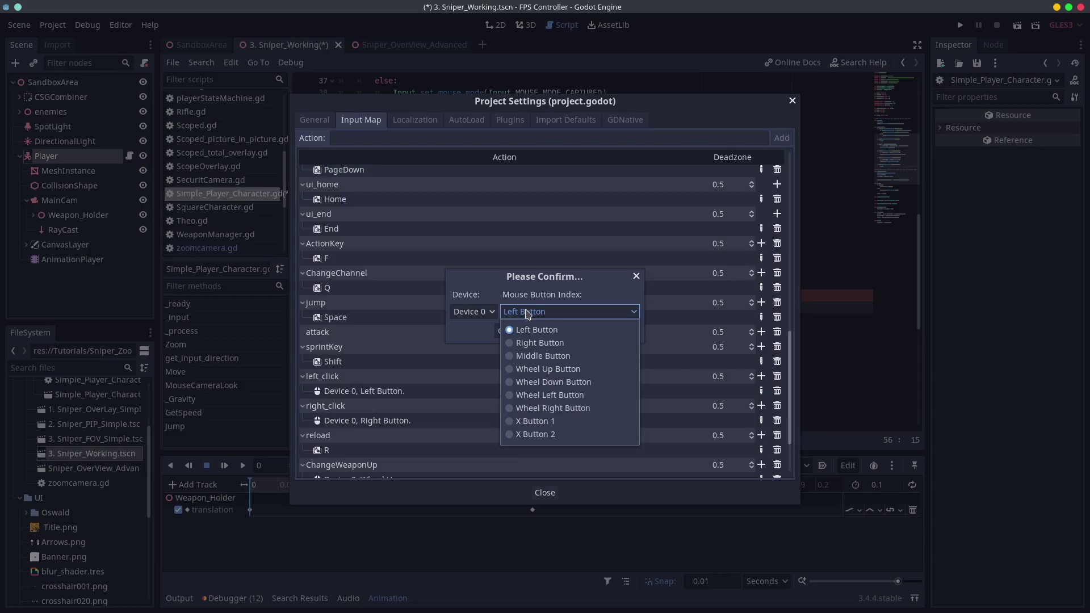
{"action": "left_click", "coordinate": [536, 343]}
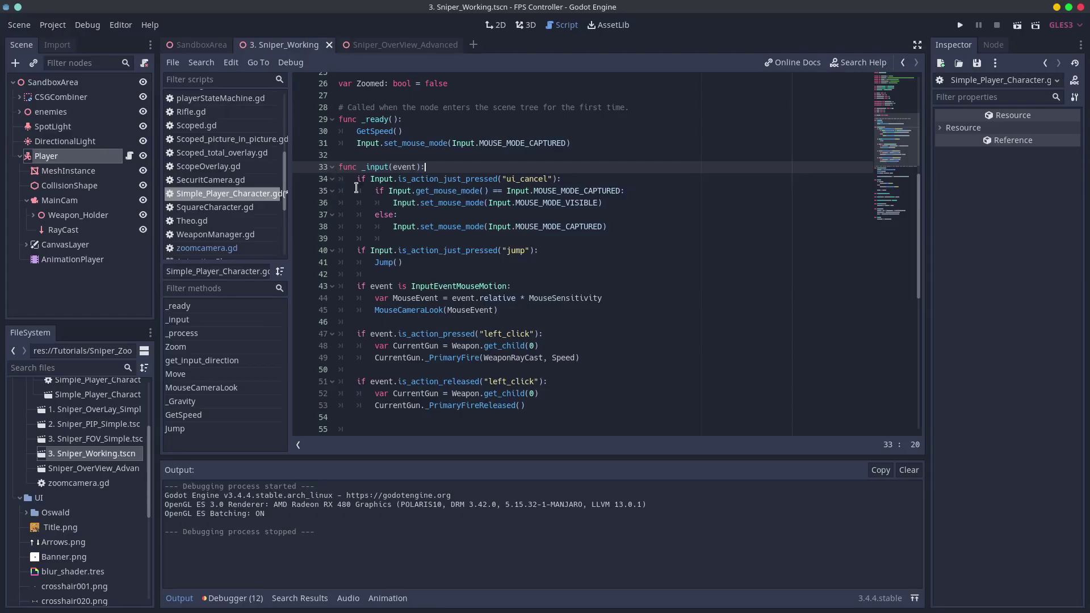
- At the start of _input, add an if event.is_action_pressed("right_click") condition that calls Zoom()
{"action": "key", "text": "Return"}
{"action": "key", "text": "Return"}
{"action": "key", "text": "Up"}
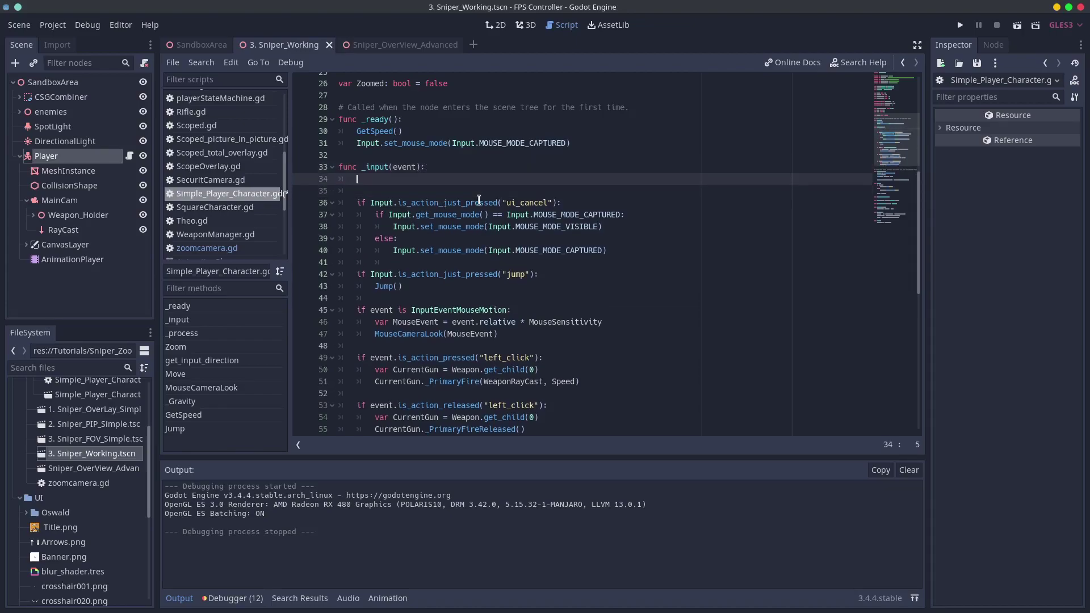
{"action": "type", "text": "if event.is"}
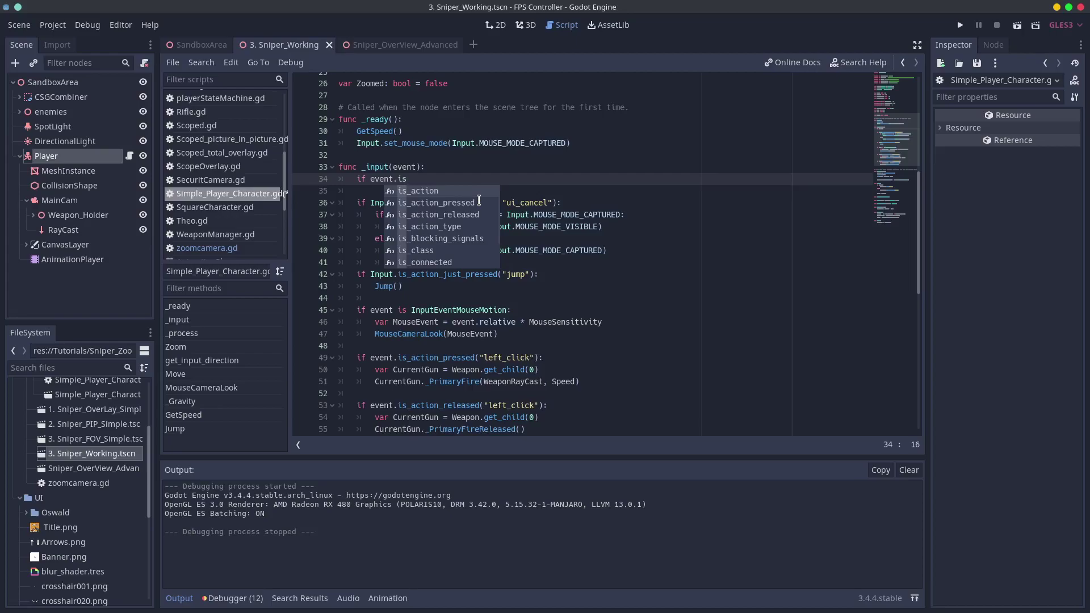
{"action": "type", "text": "_action_pressed"}
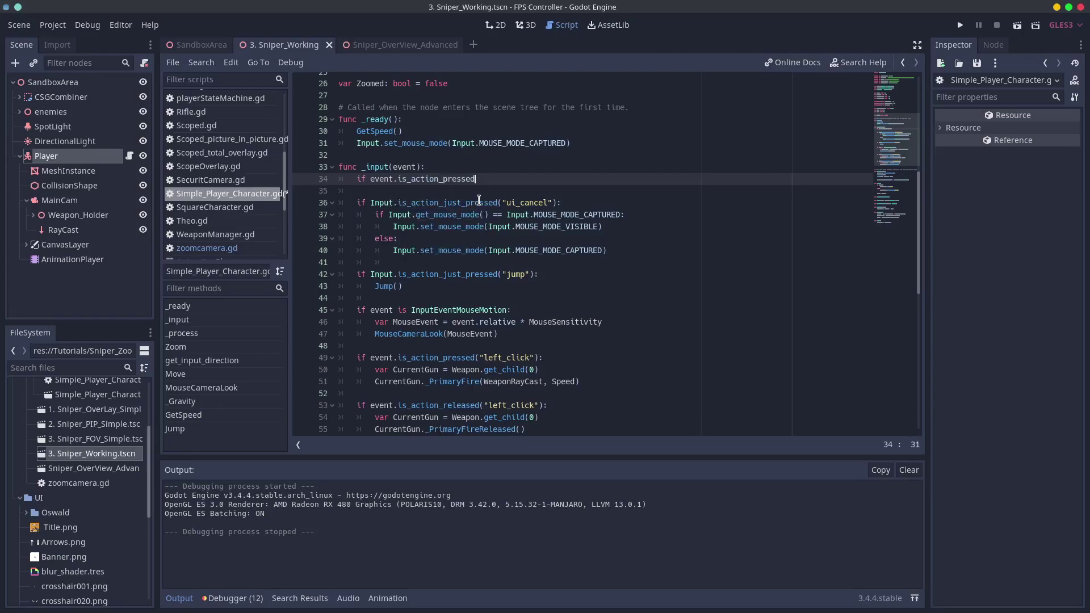
{"action": "type", "text": "(\""}
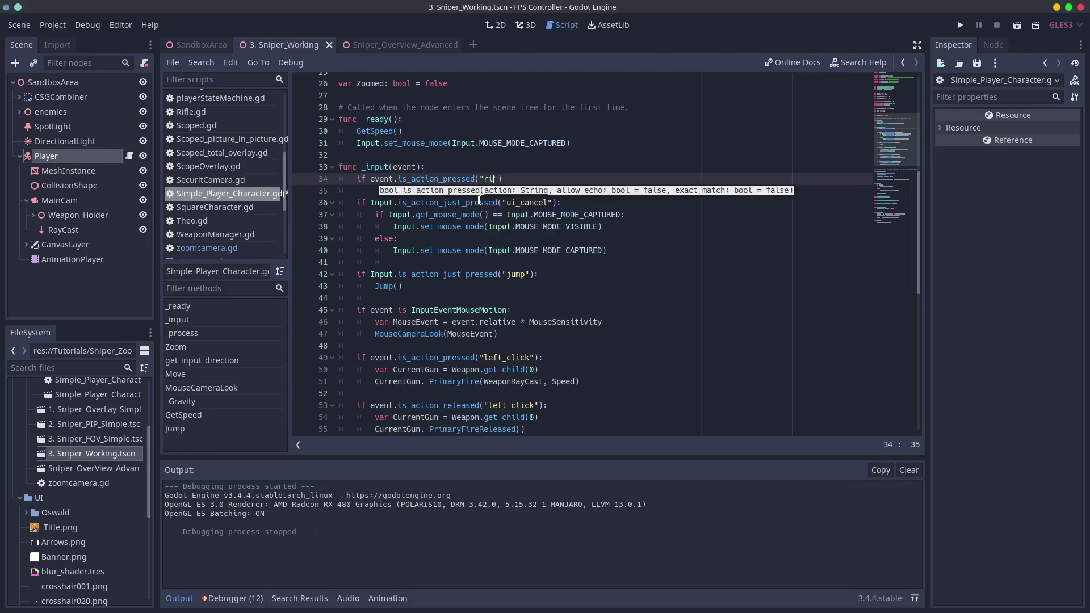
{"action": "type", "text": "right_click"}
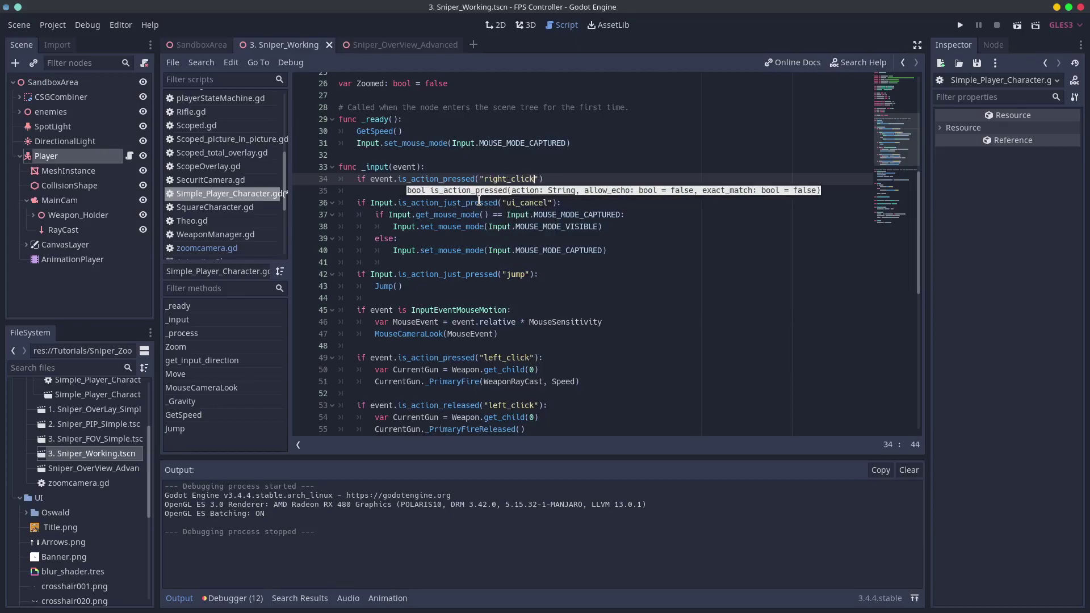
{"action": "type", "text": "\"):"}
{"action": "key", "text": "Return"}
{"action": "type", "text": "Zoom"}
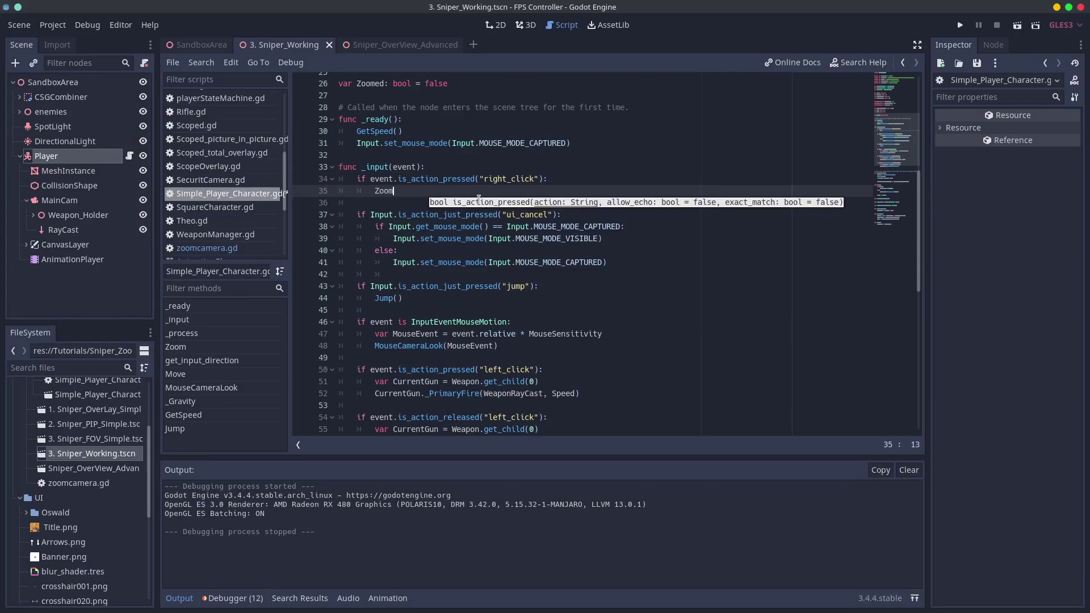
{"action": "type", "text": "()"}
- Below the right_click pressed check in _input, add an if event.is_action_released("right_click") condition that calls Zoom()
{"action": "key", "text": "Return"}
{"action": "key", "text": "BackSpace"}
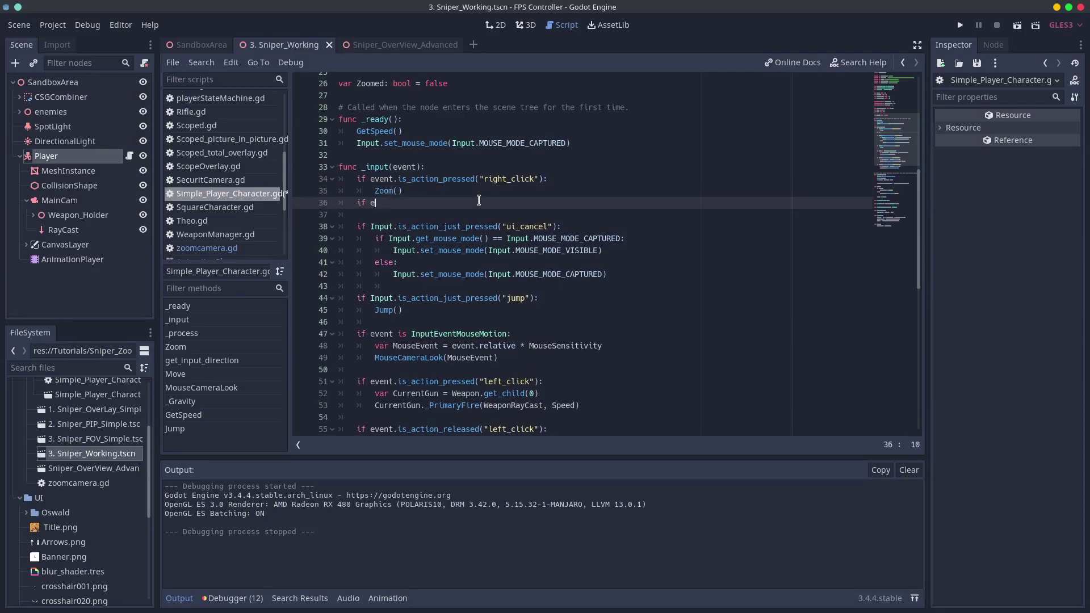
{"action": "type", "text": "vent.is"}
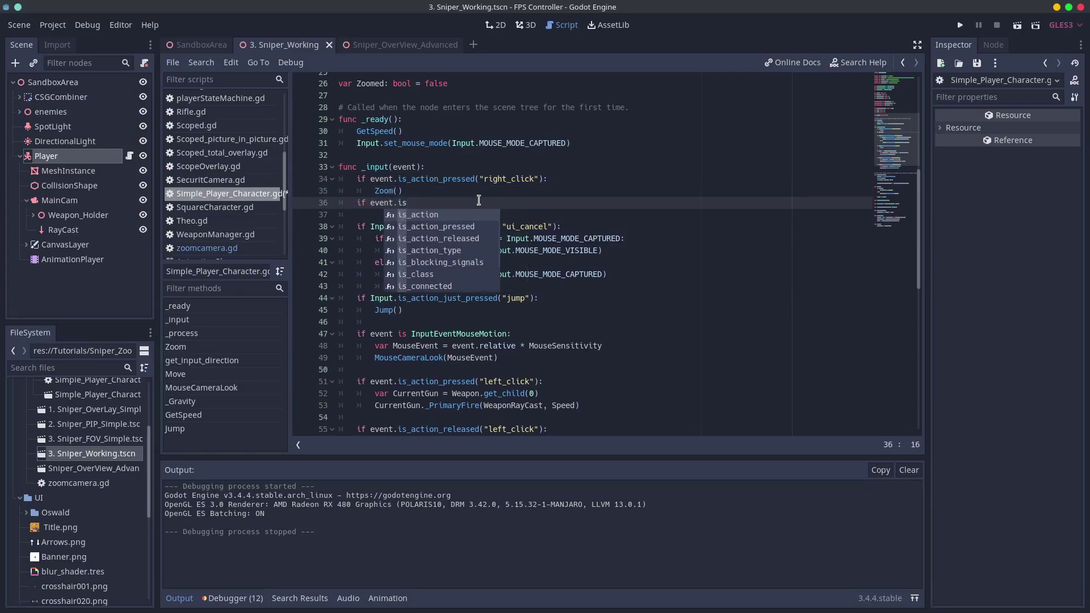
{"action": "type", "text": "_action_"}
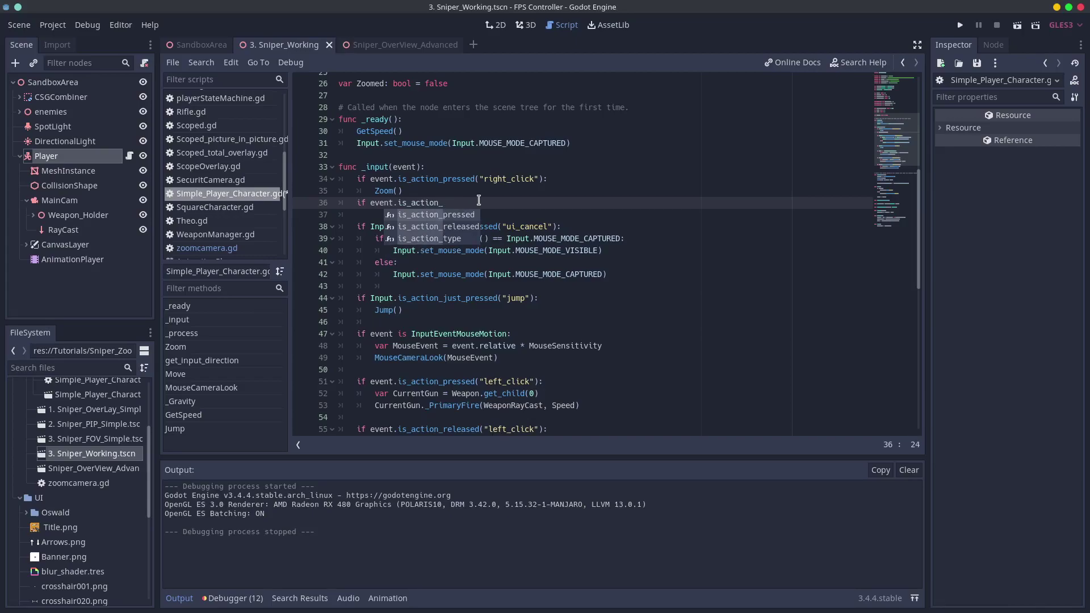
{"action": "type", "text": "released(\""}
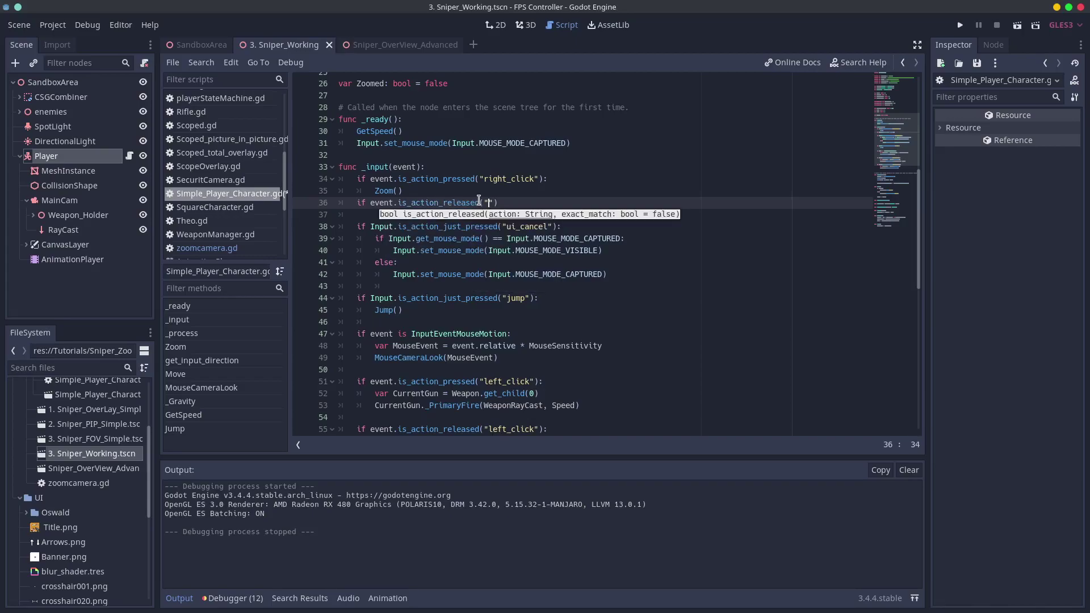
{"action": "type", "text": "right_click"}
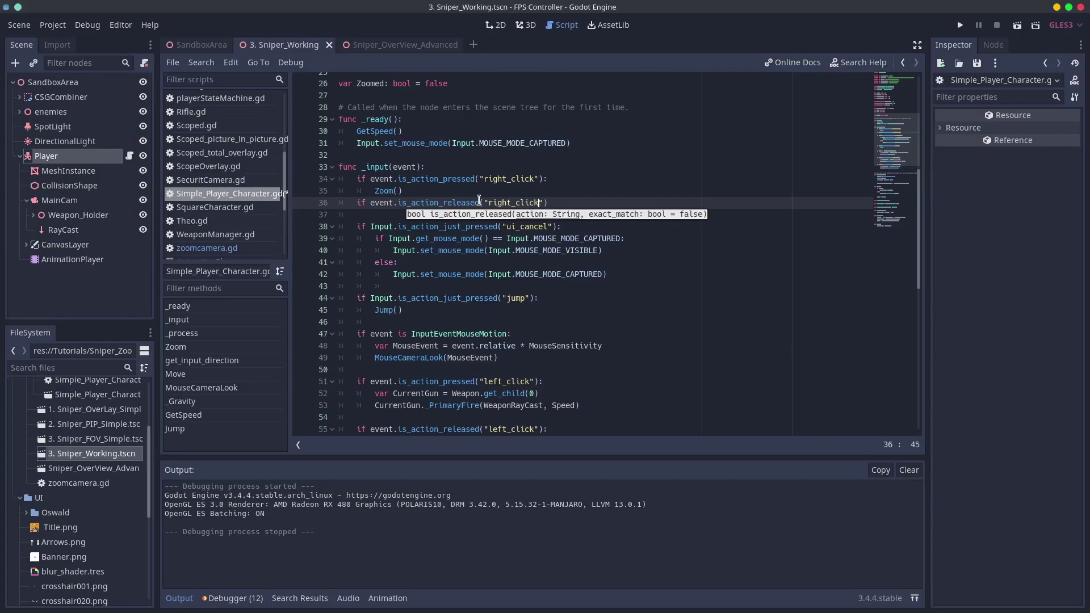
{"action": "type", "text": "\"):"}
{"action": "key", "text": "Return"}
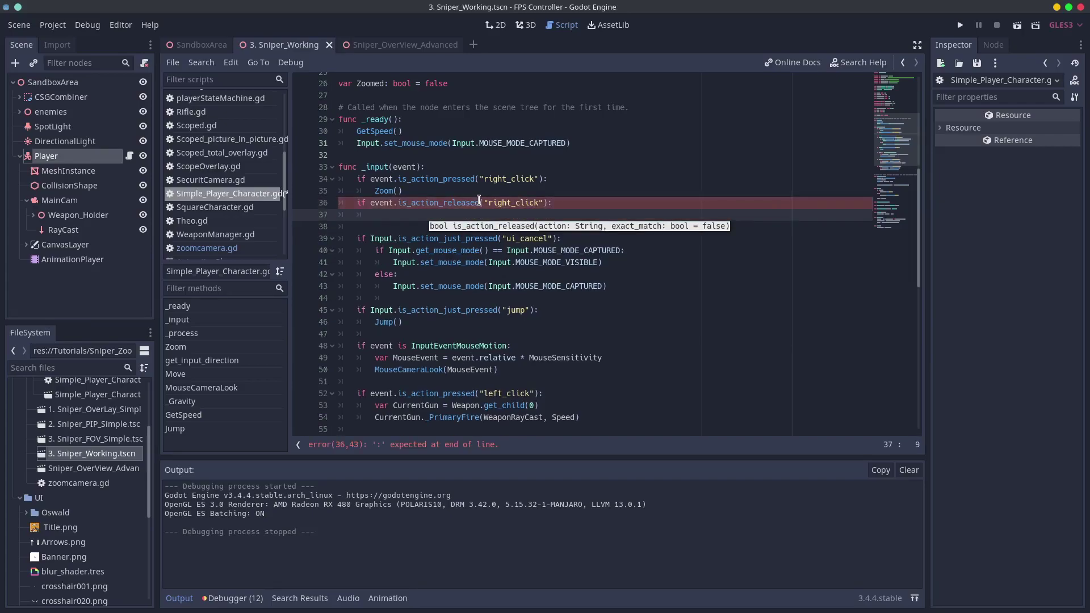
{"action": "type", "text": "Zoom()"}
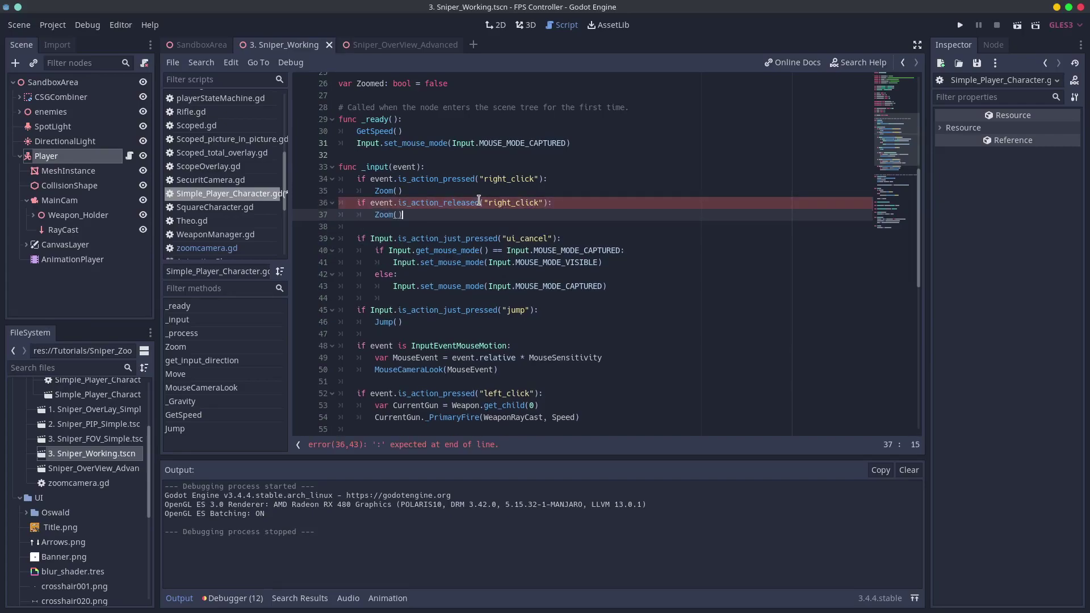
{"action": "left_click", "coordinate": [505, 186]}
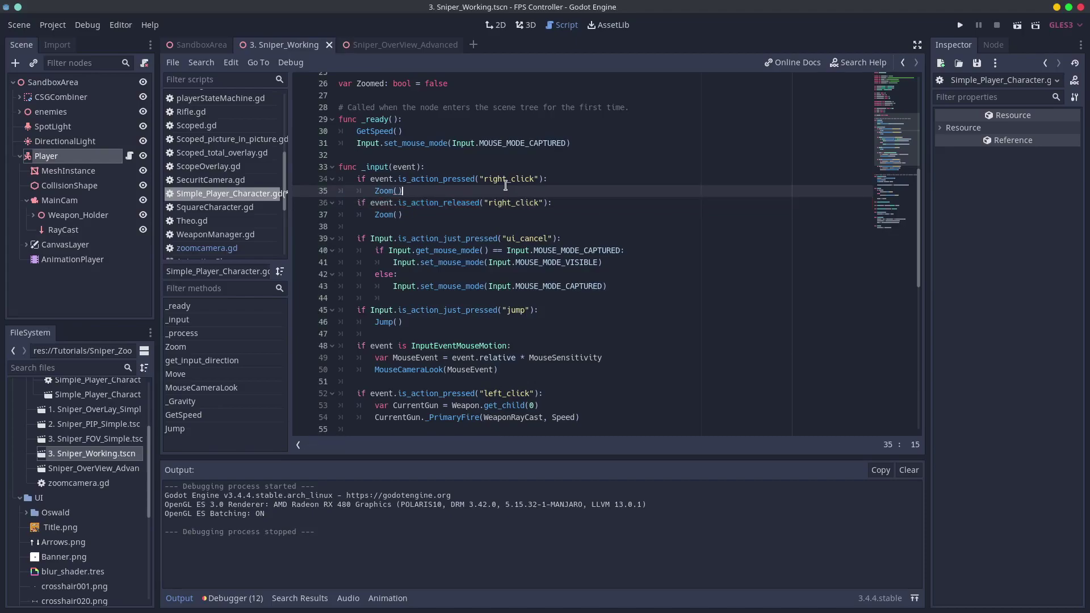
- Run the current scene, test aiming in and out with the sniper scope several times, and stop the game
{"action": "key", "text": "F6"}
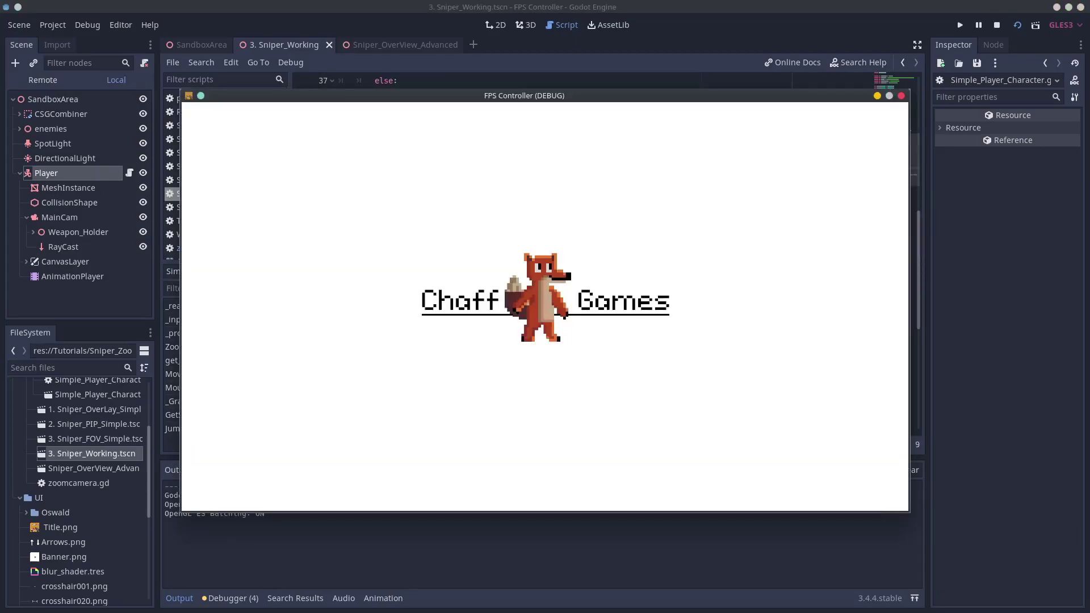
{"action": "right_click", "coordinate": [544, 307]}
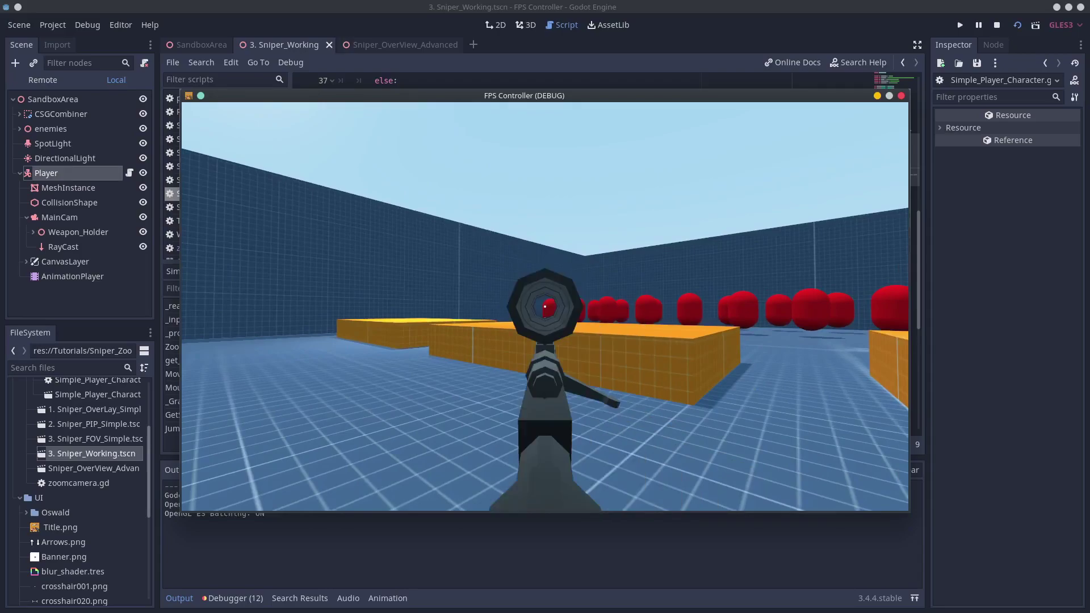
{"action": "right_click", "coordinate": [545, 307]}
{"action": "key", "text": "w"}
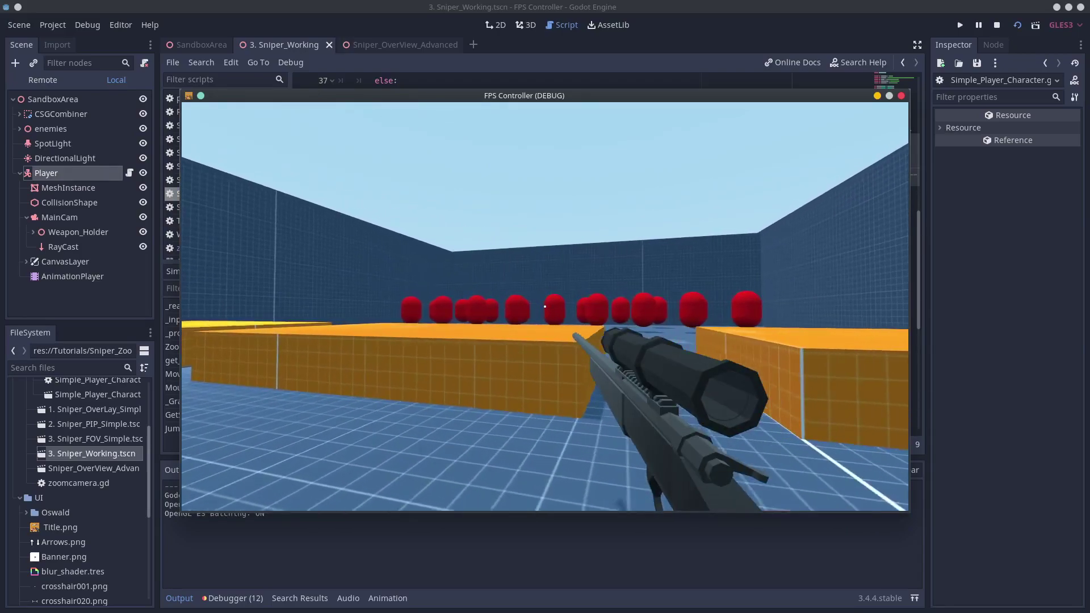
{"action": "right_click", "coordinate": [545, 307]}
{"action": "right_click", "coordinate": [545, 306]}
{"action": "right_click", "coordinate": [545, 307]}
{"action": "right_click", "coordinate": [545, 307]}
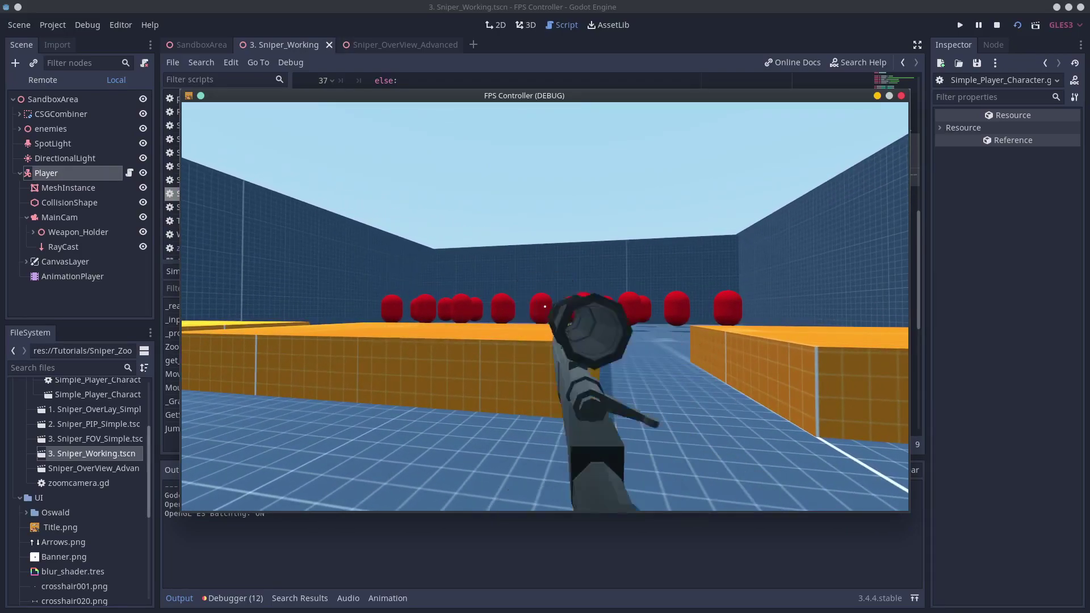
{"action": "right_click", "coordinate": [545, 306]}
{"action": "right_click", "coordinate": [545, 307]}
{"action": "right_click", "coordinate": [545, 307]}
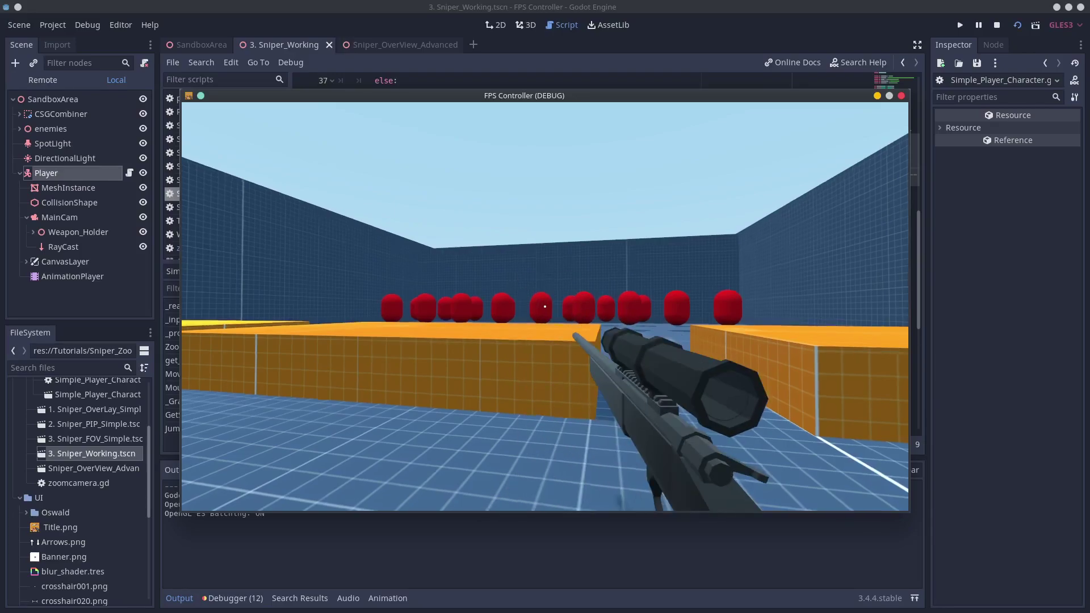
{"action": "key", "text": "F8"}
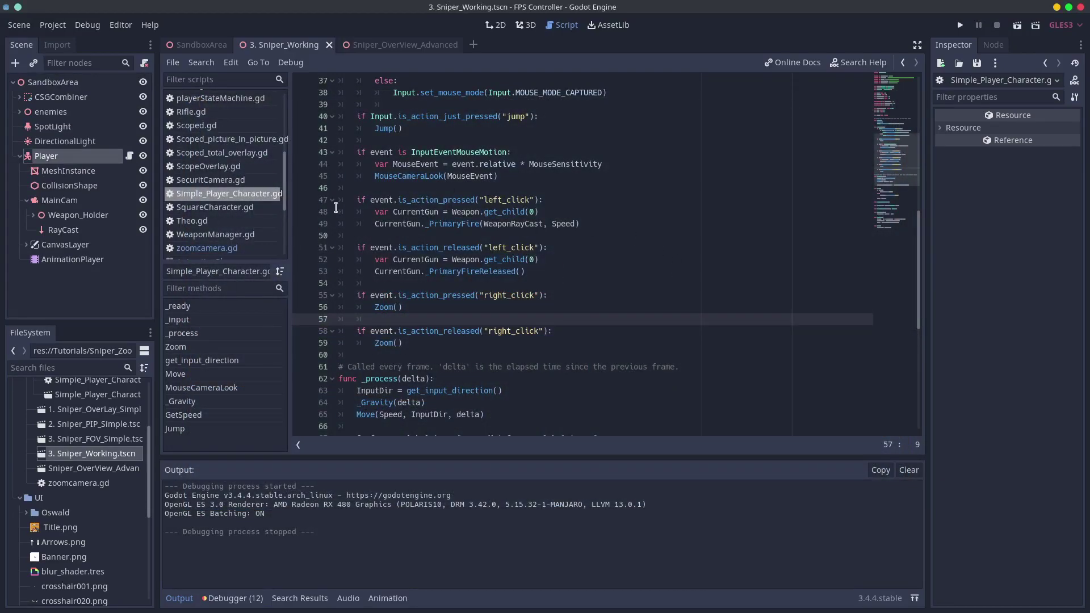
- Switch to GIMP and add a vertical guide at 50 percent of the black overlay image
{"action": "left_click", "coordinate": [56, 204]}
{"action": "left_click", "coordinate": [56, 158]}
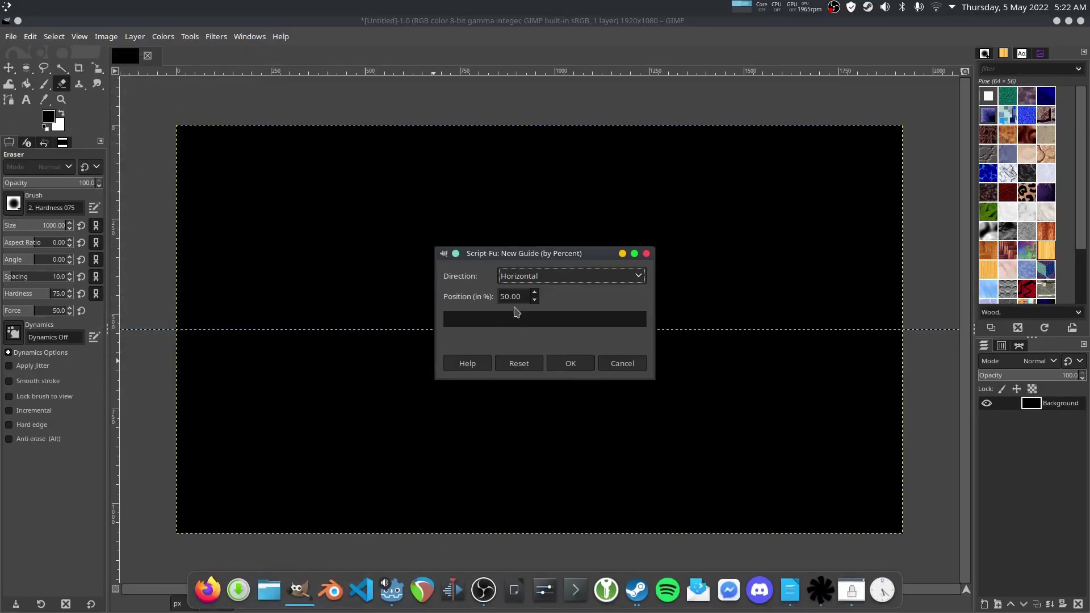
{"action": "left_click", "coordinate": [528, 278]}
{"action": "left_click", "coordinate": [546, 296]}
{"action": "left_click", "coordinate": [567, 364]}
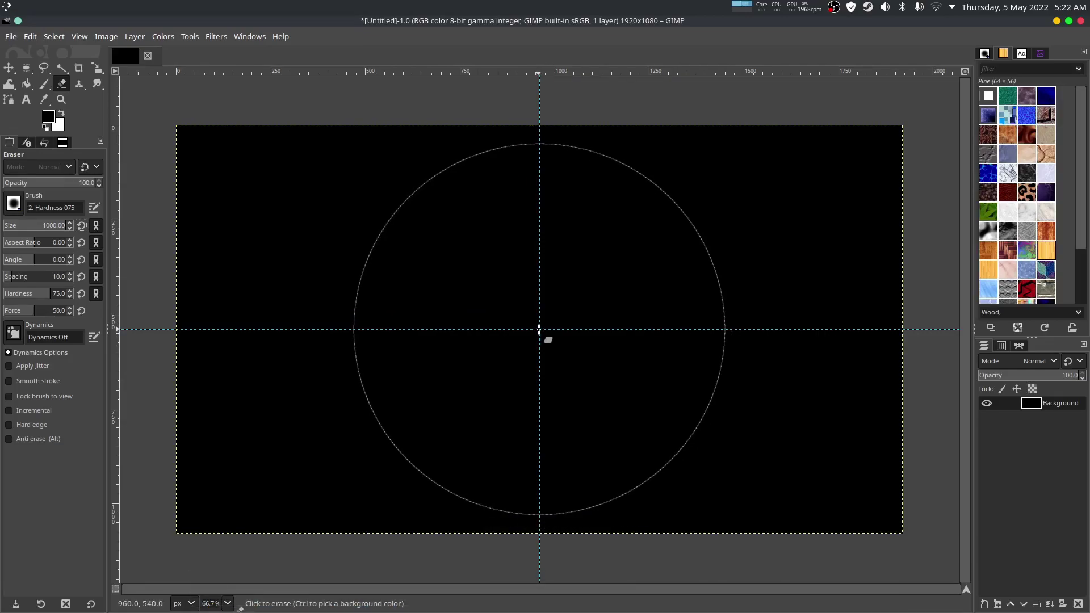
- Erase a soft circular scope opening where the guides cross, using the 1000-size eraser brush
{"action": "left_click", "coordinate": [540, 329]}
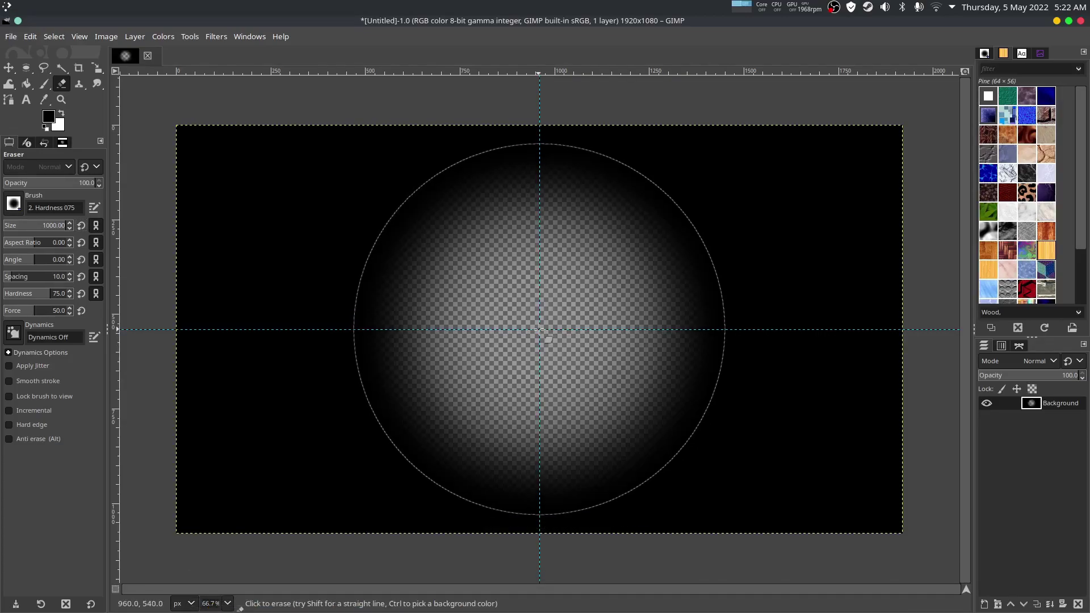
{"action": "left_click", "coordinate": [539, 330]}
{"action": "left_click", "coordinate": [540, 329]}
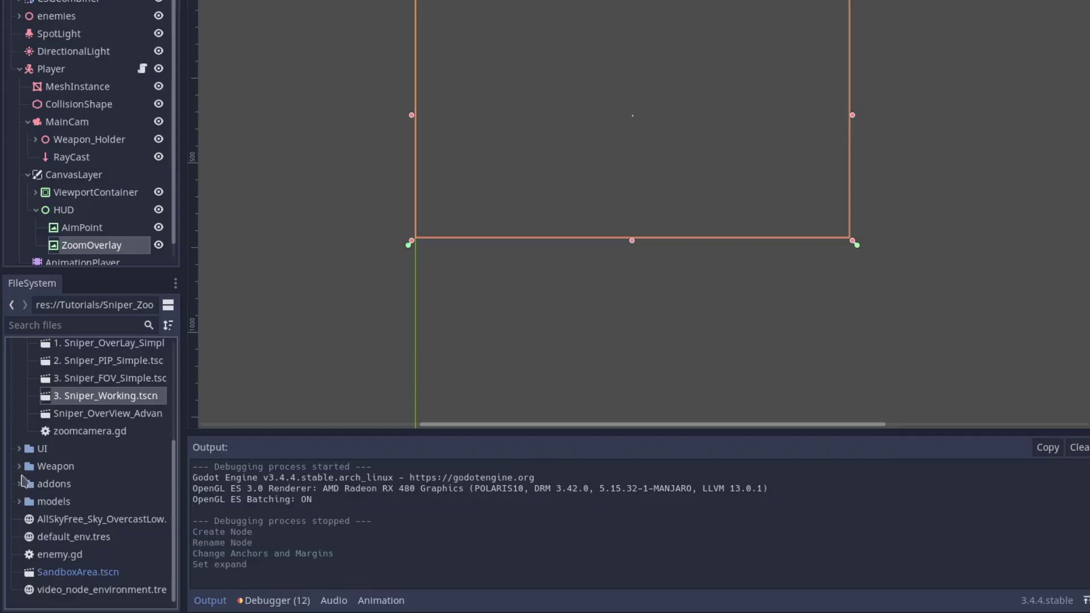
- Back in Godot, browse the project files to Weapon/Primary/Snipers/Overlays, widen the file list, and select FullScreenScope_Small_1064x600_2.png
{"action": "left_click", "coordinate": [19, 466]}
{"action": "left_click", "coordinate": [27, 484]}
{"action": "left_click", "coordinate": [36, 518]}
{"action": "scroll", "coordinate": [39, 521], "scroll_direction": "down", "scroll_amount": 2}
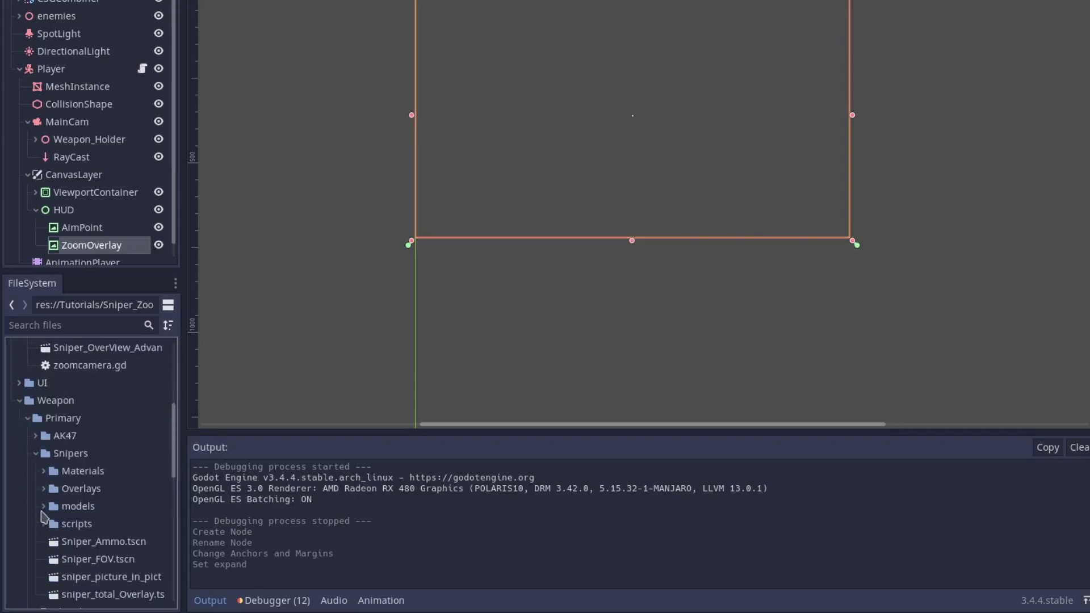
{"action": "left_click", "coordinate": [45, 487]}
{"action": "scroll", "coordinate": [48, 489], "scroll_direction": "down", "scroll_amount": 1}
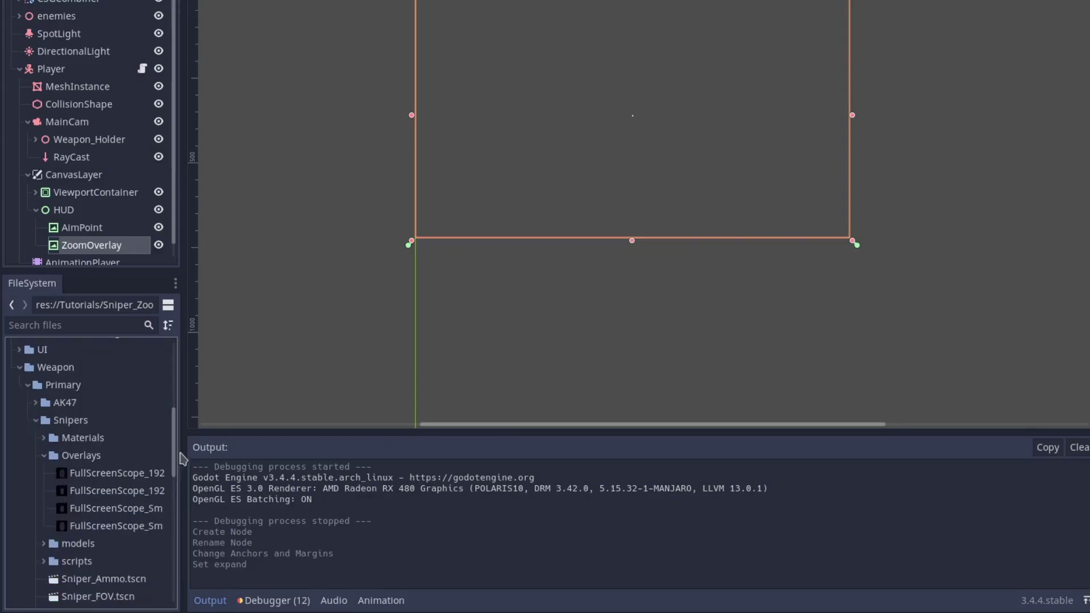
{"action": "left_click_drag", "start_coordinate": [184, 457], "coordinate": [291, 456]}
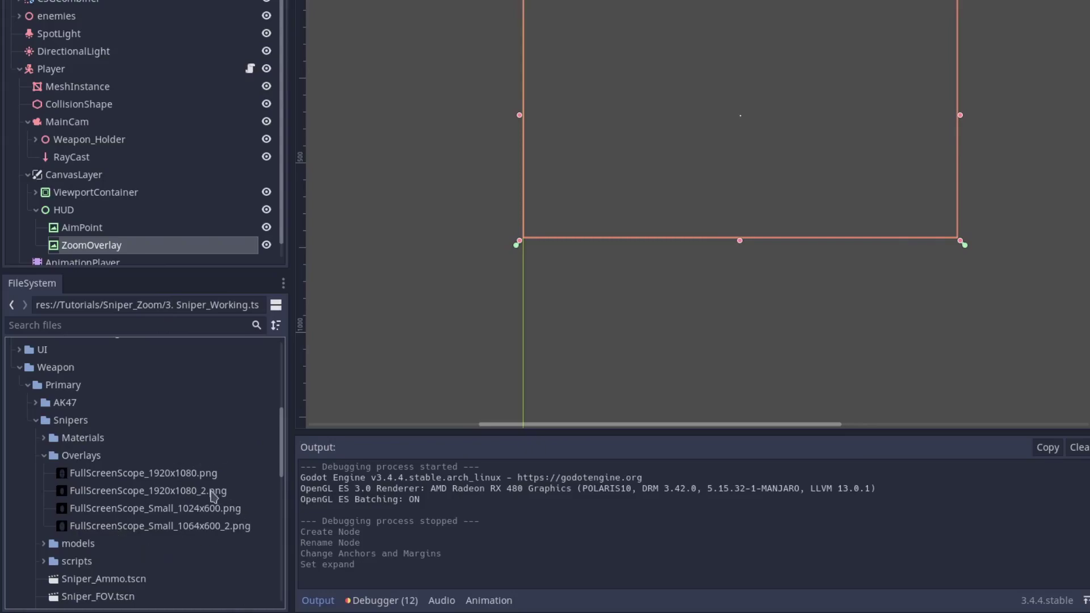
{"action": "left_click", "coordinate": [152, 525]}
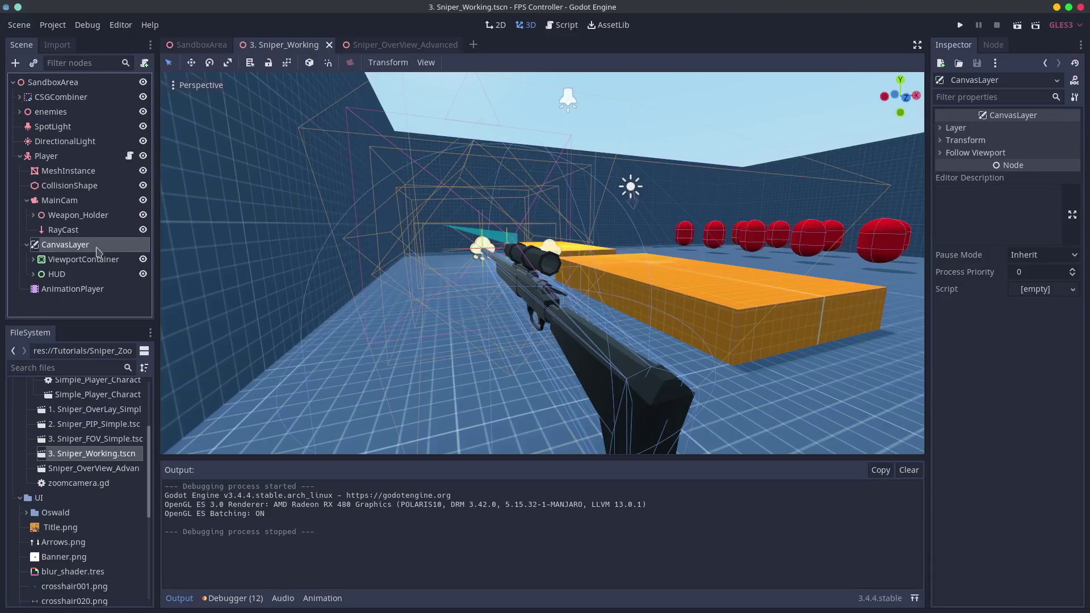
{"action": "key", "text": "ctrl+a"}
{"action": "left_click", "coordinate": [792, 109]}
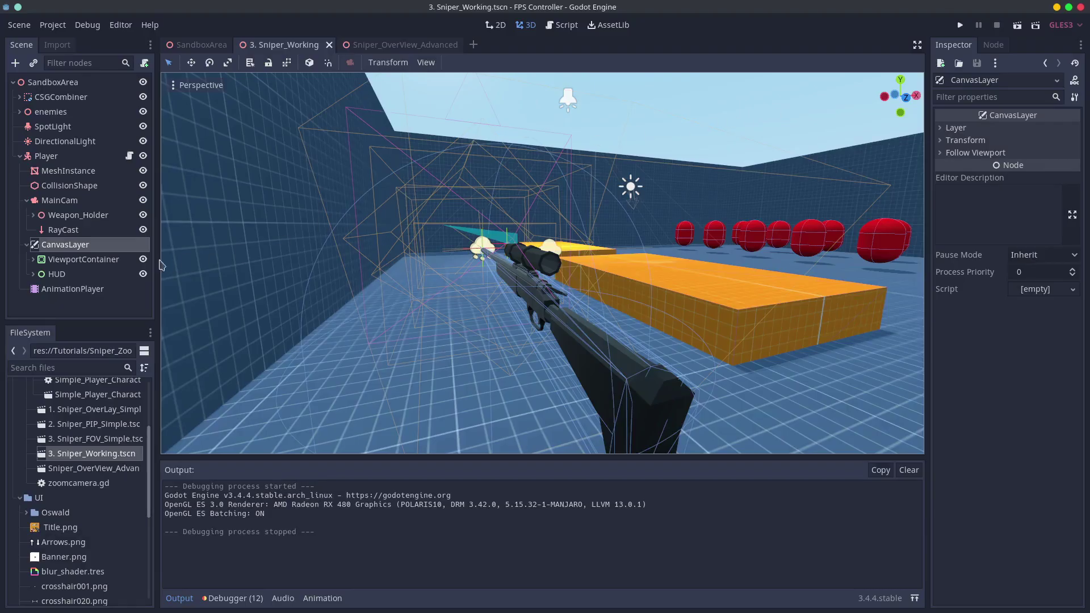
{"action": "double_click", "coordinate": [73, 275]}
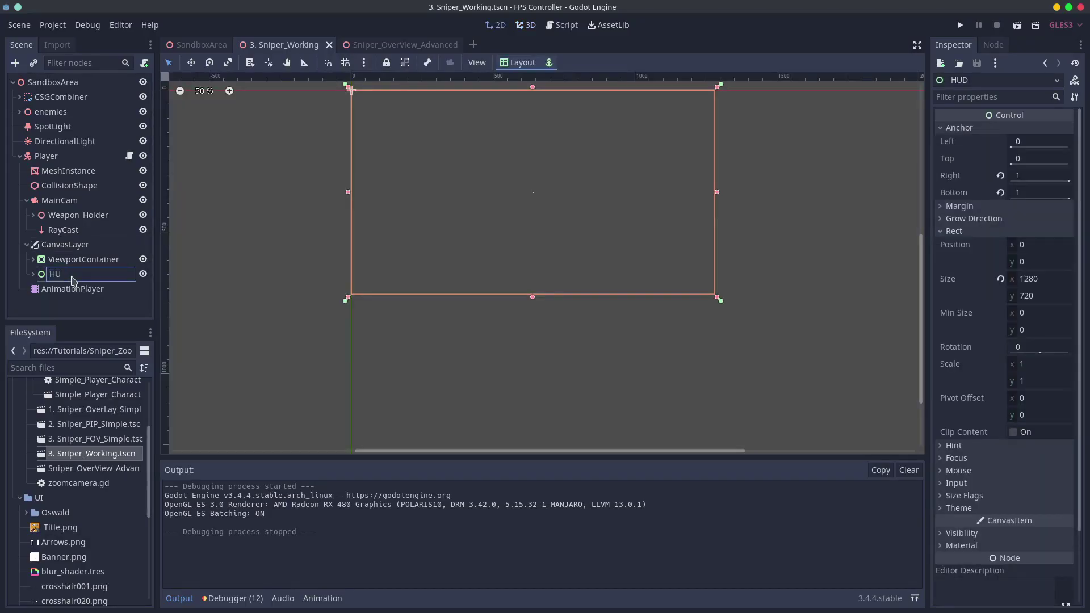
{"action": "key", "text": "Return"}
- Add a TextureRect as a child of the HUD node and name it ZoomOverlay
{"action": "left_click", "coordinate": [34, 274]}
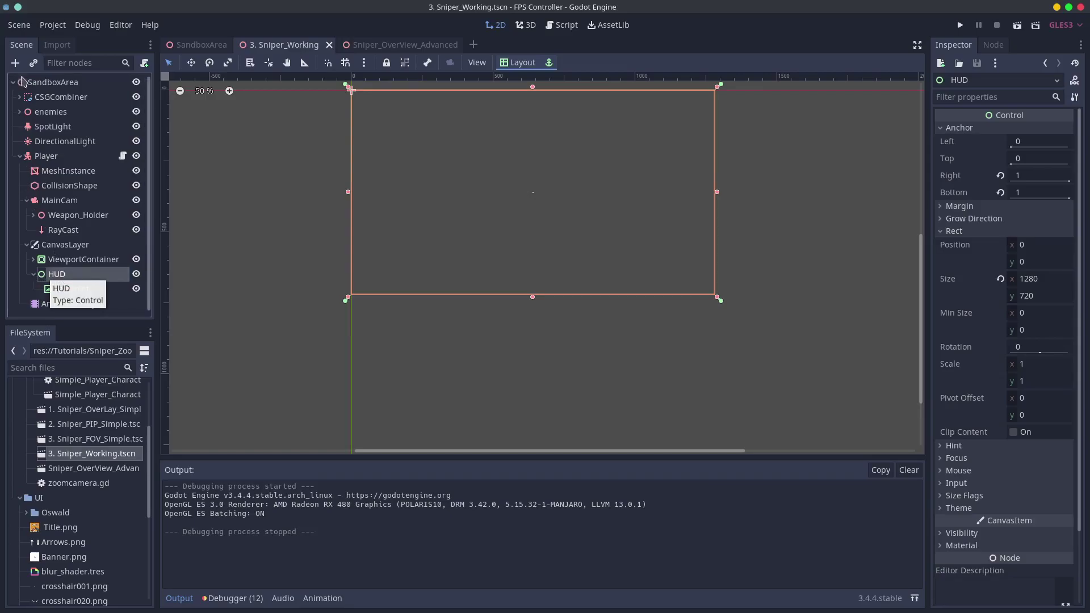
{"action": "key", "text": "ctrl+a"}
{"action": "type", "text": "Text"}
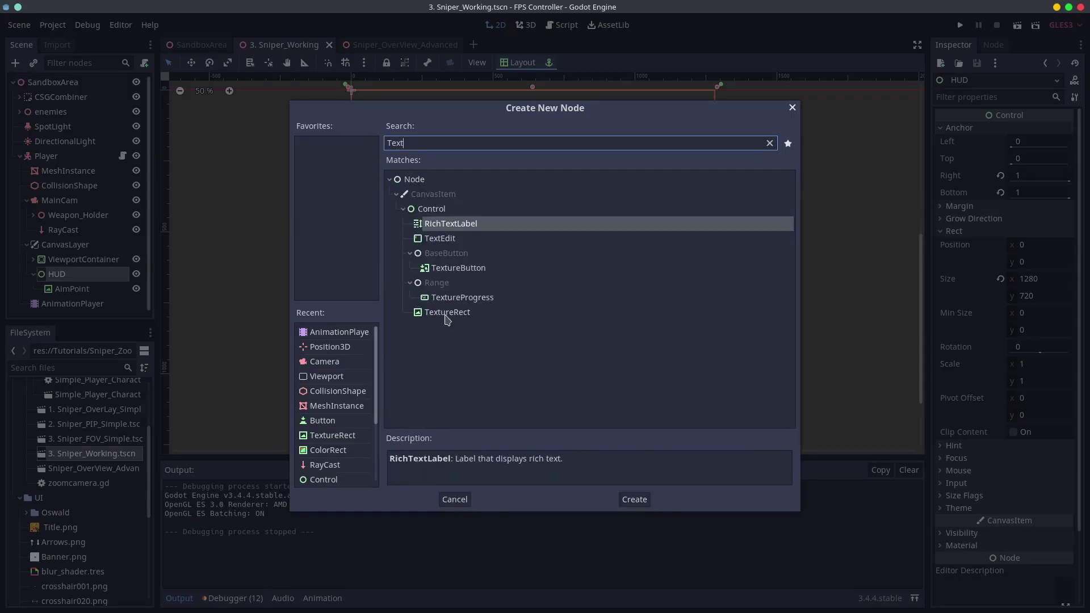
{"action": "double_click", "coordinate": [447, 314]}
{"action": "double_click", "coordinate": [87, 302]}
{"action": "type", "text": "Zo"}
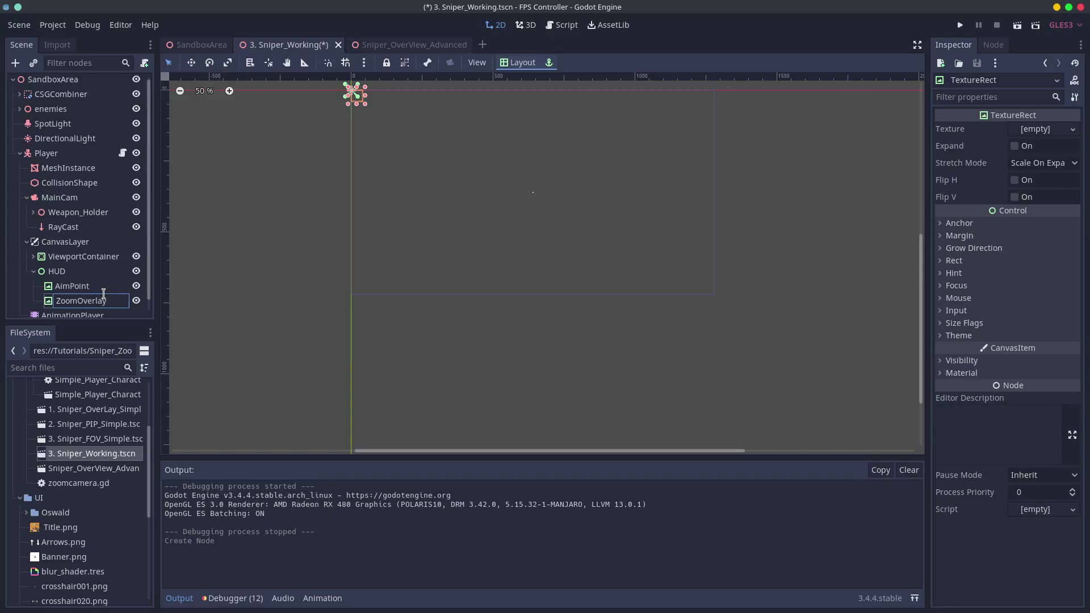
{"action": "type", "text": "omOverlay"}
{"action": "key", "text": "Return"}
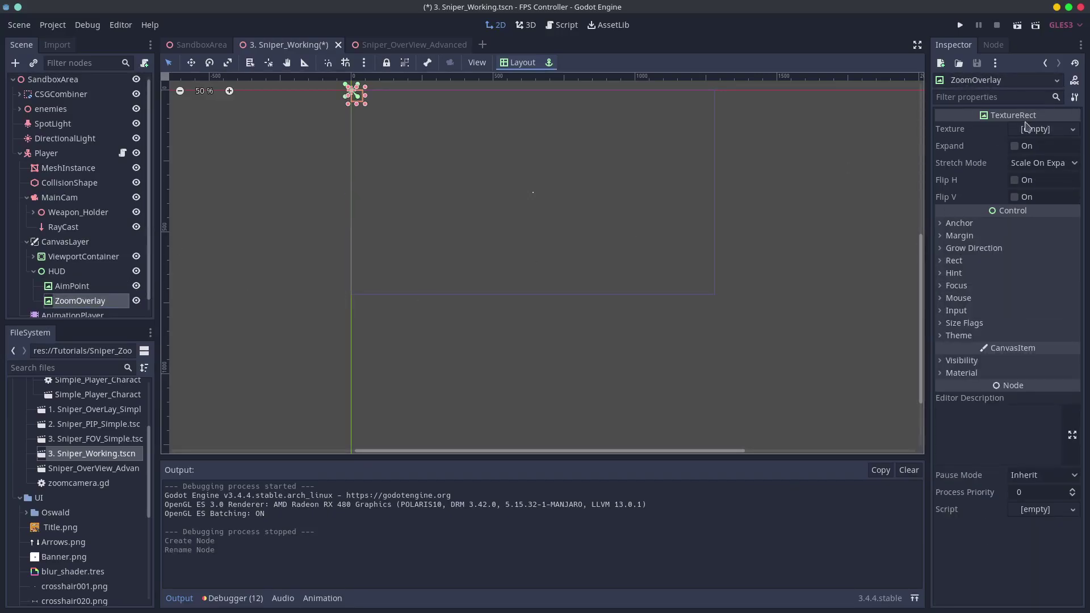
- Give ZoomOverlay the Full Rect layout and turn on Expand, keeping the stretch mode at Scale On Expand
{"action": "left_click", "coordinate": [517, 62]}
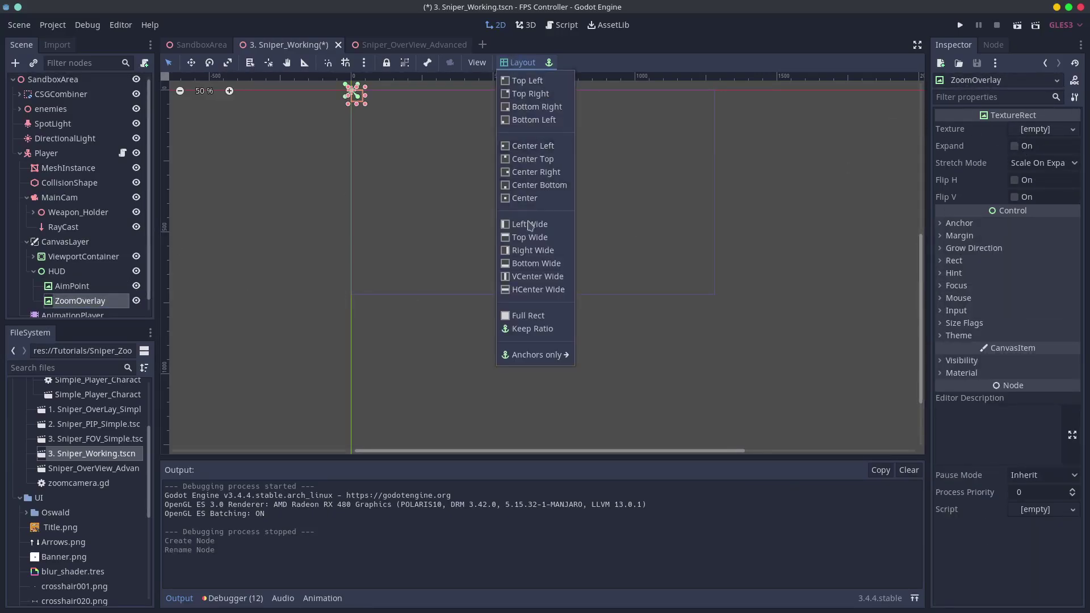
{"action": "left_click", "coordinate": [533, 315]}
{"action": "left_click", "coordinate": [1015, 146]}
{"action": "left_click", "coordinate": [1041, 163]}
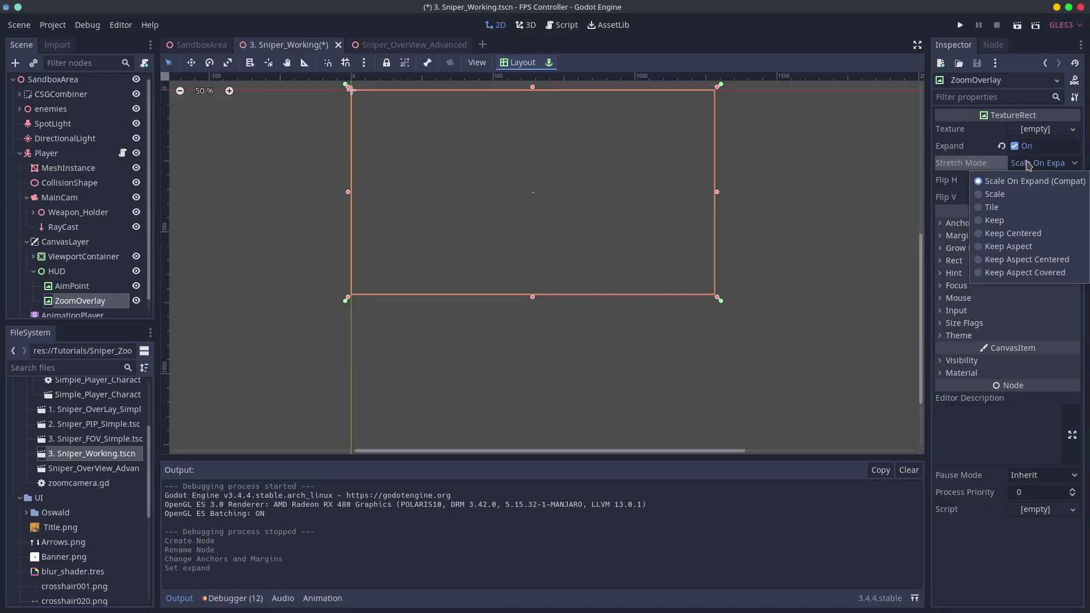
{"action": "left_click", "coordinate": [1039, 166]}
- Assign FullScreenScope_1920x1080.png from the Overlays folder as the texture of ZoomOverlay
{"action": "scroll", "coordinate": [126, 483], "scroll_direction": "down", "scroll_amount": 5}
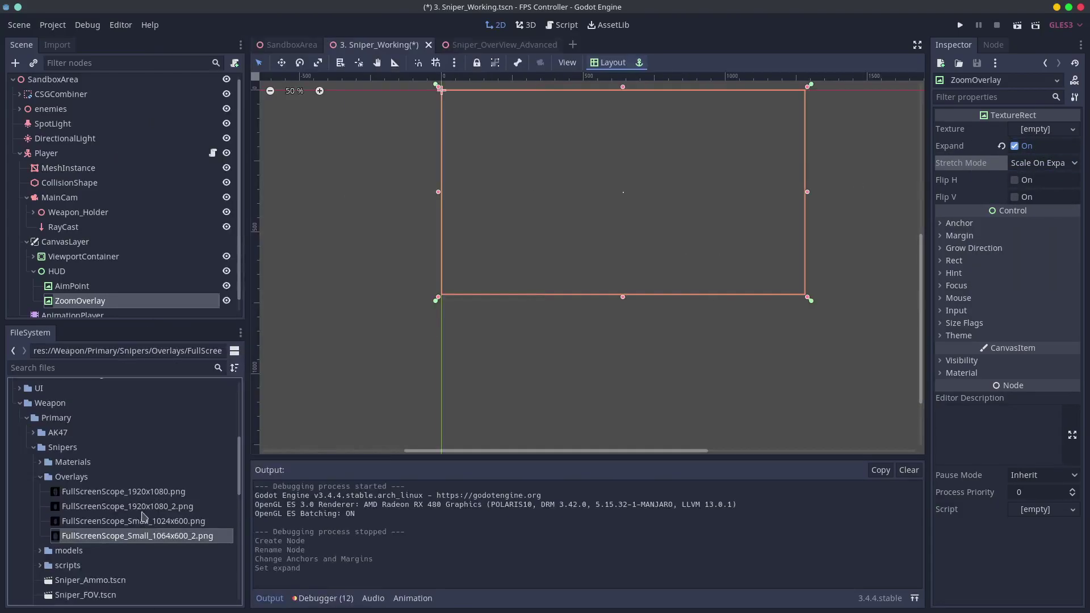
{"action": "left_click", "coordinate": [139, 508]}
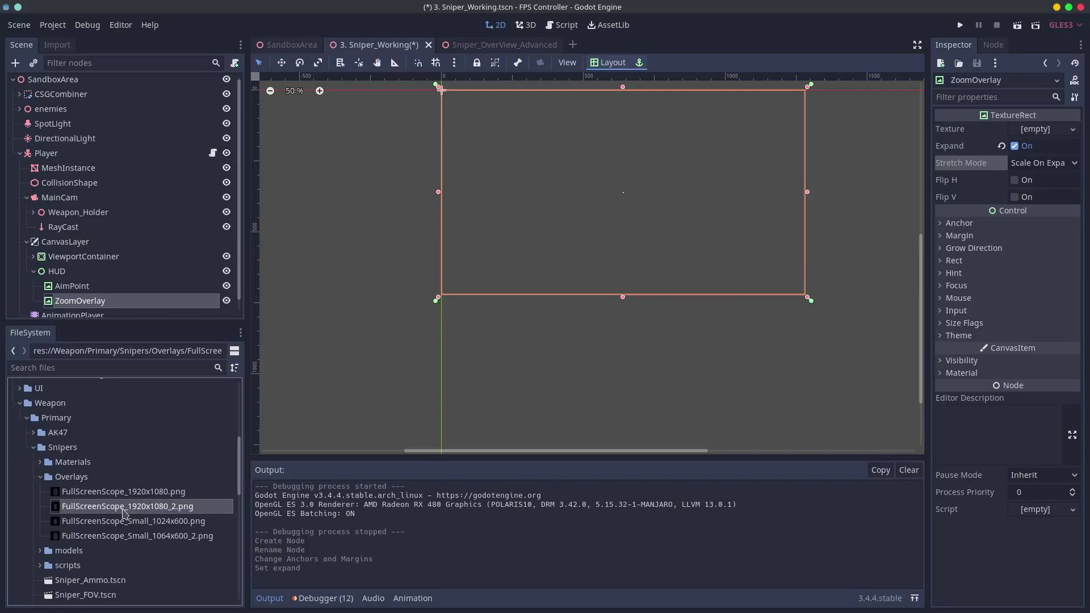
{"action": "left_click_drag", "start_coordinate": [123, 492], "coordinate": [1038, 129]}
- Set the alpha of ZoomOverlay's Modulate colour to 0 and keep the node selected
{"action": "left_click", "coordinate": [962, 382]}
{"action": "left_click", "coordinate": [1039, 413]}
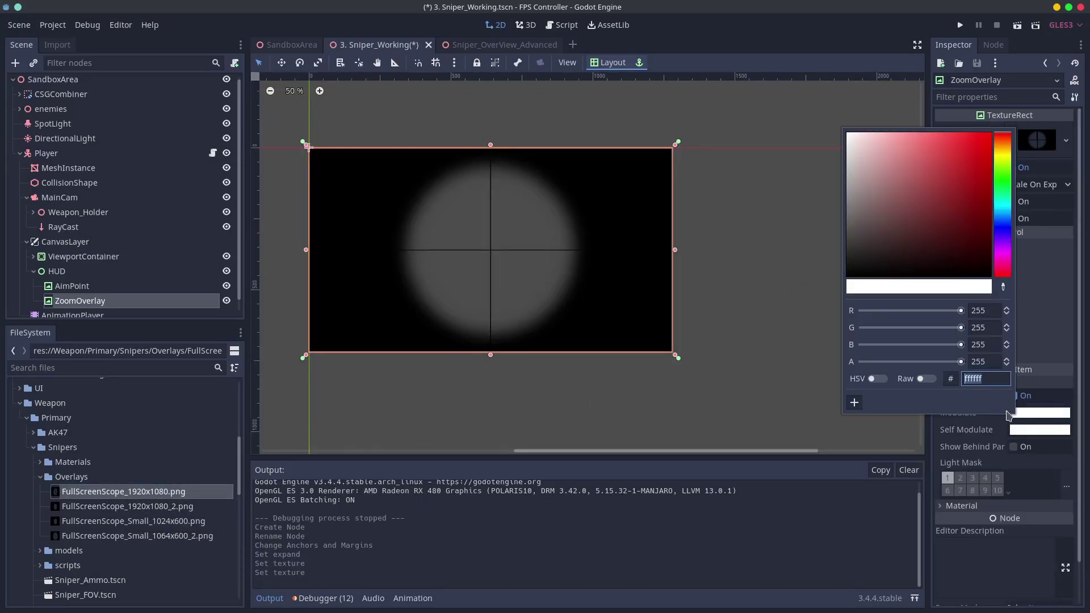
{"action": "left_click_drag", "start_coordinate": [961, 361], "coordinate": [812, 363]}
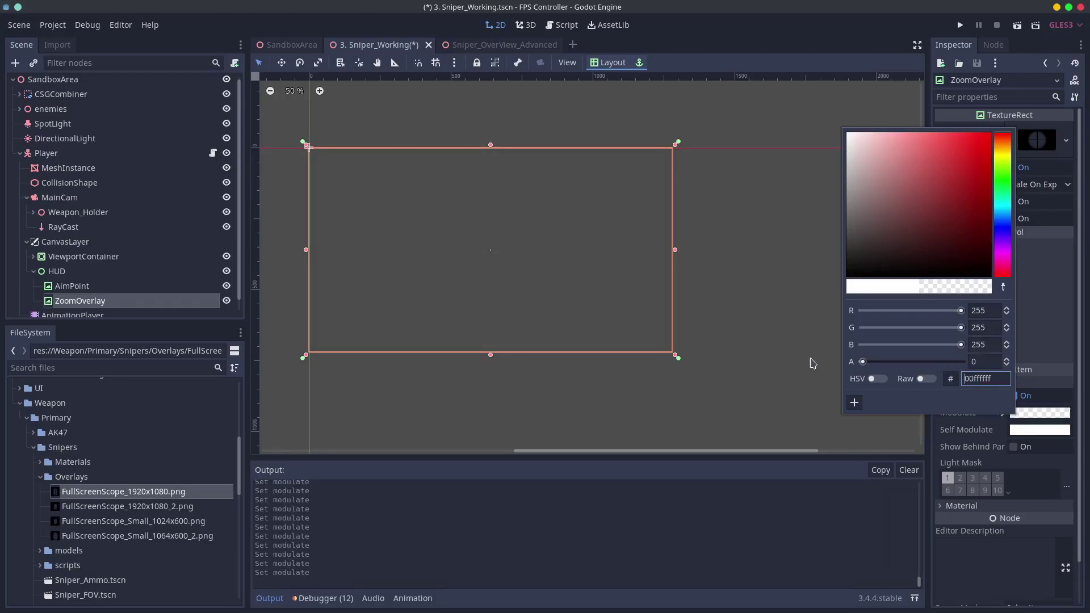
{"action": "left_click", "coordinate": [97, 305]}
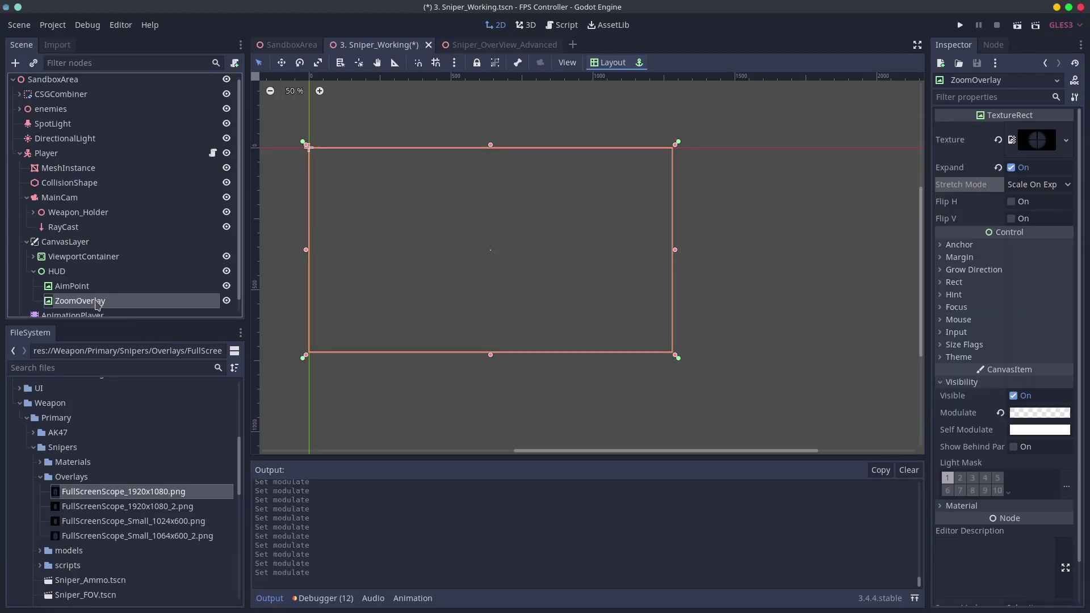
- Open the Zoom animation and key ZoomOverlay's Modulate at 0 s, creating a new track with a RESET track
{"action": "scroll", "coordinate": [102, 269], "scroll_direction": "down", "scroll_amount": 1}
{"action": "left_click", "coordinate": [75, 303]}
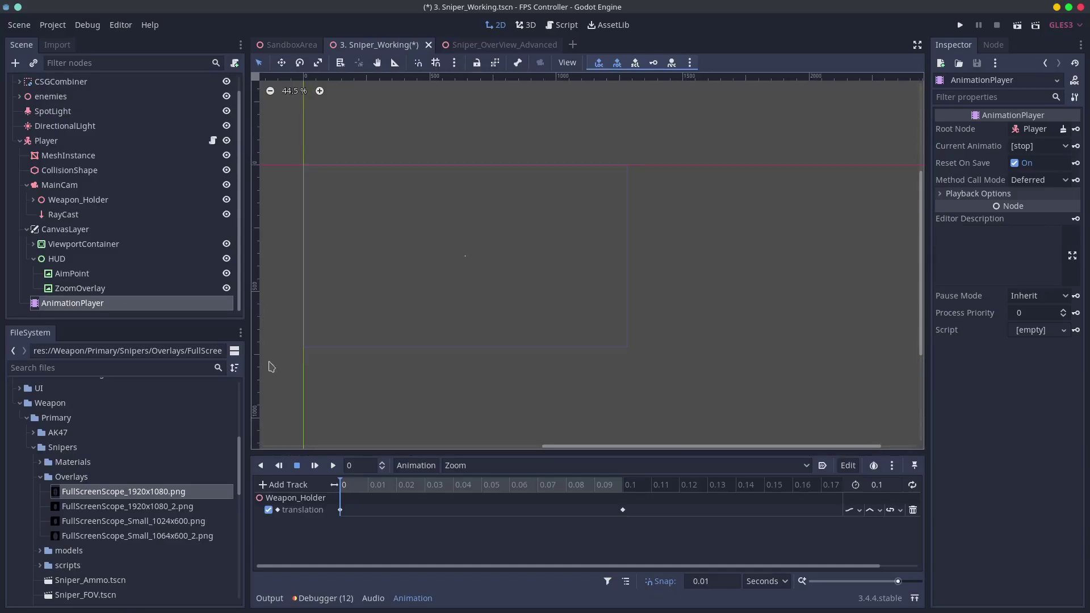
{"action": "left_click", "coordinate": [71, 292]}
{"action": "left_click", "coordinate": [1069, 413]}
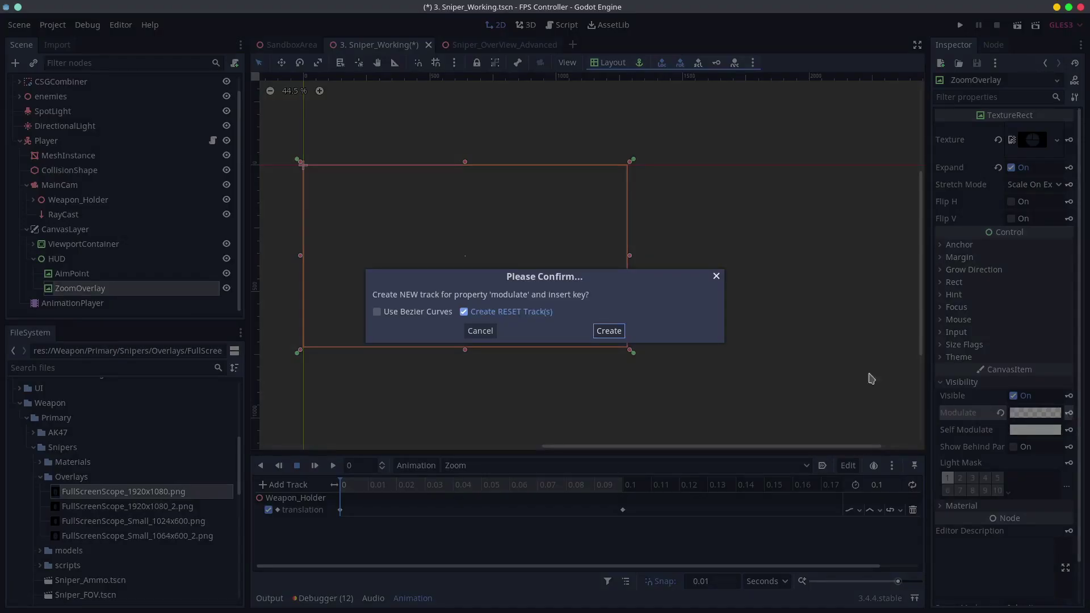
{"action": "left_click", "coordinate": [605, 330]}
- At 0.1 s of the Zoom animation, set ZoomOverlay's Modulate to full opacity and key it
{"action": "left_click_drag", "start_coordinate": [538, 484], "coordinate": [622, 484]}
{"action": "left_click", "coordinate": [1040, 413]}
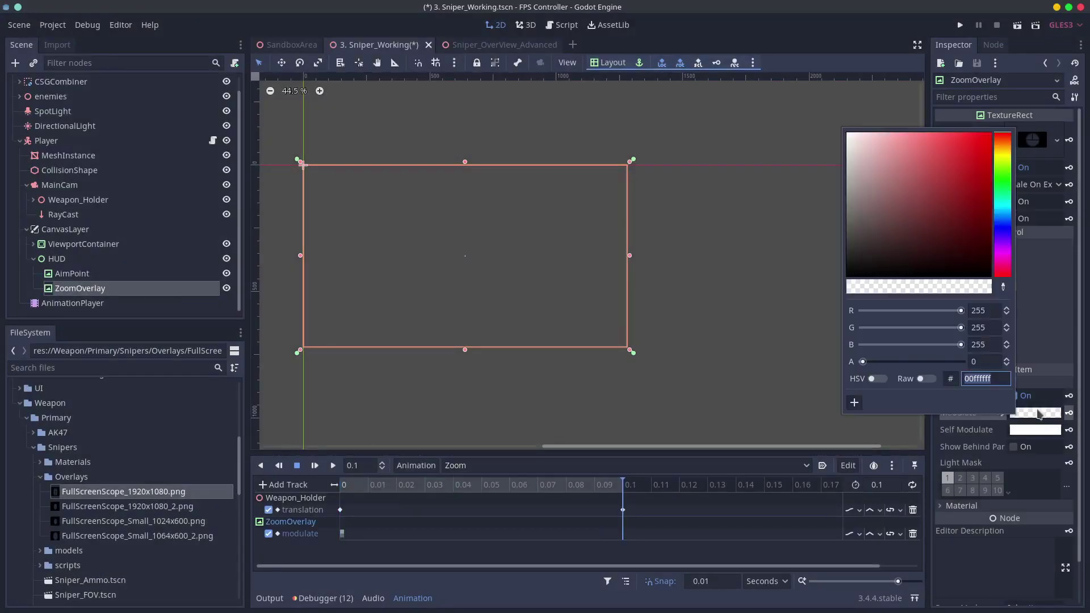
{"action": "left_click_drag", "start_coordinate": [867, 362], "coordinate": [1012, 373]}
{"action": "left_click", "coordinate": [1068, 413]}
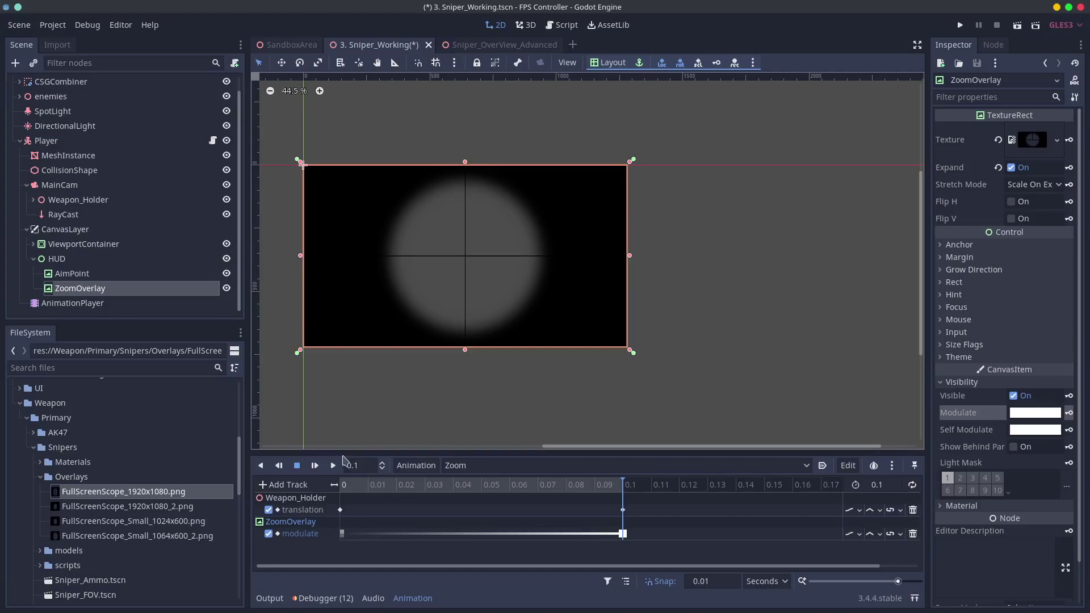
- Enlarge the animation editor and key ViewportContainer's Modulate at 0 s on a new track with a RESET track
{"action": "left_click_drag", "start_coordinate": [342, 458], "coordinate": [355, 410]}
{"action": "left_click", "coordinate": [56, 229]}
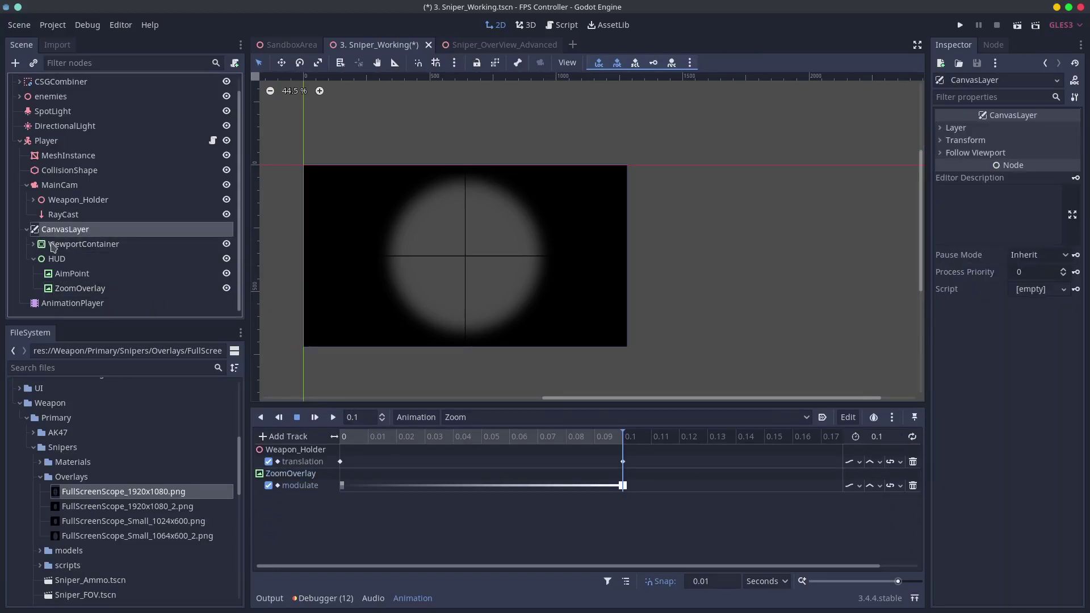
{"action": "left_click", "coordinate": [53, 245]}
{"action": "left_click", "coordinate": [33, 244]}
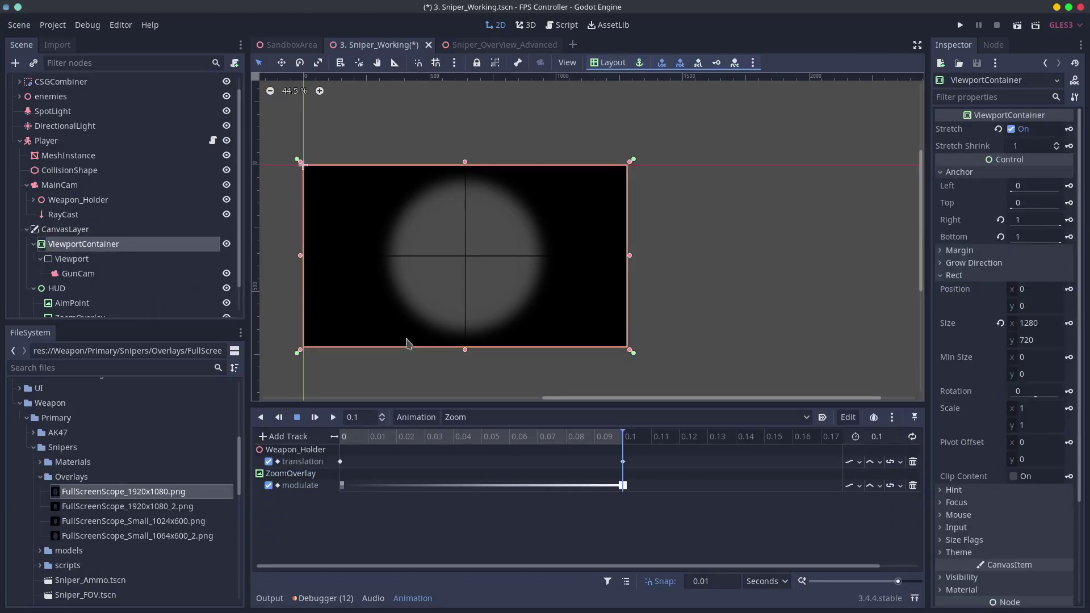
{"action": "left_click_drag", "start_coordinate": [574, 438], "coordinate": [284, 444]}
{"action": "scroll", "coordinate": [1037, 350], "scroll_direction": "down", "scroll_amount": 3}
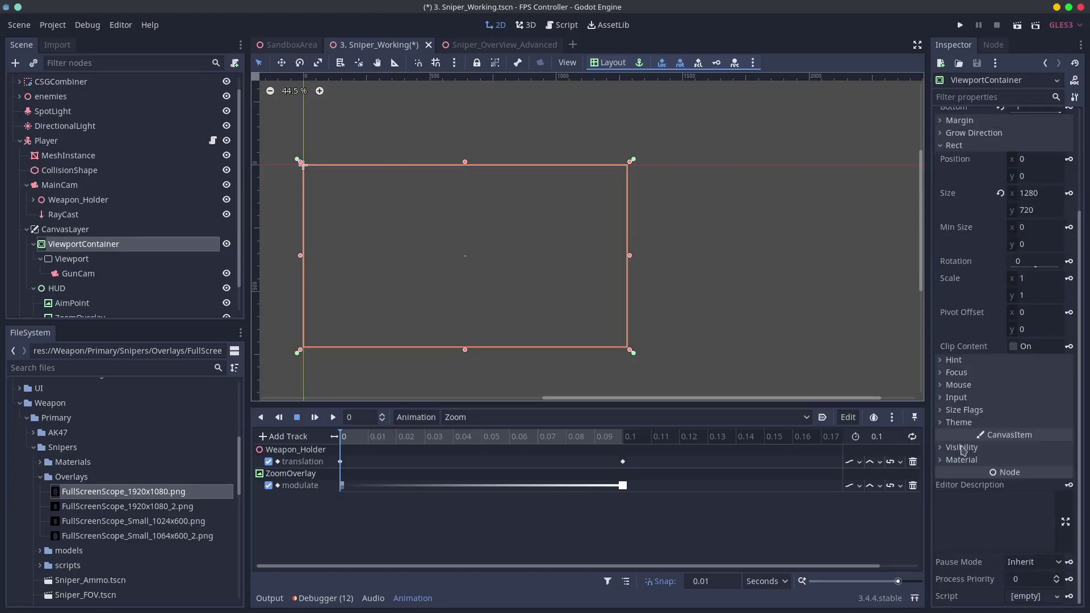
{"action": "left_click", "coordinate": [962, 447]}
{"action": "left_click", "coordinate": [1069, 478]}
{"action": "left_click", "coordinate": [609, 332]}
- At 0.1 s of the Zoom animation, set the alpha of ViewportContainer's Modulate to 0 and key it
{"action": "left_click", "coordinate": [537, 439]}
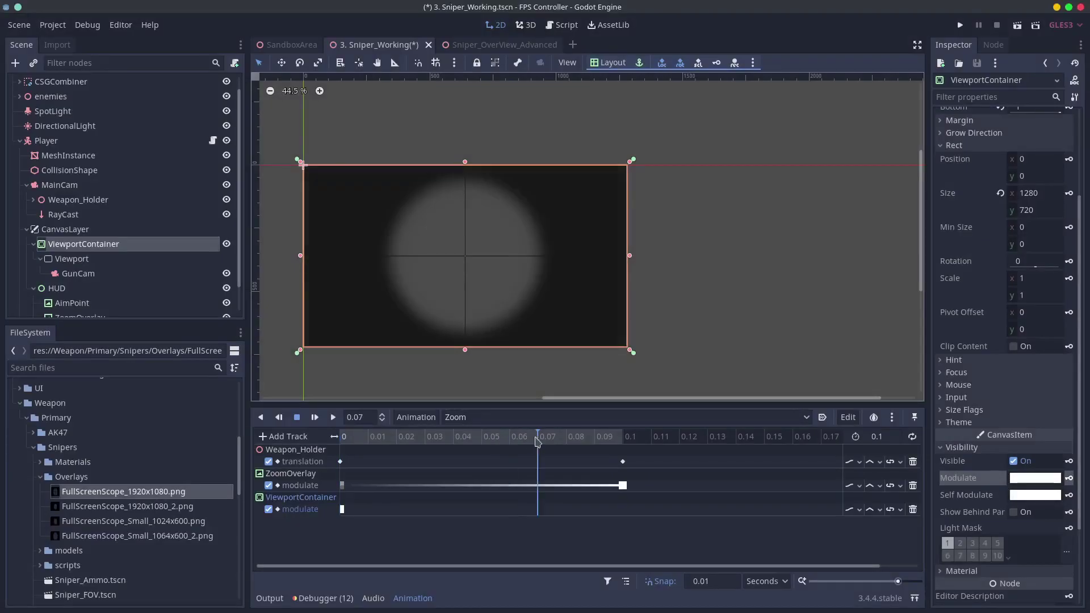
{"action": "left_click", "coordinate": [627, 437]}
{"action": "left_click", "coordinate": [1035, 480]}
{"action": "left_click_drag", "start_coordinate": [944, 428], "coordinate": [863, 428]}
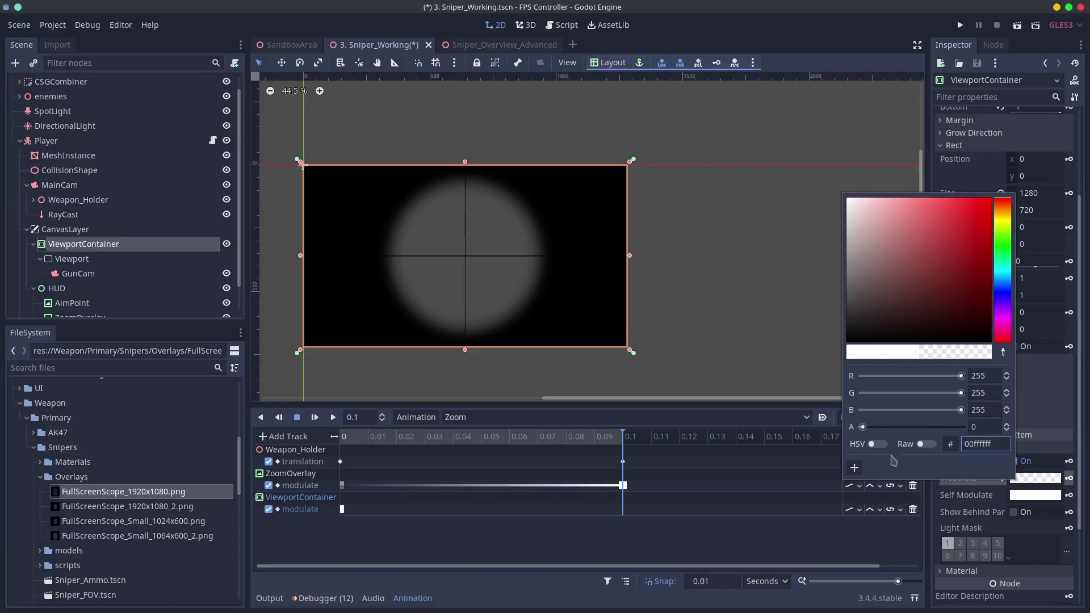
{"action": "left_click", "coordinate": [1070, 481]}
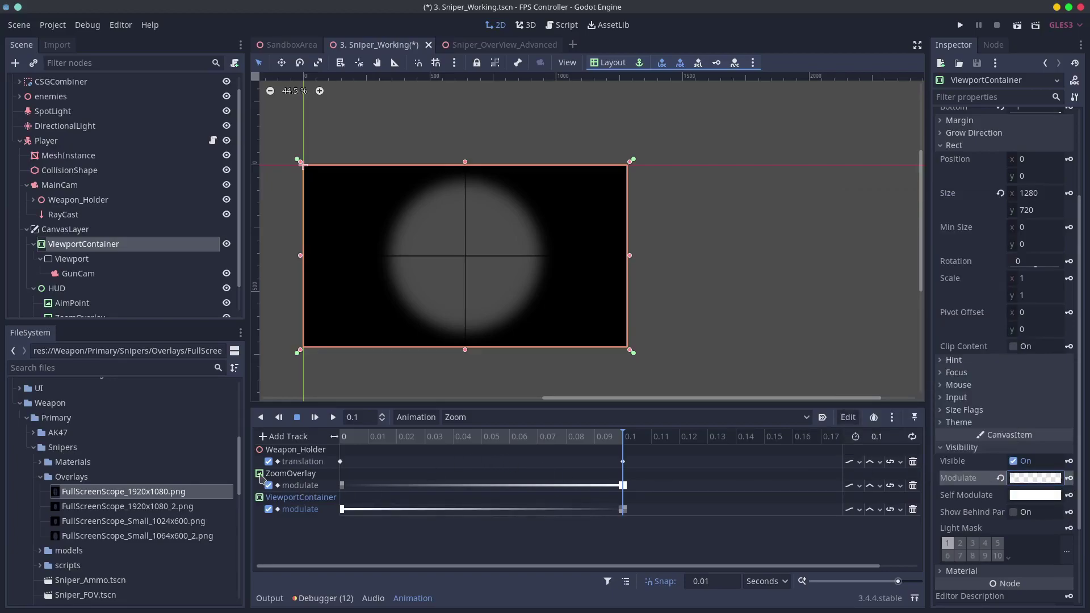
- Key MainCam's current Fov at 0 s of the Zoom animation on a new track with a RESET track
{"action": "left_click_drag", "start_coordinate": [362, 439], "coordinate": [316, 435]}
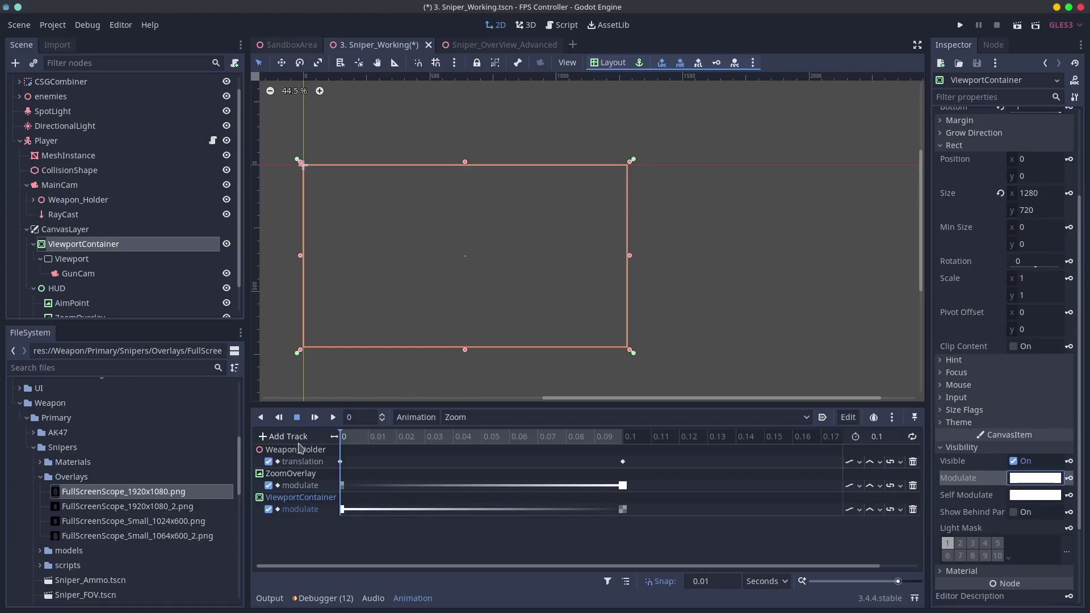
{"action": "scroll", "coordinate": [60, 221], "scroll_direction": "up", "scroll_amount": 1}
{"action": "left_click", "coordinate": [51, 203]}
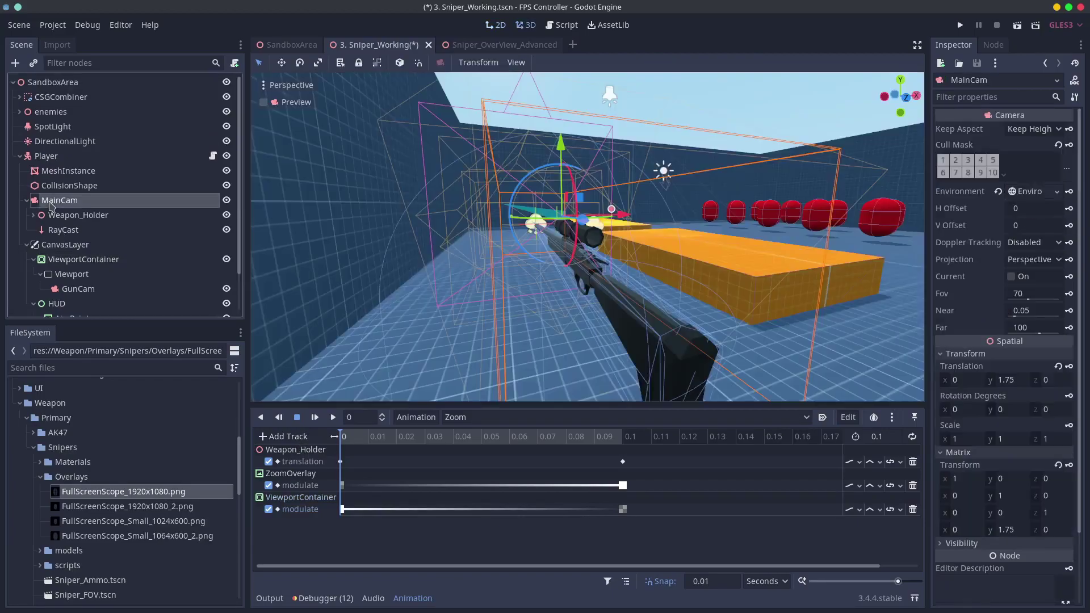
{"action": "left_click", "coordinate": [1068, 294]}
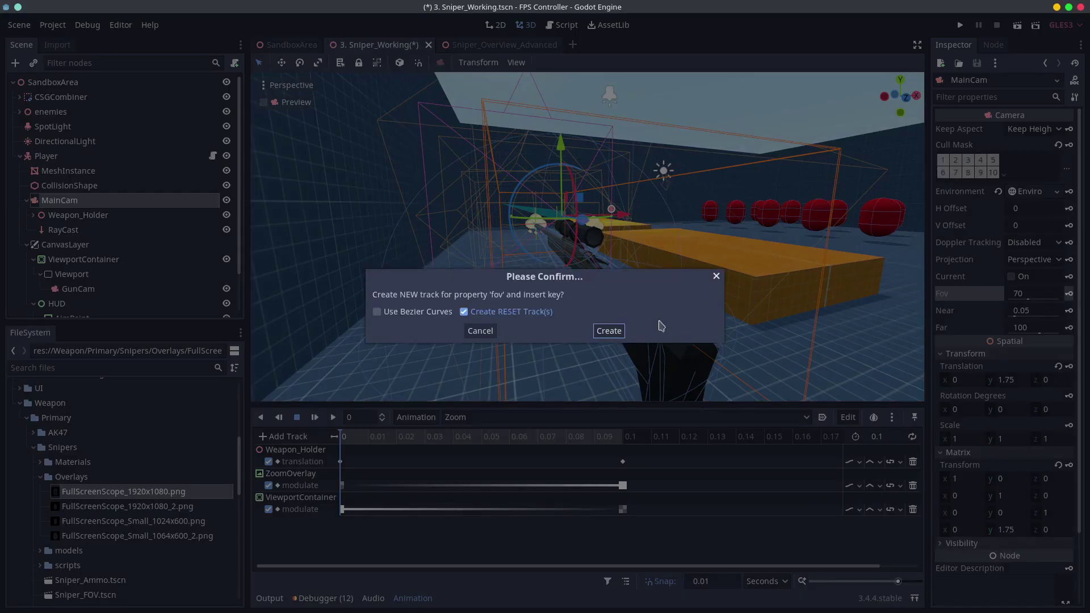
{"action": "left_click", "coordinate": [619, 330]}
- At 0.1 s of the Zoom animation, set MainCam's Fov to 20 and key it
{"action": "left_click", "coordinate": [623, 436]}
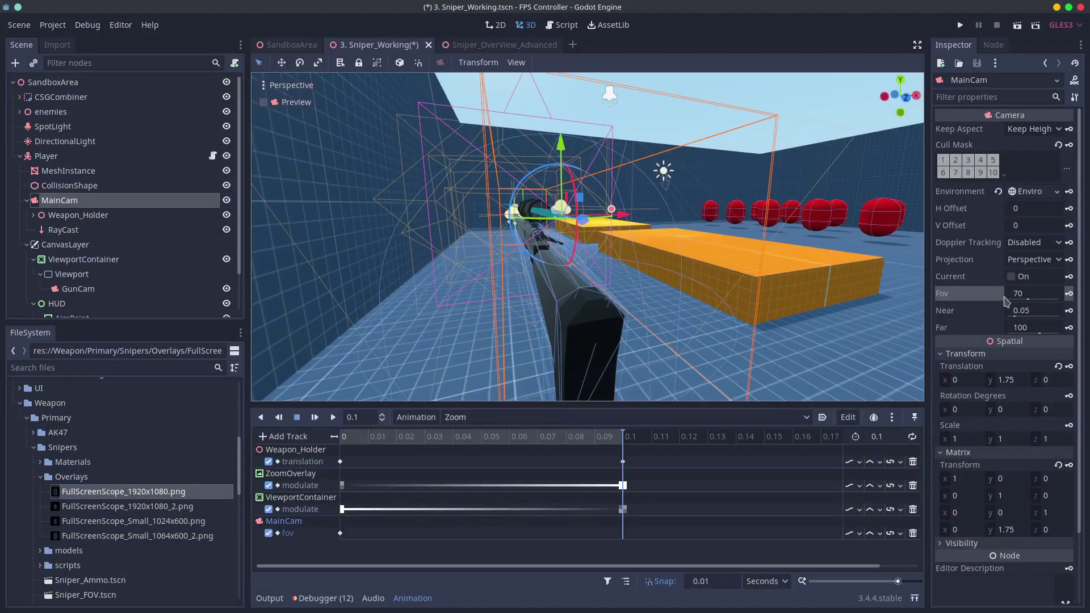
{"action": "left_click", "coordinate": [1018, 294]}
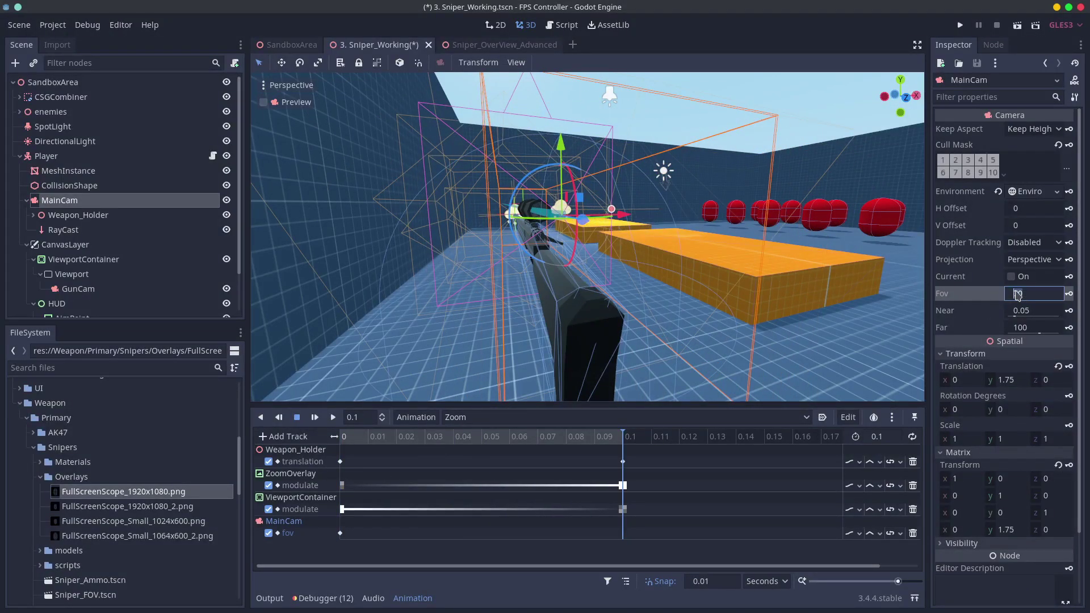
{"action": "type", "text": "10"}
{"action": "key", "text": "Tab"}
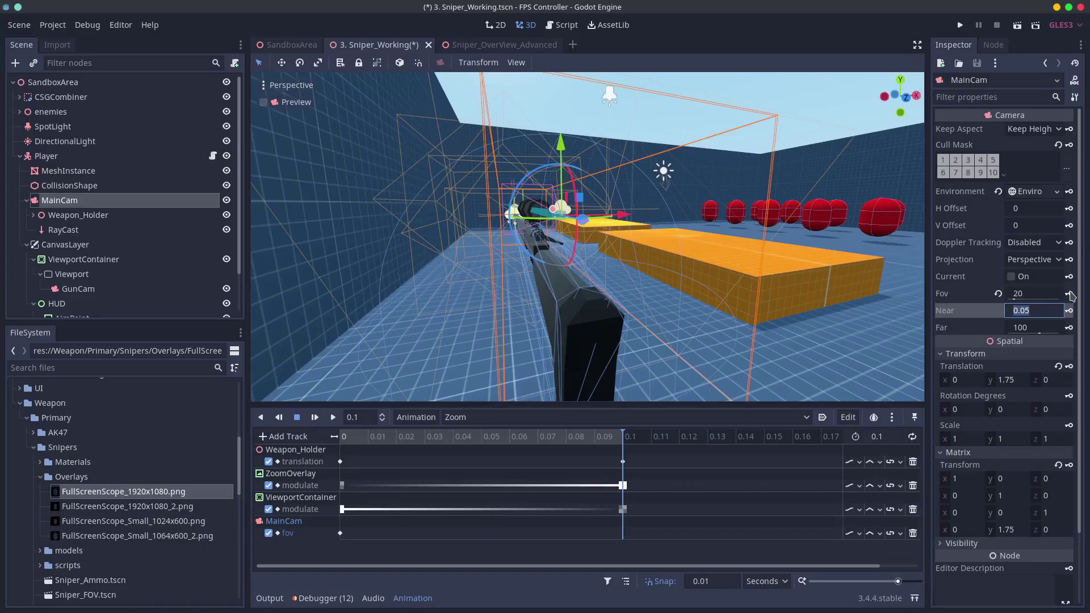
{"action": "left_click", "coordinate": [1069, 295]}
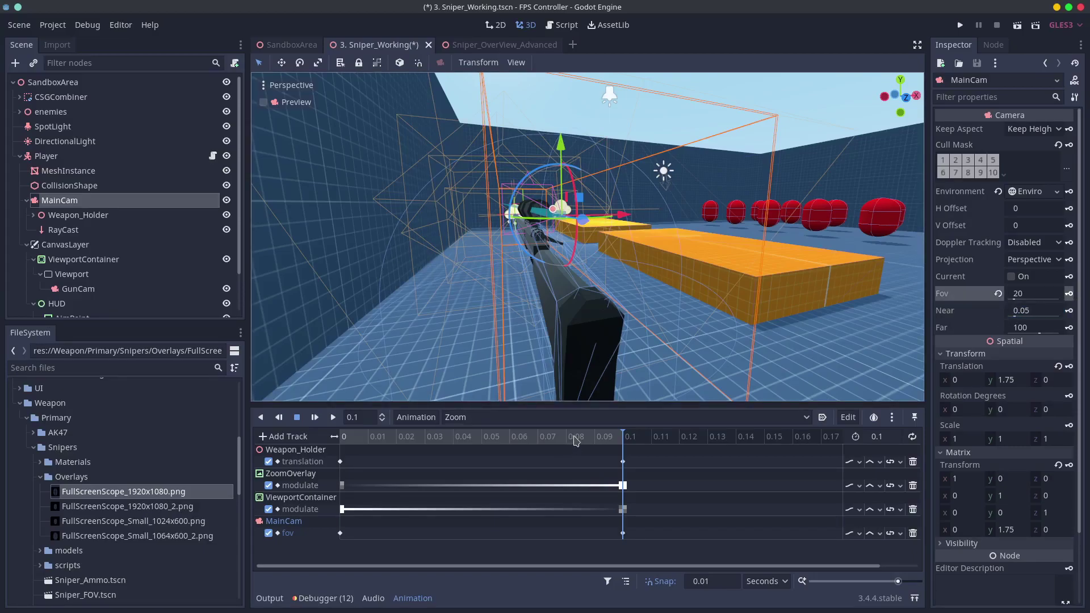
- Rewind the Zoom animation to 0 s and run the current scene, zooming the sniper scope in and out on the red targets
{"action": "left_click_drag", "start_coordinate": [576, 441], "coordinate": [317, 431]}
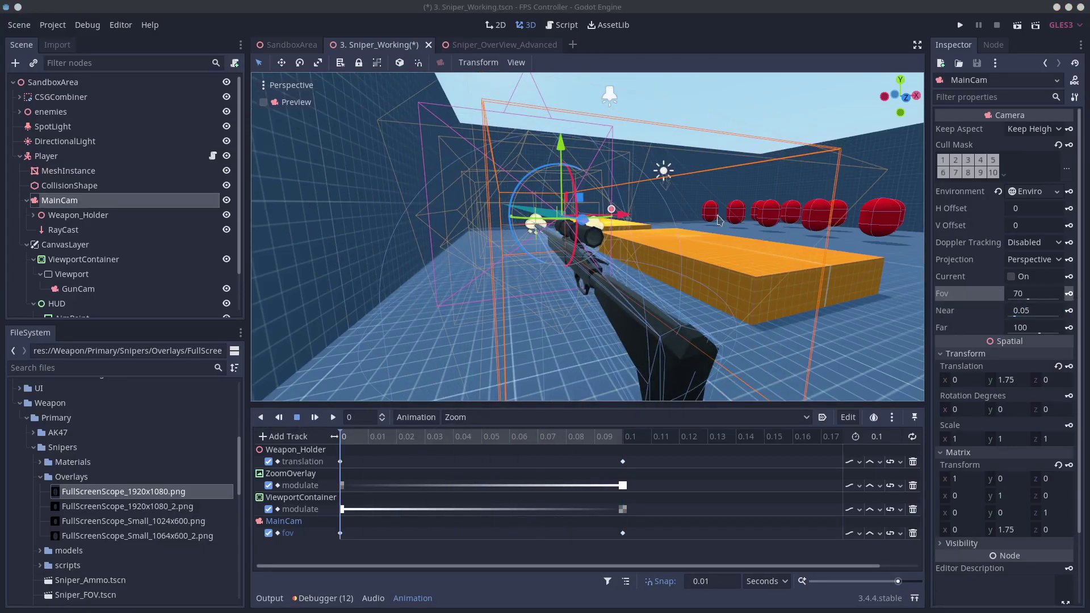
{"action": "left_click", "coordinate": [1016, 25]}
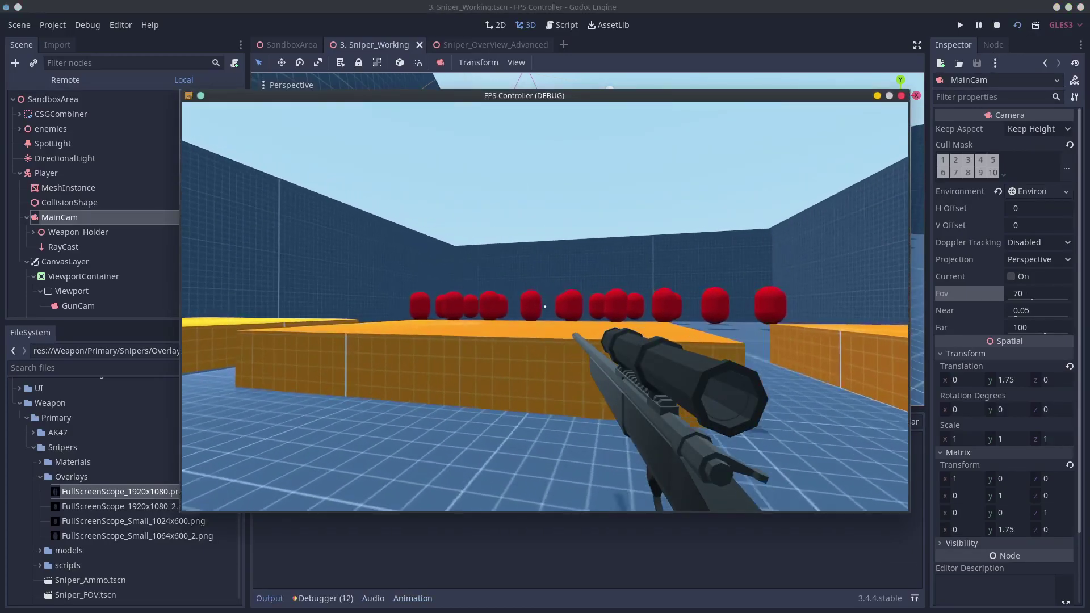
{"action": "right_click", "coordinate": [545, 307]}
{"action": "key", "text": "w"}
{"action": "key", "text": "a"}
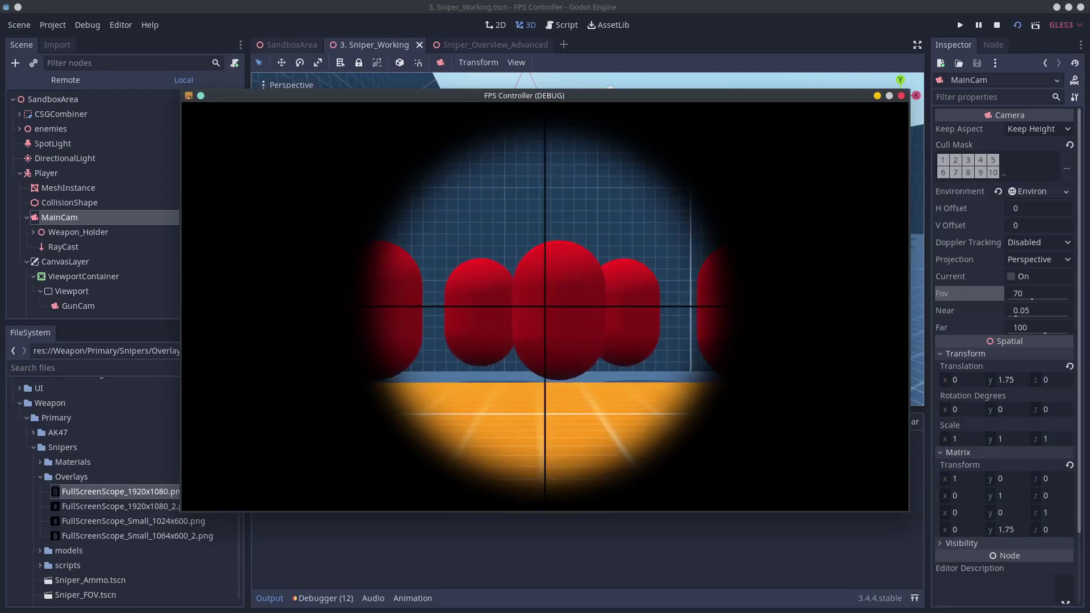
{"action": "right_click", "coordinate": [545, 307]}
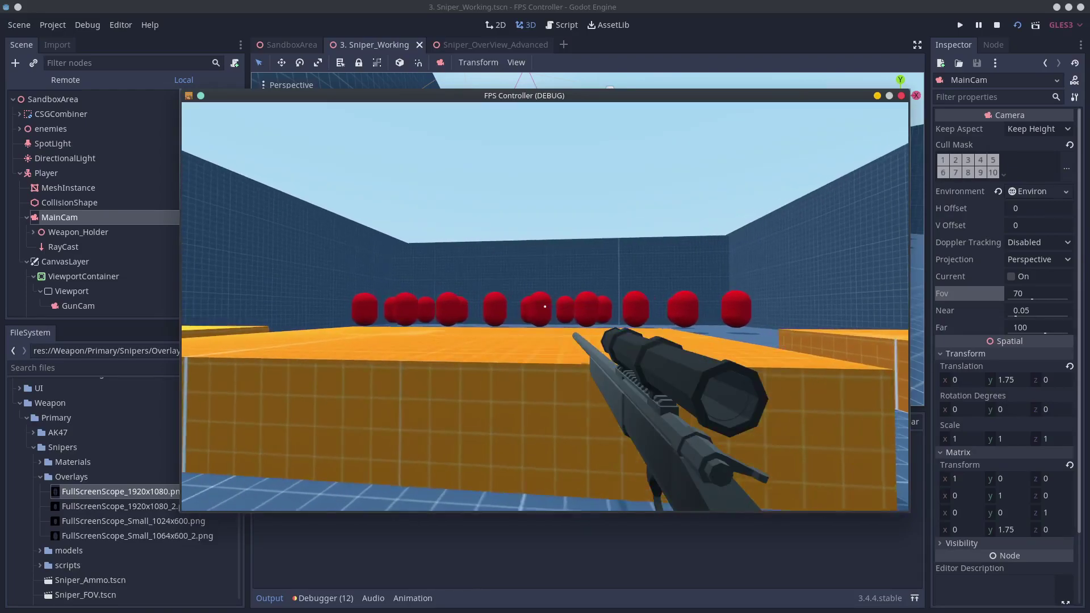
{"action": "right_click", "coordinate": [545, 307]}
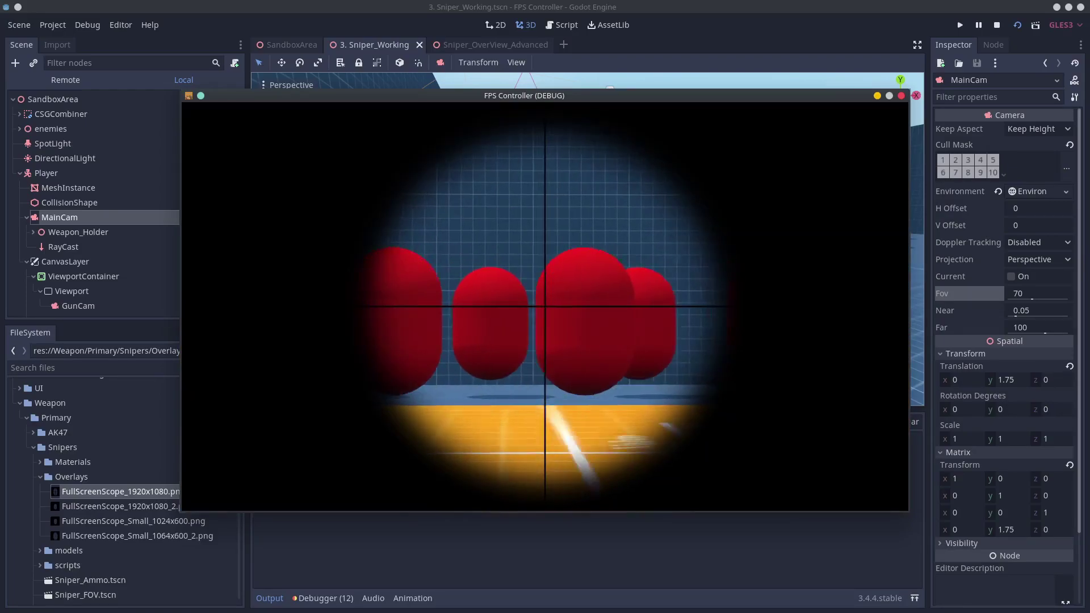
{"action": "right_click", "coordinate": [545, 306]}
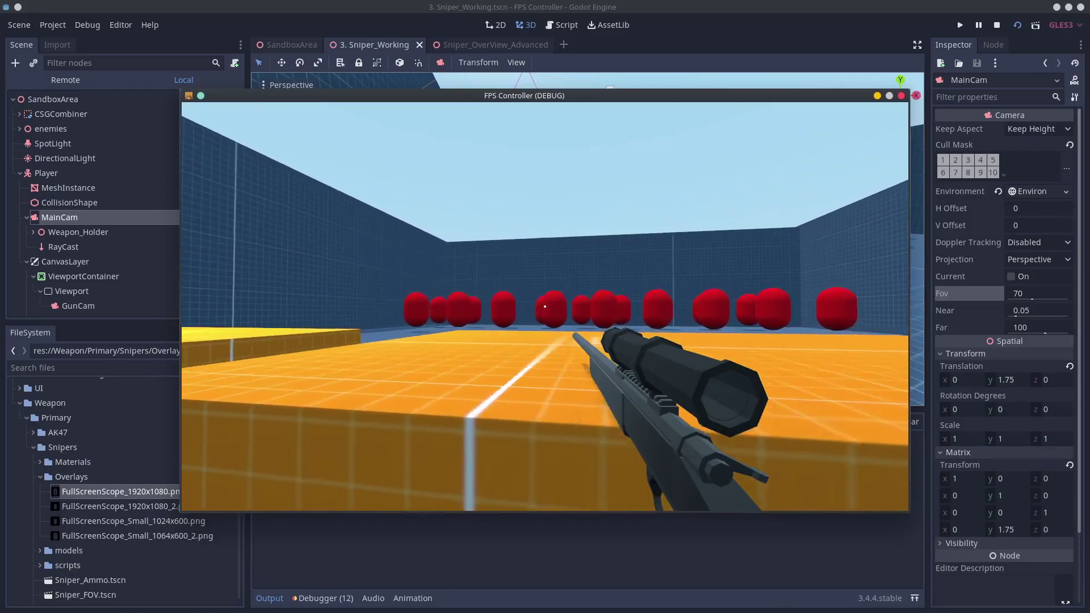
- Test the scope zoom in the running scene with rapid toggles and from a second position facing the red targets
{"action": "right_click", "coordinate": [545, 306]}
{"action": "right_click", "coordinate": [545, 306]}
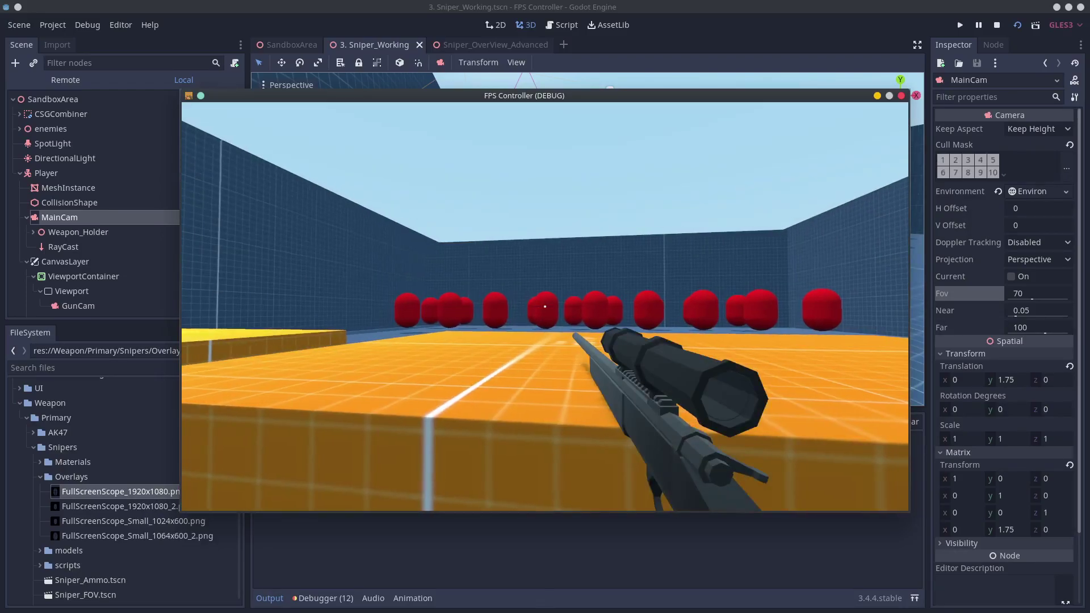
{"action": "right_click", "coordinate": [545, 306]}
{"action": "right_click", "coordinate": [545, 307]}
{"action": "right_click", "coordinate": [545, 306]}
{"action": "right_click", "coordinate": [545, 306]}
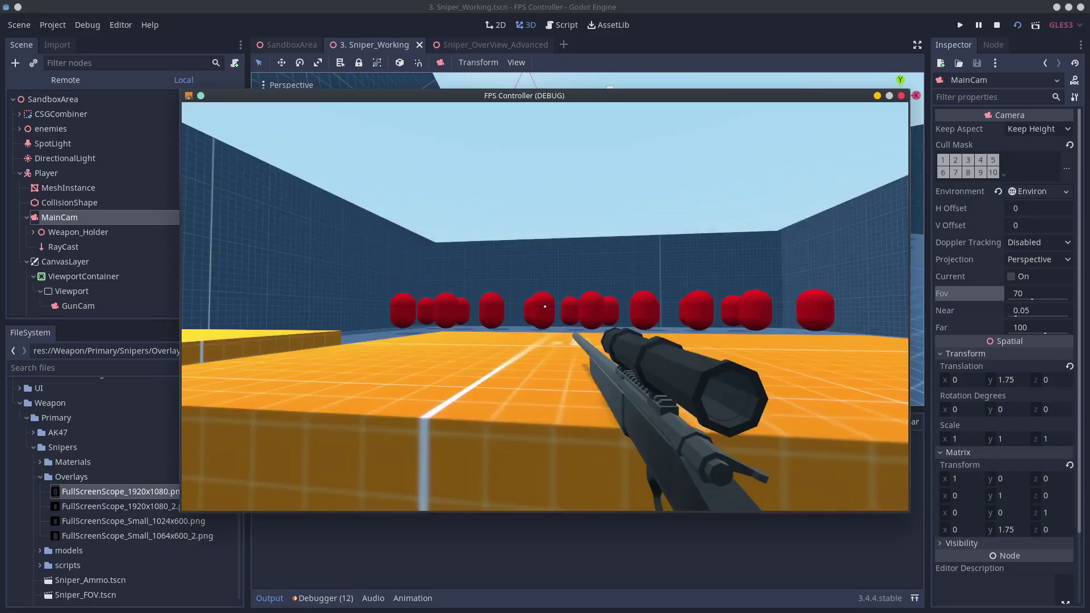
{"action": "key", "text": "d"}
{"action": "key", "text": "w"}
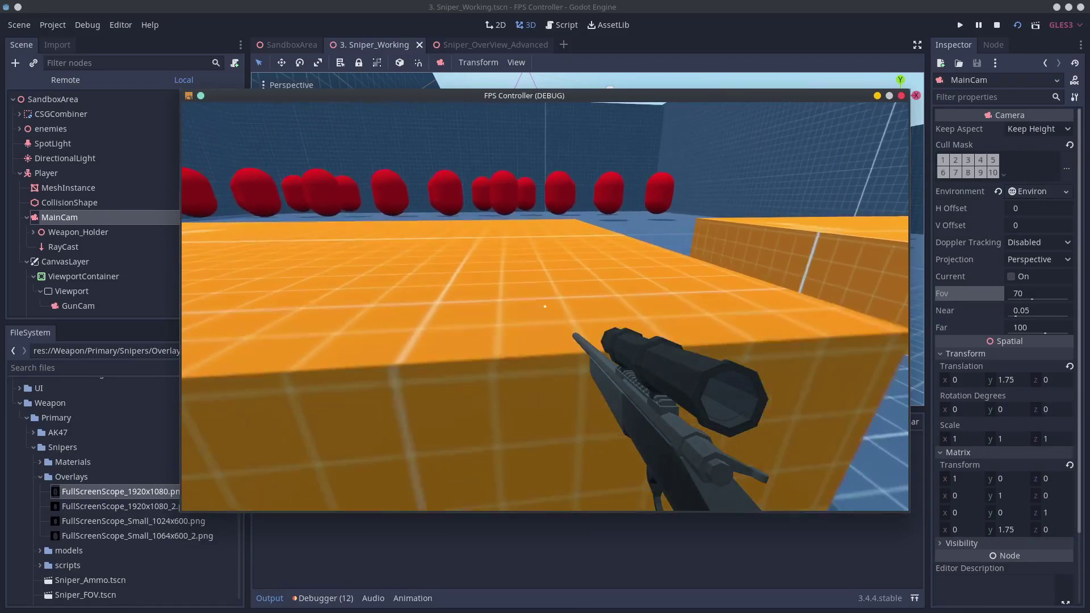
{"action": "right_click", "coordinate": [545, 306]}
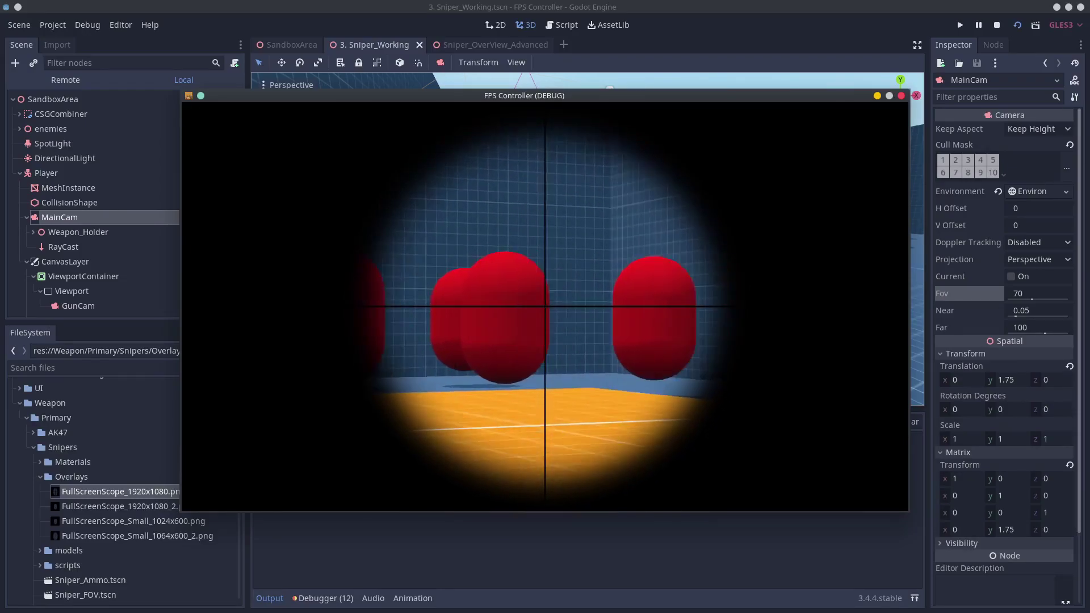
{"action": "right_click", "coordinate": [545, 306]}
{"action": "right_click", "coordinate": [545, 306]}
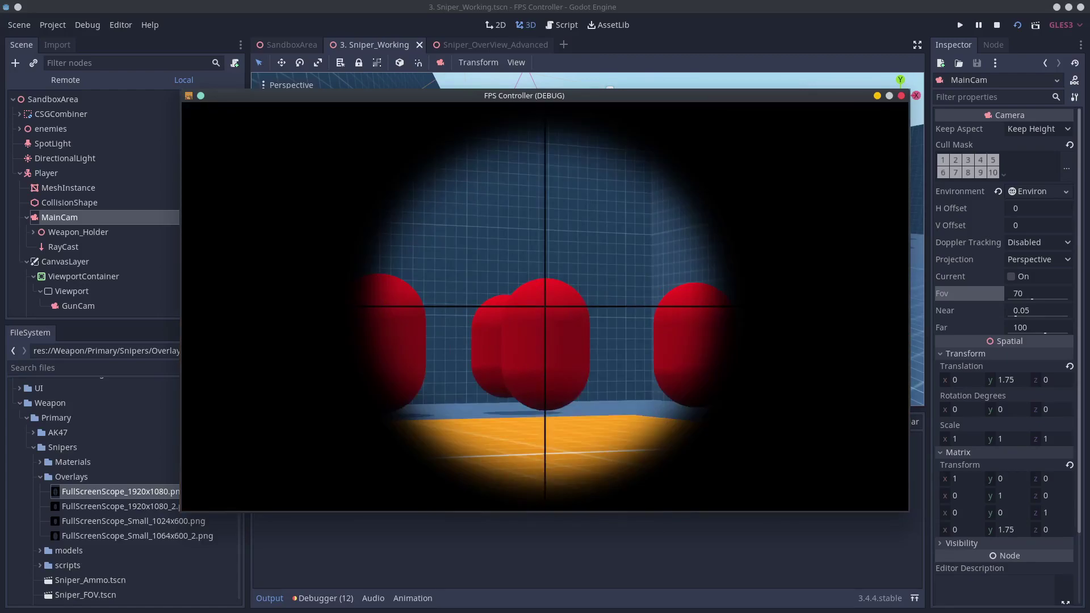
{"action": "right_click", "coordinate": [545, 306]}
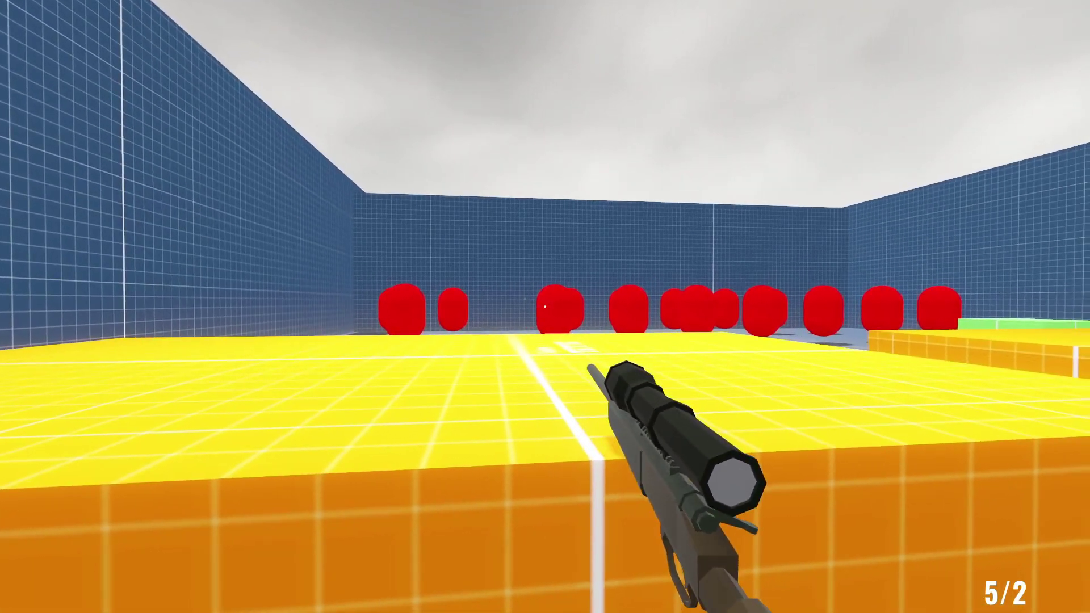
{"action": "right_click", "coordinate": [545, 307]}
{"action": "left_click", "coordinate": [545, 306]}
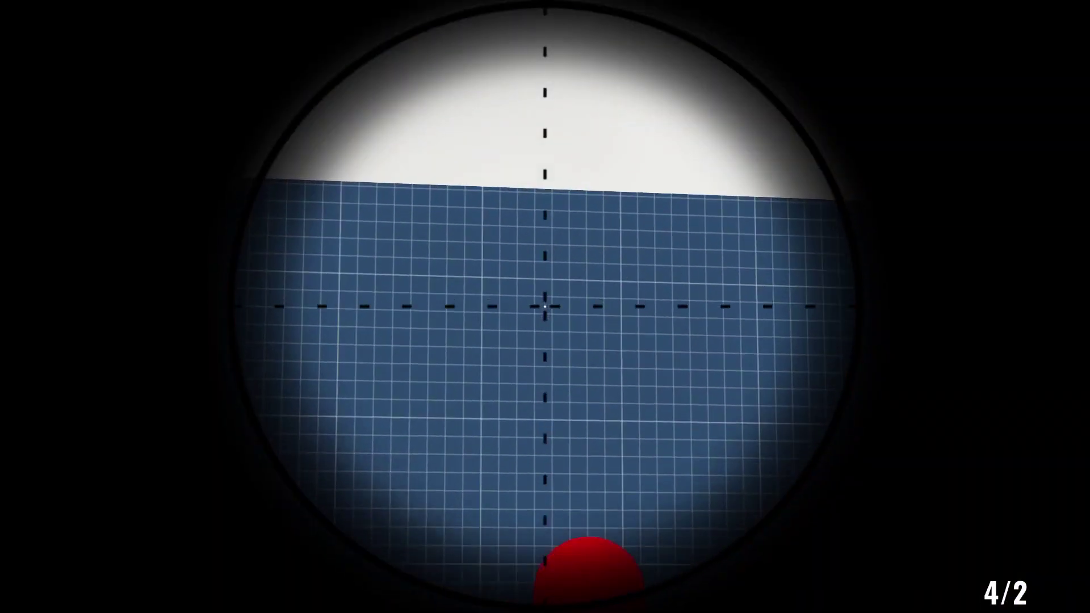
{"action": "right_click", "coordinate": [544, 306]}
{"action": "key", "text": "q"}
{"action": "key", "text": "s"}
{"action": "key", "text": "d"}
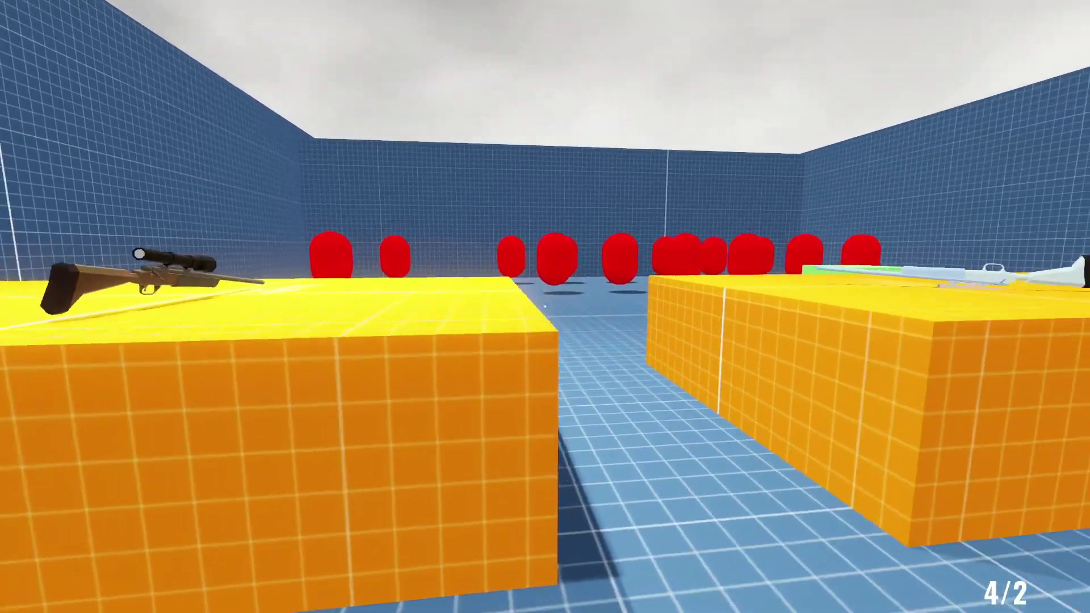
{"action": "key", "text": "w"}
{"action": "key", "text": "w"}
{"action": "right_click", "coordinate": [545, 307]}
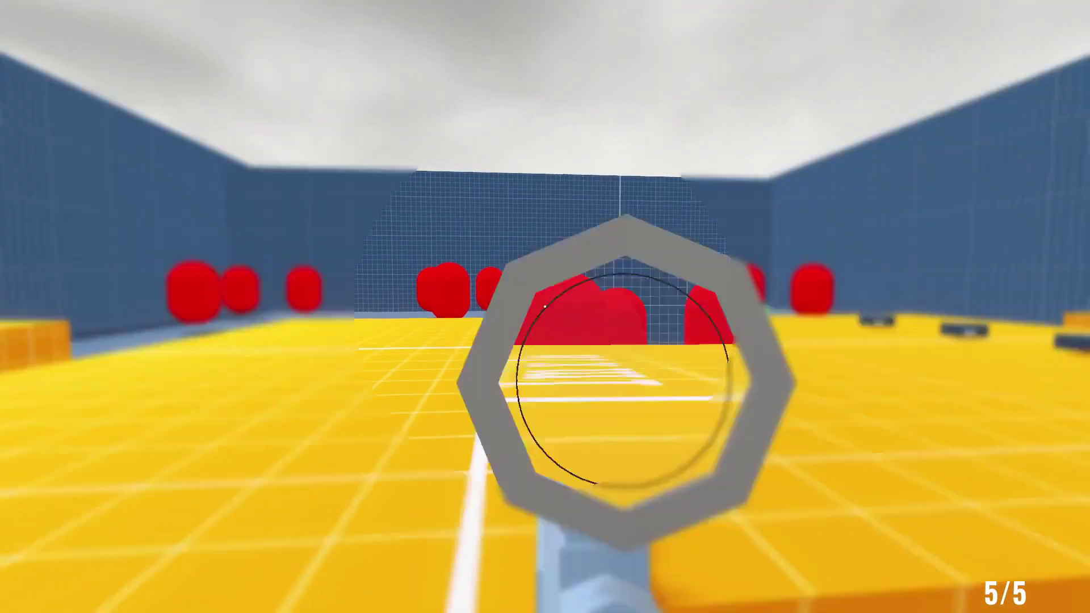
{"action": "left_click", "coordinate": [545, 307]}
{"action": "left_click", "coordinate": [545, 307]}
{"action": "left_click", "coordinate": [544, 306]}
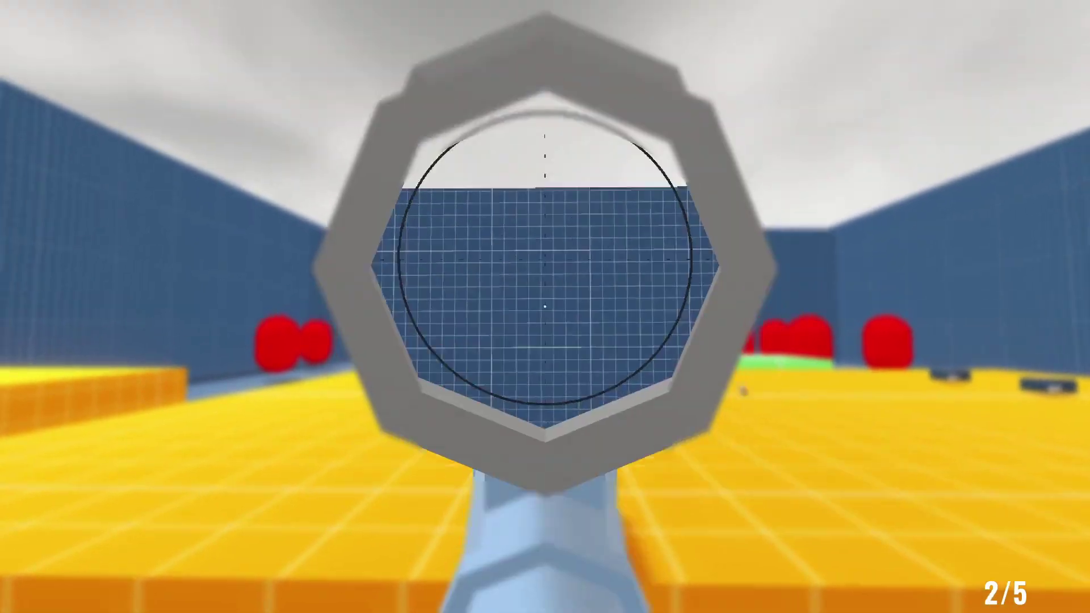
{"action": "left_click", "coordinate": [545, 307]}
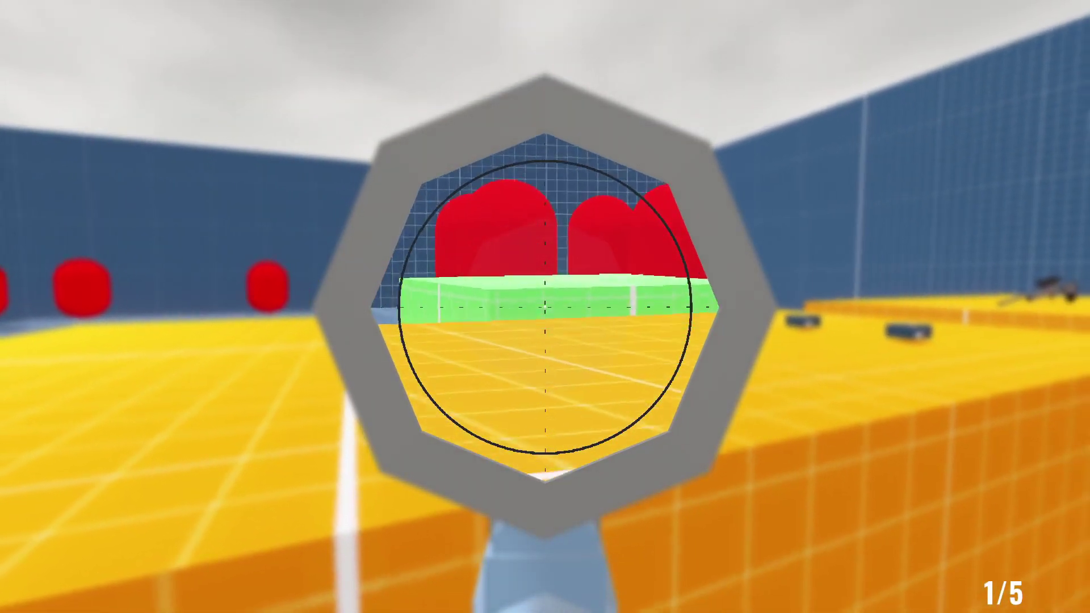
{"action": "left_click", "coordinate": [545, 306]}
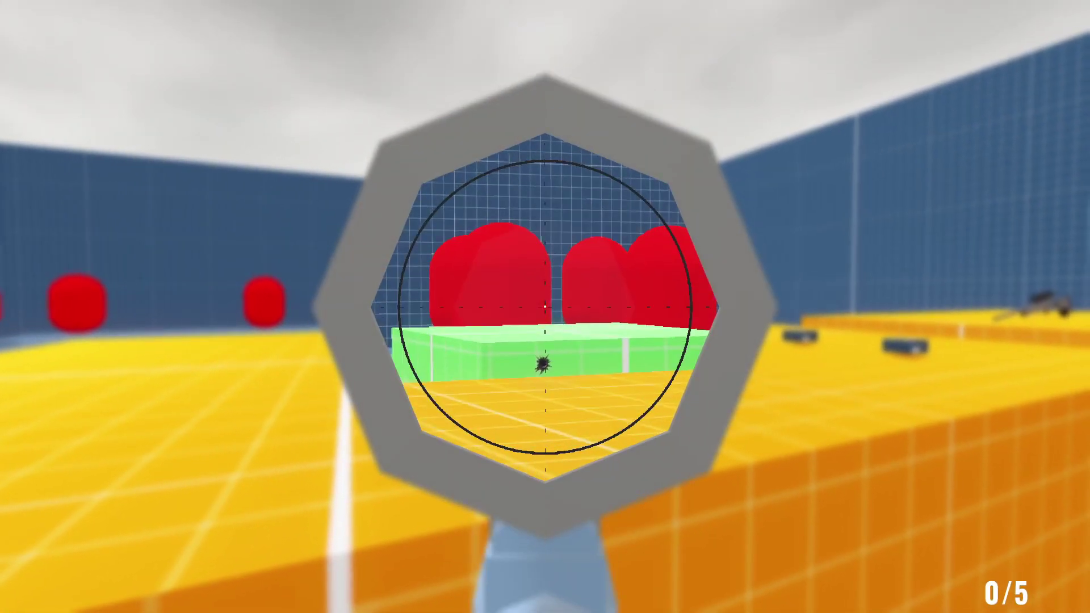
- Reload the sniper rifle in the running game, aim through the scope toward the red targets and fire
{"action": "key", "text": "r"}
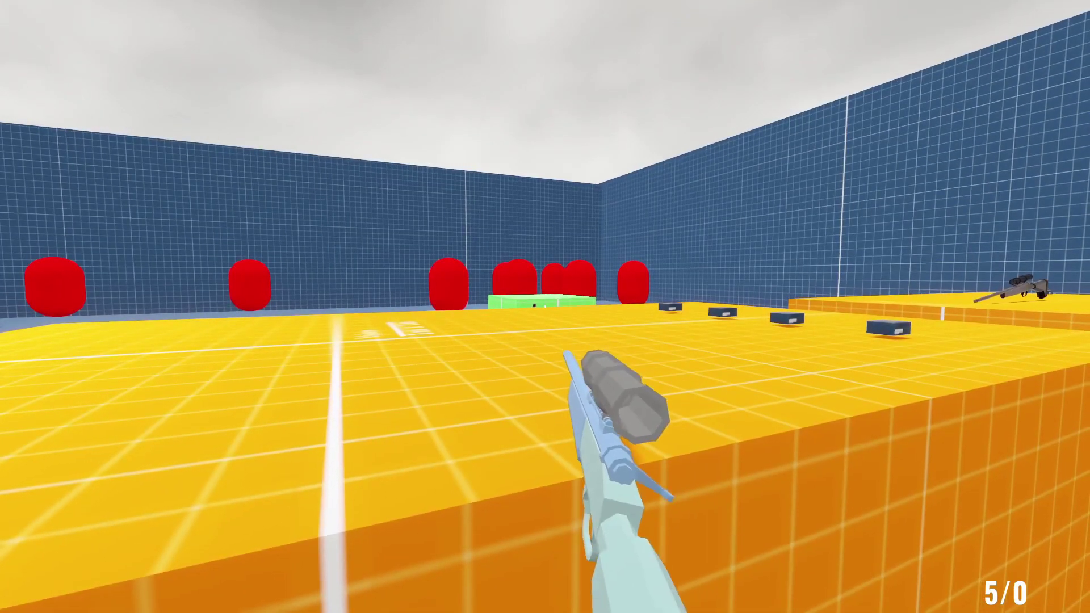
{"action": "right_click", "coordinate": [545, 307]}
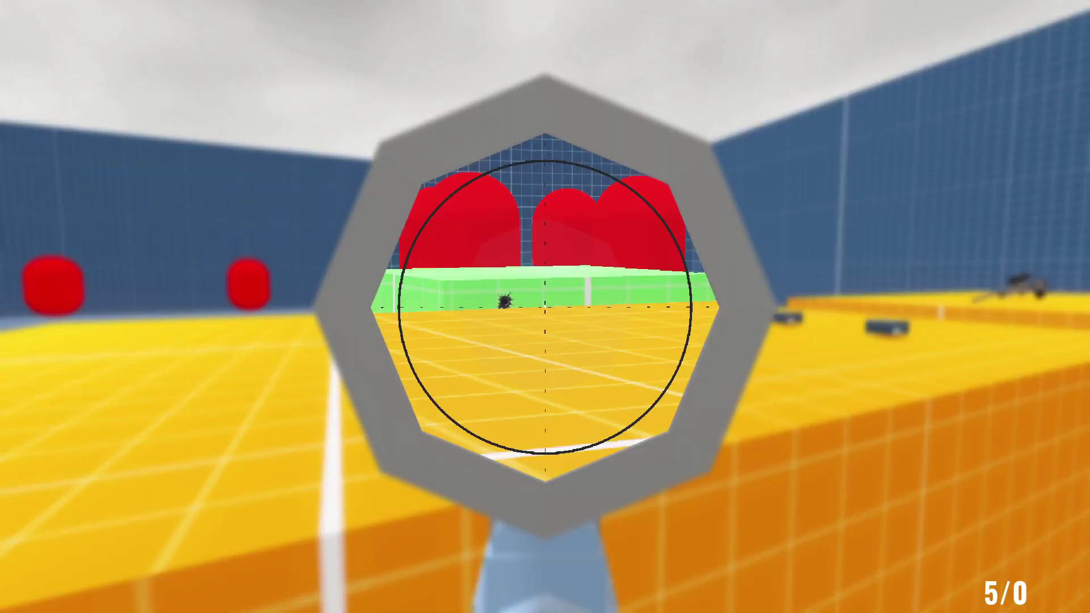
{"action": "left_click", "coordinate": [545, 307]}
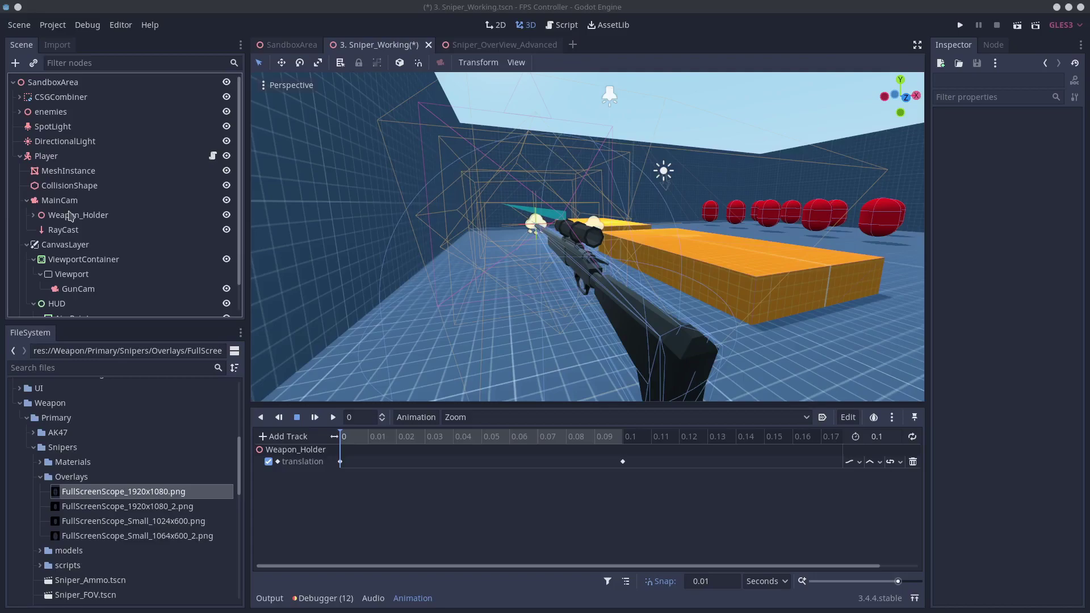
- Select Weapon_Holder in the scene tree and expand it and its Scope_basic child to reach the rifle's nodes
{"action": "left_click", "coordinate": [61, 218]}
{"action": "left_click", "coordinate": [33, 215]}
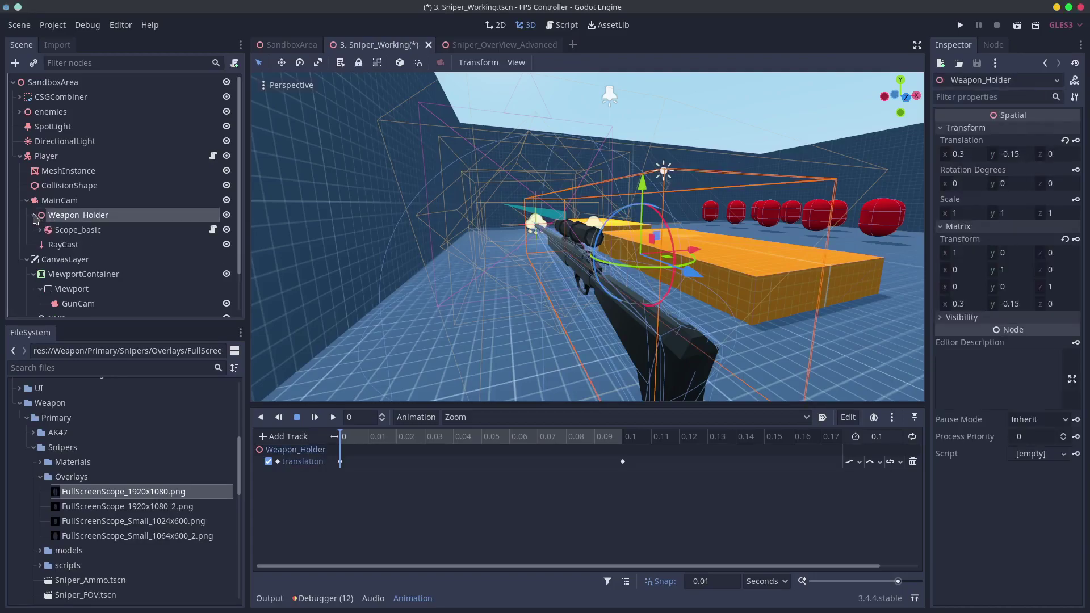
{"action": "left_click", "coordinate": [55, 220]}
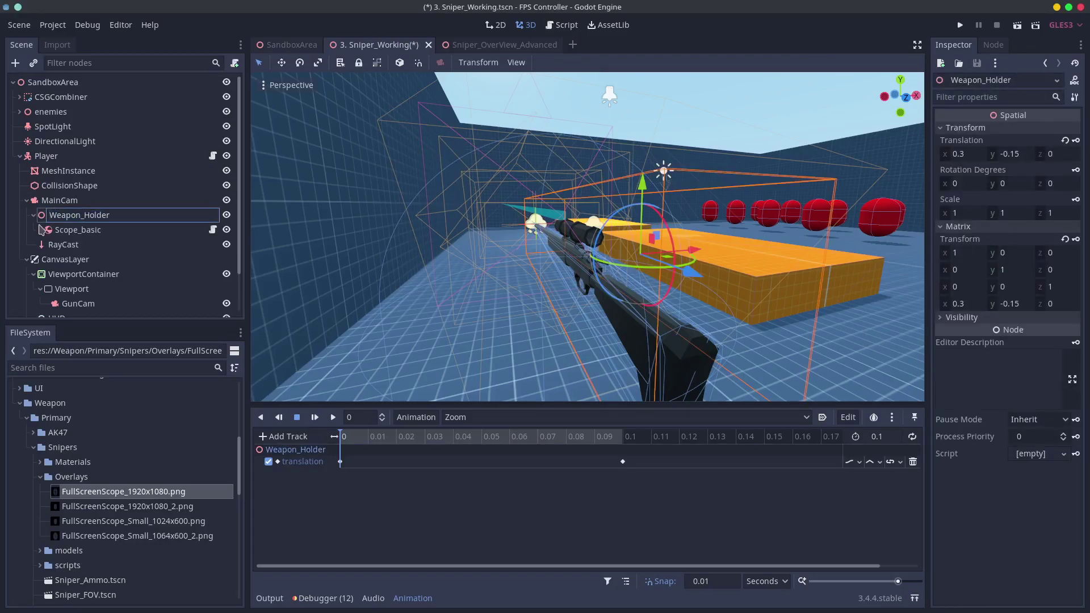
{"action": "left_click", "coordinate": [43, 216]}
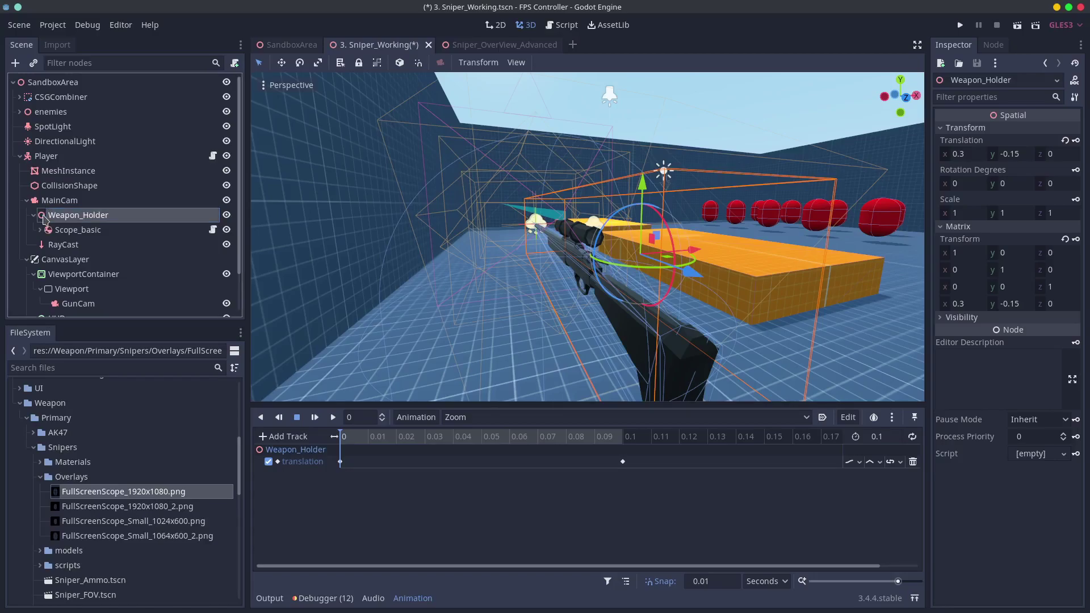
{"action": "scroll", "coordinate": [45, 220], "scroll_direction": "down", "scroll_amount": 3}
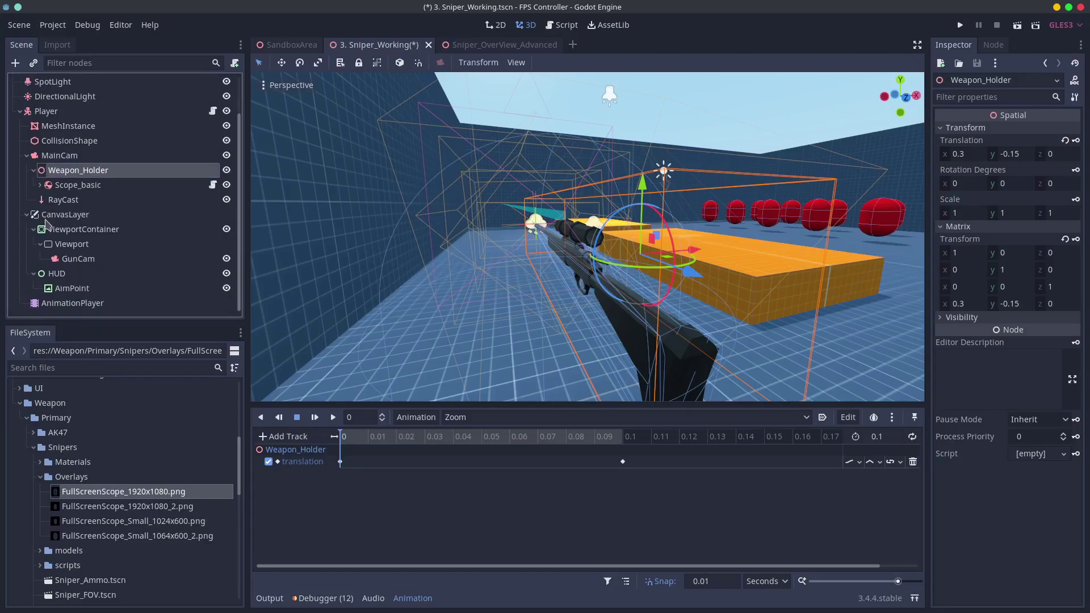
{"action": "left_click", "coordinate": [40, 185]}
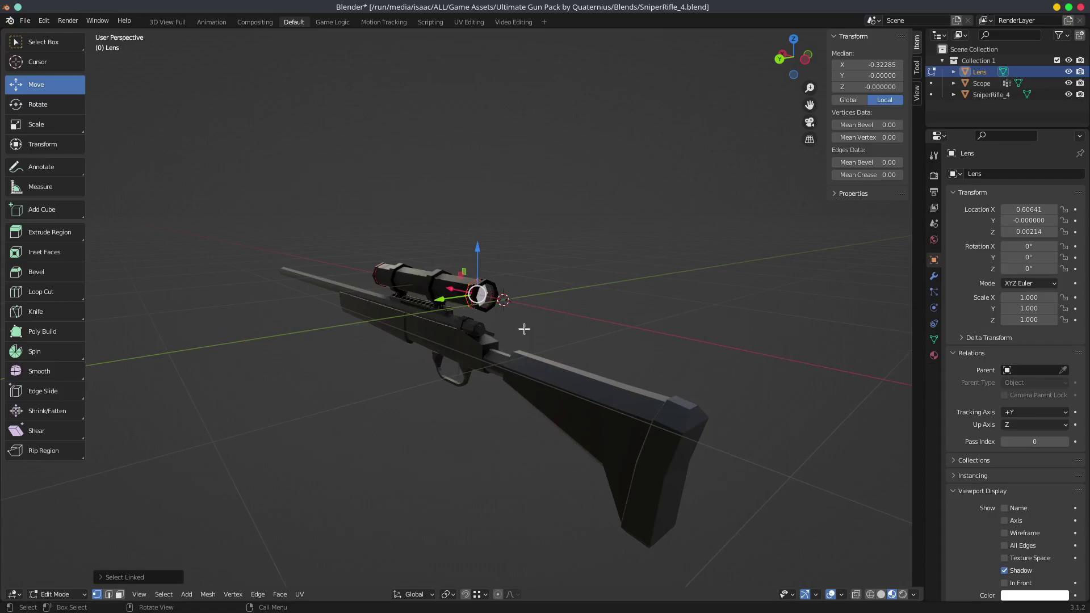
- In Blender, hide the Scope object, select the Lens's linked disc and bring up its UV layout
{"action": "scroll", "coordinate": [522, 328], "scroll_direction": "up", "scroll_amount": 5}
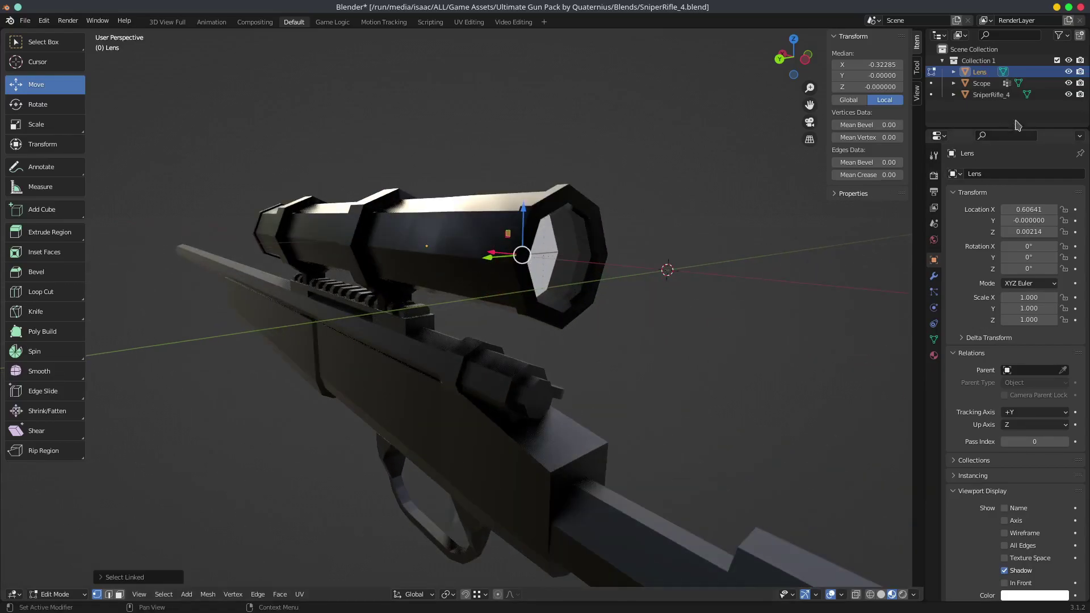
{"action": "left_click", "coordinate": [1069, 83]}
{"action": "middle_click_drag", "start_coordinate": [599, 227], "coordinate": [463, 243]}
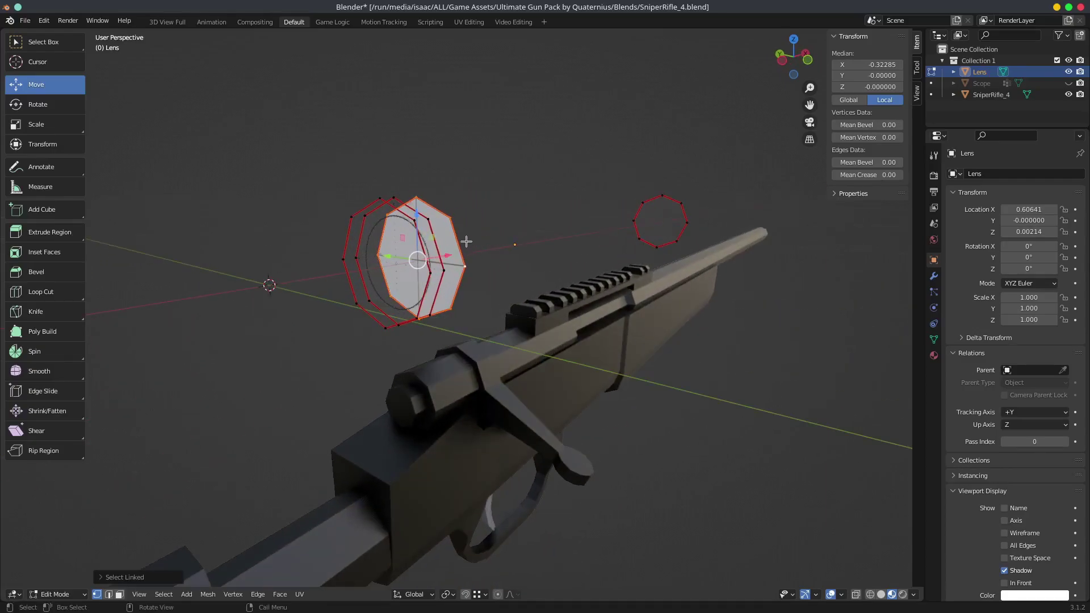
{"action": "left_click", "coordinate": [455, 248]}
{"action": "key", "text": "l"}
{"action": "left_click", "coordinate": [463, 23]}
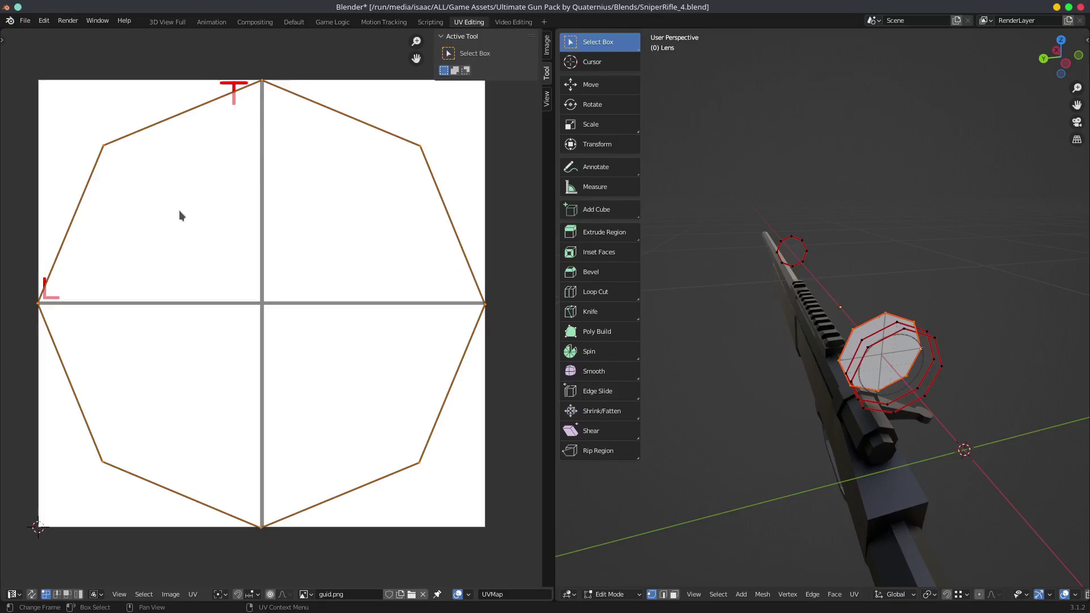
- Select the linked parts of the Lens mesh in turn to examine their UV layouts against guid.png
{"action": "left_click", "coordinate": [863, 343]}
{"action": "key", "text": "l"}
{"action": "key", "text": "ctrl+z"}
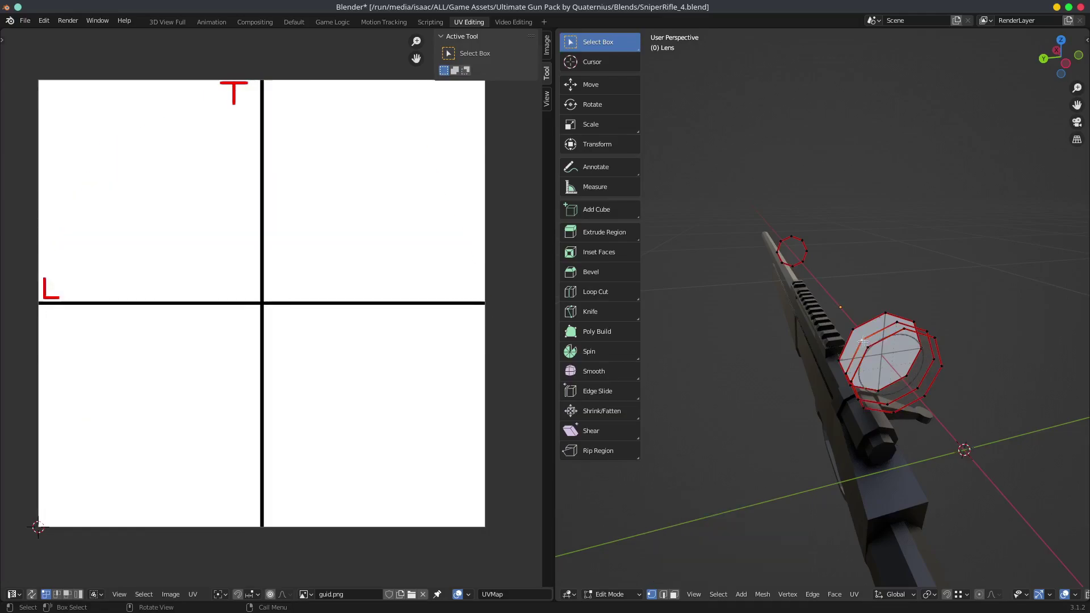
{"action": "key", "text": "l"}
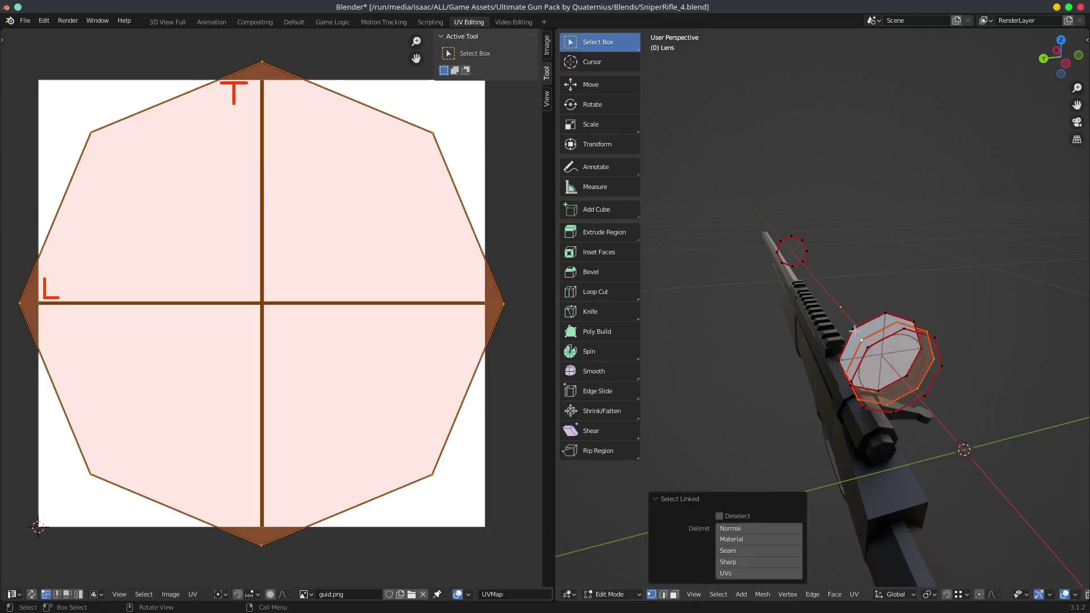
{"action": "key", "text": "ctrl+z"}
{"action": "key", "text": "l"}
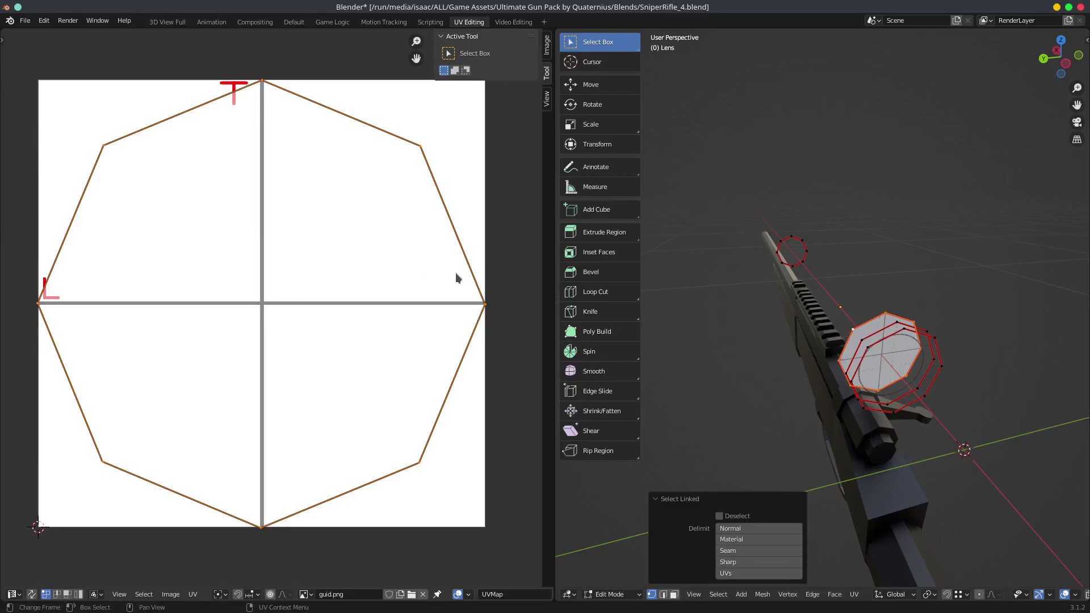
{"action": "scroll", "coordinate": [927, 111], "scroll_direction": "up", "scroll_amount": 2}
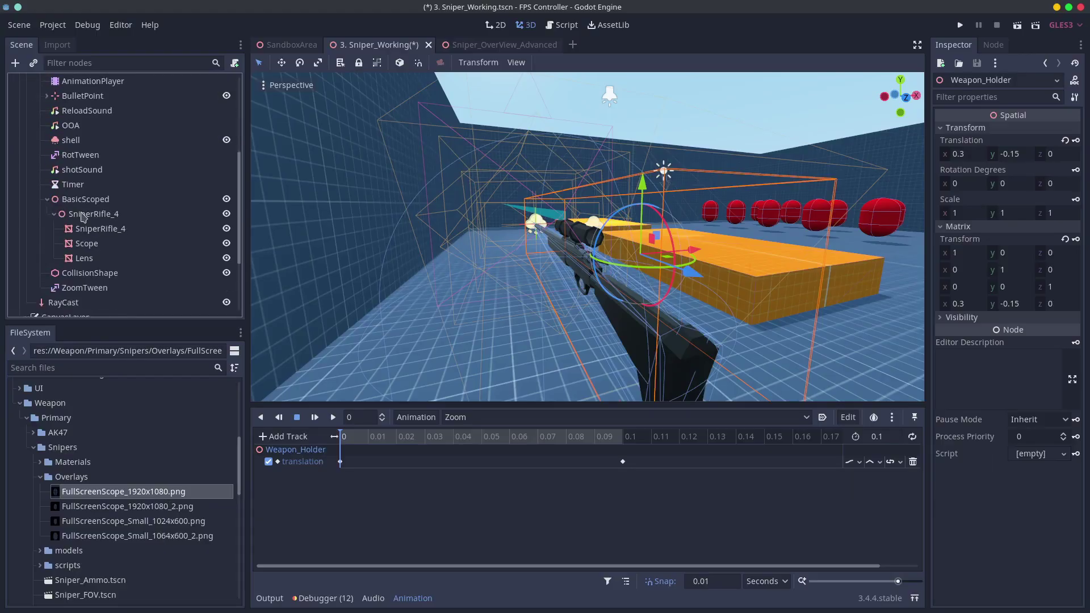
- Back in Godot, add a Viewport node as a child of the SniperRifle_4 spatial under BasicScoped
{"action": "left_click", "coordinate": [81, 213]}
{"action": "left_click", "coordinate": [21, 63]}
{"action": "type", "text": "view"}
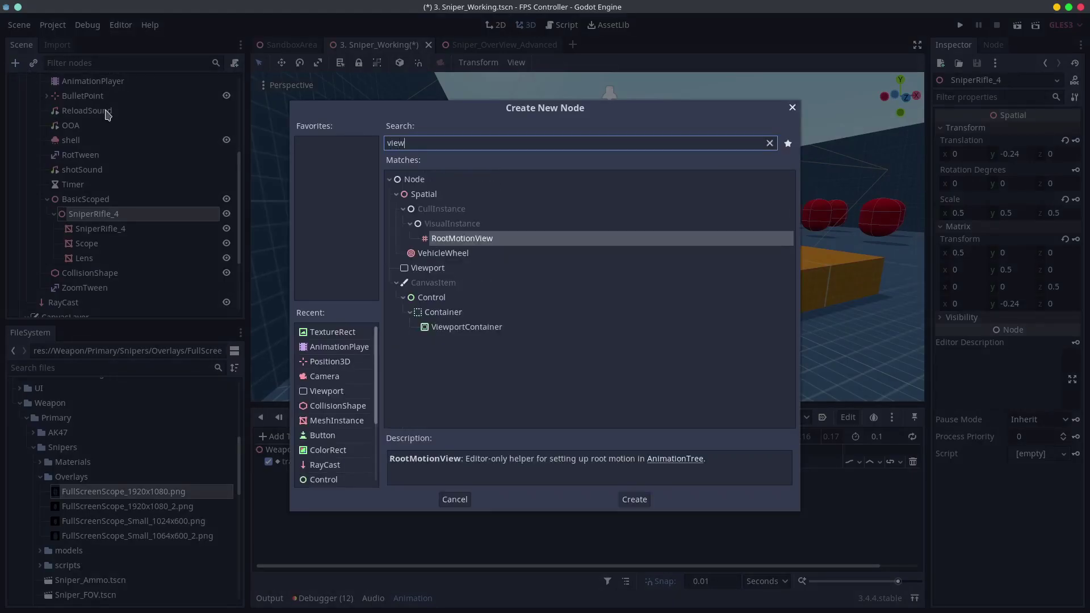
{"action": "double_click", "coordinate": [420, 268]}
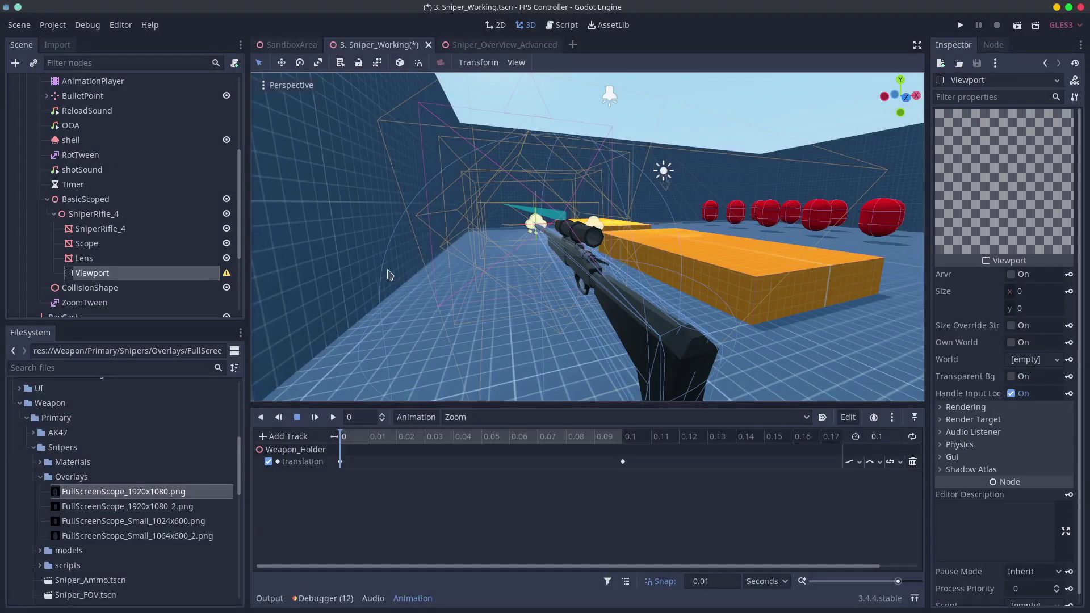
- Set the new Viewport's size to 500 by 500
{"action": "left_click", "coordinate": [1033, 292]}
{"action": "type", "text": "500"}
{"action": "key", "text": "Tab"}
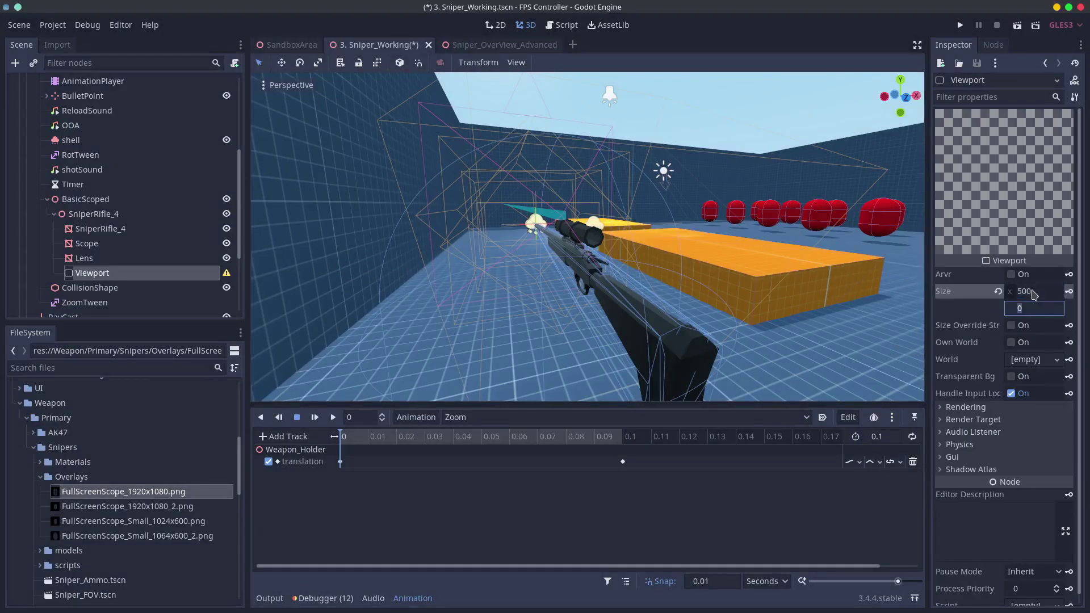
{"action": "type", "text": "500"}
{"action": "key", "text": "Return"}
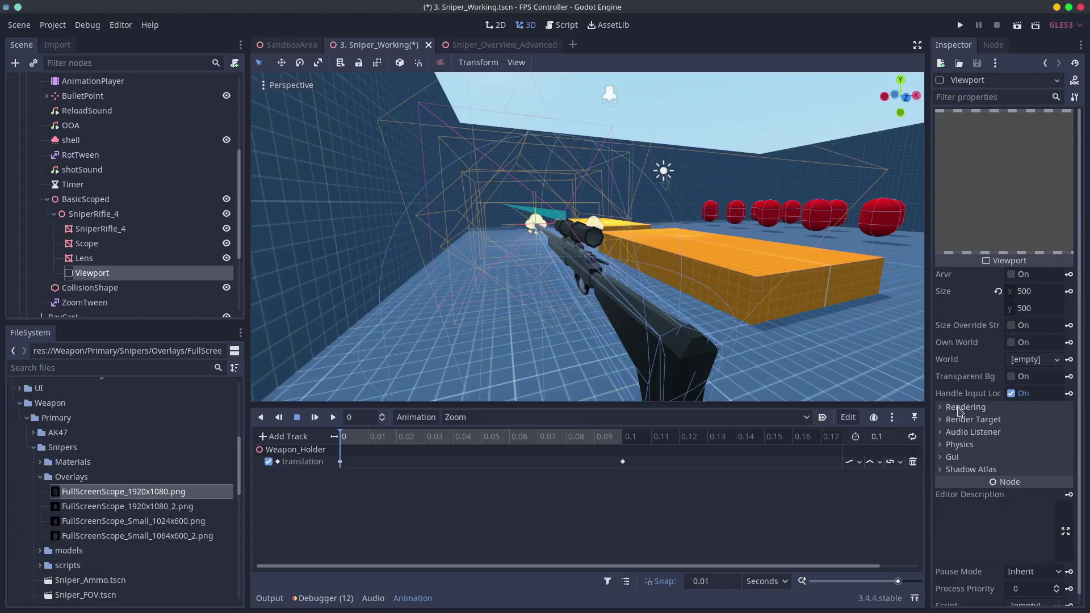
- Enable Keep 3d Linear rendering and the V Flip render target option on the Viewport
{"action": "left_click", "coordinate": [965, 407]}
{"action": "scroll", "coordinate": [961, 407], "scroll_direction": "down", "scroll_amount": 3}
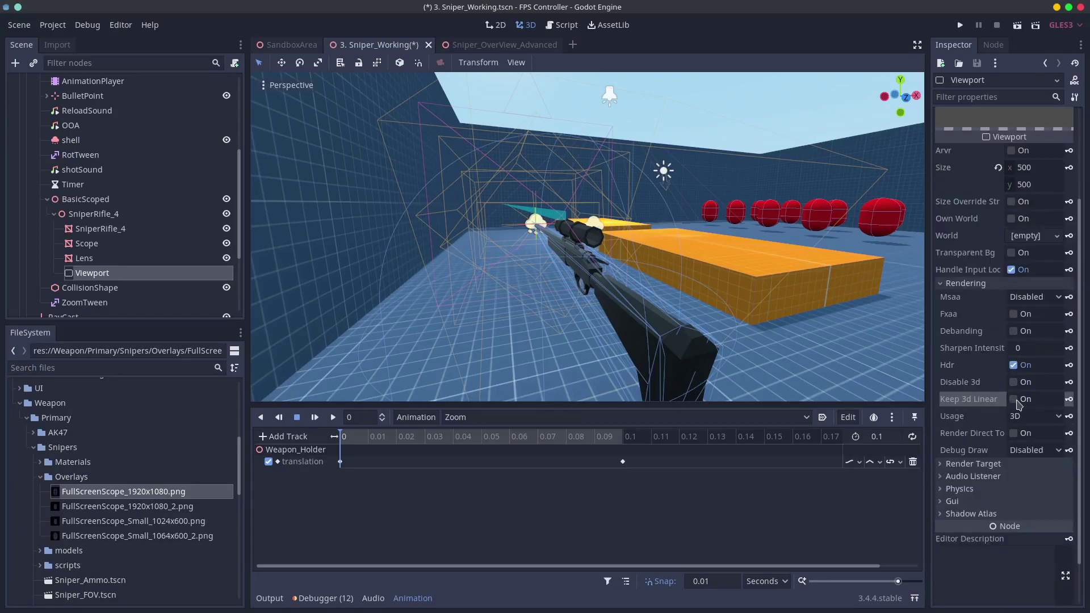
{"action": "left_click", "coordinate": [1014, 400]}
{"action": "left_click", "coordinate": [990, 463]}
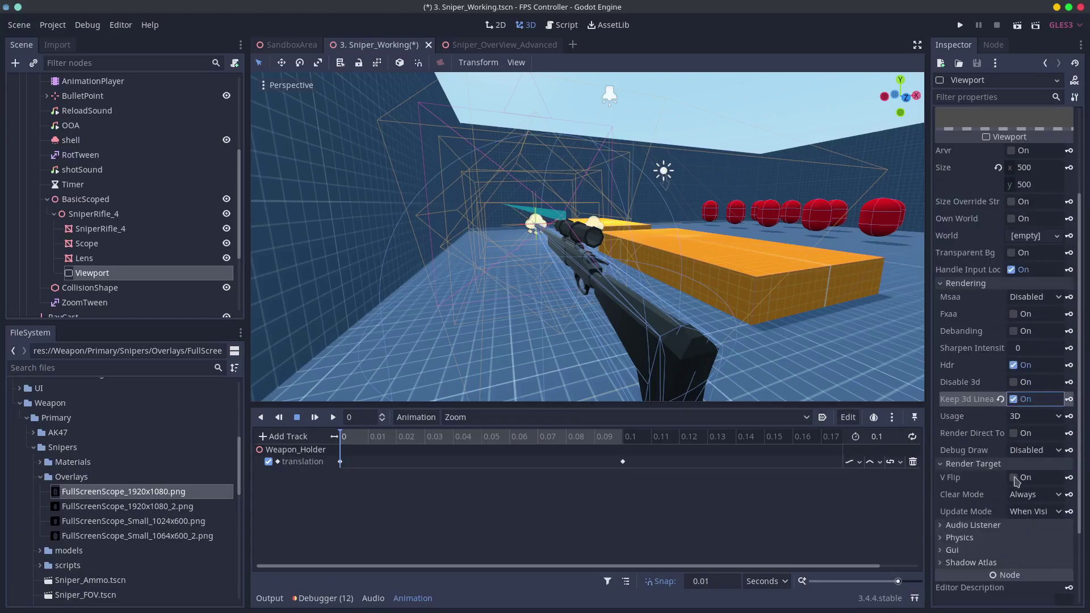
{"action": "left_click", "coordinate": [1015, 478]}
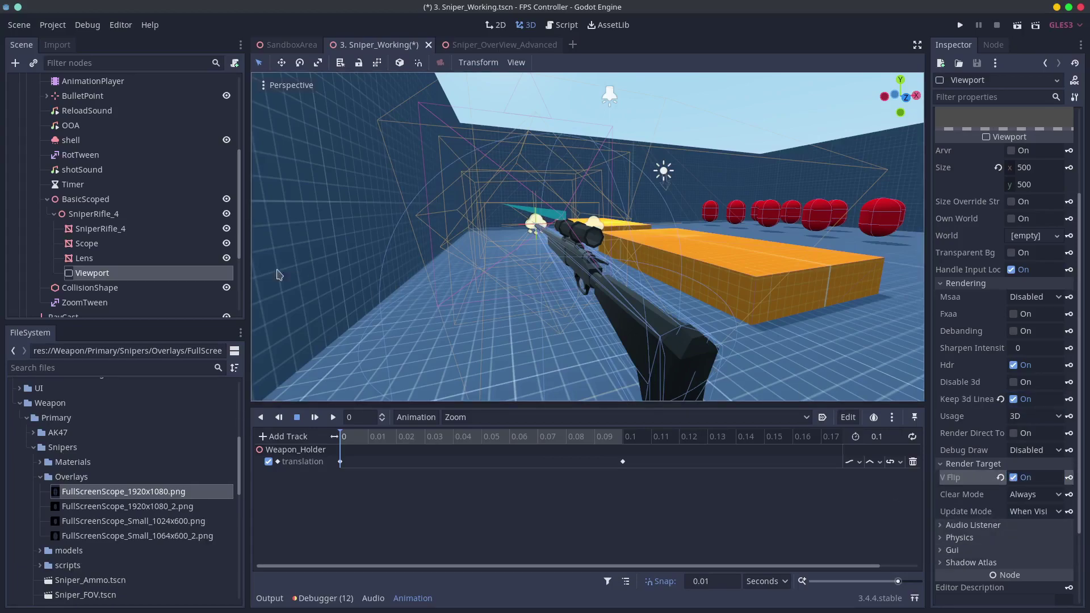
- Add a Camera node under the Viewport and rename it ZoomCamera, focusing the 3D view on the Lens
{"action": "left_click", "coordinate": [16, 63]}
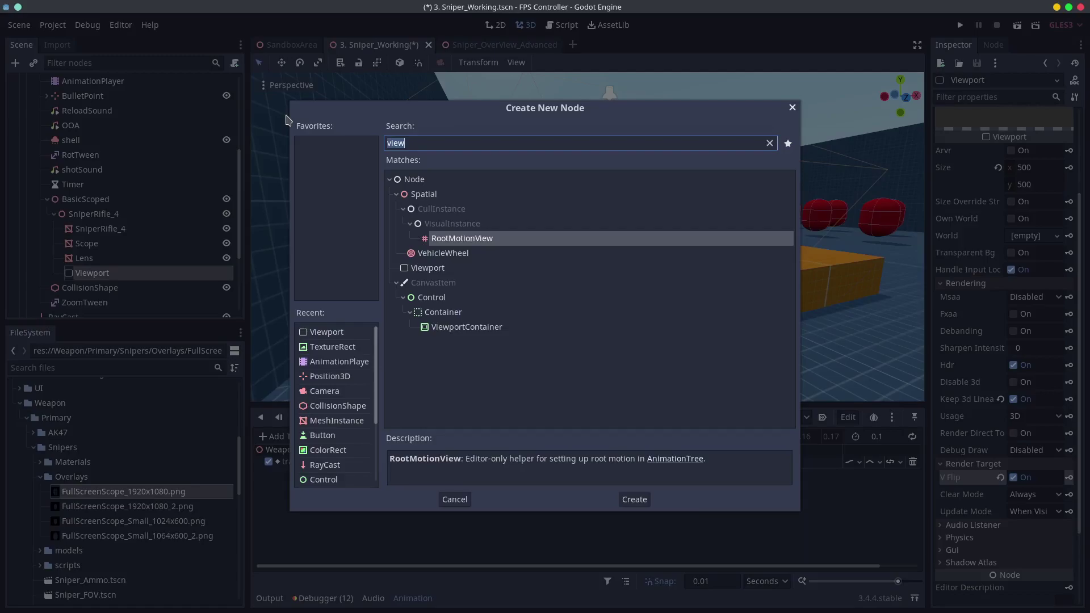
{"action": "type", "text": "cam"}
{"action": "key", "text": "Return"}
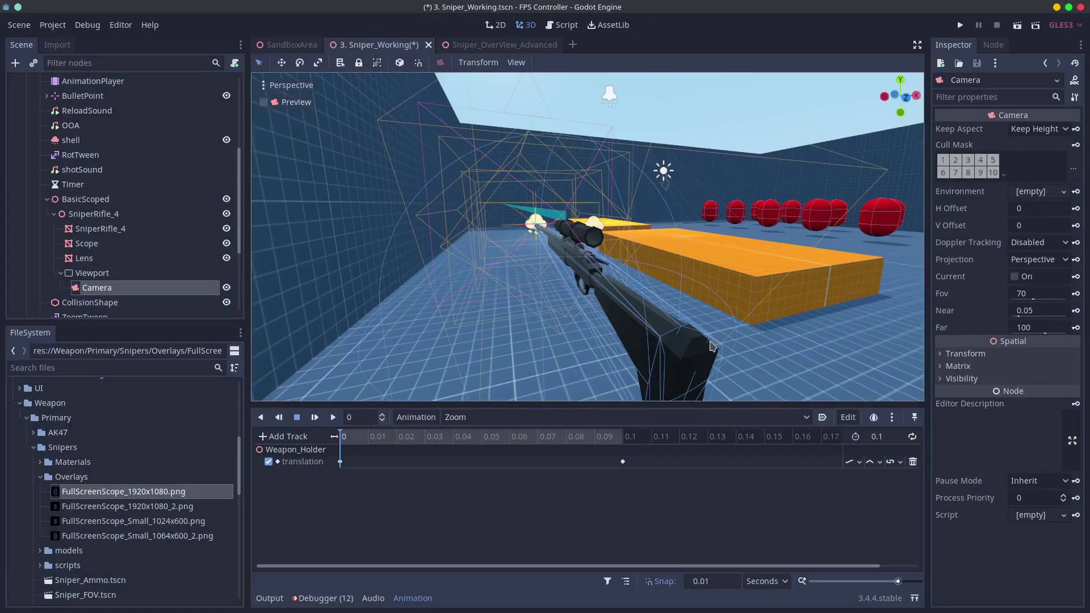
{"action": "double_click", "coordinate": [85, 259]}
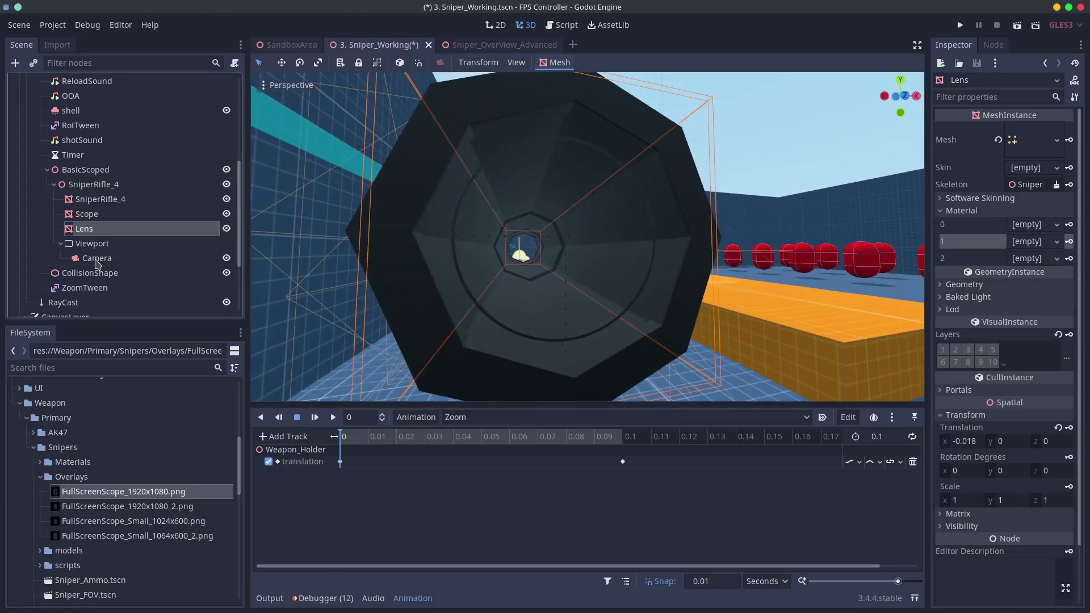
{"action": "double_click", "coordinate": [96, 259]}
{"action": "type", "text": "ZoomCamera"}
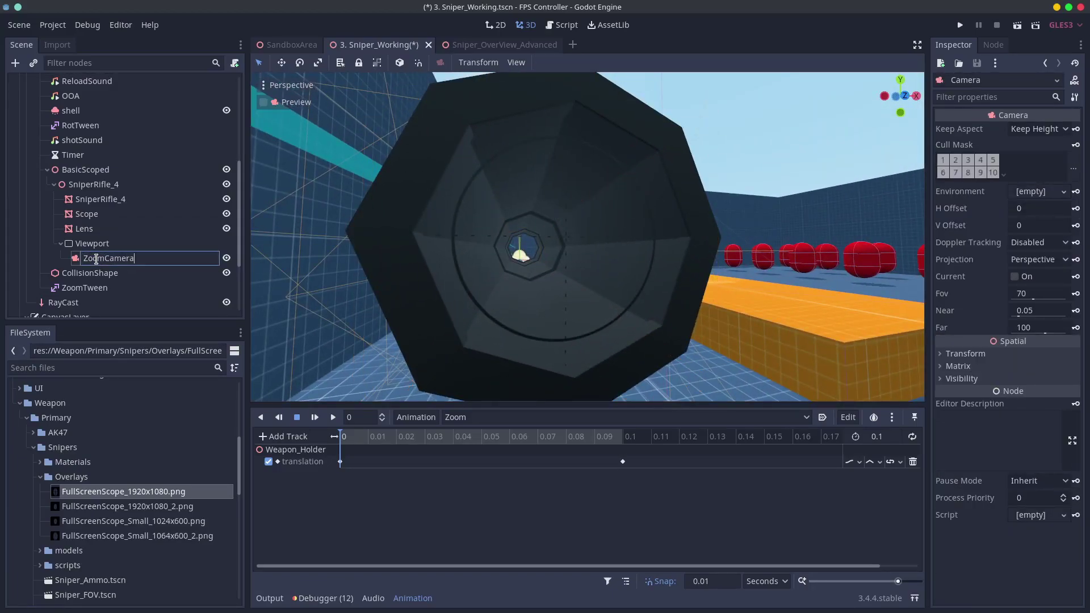
{"action": "key", "text": "Return"}
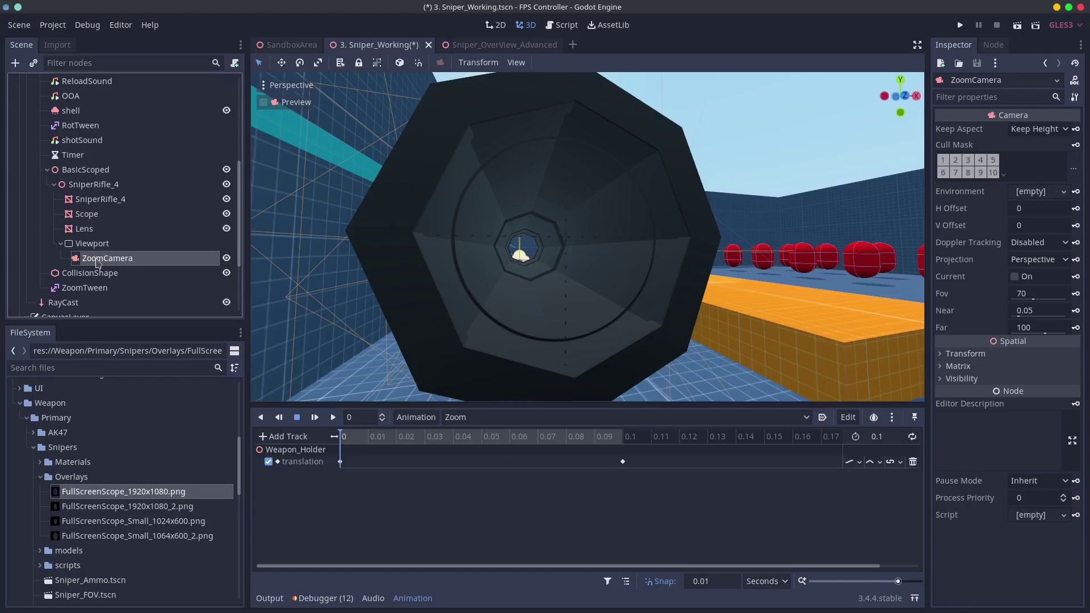
- Set ZoomCamera's Fov to 20
{"action": "left_click", "coordinate": [1042, 294]}
{"action": "type", "text": "2"}
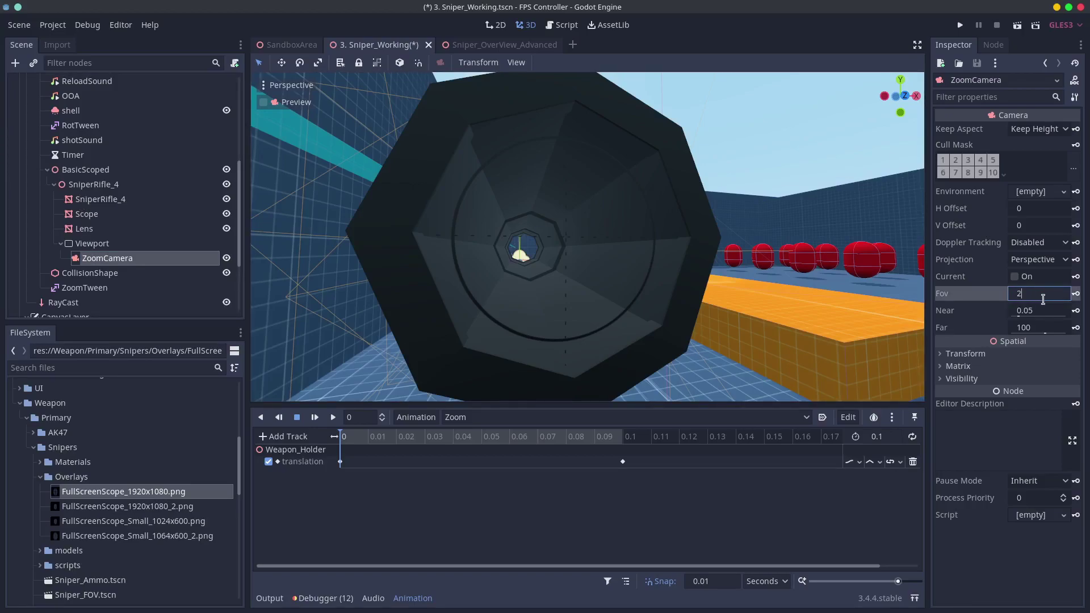
{"action": "type", "text": "0"}
{"action": "key", "text": "Tab"}
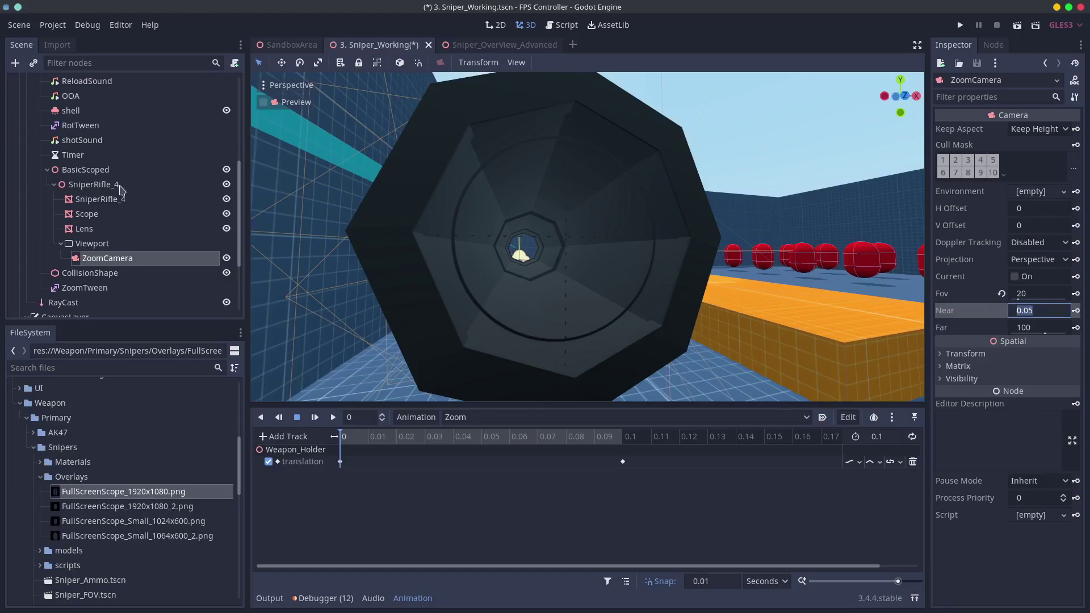
- Add a Position3D node as a child of the SniperRifle_4 spatial
{"action": "left_click", "coordinate": [104, 189]}
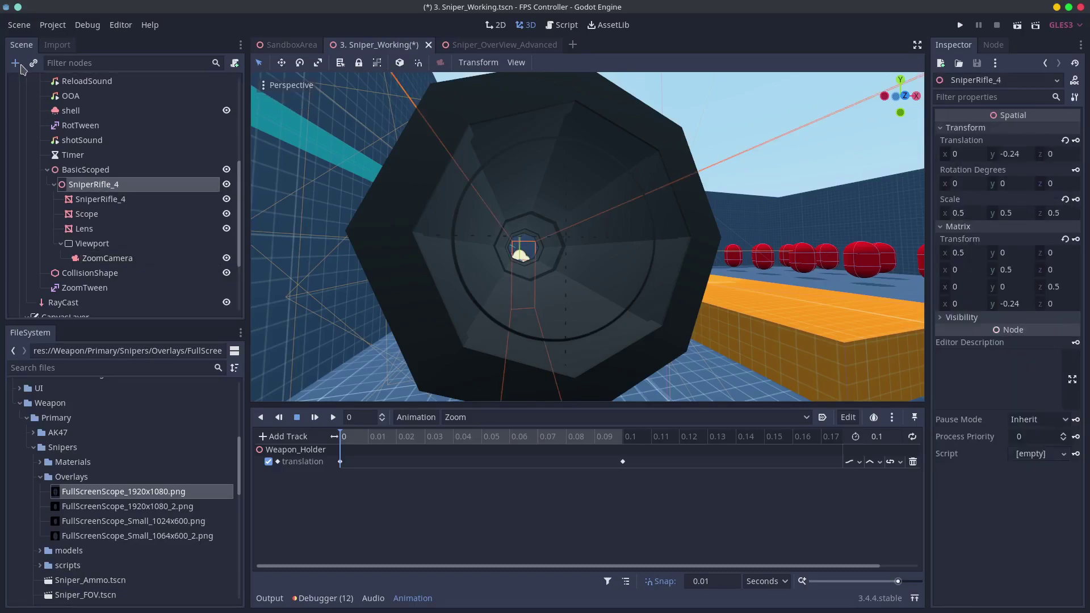
{"action": "left_click", "coordinate": [16, 62]}
{"action": "type", "text": "pos"}
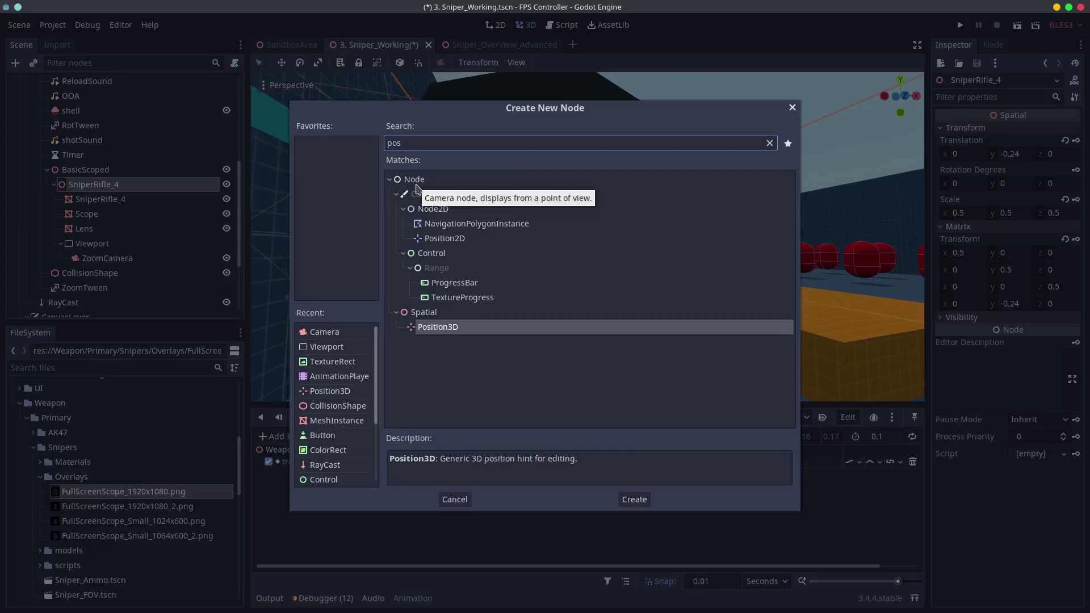
{"action": "double_click", "coordinate": [444, 329]}
{"action": "scroll", "coordinate": [495, 292], "scroll_direction": "down", "scroll_amount": 4}
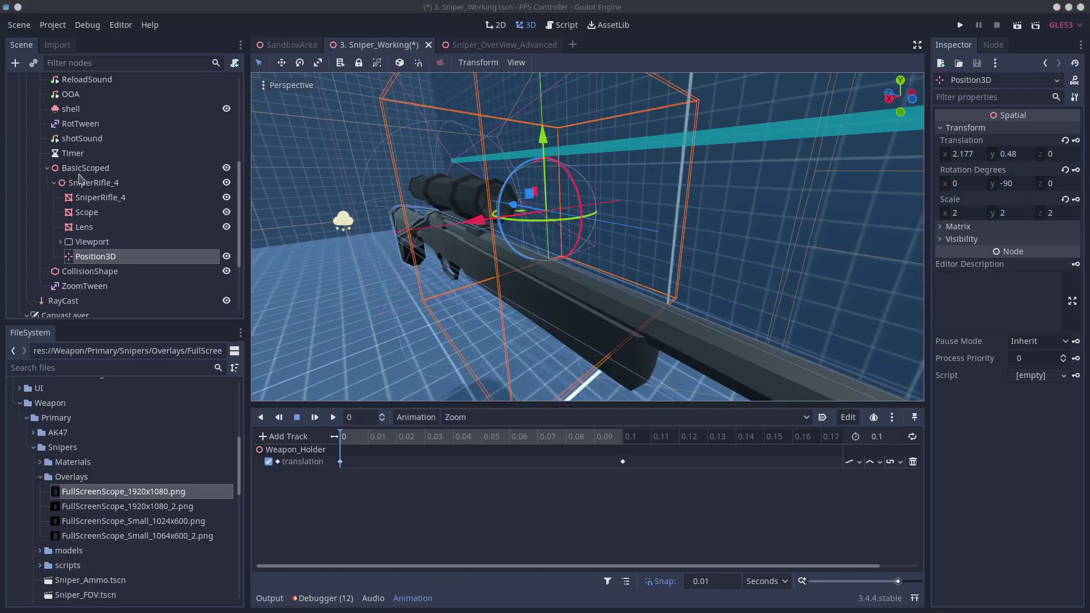
- Attach a new GDScript named ZoomCamera.gd to the BasicScoped node
{"action": "left_click", "coordinate": [80, 173]}
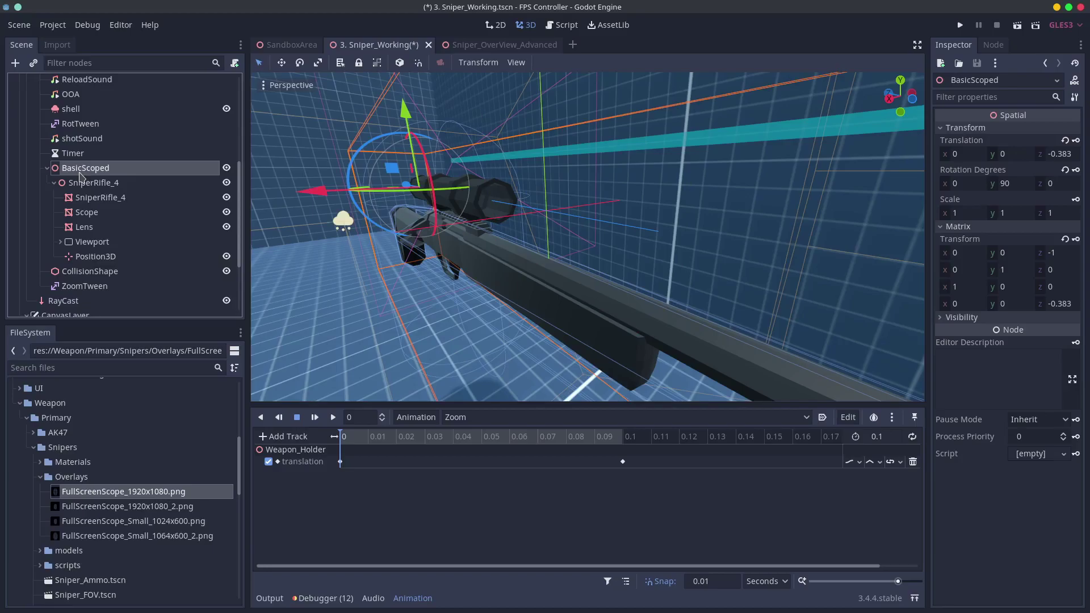
{"action": "left_click", "coordinate": [235, 64]}
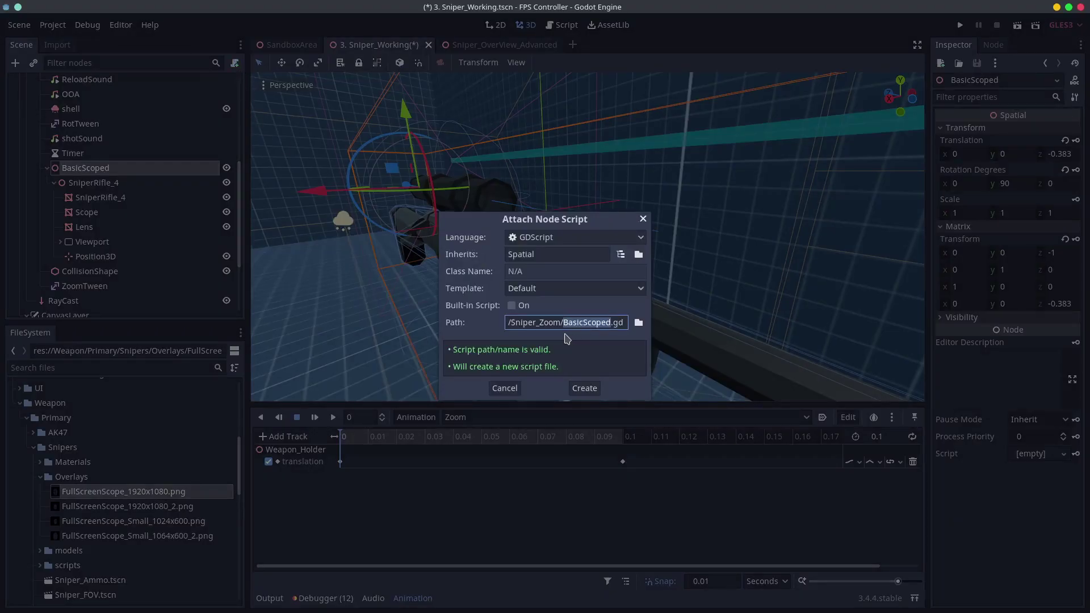
{"action": "type", "text": "ZoomCamera"}
{"action": "key", "text": "Return"}
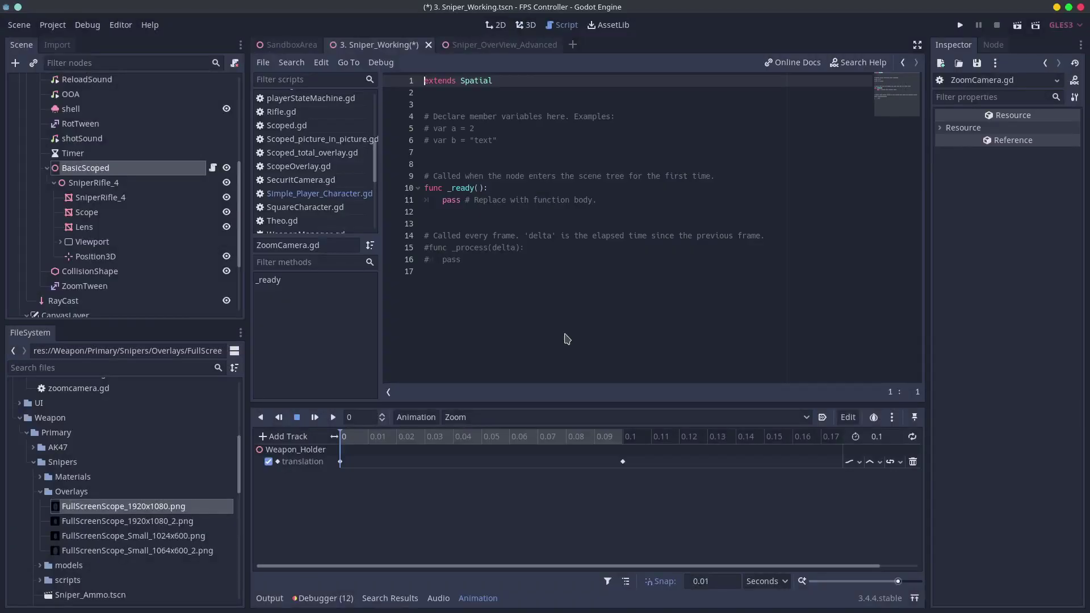
- Replace the example member variable comments in ZoomCamera.gd with onready var ZoomPos = $SniperRifle_4/Position3D
{"action": "left_click_drag", "start_coordinate": [494, 152], "coordinate": [416, 108]}
{"action": "key", "text": "BackSpace"}
{"action": "key", "text": "BackSpace"}
{"action": "key", "text": "Return"}
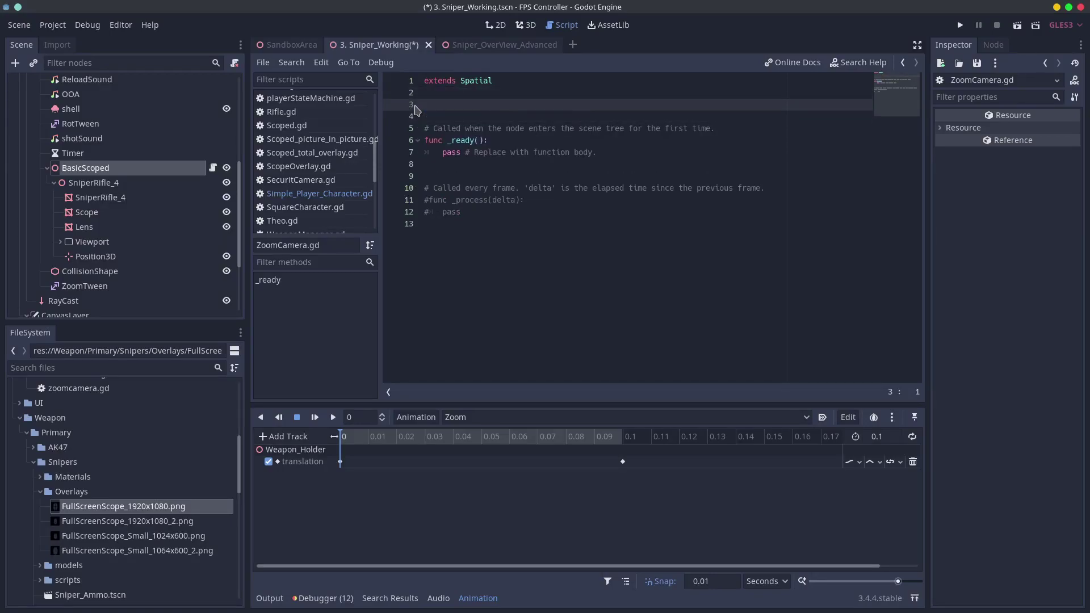
{"action": "type", "text": "onready var ZoomPos = $SniperRifle_4/Position3D"}
{"action": "left_click", "coordinate": [583, 161]}
- Rename the Position3D node under SniperRifle_4 to ZoomPos
{"action": "double_click", "coordinate": [95, 258]}
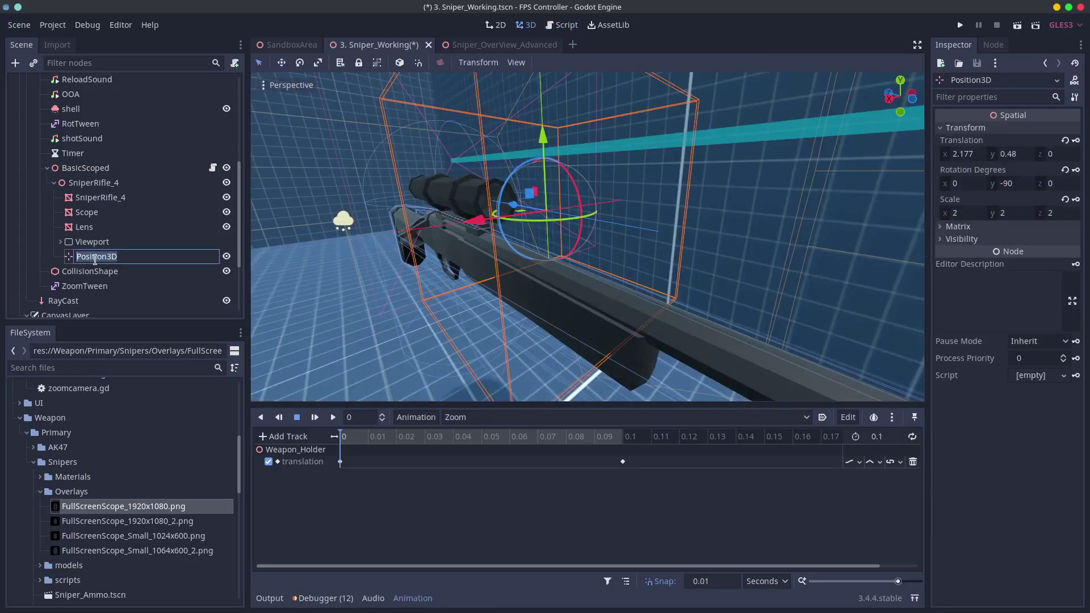
{"action": "type", "text": "S"}
{"action": "left_click", "coordinate": [108, 183]}
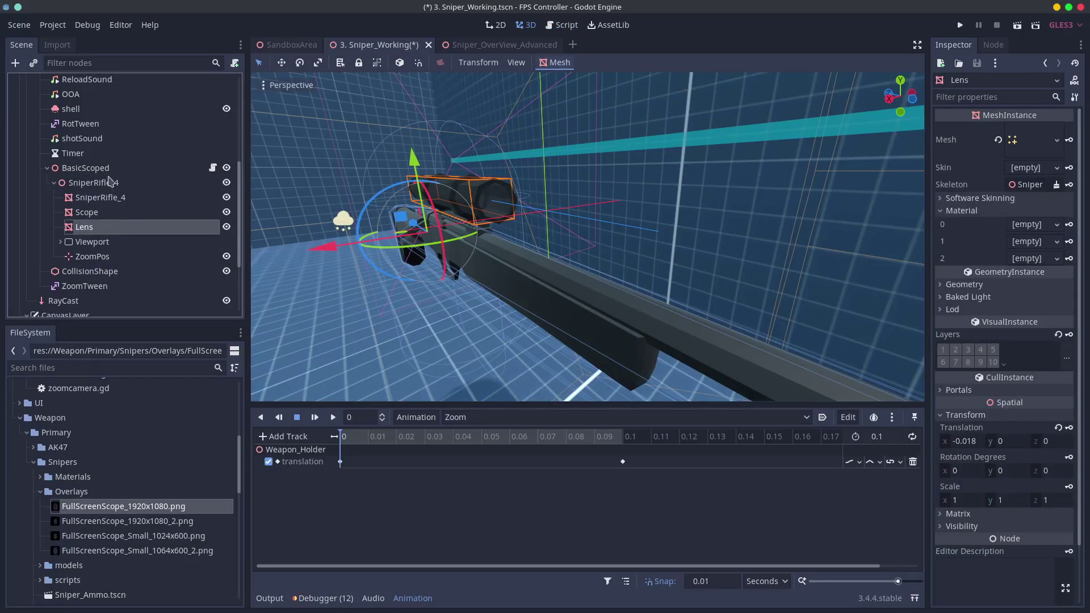
- Update the ZoomPos variable's node path in the BasicScoped script to $SniperRifle_4/ZoomPos
{"action": "left_click", "coordinate": [106, 170]}
{"action": "left_click", "coordinate": [212, 167]}
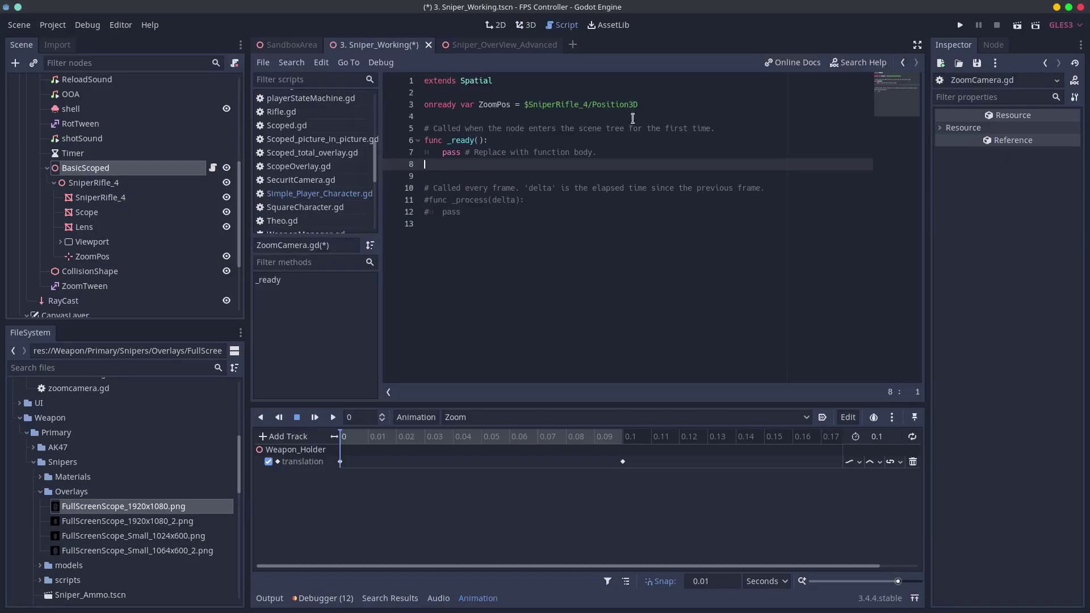
{"action": "left_click", "coordinate": [631, 106]}
{"action": "type", "text": "/ZoomPos"}
- Declare onready var ZoomCamera = $SniperRifle_4/Viewport/ZoomCamera below the ZoomPos variable
{"action": "key", "text": "Return"}
{"action": "type", "text": "onready va"}
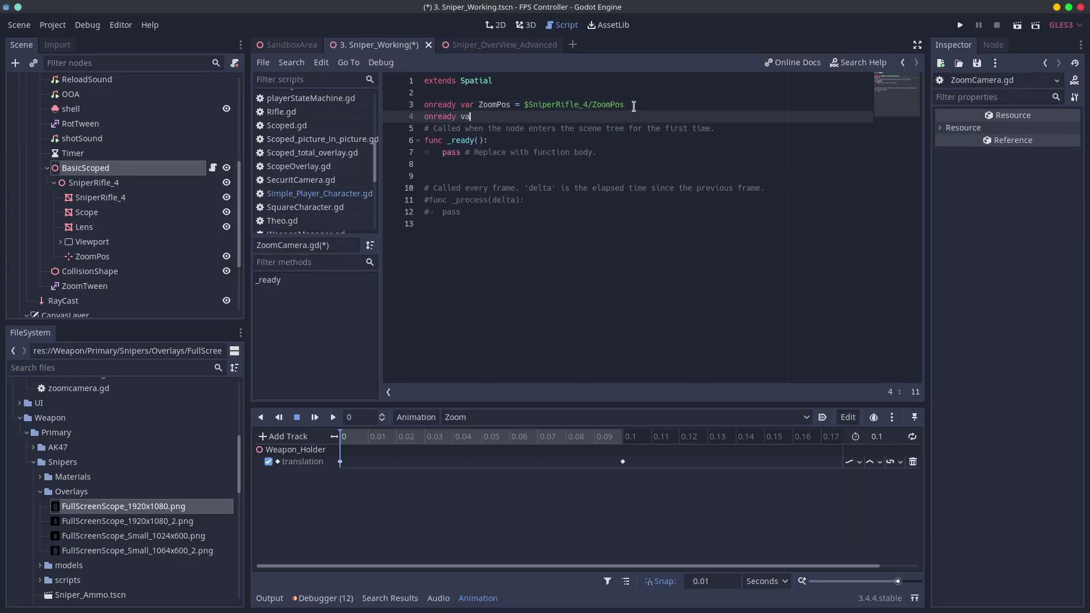
{"action": "type", "text": "$"}
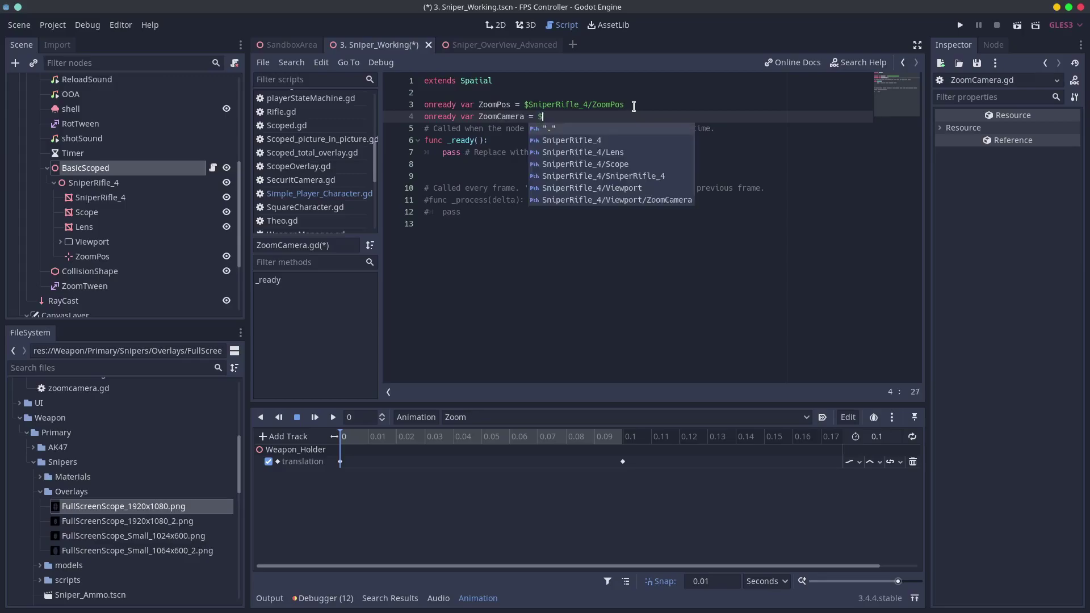
{"action": "double_click", "coordinate": [657, 196]}
{"action": "left_click", "coordinate": [653, 176]}
- Uncomment the _process(delta) function and its body
{"action": "left_click", "coordinate": [426, 199]}
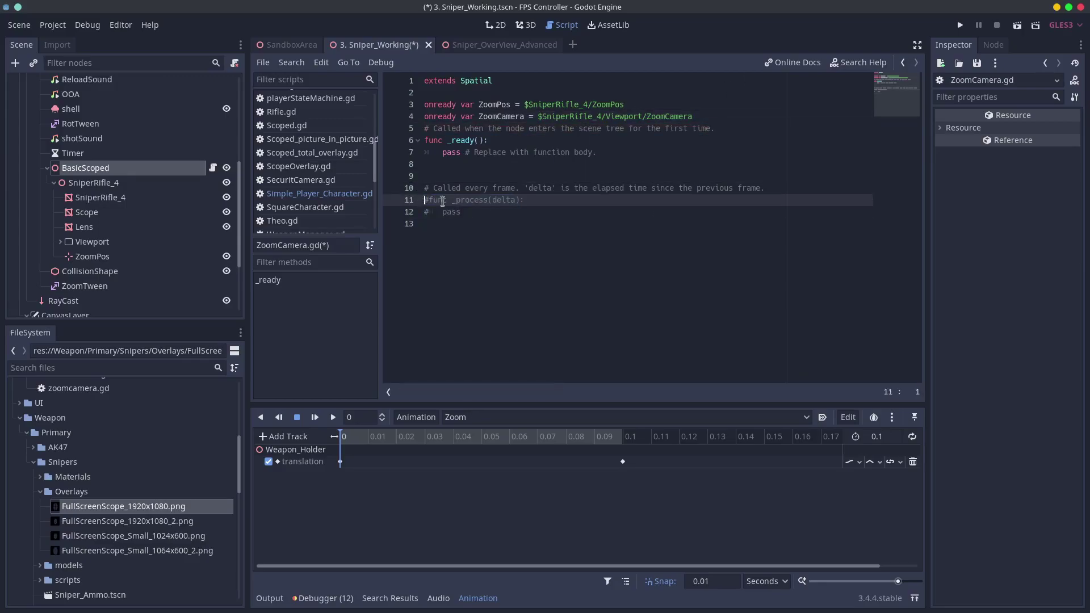
{"action": "key", "text": "Delete"}
{"action": "key", "text": "Down"}
{"action": "key", "text": "Delete"}
- Replace pass in _process with an assignment of ZoomPos's global transform to ZoomCamera.global_transform, and save
{"action": "double_click", "coordinate": [473, 212]}
{"action": "type", "text": "ZoomCamera."}
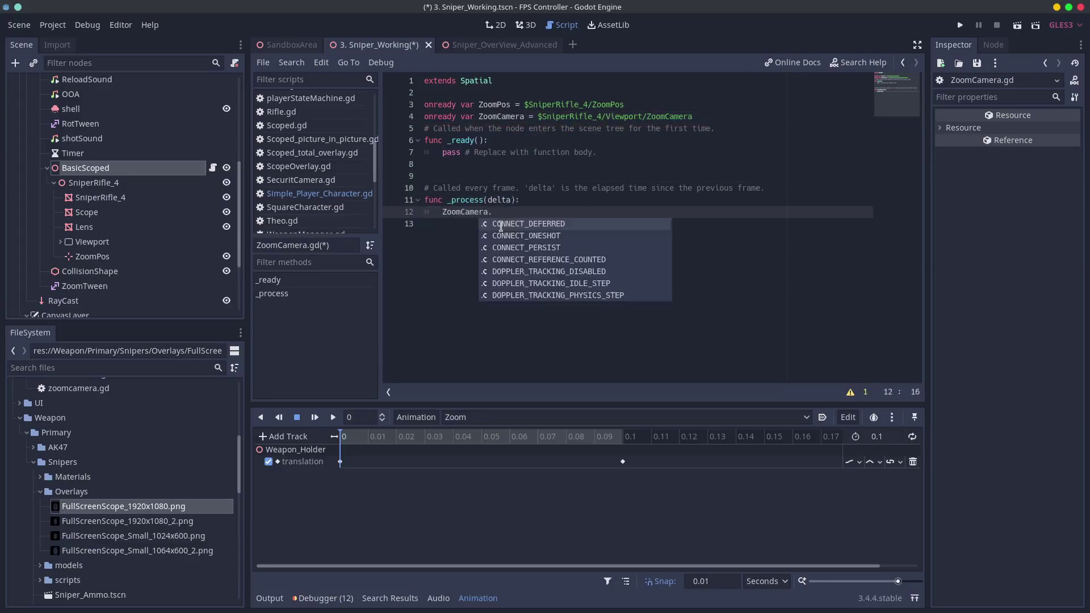
{"action": "type", "text": "global_transform = ZoomPos.G"}
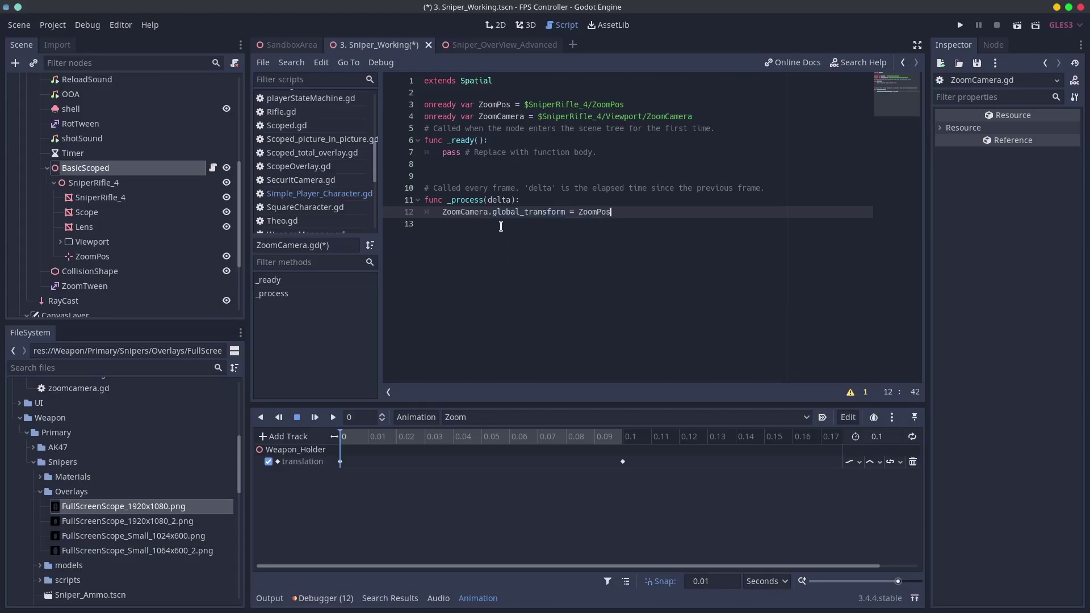
{"action": "type", "text": "lob"}
{"action": "key", "text": "Return"}
{"action": "key", "text": "ctrl+s"}
{"action": "left_click", "coordinate": [501, 188]}
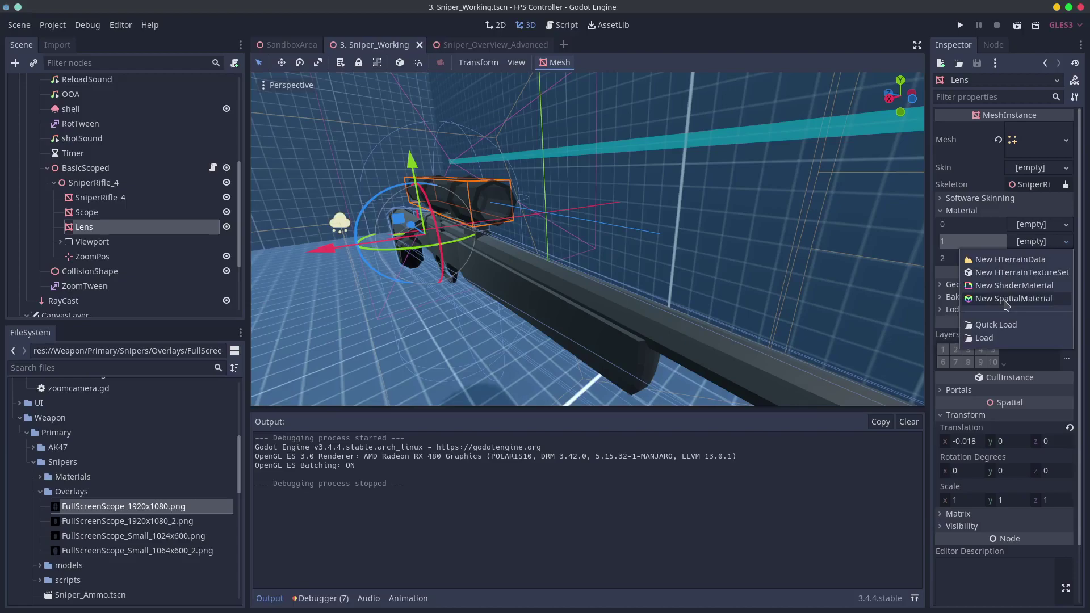
- Create a new SpatialMaterial in the Lens's material slot 1 with Unshaded and Local To Scene enabled
{"action": "left_click", "coordinate": [1006, 299]}
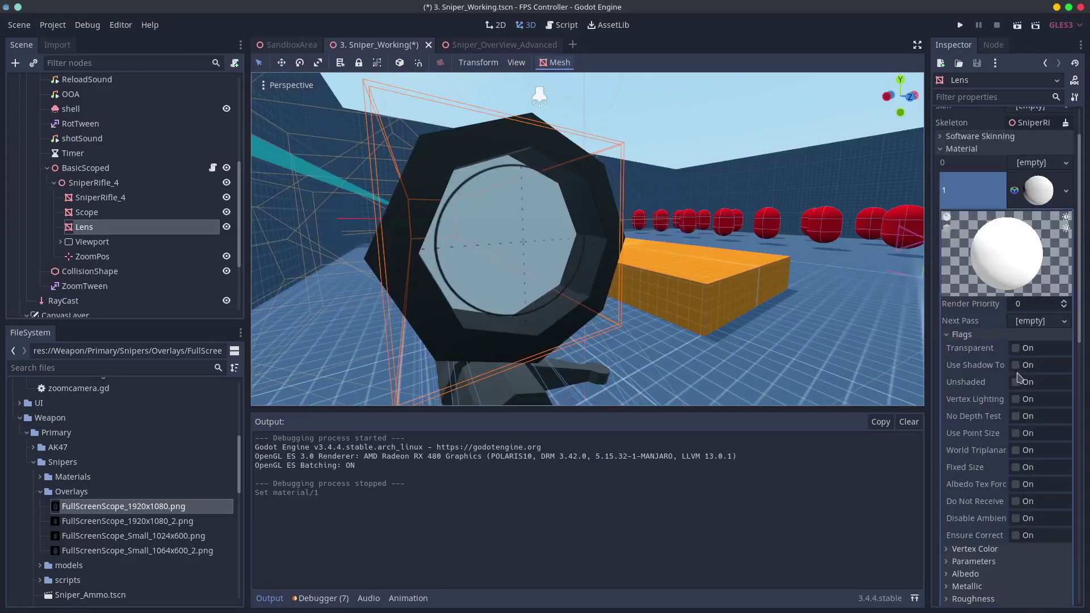
{"action": "left_click", "coordinate": [1015, 381]}
{"action": "scroll", "coordinate": [1019, 386], "scroll_direction": "down", "scroll_amount": 5}
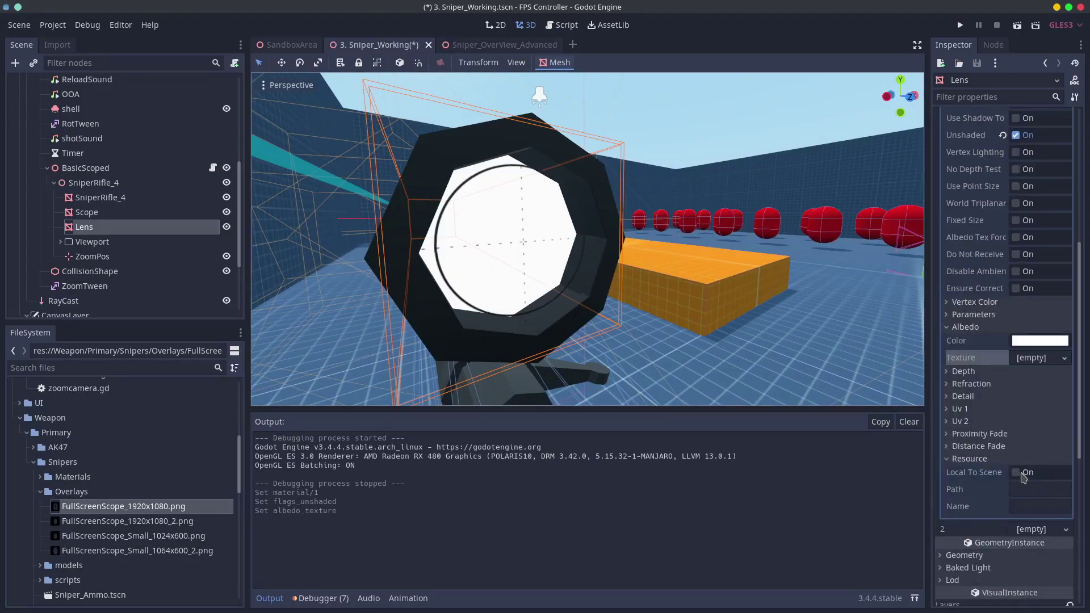
{"action": "left_click", "coordinate": [1016, 472]}
- Give the Lens material a ViewportTexture as albedo texture, using the Viewport under SniperRifle_4
{"action": "left_click", "coordinate": [1034, 356]}
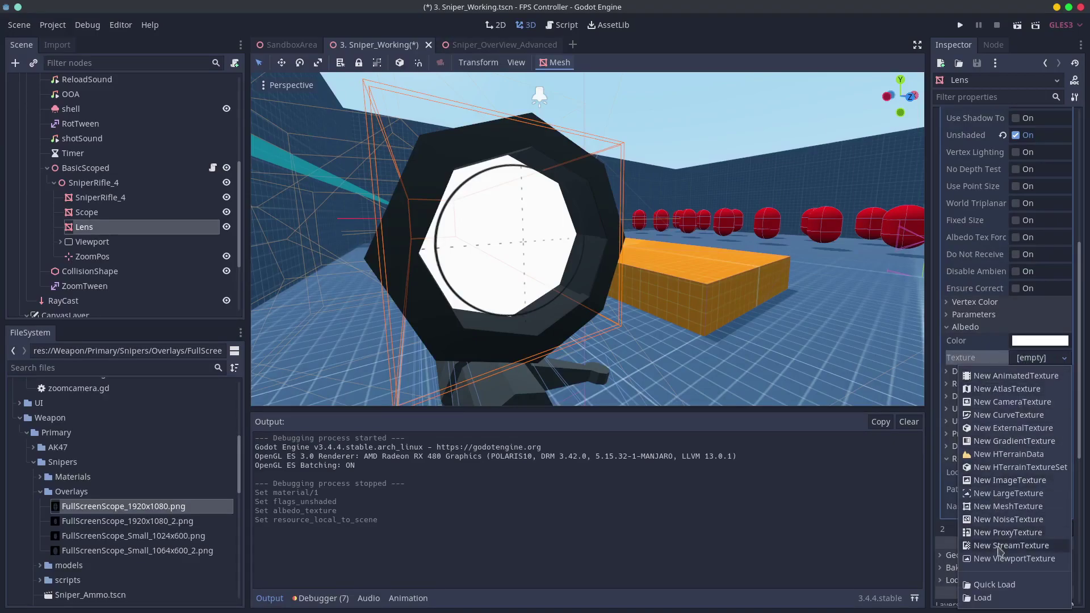
{"action": "left_click", "coordinate": [1012, 548]}
{"action": "left_click", "coordinate": [1033, 357]}
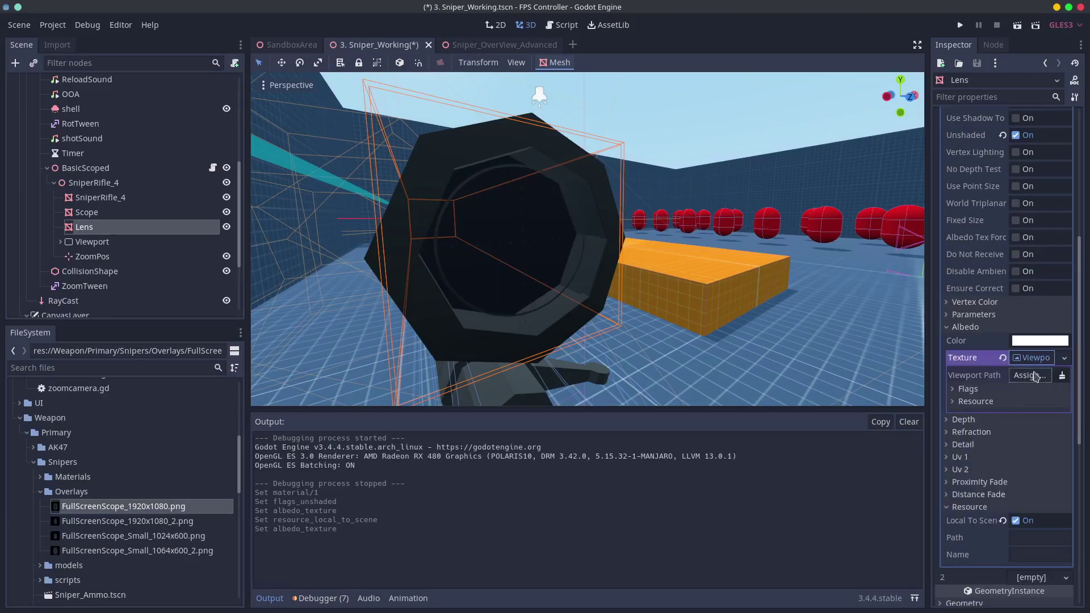
{"action": "left_click", "coordinate": [1030, 376]}
{"action": "scroll", "coordinate": [374, 386], "scroll_direction": "down", "scroll_amount": 5}
{"action": "scroll", "coordinate": [363, 397], "scroll_direction": "down", "scroll_amount": 5}
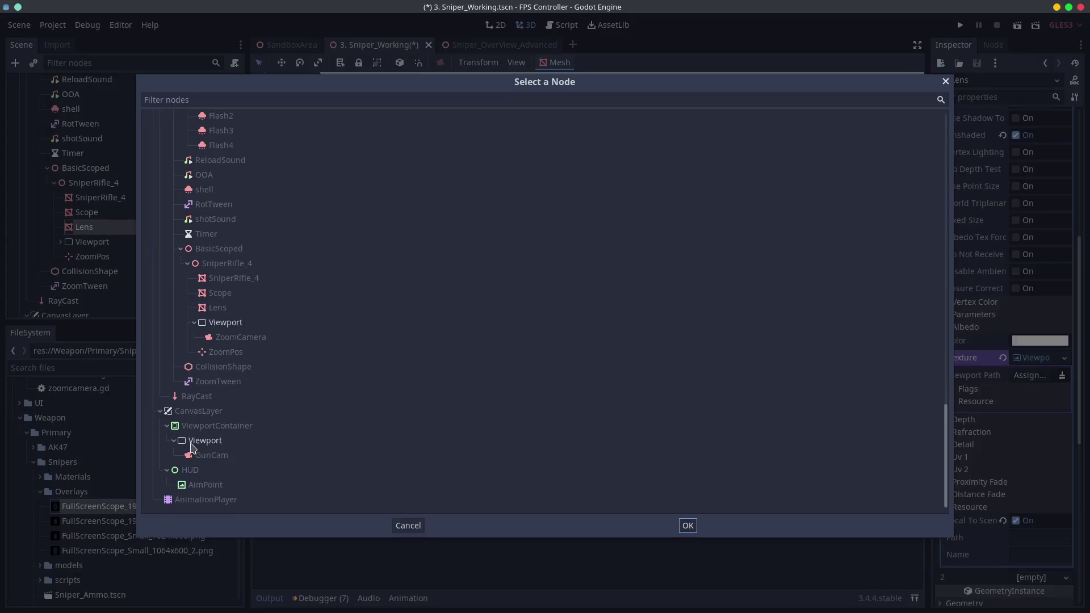
{"action": "left_click", "coordinate": [232, 328]}
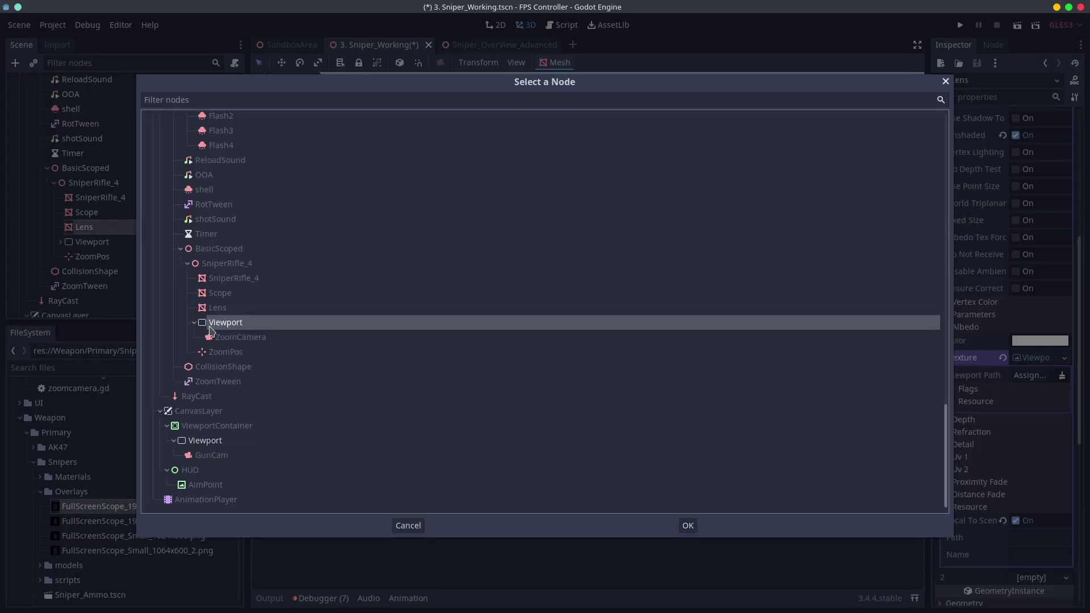
{"action": "double_click", "coordinate": [210, 325]}
- Run the current scene and test aiming through the picture-in-picture scope
{"action": "scroll", "coordinate": [492, 300], "scroll_direction": "down", "scroll_amount": 6}
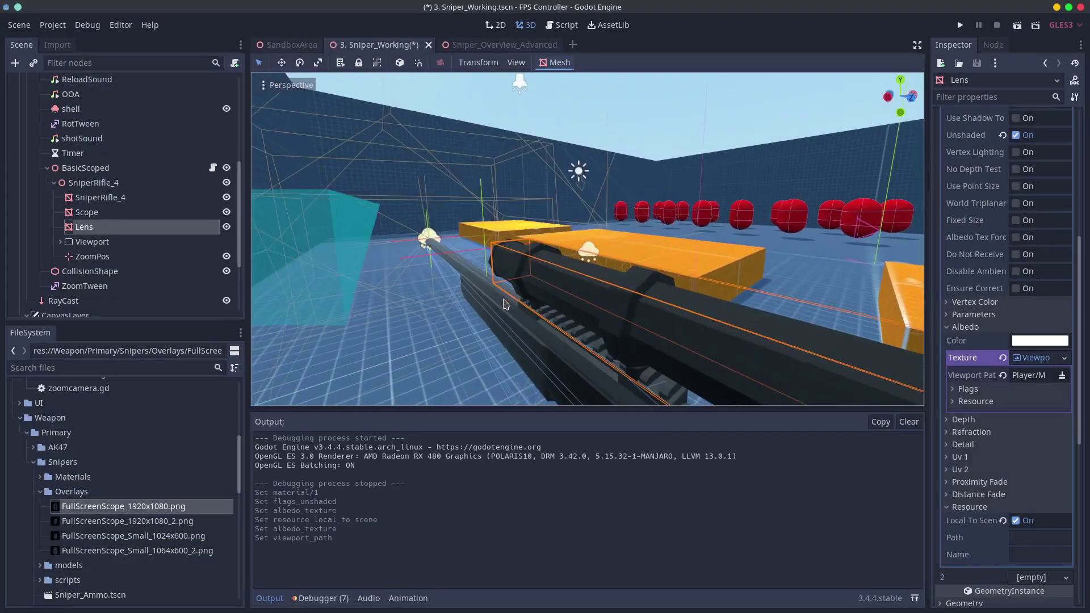
{"action": "left_click", "coordinate": [1017, 25]}
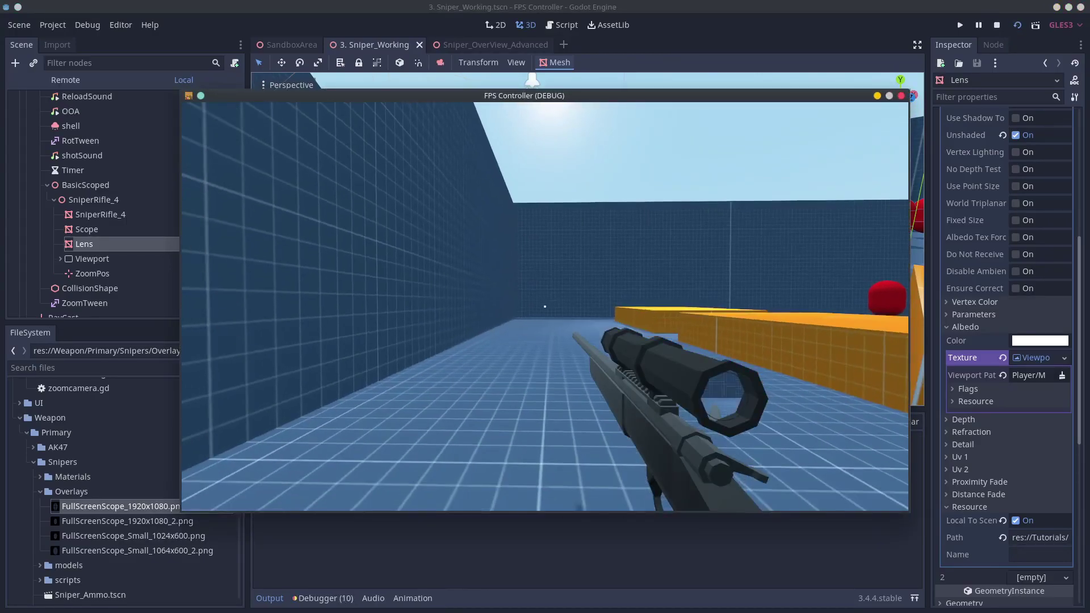
{"action": "key", "text": "d"}
{"action": "right_click", "coordinate": [545, 306]}
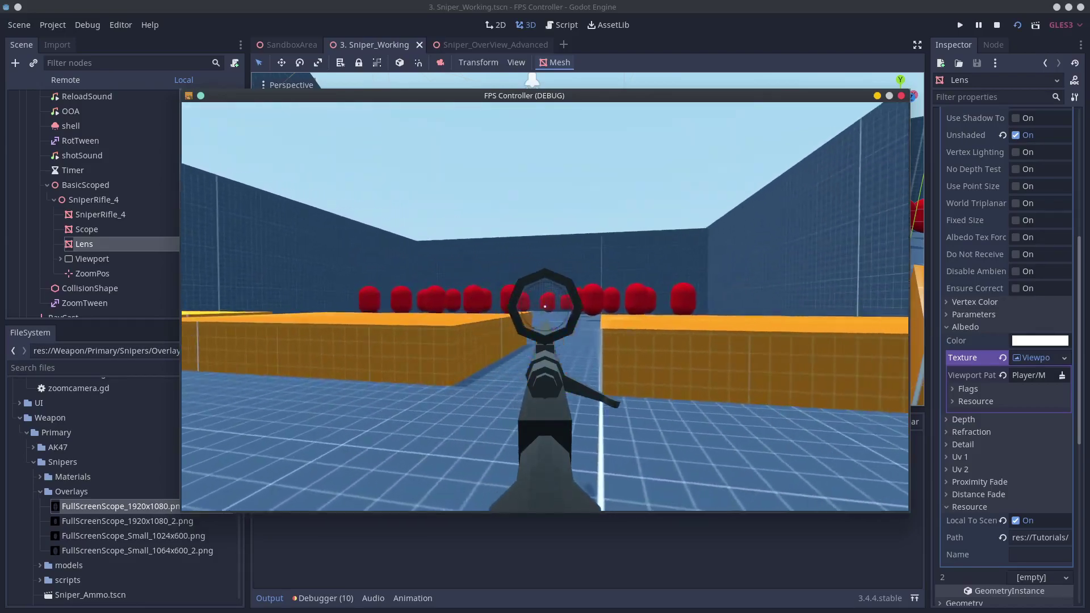
{"action": "right_click", "coordinate": [545, 307]}
{"action": "key", "text": "Escape"}
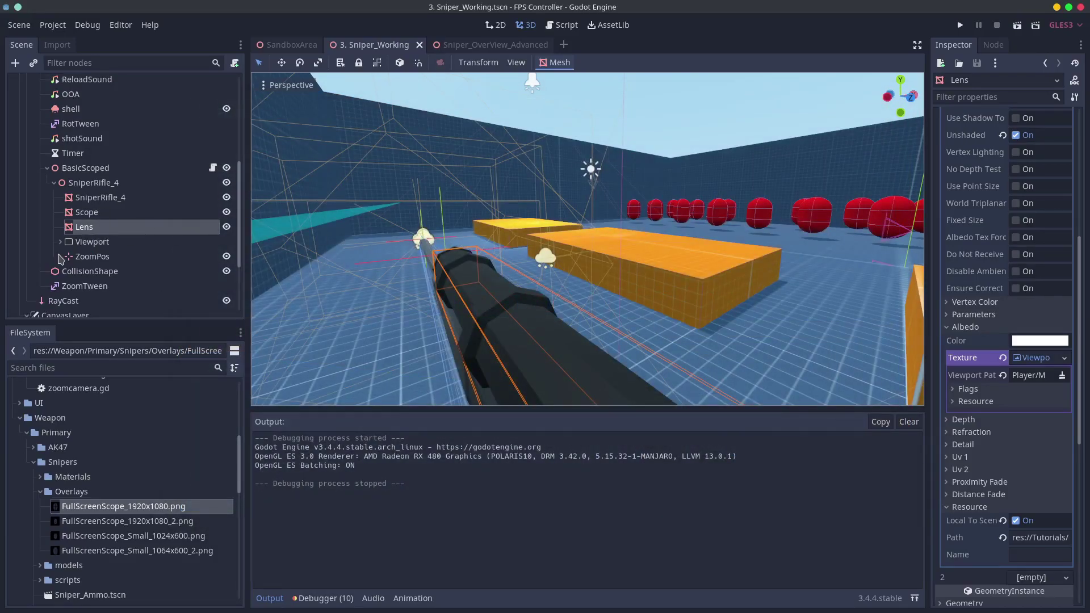
- Disable layer 20 in ZoomCamera's Cull Mask
{"action": "left_click", "coordinate": [61, 241]}
{"action": "left_click", "coordinate": [87, 257]}
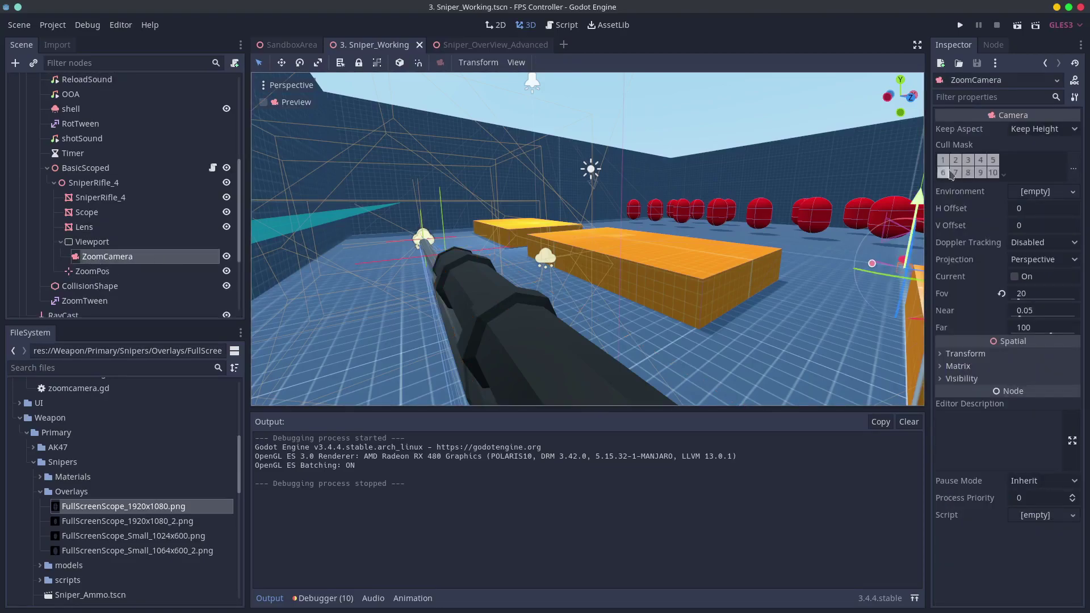
{"action": "left_click", "coordinate": [1004, 174]}
{"action": "left_click", "coordinate": [993, 199]}
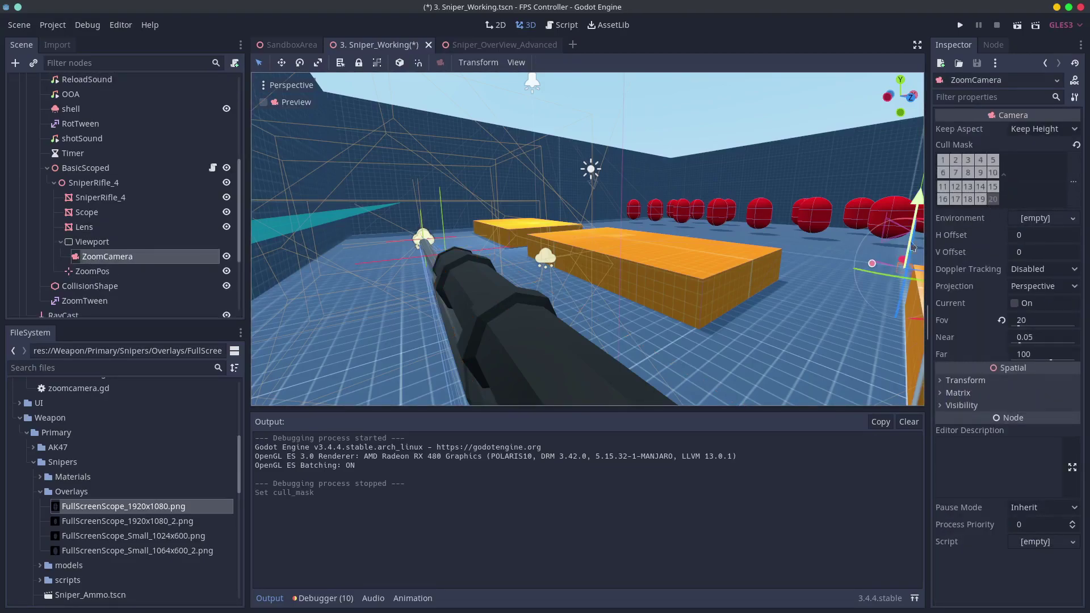
{"action": "left_click", "coordinate": [92, 241]}
{"action": "left_click", "coordinate": [90, 257]}
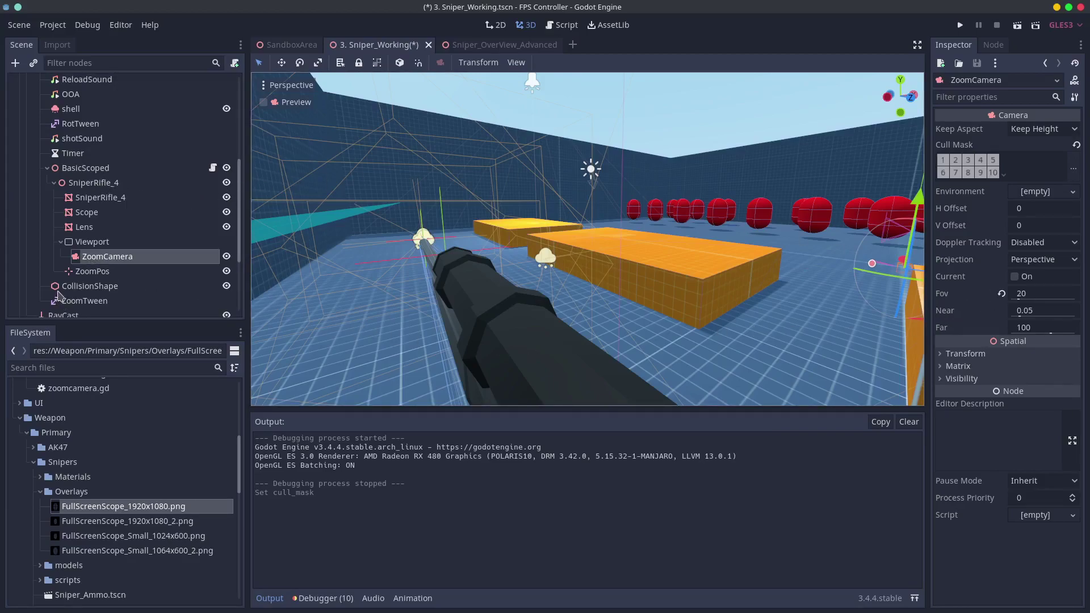
- Set the z value of the Zoom animation's Weapon_Holder translation key at 0.1 s to 0.375
{"action": "scroll", "coordinate": [59, 287], "scroll_direction": "down", "scroll_amount": 2}
{"action": "scroll", "coordinate": [64, 252], "scroll_direction": "down", "scroll_amount": 2}
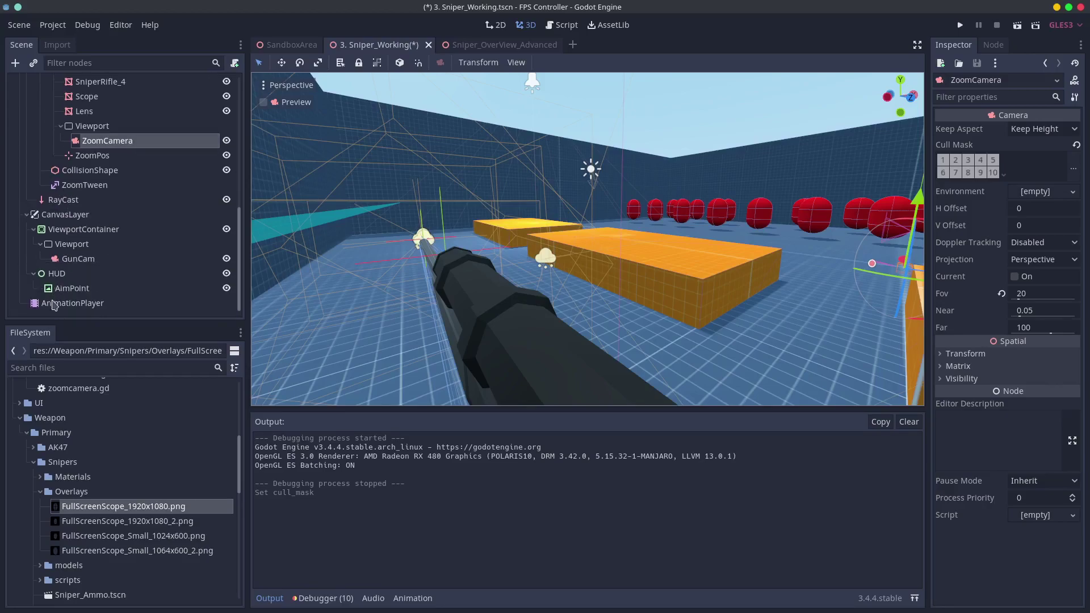
{"action": "left_click", "coordinate": [54, 303]}
{"action": "left_click", "coordinate": [623, 462]}
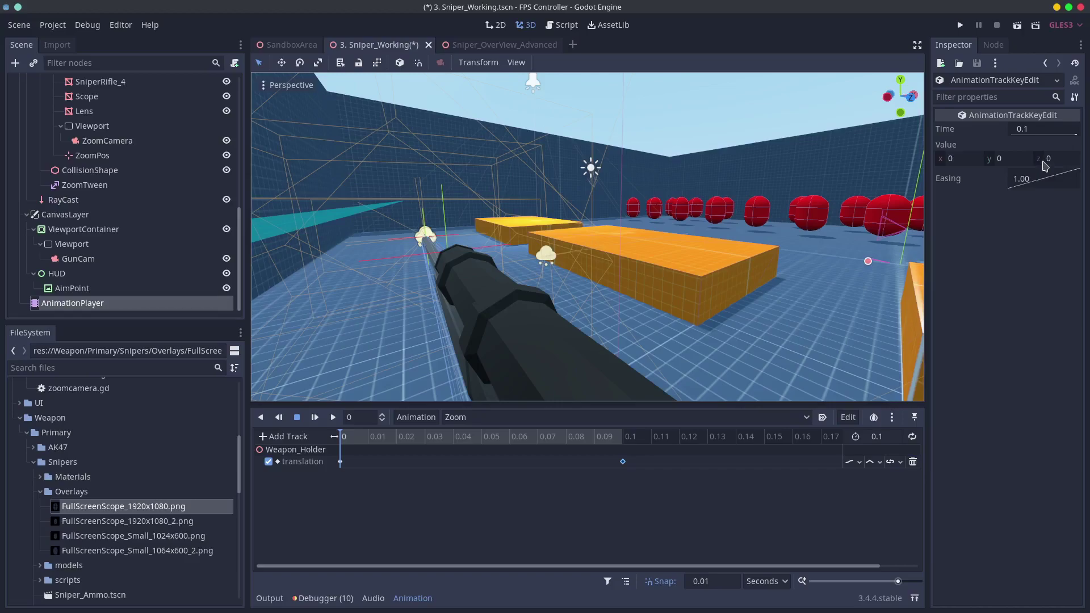
{"action": "left_click_drag", "start_coordinate": [1045, 164], "coordinate": [1048, 164]}
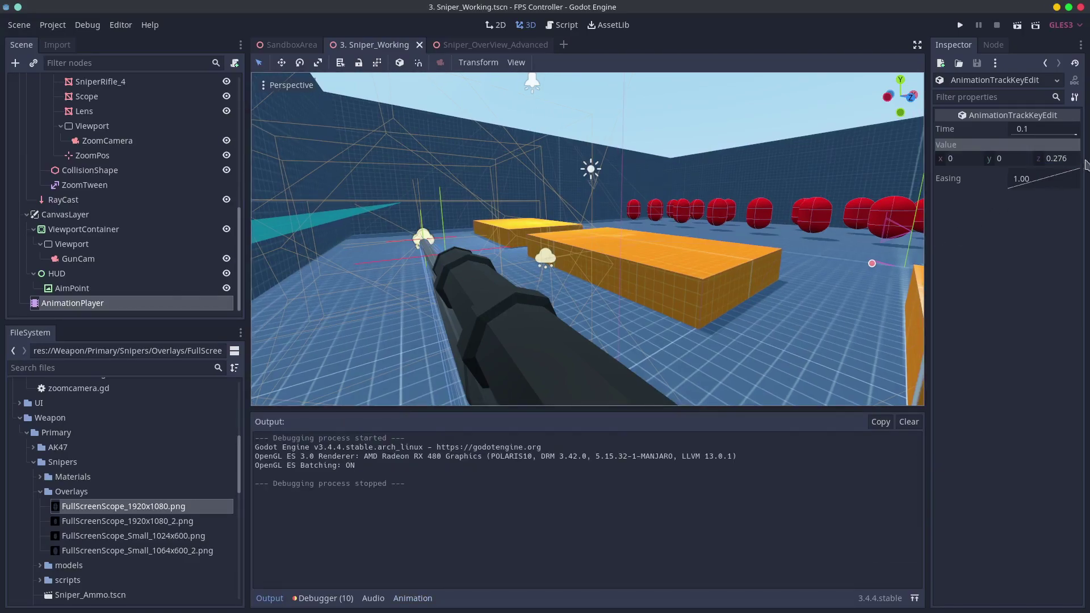
{"action": "left_click_drag", "start_coordinate": [1061, 162], "coordinate": [1089, 161]}
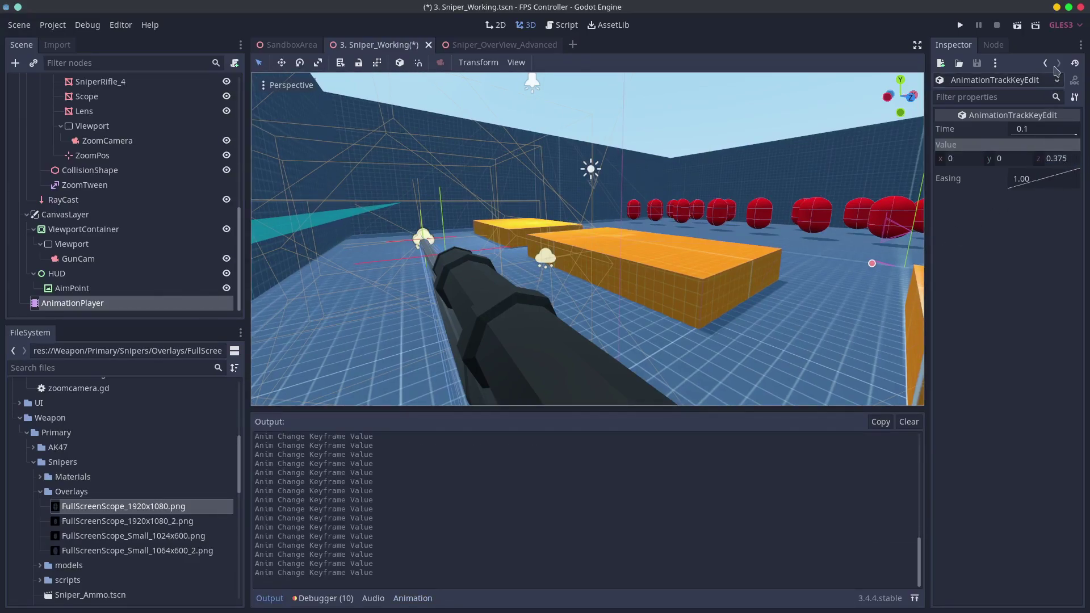
- Run the scene again and check the zoomed lens view while aiming and walking
{"action": "left_click", "coordinate": [1017, 25]}
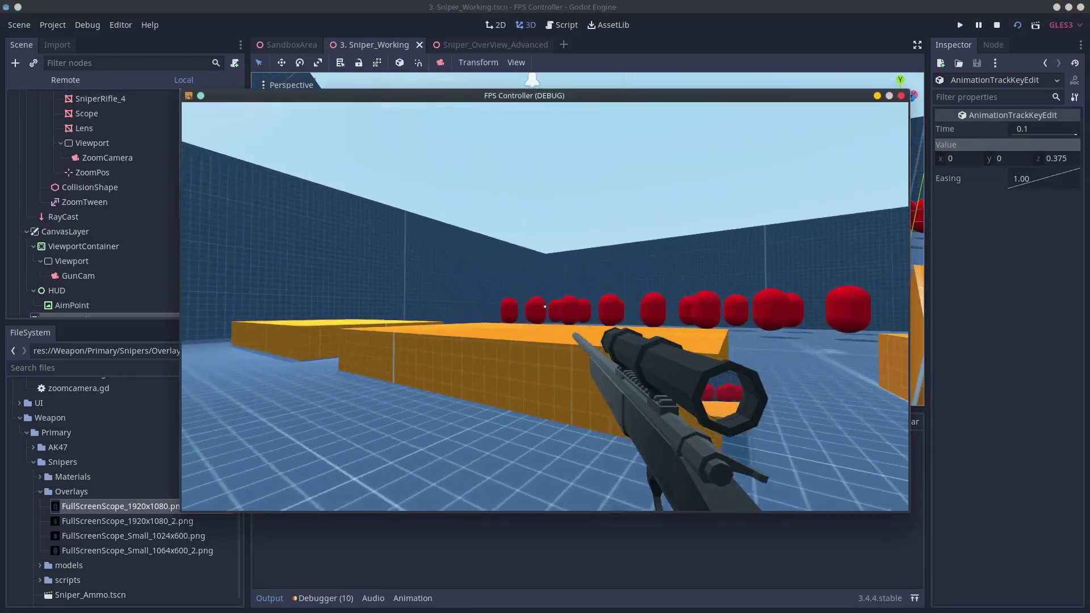
{"action": "right_click", "coordinate": [545, 307]}
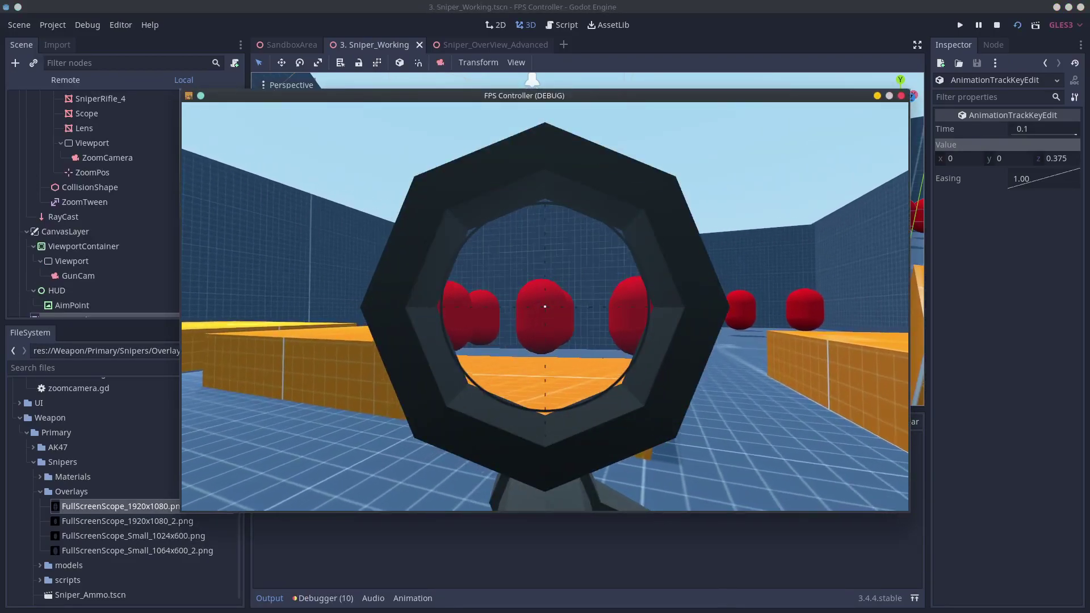
{"action": "key", "text": "w"}
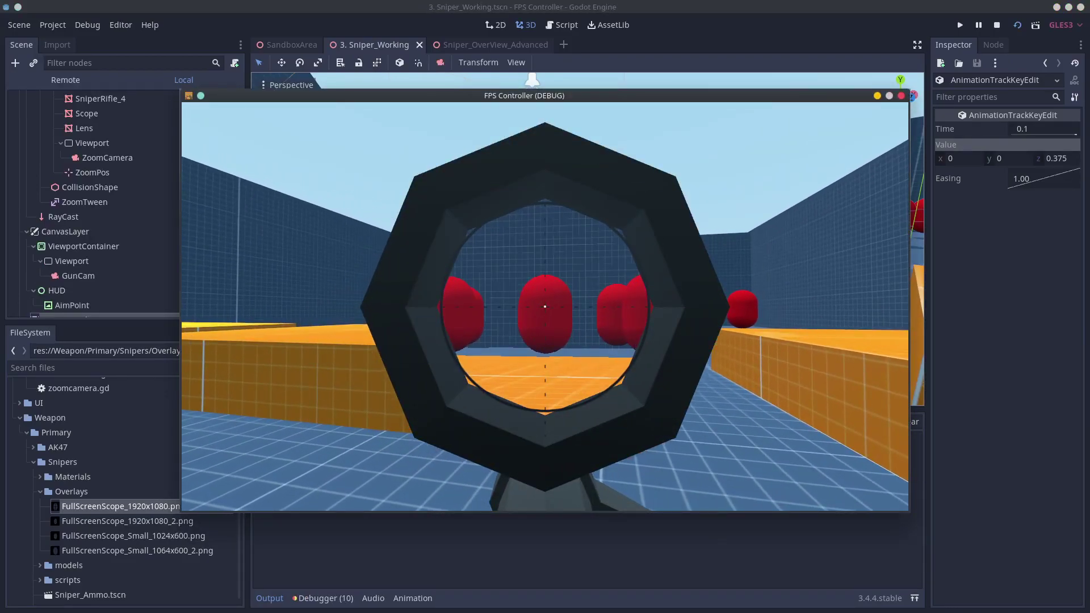
{"action": "key", "text": "Escape"}
- Make the Lens material's albedo colour fully transparent by setting its alpha to 0
{"action": "left_click", "coordinate": [545, 307]}
{"action": "right_click_drag", "start_coordinate": [545, 307], "coordinate": [475, 298]}
{"action": "key", "text": "w"}
{"action": "key", "text": "d"}
{"action": "key", "text": "w"}
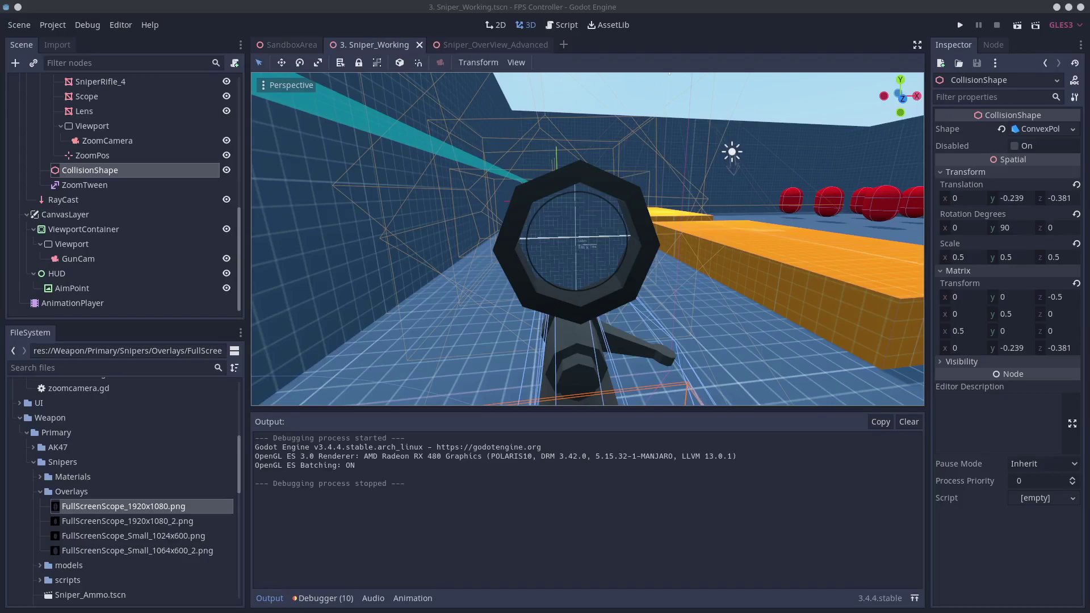
{"action": "left_click", "coordinate": [62, 303]}
{"action": "left_click", "coordinate": [82, 111]}
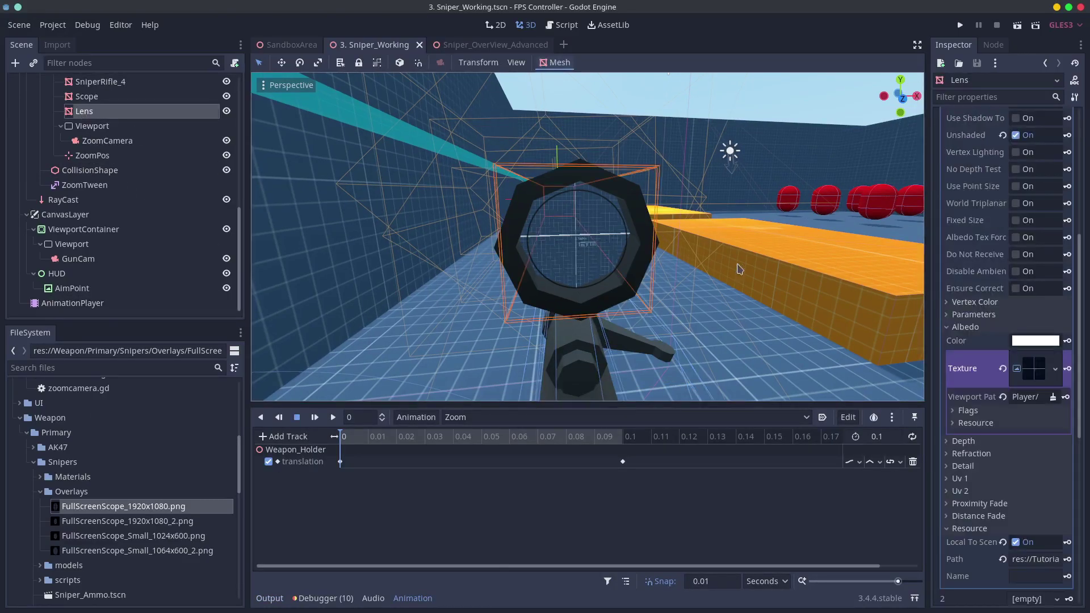
{"action": "left_click", "coordinate": [1031, 344]}
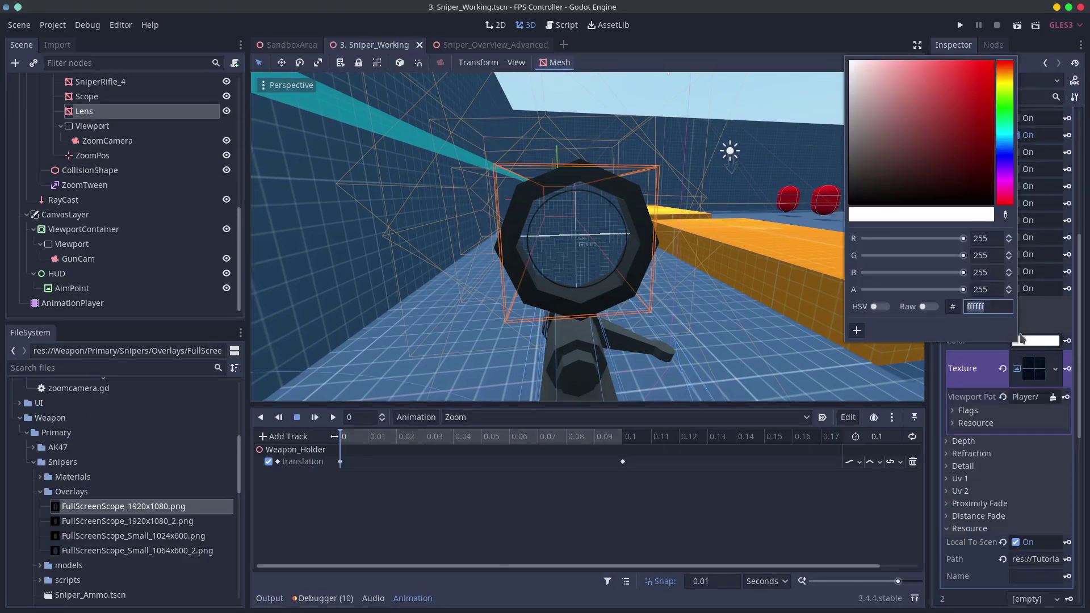
{"action": "left_click_drag", "start_coordinate": [968, 290], "coordinate": [830, 289]}
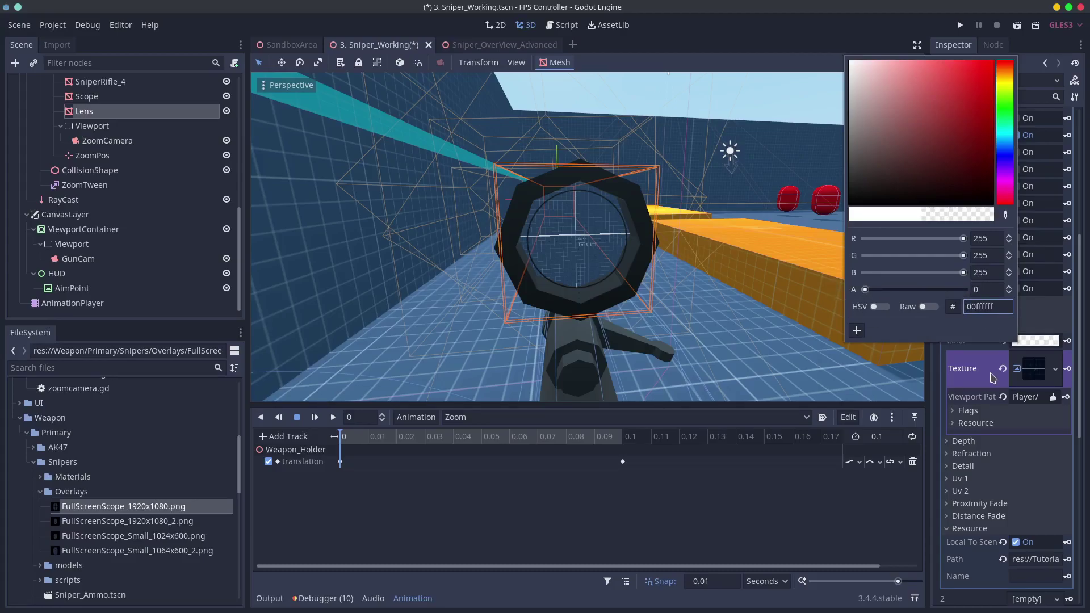
{"action": "left_click", "coordinate": [991, 376]}
- Enable Use Alpha Scissor on the Lens material and key its threshold at 1 on a new Zoom animation track at 0 s
{"action": "left_click", "coordinate": [969, 315]}
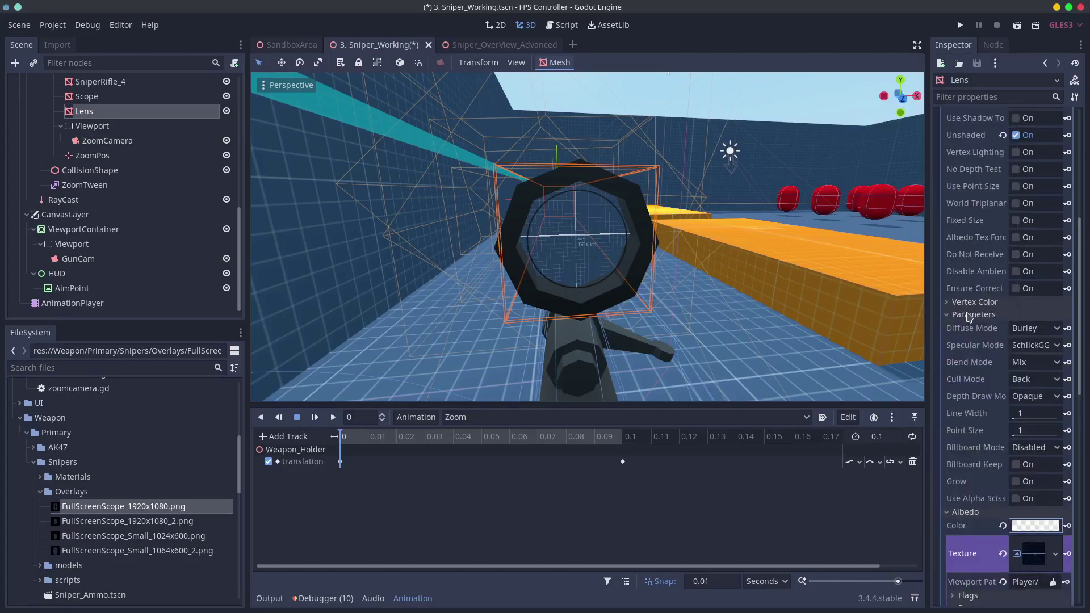
{"action": "scroll", "coordinate": [966, 316], "scroll_direction": "down", "scroll_amount": 3}
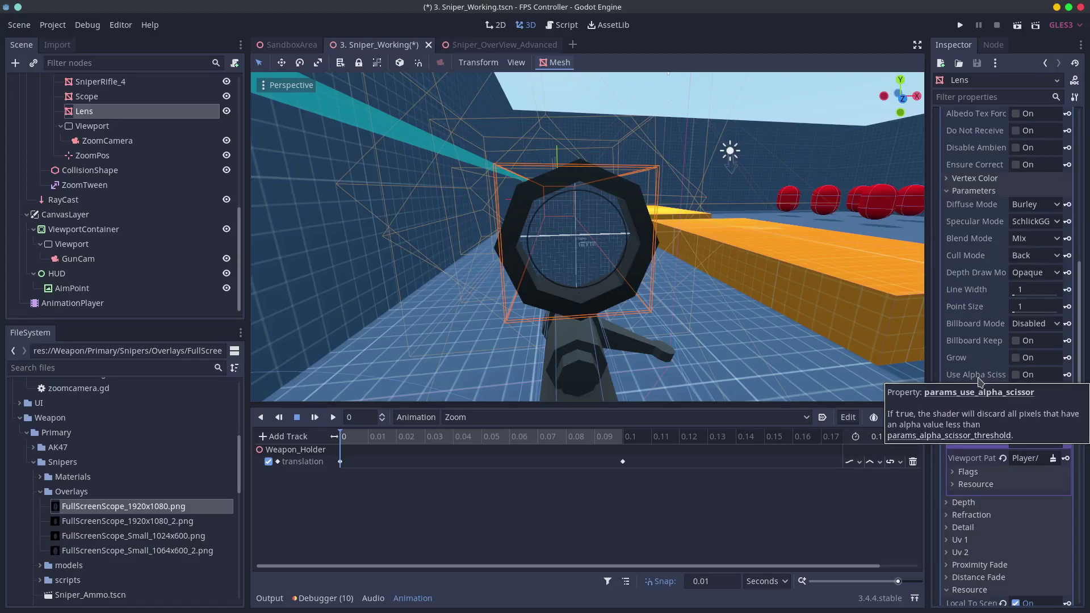
{"action": "left_click", "coordinate": [1016, 375]}
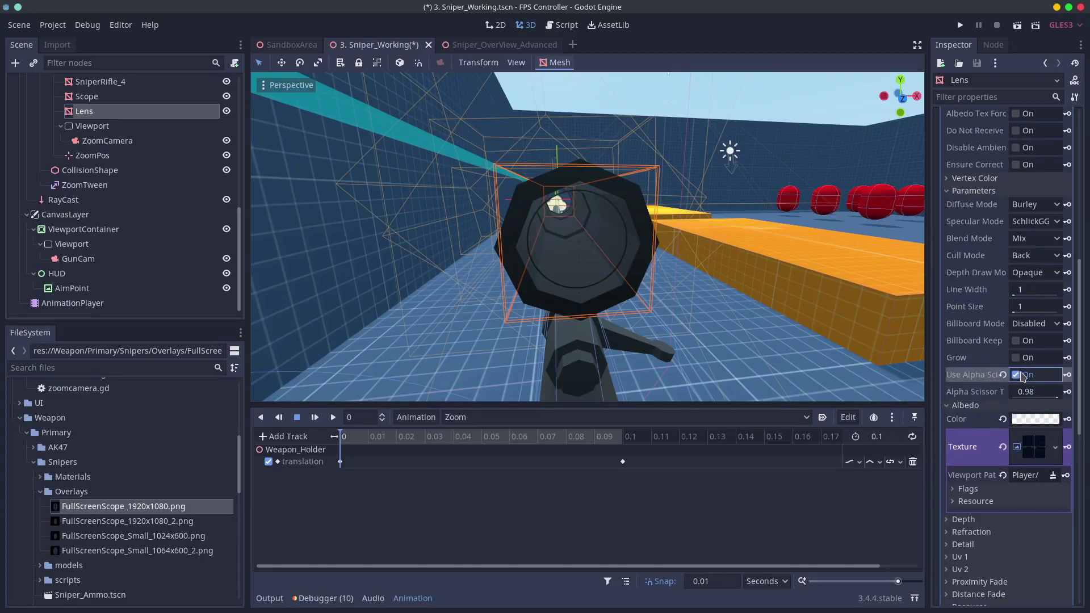
{"action": "left_click_drag", "start_coordinate": [1054, 397], "coordinate": [1069, 399]}
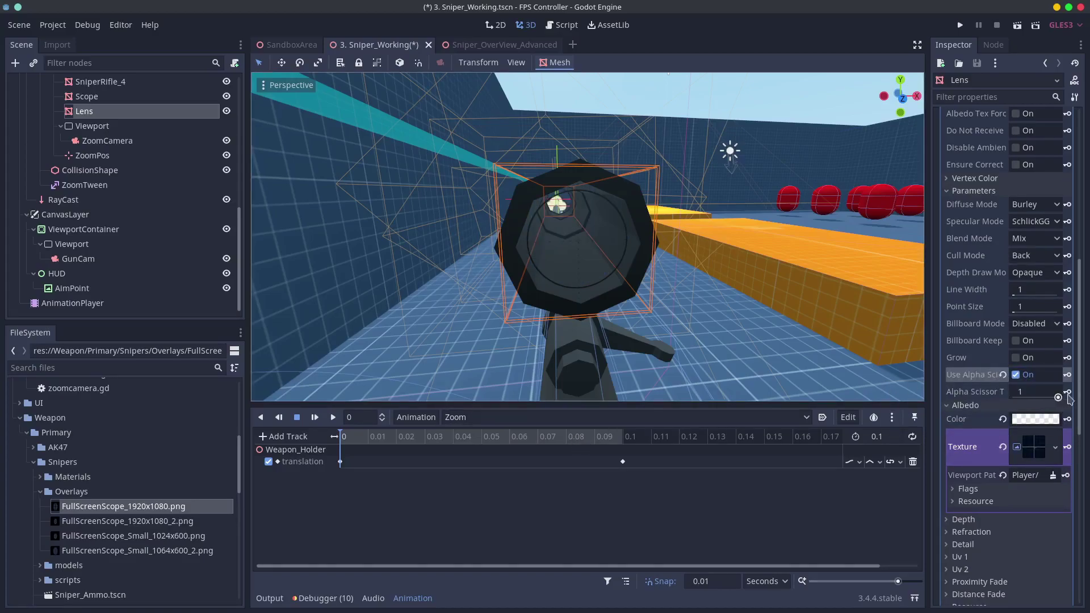
{"action": "left_click", "coordinate": [1067, 392]}
{"action": "left_click", "coordinate": [621, 335]}
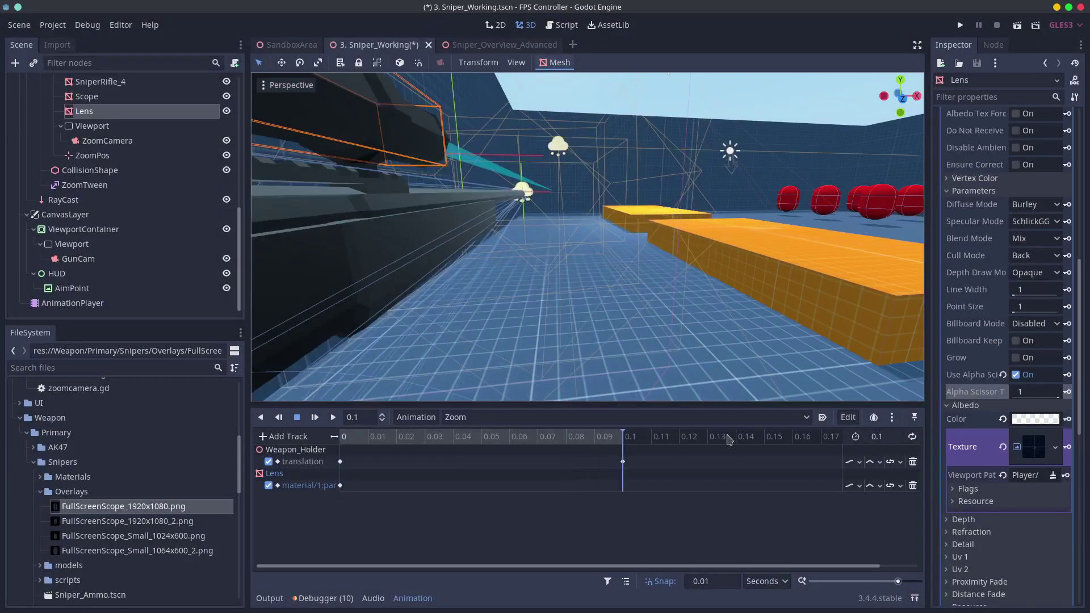
- Key the Lens alpha scissor threshold at 0 at 0.1 s, and scrub the Zoom animation to preview the scope
{"action": "left_click_drag", "start_coordinate": [1057, 396], "coordinate": [948, 402]}
{"action": "left_click", "coordinate": [494, 443]}
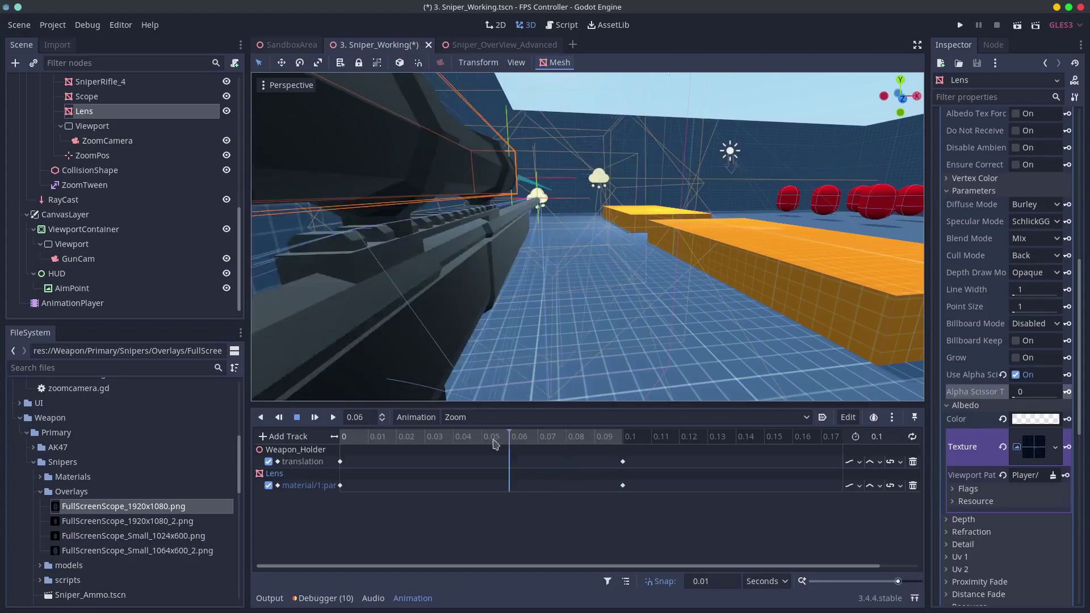
{"action": "left_click_drag", "start_coordinate": [493, 443], "coordinate": [328, 447]}
{"action": "right_click_drag", "start_coordinate": [567, 362], "coordinate": [584, 332]}
{"action": "key", "text": "s"}
{"action": "key", "text": "a"}
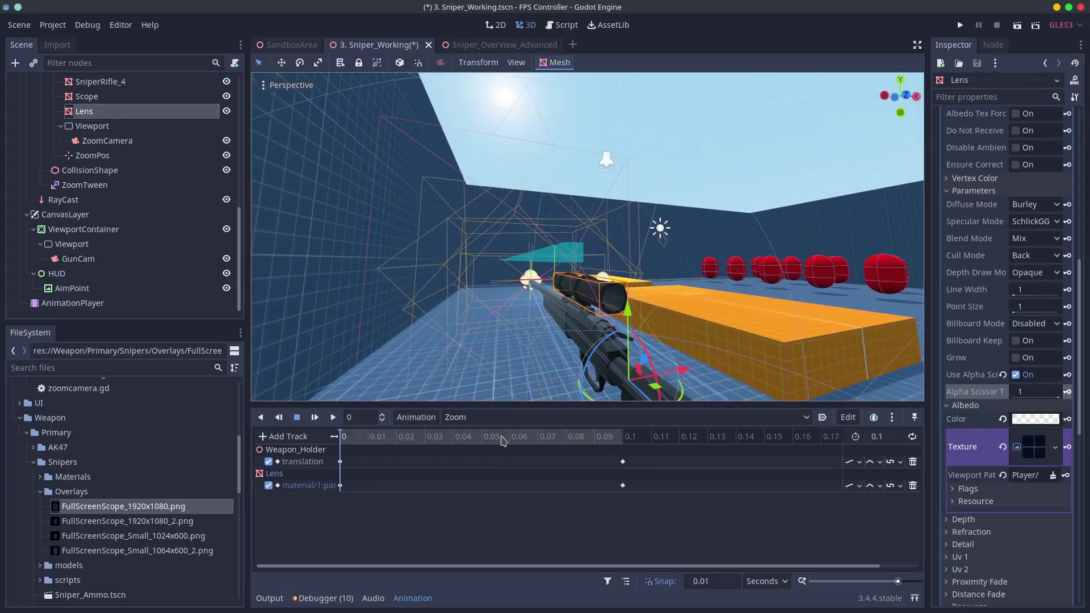
{"action": "left_click_drag", "start_coordinate": [501, 441], "coordinate": [625, 443]}
{"action": "key", "text": "w"}
{"action": "right_click_drag", "start_coordinate": [619, 340], "coordinate": [611, 367]}
{"action": "key", "text": "a"}
{"action": "key", "text": "w"}
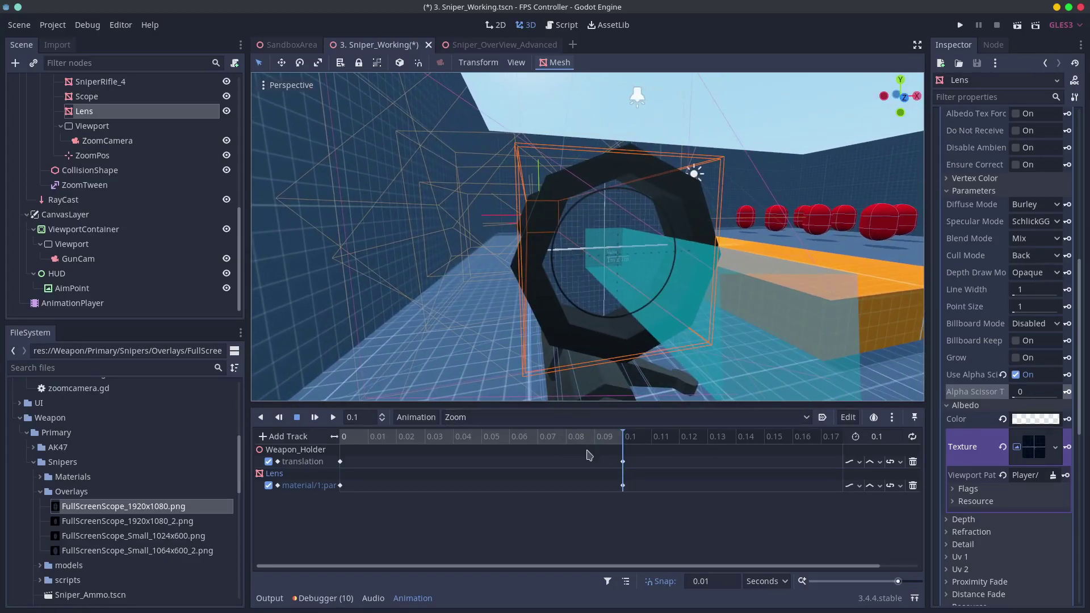
{"action": "left_click_drag", "start_coordinate": [591, 440], "coordinate": [739, 433]}
- Move the first Lens alpha scissor key to 0.05 s and scrub the animation to check the timing
{"action": "left_click_drag", "start_coordinate": [340, 486], "coordinate": [483, 486]}
{"action": "left_click_drag", "start_coordinate": [491, 439], "coordinate": [755, 444]}
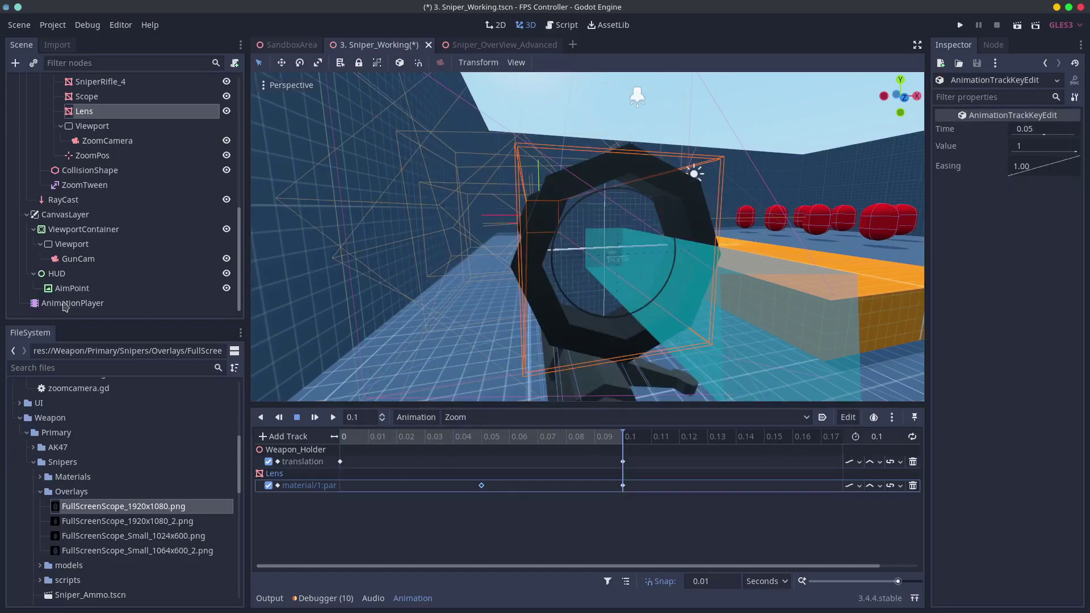
{"action": "left_click", "coordinate": [349, 436]}
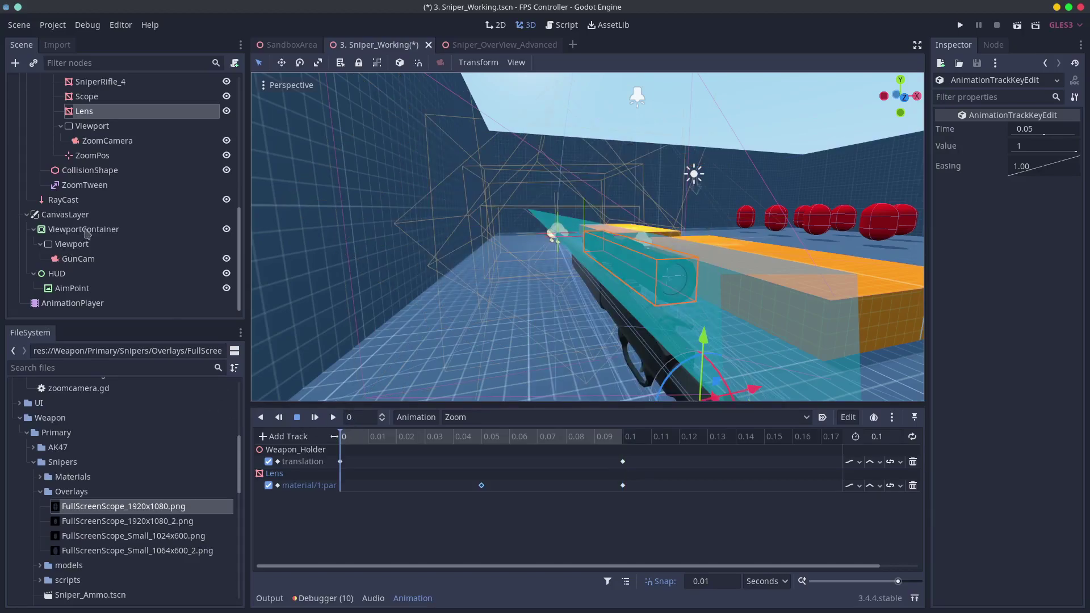
- Preview the scene through MainCam and enable Dof Far Blur in its environment
{"action": "scroll", "coordinate": [86, 234], "scroll_direction": "up", "scroll_amount": 2}
{"action": "scroll", "coordinate": [64, 250], "scroll_direction": "up", "scroll_amount": 4}
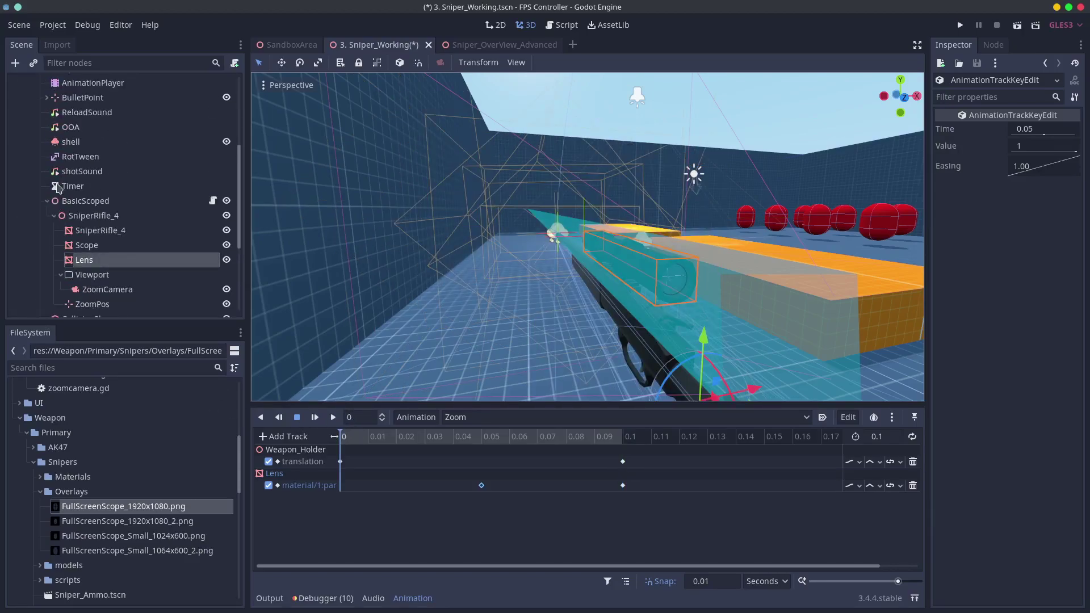
{"action": "scroll", "coordinate": [57, 188], "scroll_direction": "up", "scroll_amount": 6}
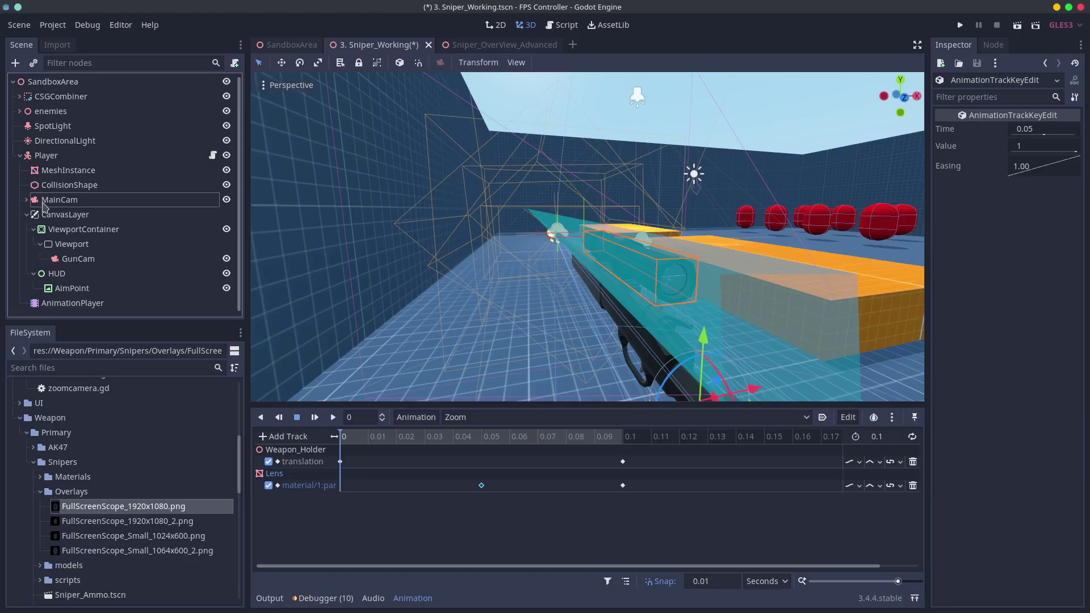
{"action": "left_click", "coordinate": [44, 202]}
{"action": "left_click", "coordinate": [264, 102]}
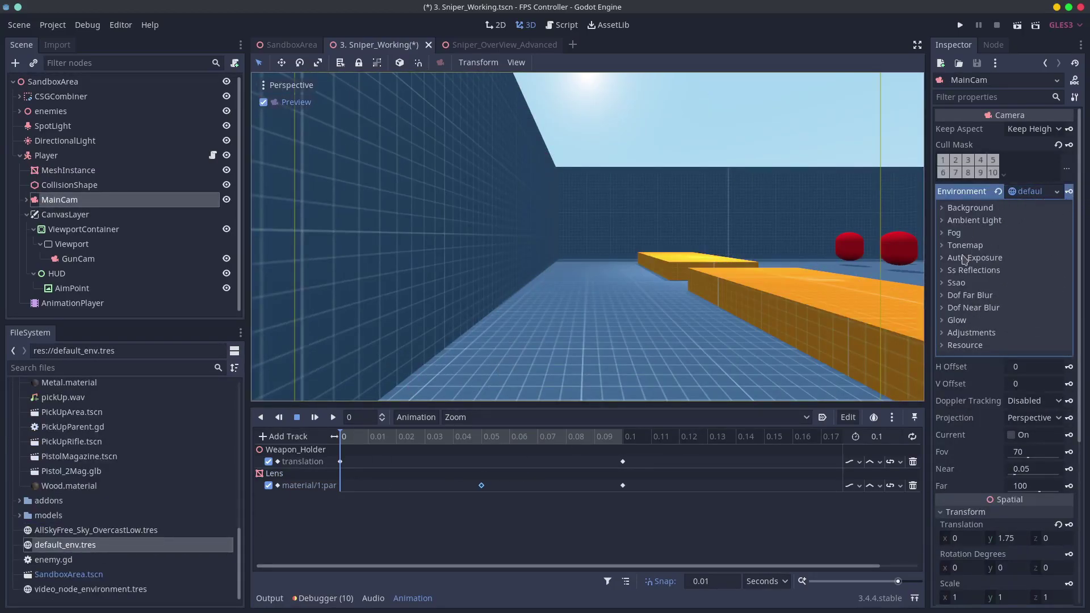
{"action": "left_click", "coordinate": [965, 295]}
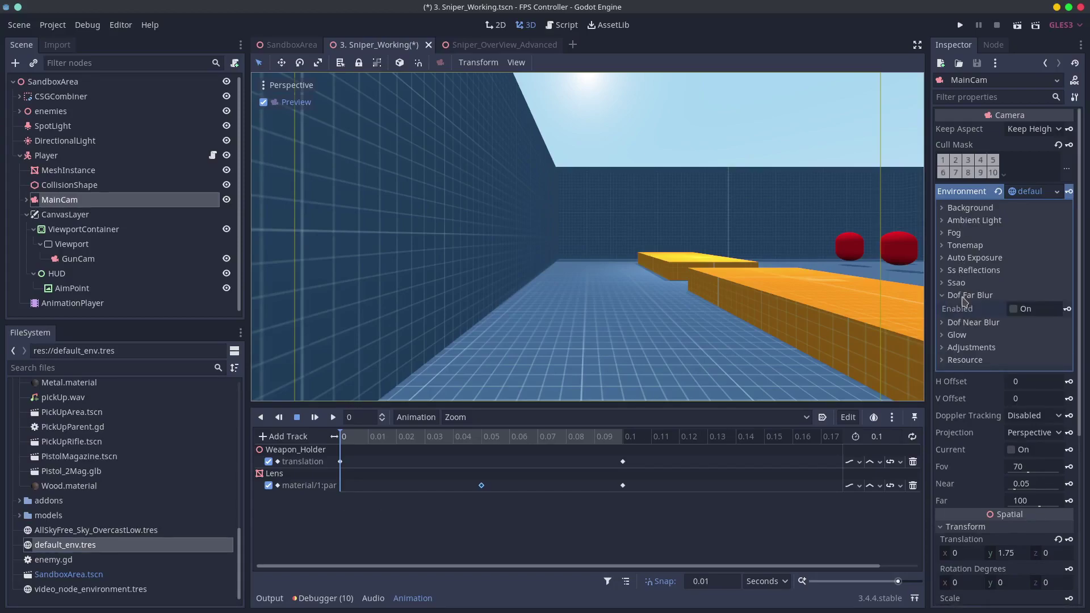
{"action": "left_click", "coordinate": [1014, 310]}
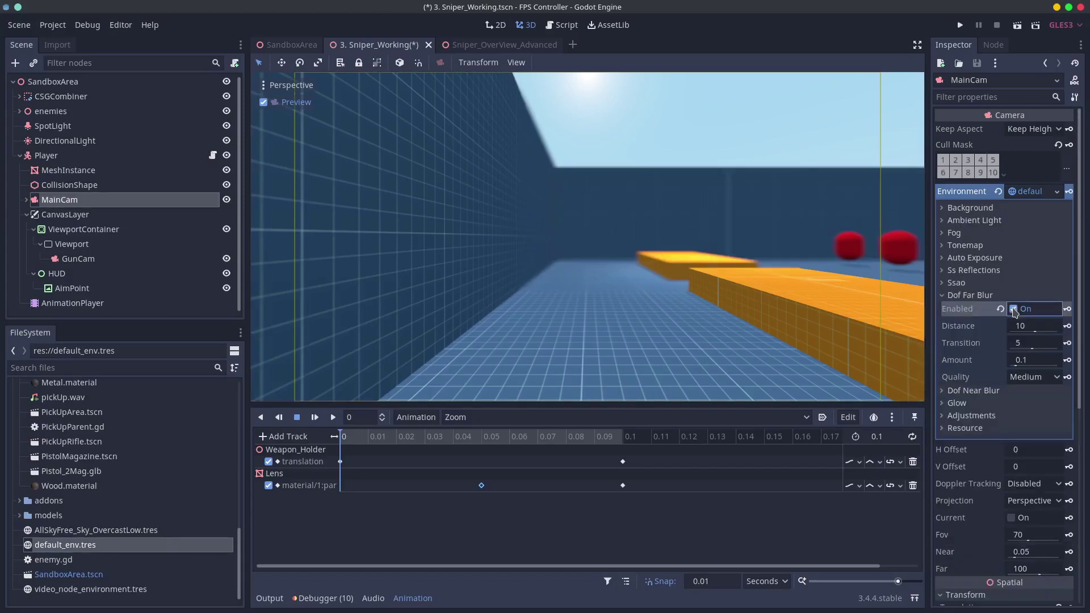
- Set MainCam's far blur distance to 4.4 and its transition to 3.06
{"action": "left_click_drag", "start_coordinate": [1034, 332], "coordinate": [1029, 331]}
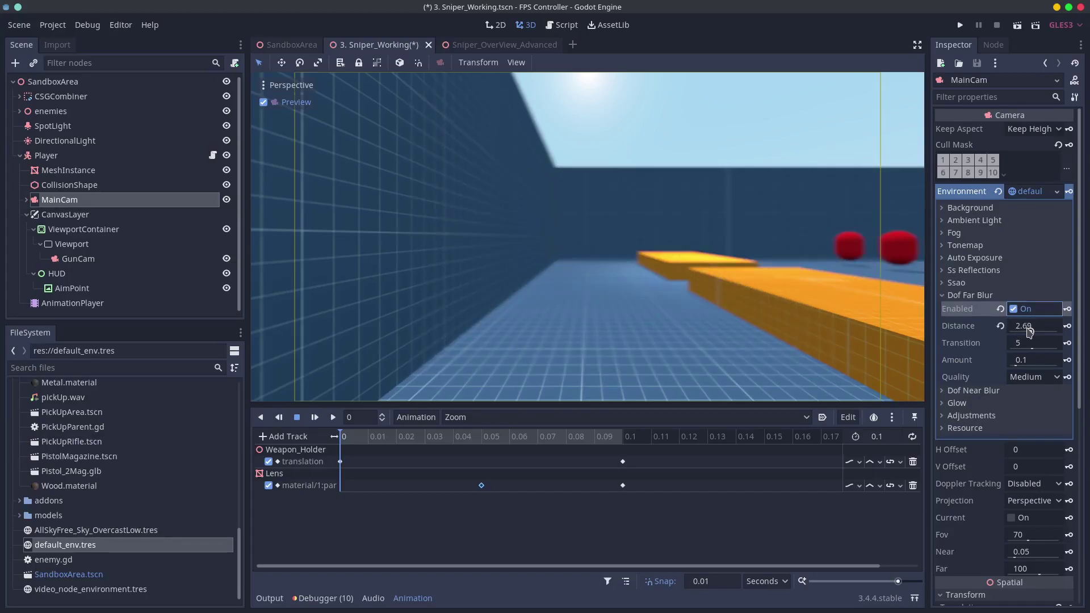
{"action": "left_click_drag", "start_coordinate": [1029, 331], "coordinate": [1033, 332]}
{"action": "left_click_drag", "start_coordinate": [1032, 348], "coordinate": [1033, 349]}
- Set MainCam's far blur amount to 0 and key it on a new Zoom animation track at 0 s
{"action": "left_click_drag", "start_coordinate": [1020, 367], "coordinate": [1009, 367]}
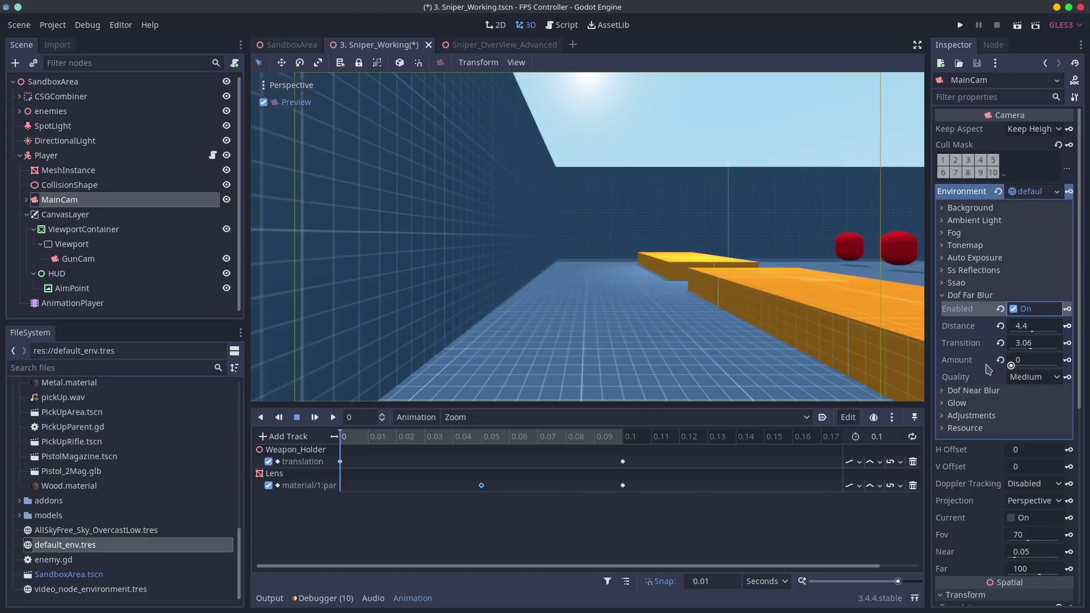
{"action": "left_click", "coordinate": [1067, 360]}
{"action": "left_click", "coordinate": [607, 339]}
- Key MainCam's far blur amount at 0.1 at the 0.1 s mark, and scrub back to the animation's start
{"action": "left_click", "coordinate": [623, 436]}
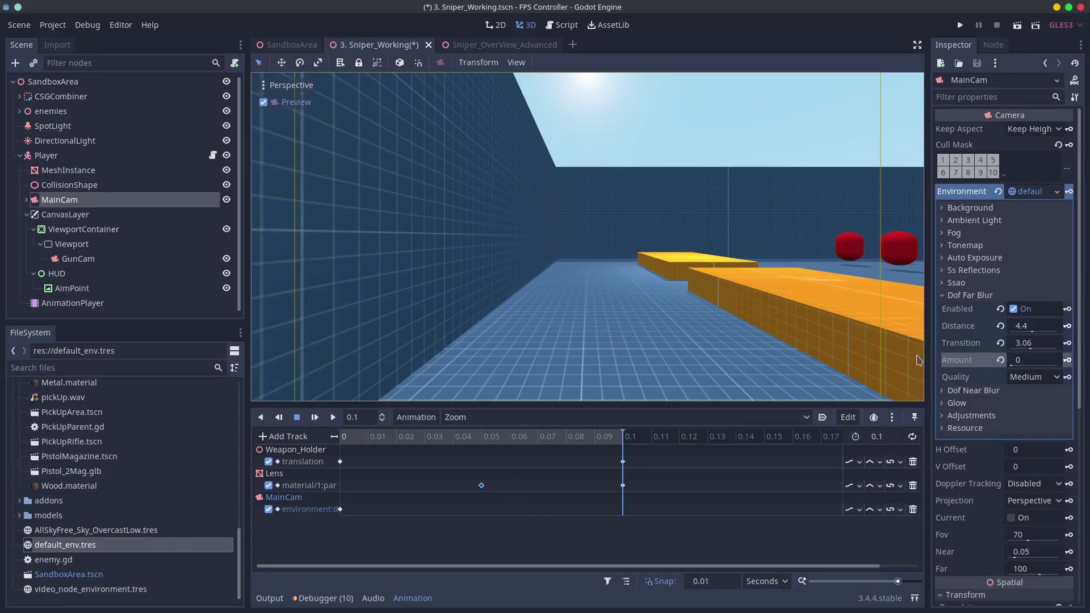
{"action": "left_click", "coordinate": [1020, 360]}
{"action": "type", "text": ".1"}
{"action": "key", "text": "Tab"}
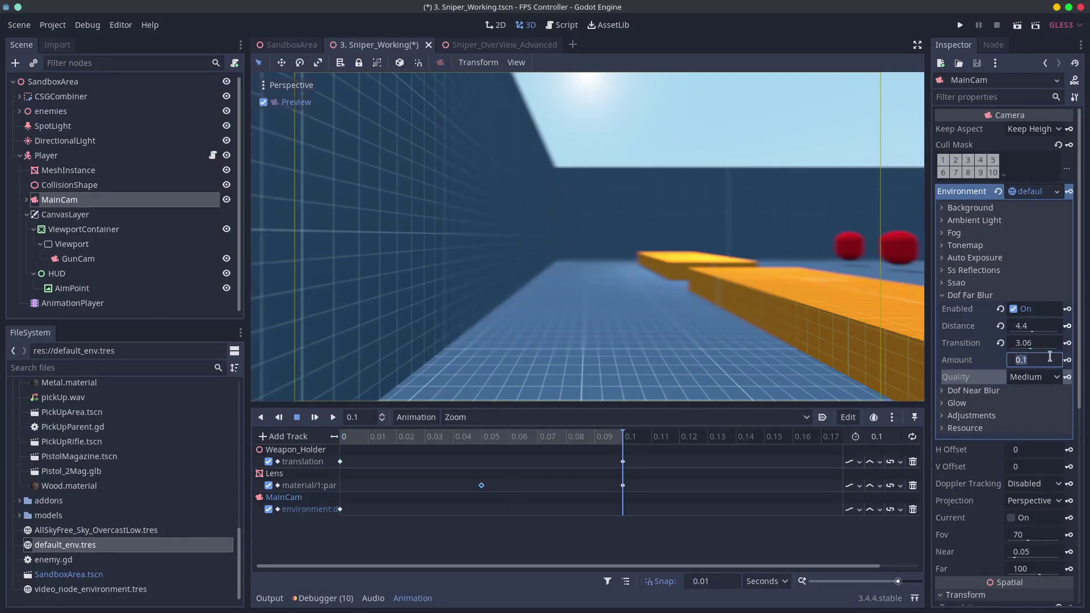
{"action": "left_click", "coordinate": [1066, 361]}
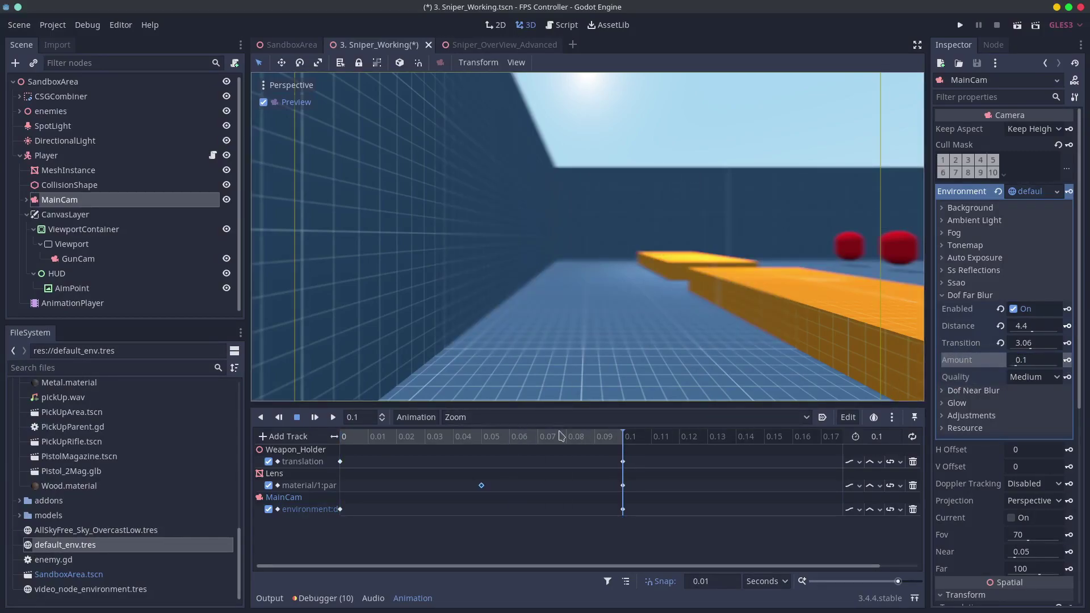
{"action": "left_click_drag", "start_coordinate": [559, 436], "coordinate": [304, 438]}
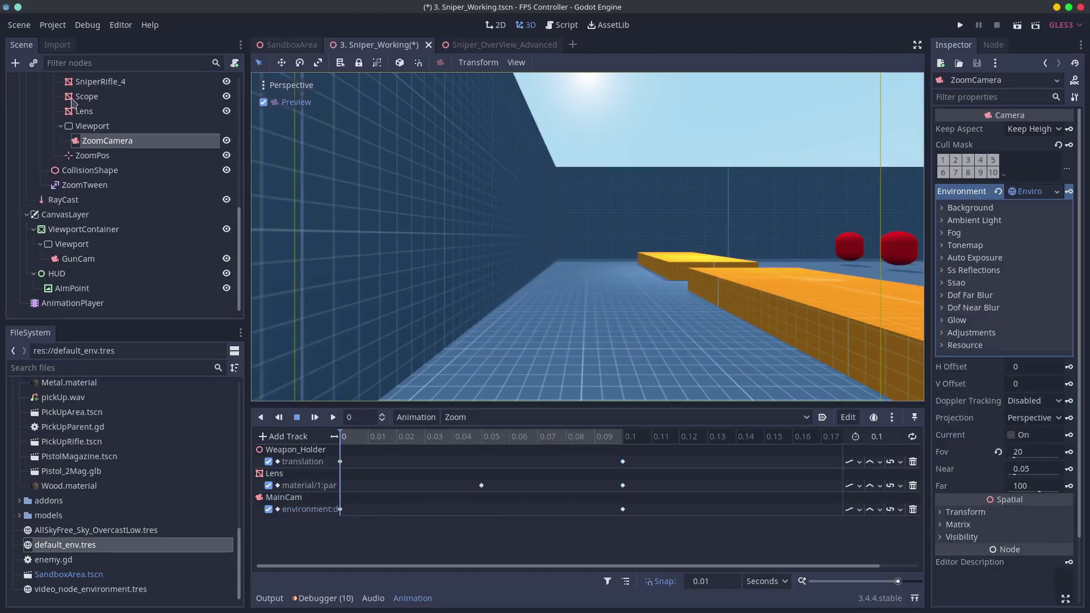
- Key the Lens material's transparent albedo colour on a new Zoom animation track at 0 s
{"action": "left_click", "coordinate": [80, 112]}
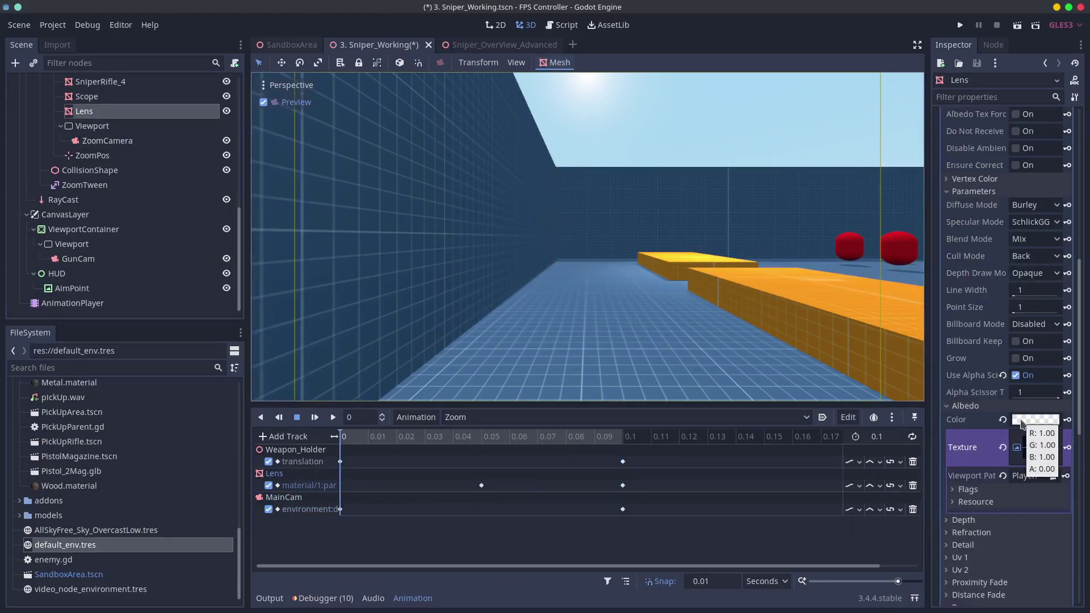
{"action": "left_click", "coordinate": [1021, 423]}
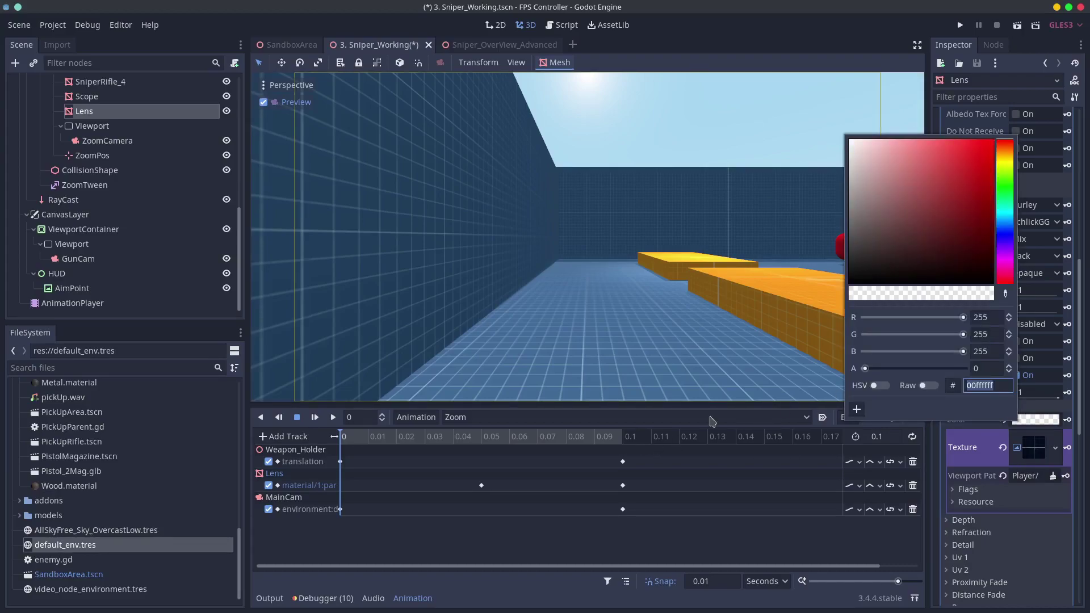
{"action": "left_click", "coordinate": [1067, 421]}
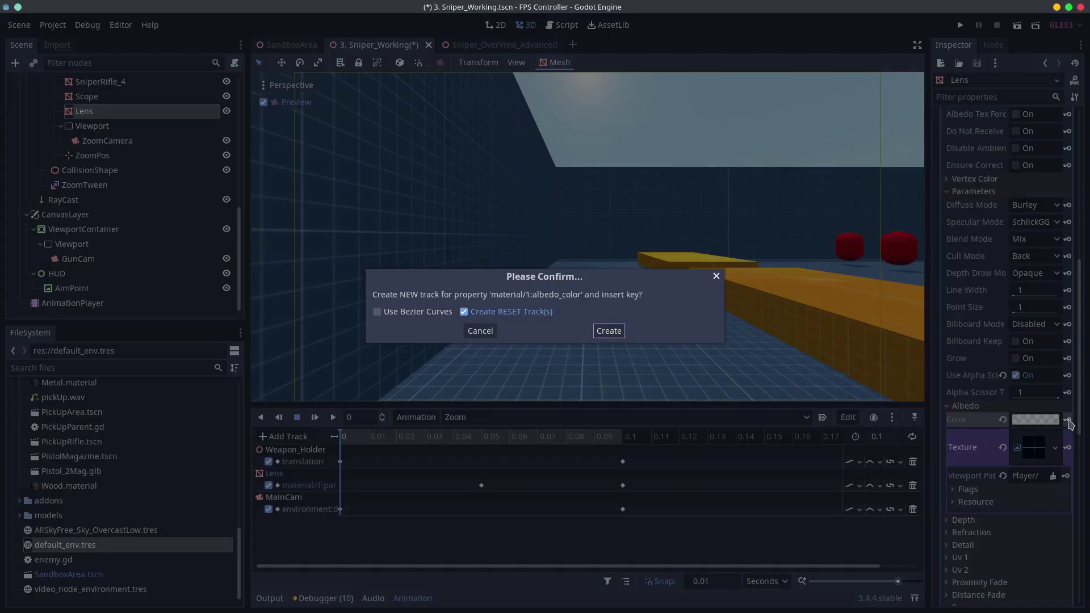
{"action": "left_click", "coordinate": [609, 331]}
- Key the Lens albedo colour at 0.1 s with its alpha set to 255
{"action": "left_click_drag", "start_coordinate": [593, 437], "coordinate": [686, 436]}
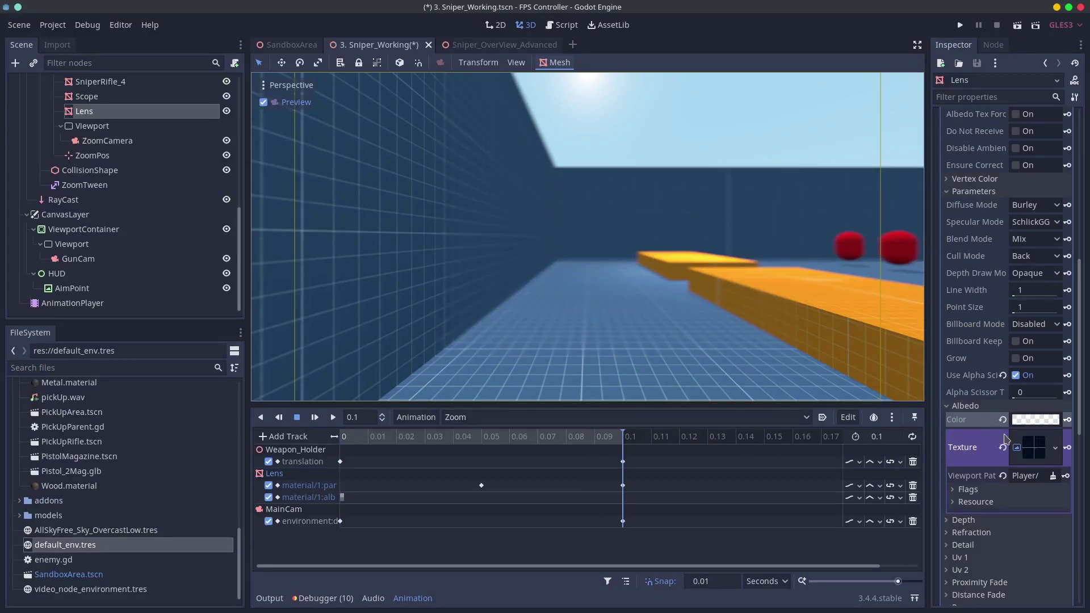
{"action": "left_click", "coordinate": [1018, 420]}
{"action": "left_click_drag", "start_coordinate": [867, 368], "coordinate": [1088, 375]}
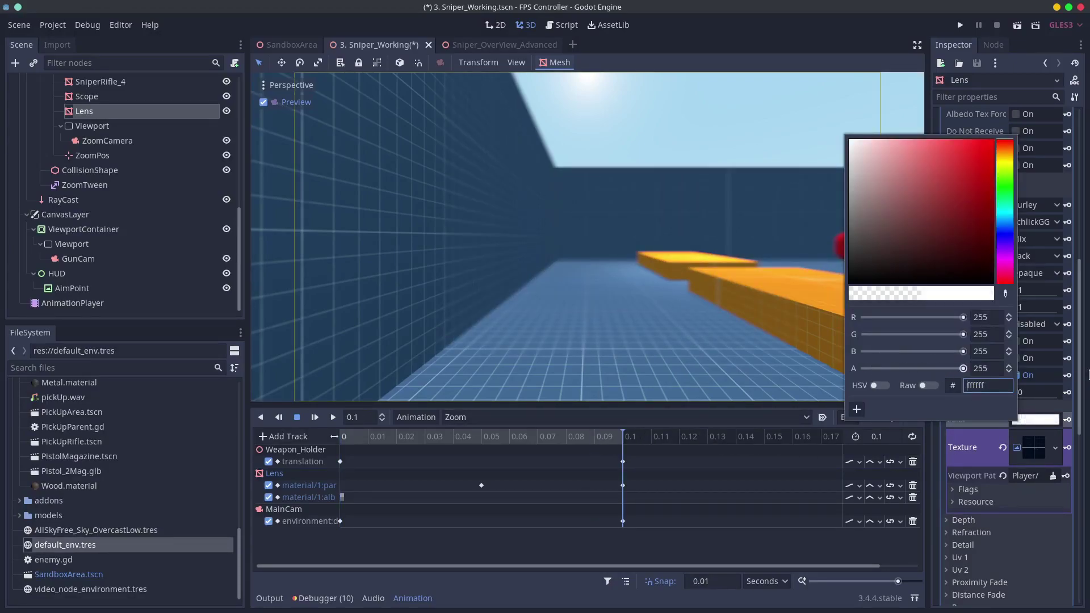
{"action": "left_click", "coordinate": [804, 325]}
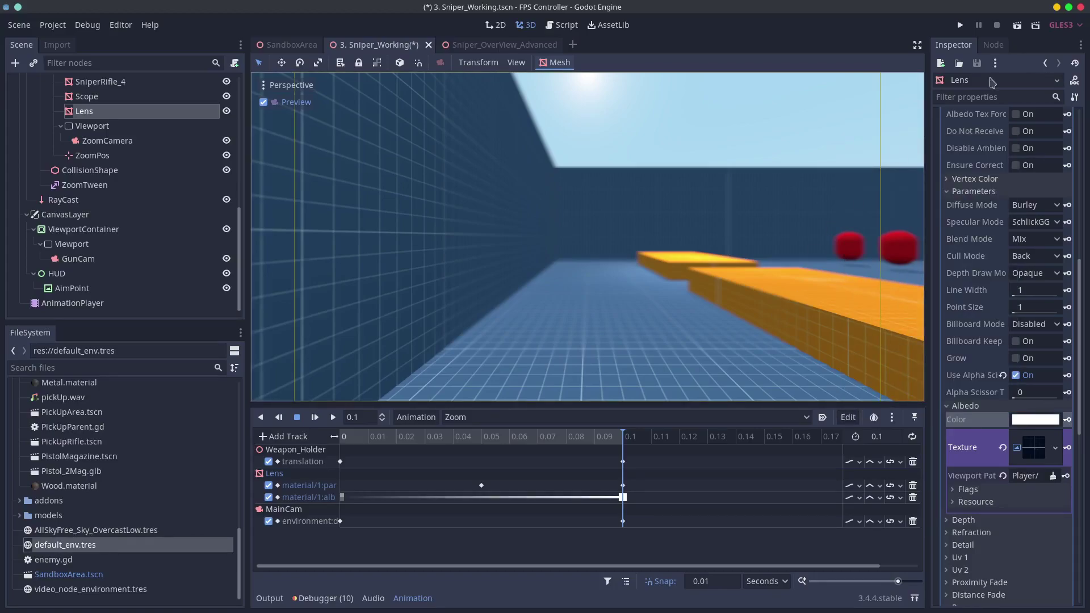
- Run the current scene and test aiming in and out of the scope with the background blur while walking
{"action": "left_click", "coordinate": [1016, 25]}
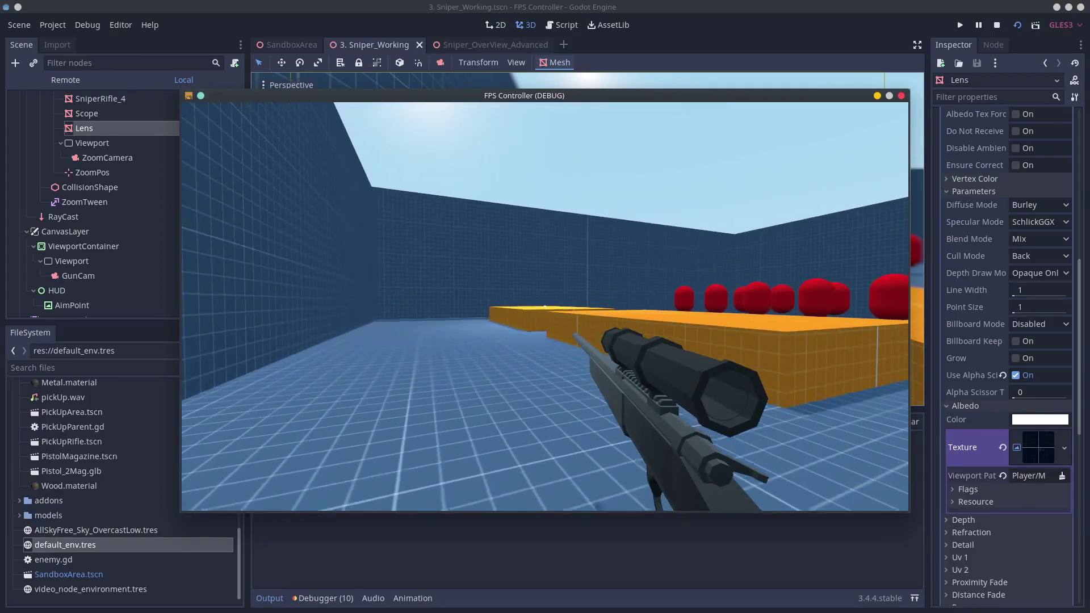
{"action": "right_click", "coordinate": [544, 306]}
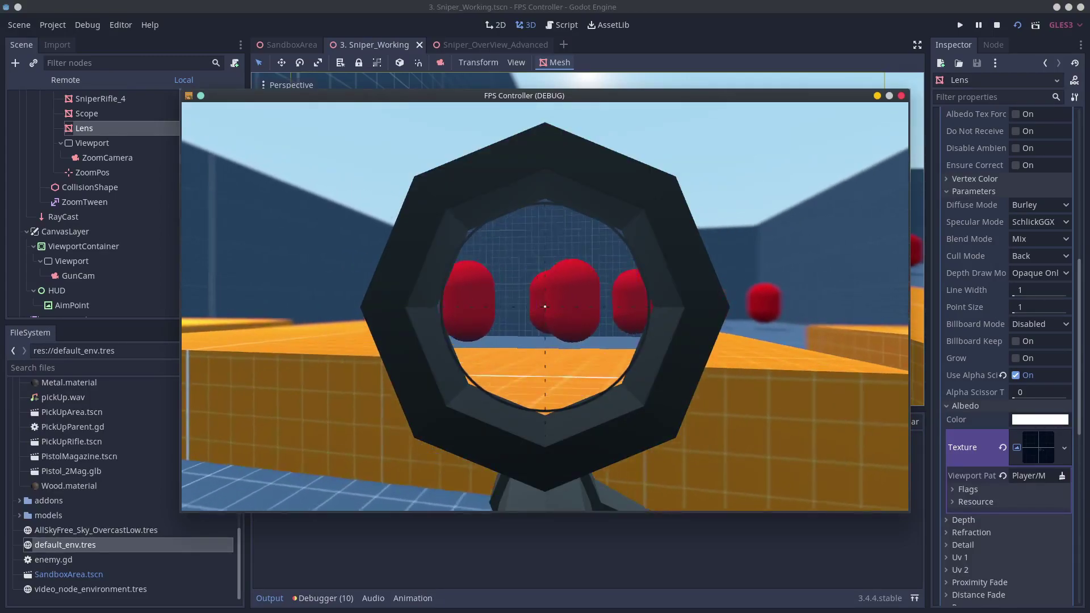
{"action": "key", "text": "w"}
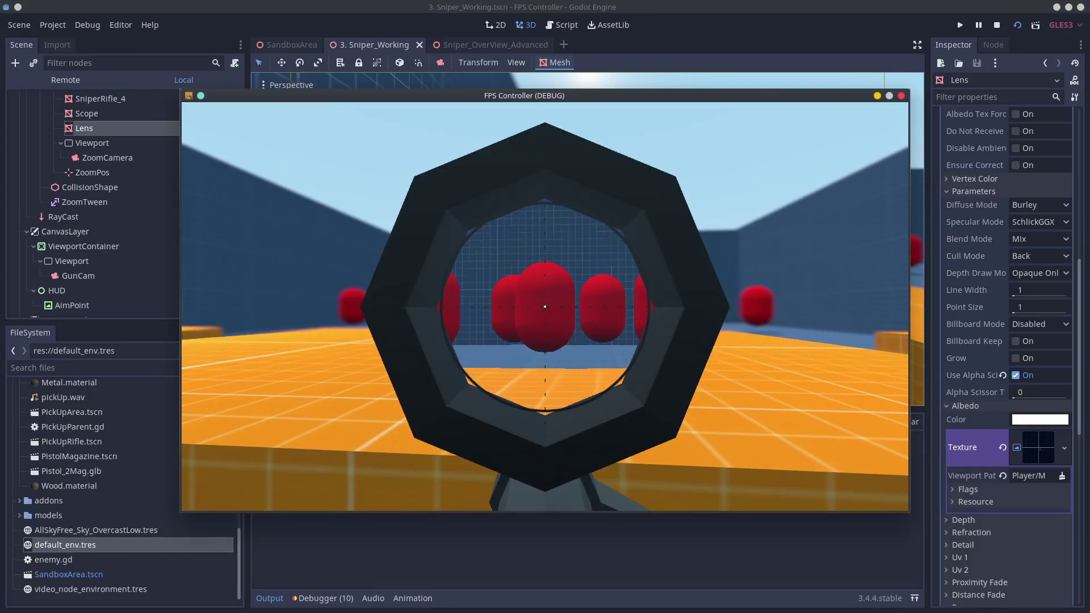
{"action": "right_click", "coordinate": [545, 306]}
{"action": "right_click", "coordinate": [545, 307]}
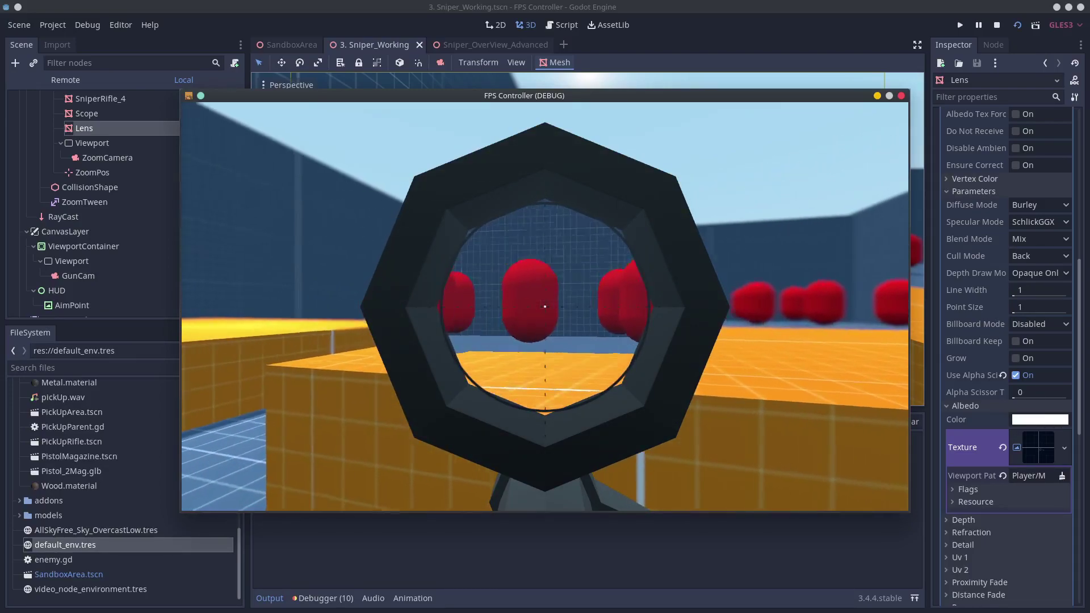
- Recheck aiming in and out of the picture-in-picture scope in the running game, and quit it
{"action": "right_click", "coordinate": [545, 307]}
{"action": "right_click", "coordinate": [545, 307]}
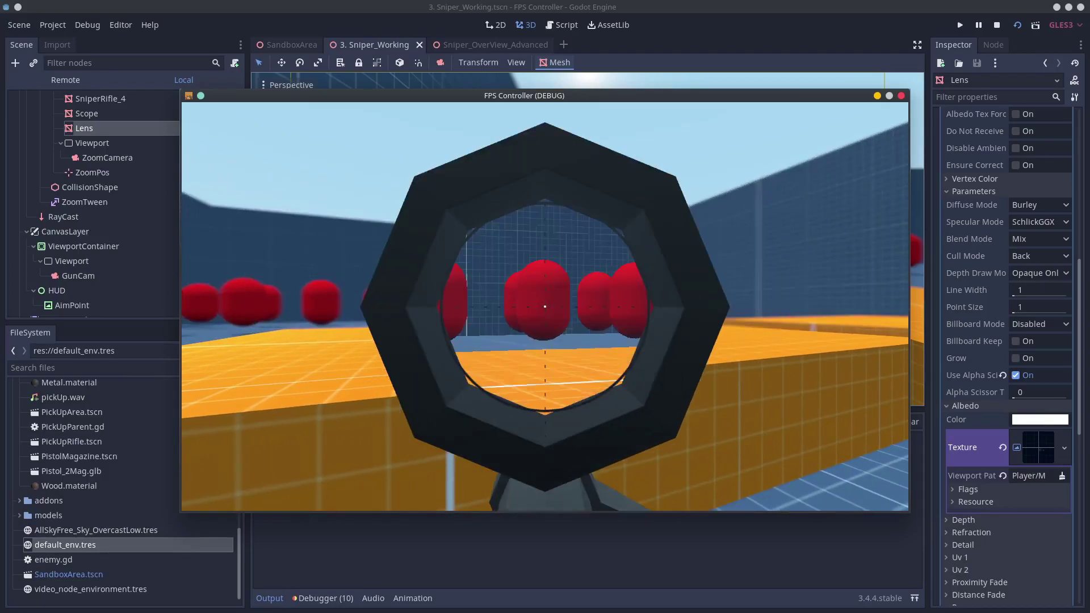
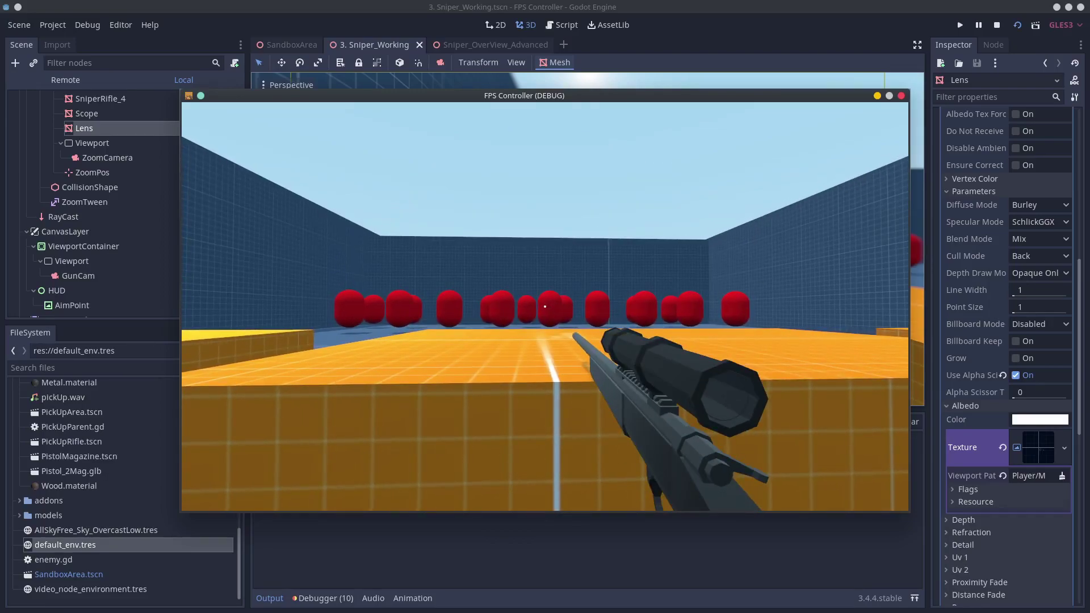
{"action": "key", "text": "Escape"}
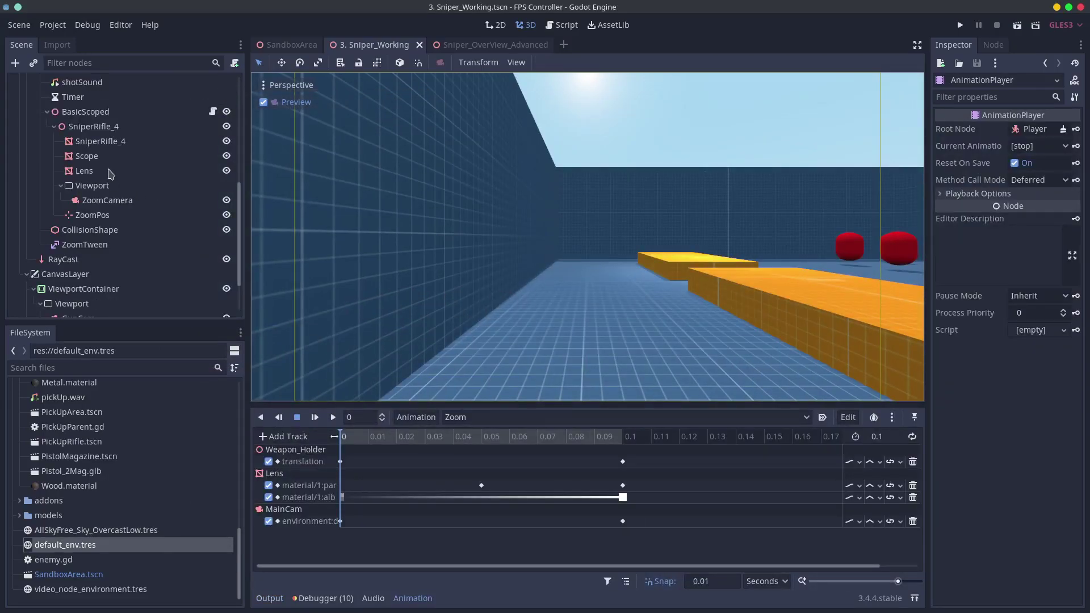
- Make the material in slot 1 of the Lens mesh unique
{"action": "left_click", "coordinate": [85, 171]}
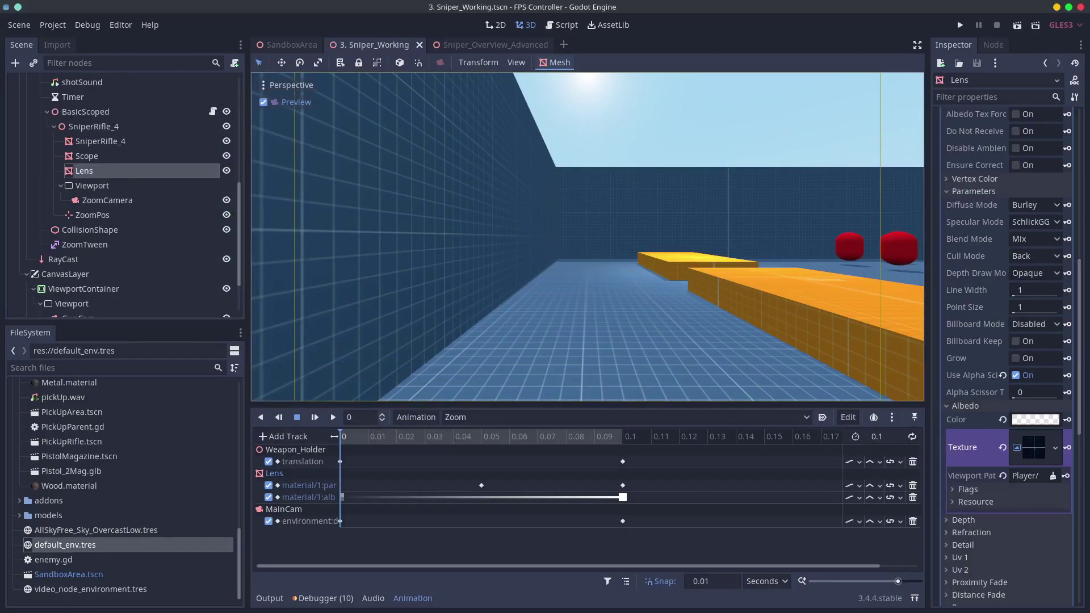
{"action": "scroll", "coordinate": [999, 238], "scroll_direction": "up", "scroll_amount": 8}
{"action": "left_click", "coordinate": [1056, 252]}
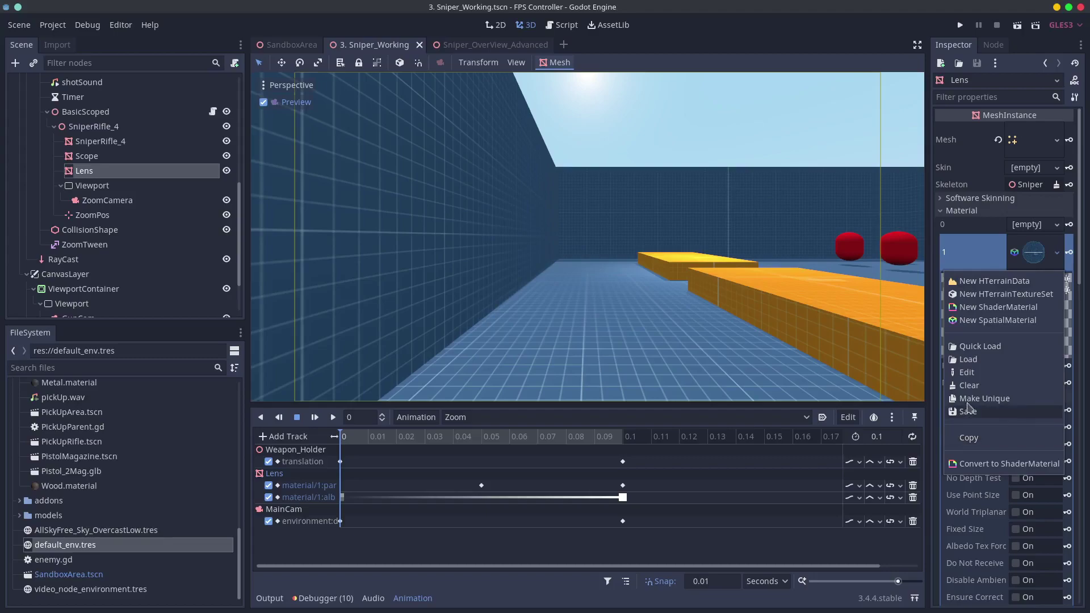
{"action": "left_click", "coordinate": [996, 399]}
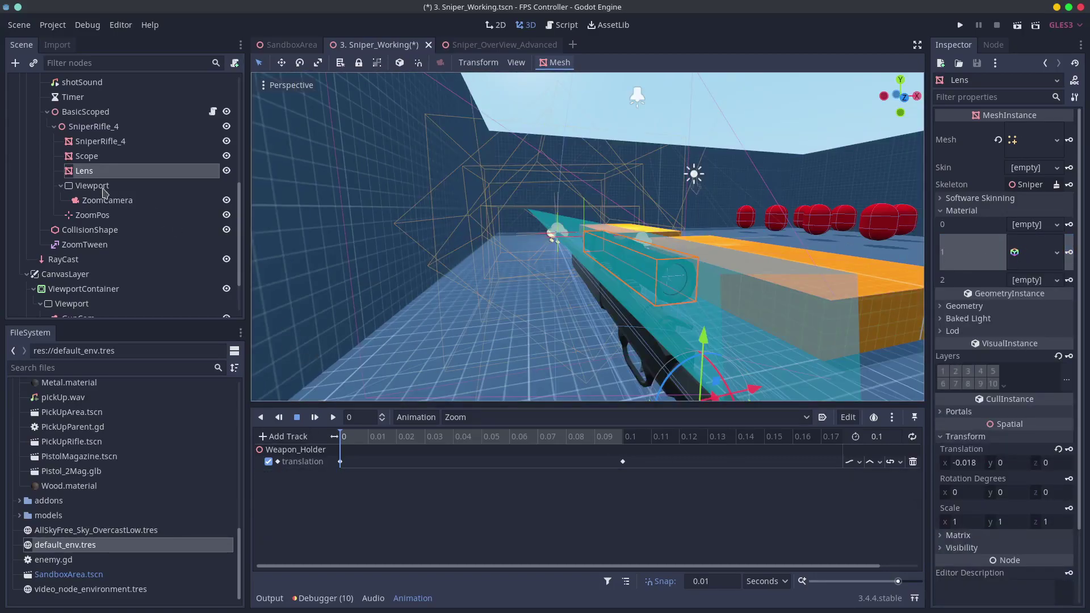
- Delete the rifle's Viewport node with its ZoomCamera child, and the ZoomPos node
{"action": "left_click", "coordinate": [100, 200]}
{"action": "left_click", "coordinate": [96, 188]}
{"action": "key", "text": "Delete"}
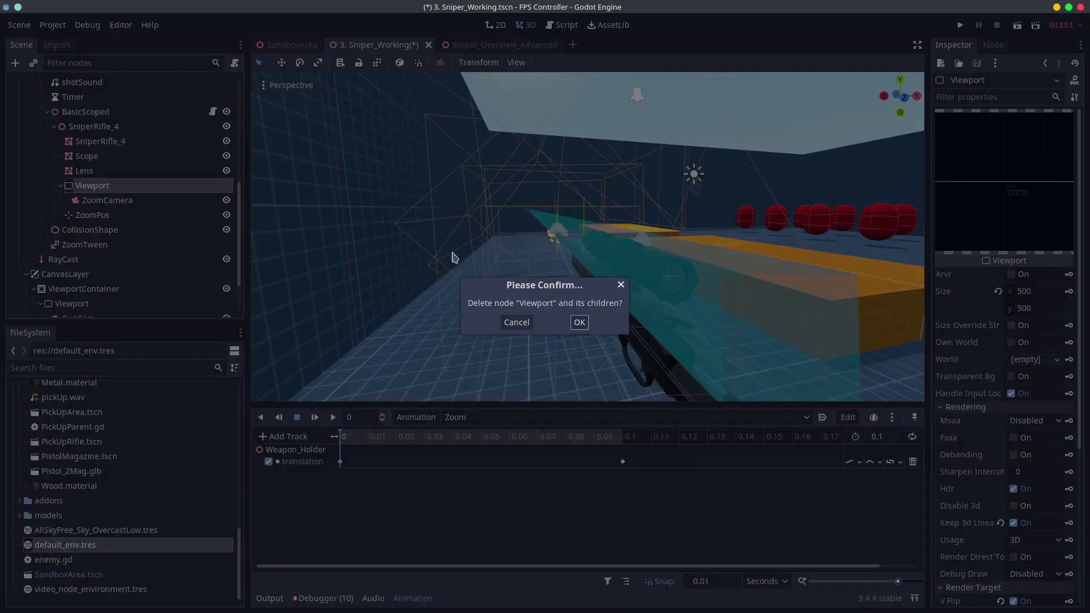
{"action": "left_click", "coordinate": [579, 322]}
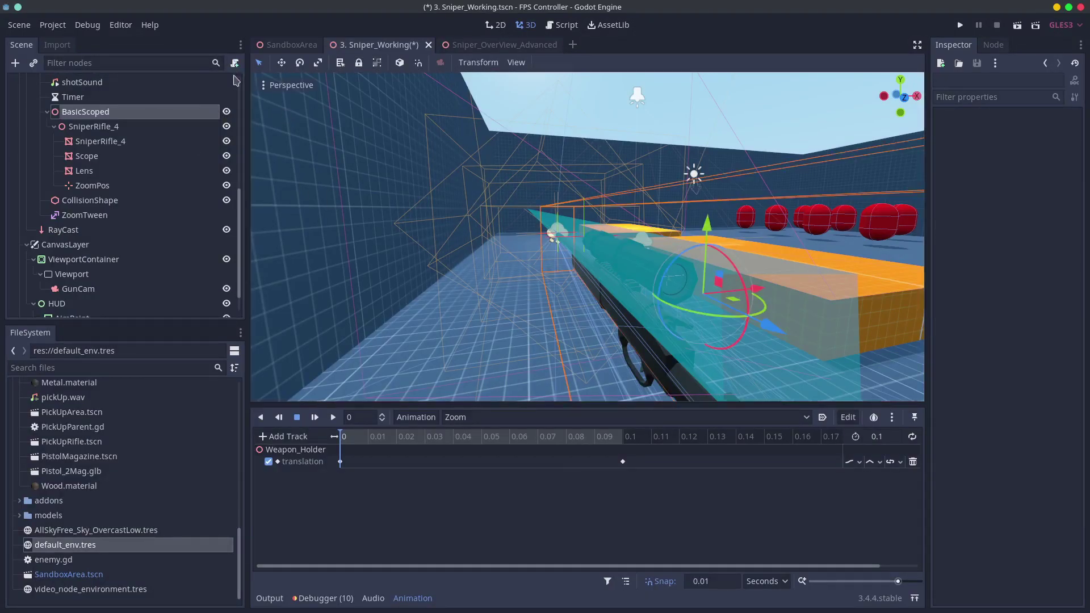
{"action": "left_click", "coordinate": [92, 186]}
{"action": "key", "text": "Delete"}
{"action": "left_click", "coordinate": [570, 323]}
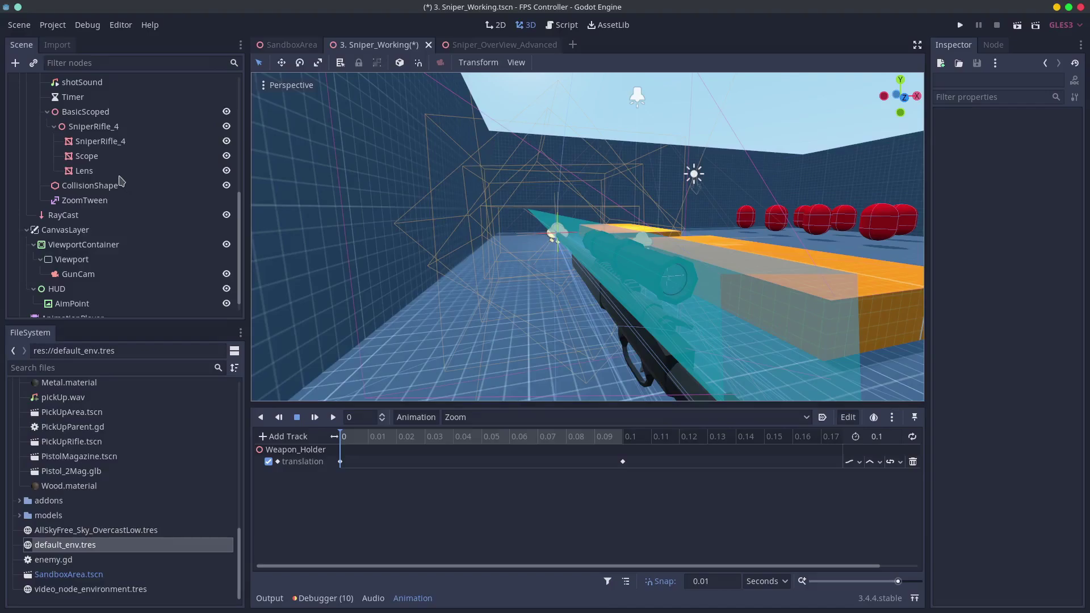
- Run the current scene and test aiming in and out of the scope without the lens viewport
{"action": "scroll", "coordinate": [114, 176], "scroll_direction": "up", "scroll_amount": 5}
{"action": "left_click", "coordinate": [41, 143]}
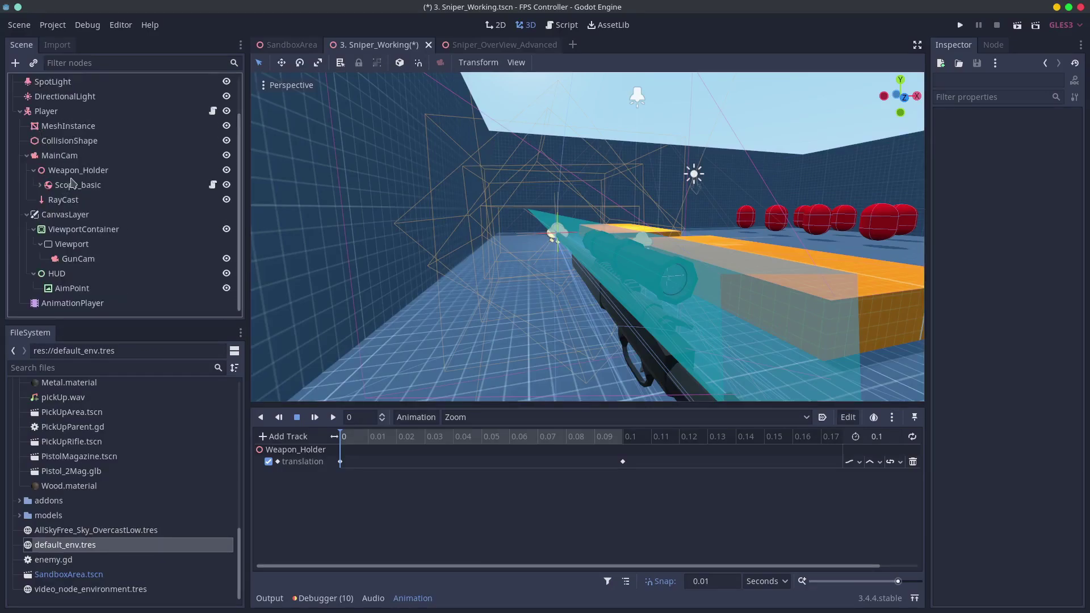
{"action": "mouse_move", "coordinate": [461, 233]}
{"action": "middle_mouse_down"}
{"action": "mouse_move", "coordinate": [442, 227]}
{"action": "mouse_move", "coordinate": [467, 235]}
{"action": "middle_mouse_up"}
{"action": "scroll", "coordinate": [443, 228], "scroll_direction": "up", "scroll_amount": 4}
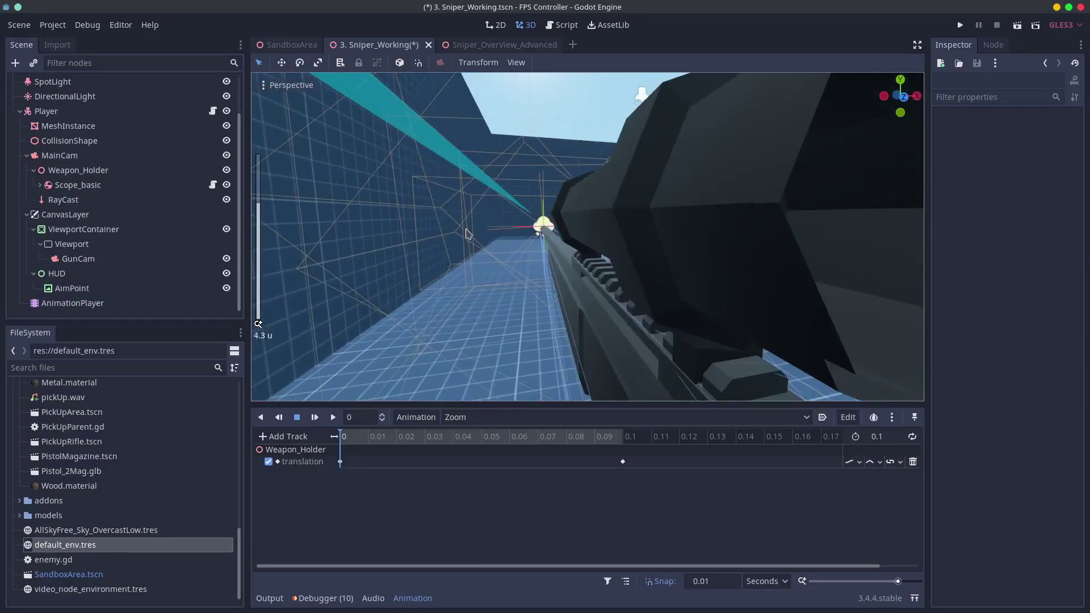
{"action": "scroll", "coordinate": [463, 231], "scroll_direction": "down", "scroll_amount": 4}
{"action": "left_click", "coordinate": [1017, 25]}
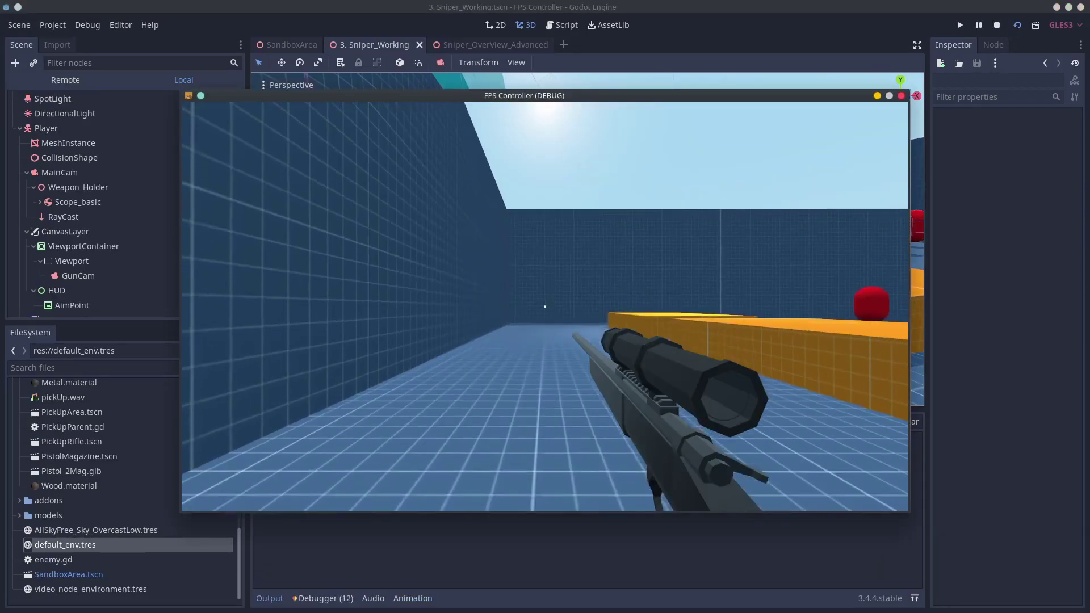
{"action": "right_click", "coordinate": [545, 306]}
{"action": "key", "text": "w"}
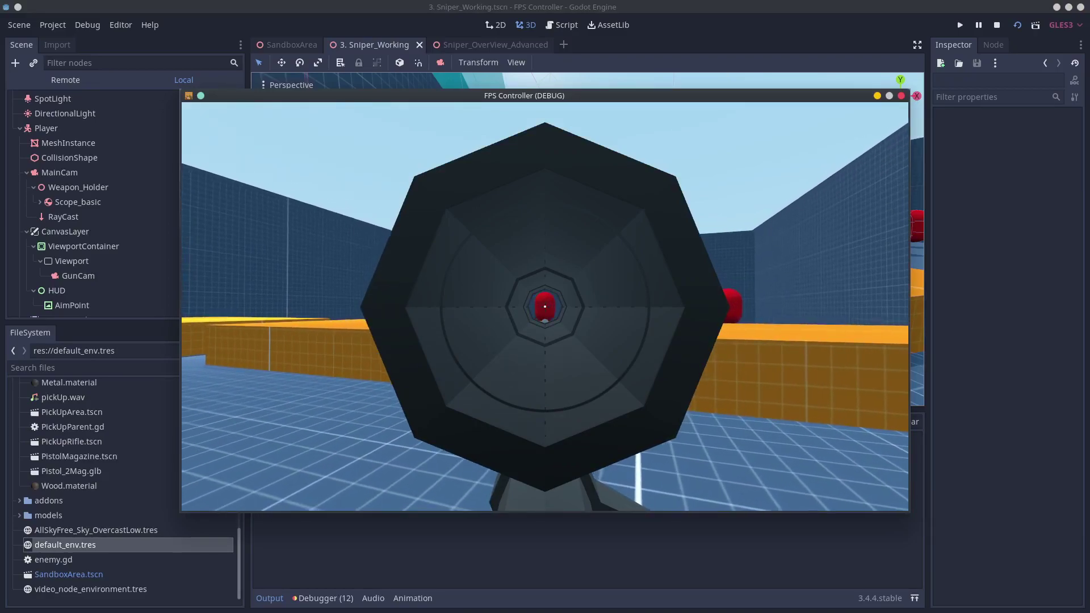
{"action": "right_click", "coordinate": [545, 306]}
{"action": "right_click", "coordinate": [544, 307]}
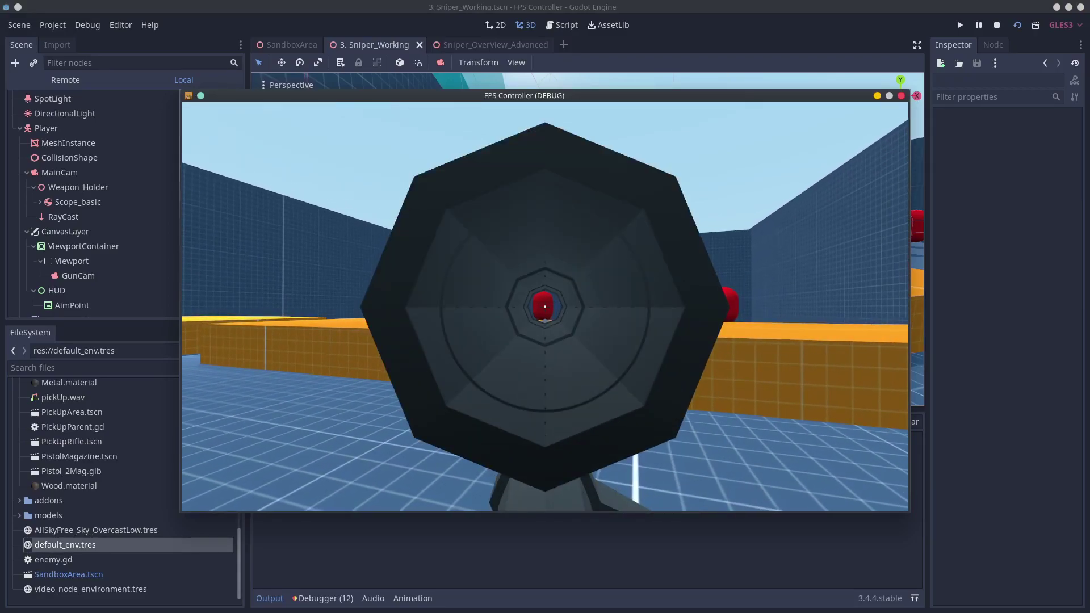
{"action": "right_click", "coordinate": [545, 306]}
{"action": "right_click", "coordinate": [545, 307]}
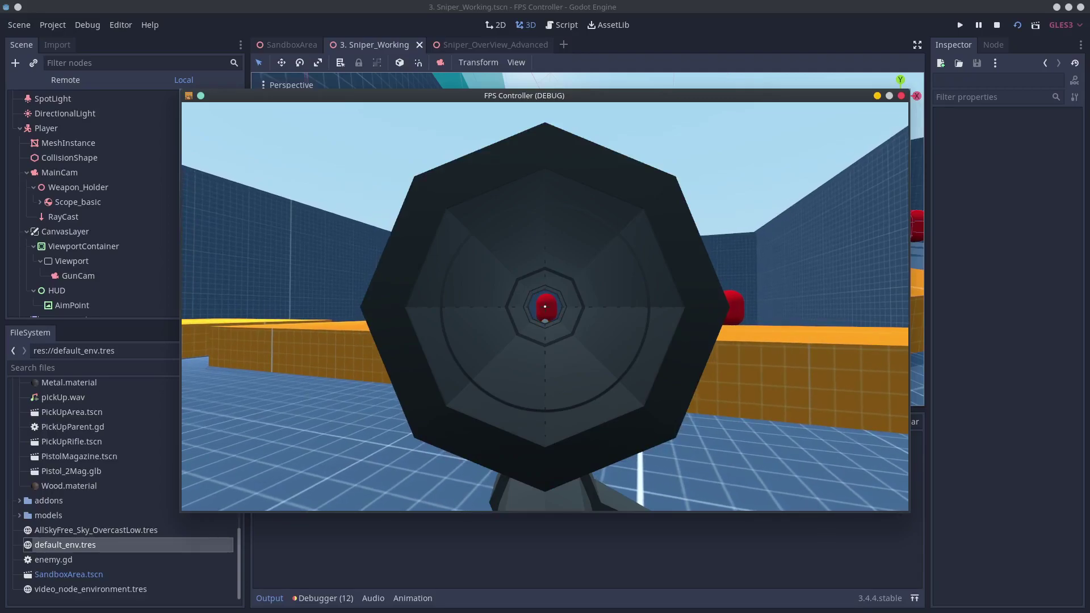
- Walk toward the red targets in the running game, and quit it after leaving the scope view
{"action": "key", "text": "w"}
{"action": "right_click", "coordinate": [545, 306]}
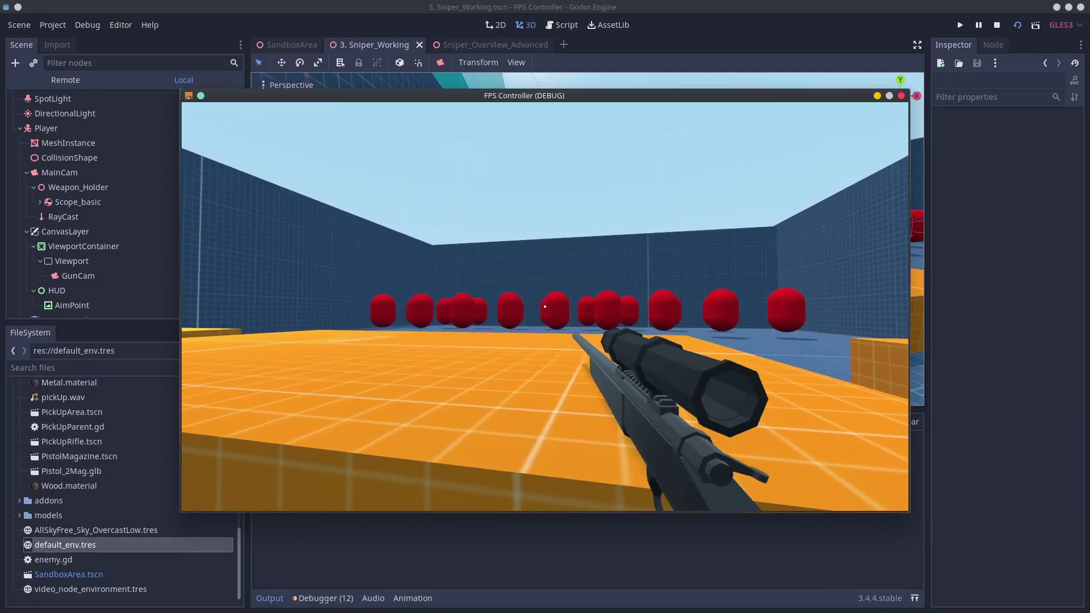
{"action": "key", "text": "alt+Tab"}
{"action": "key", "text": "alt+Tab"}
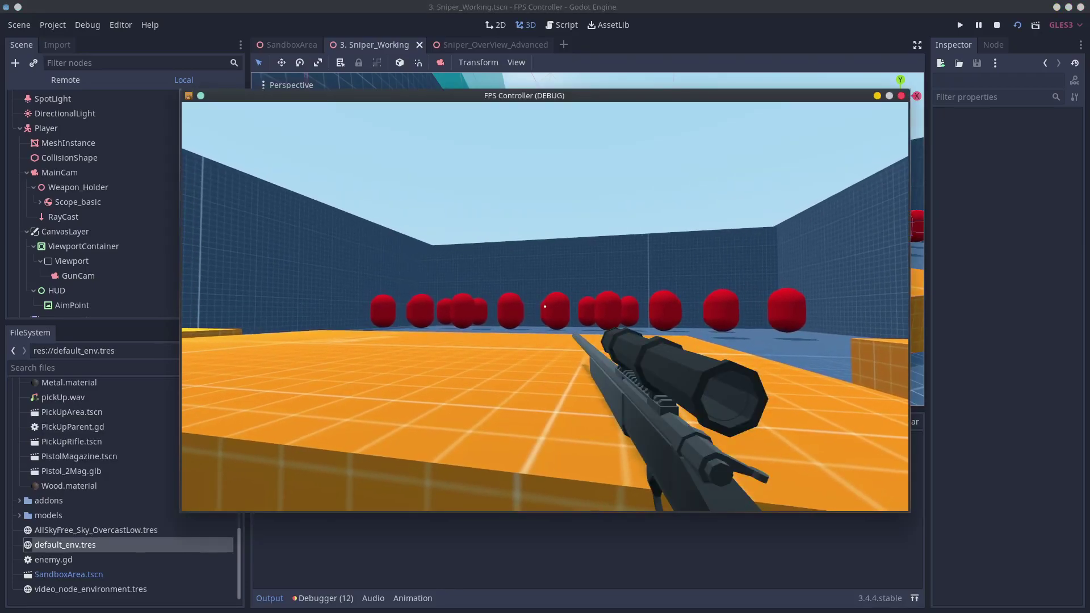
{"action": "key", "text": "Escape"}
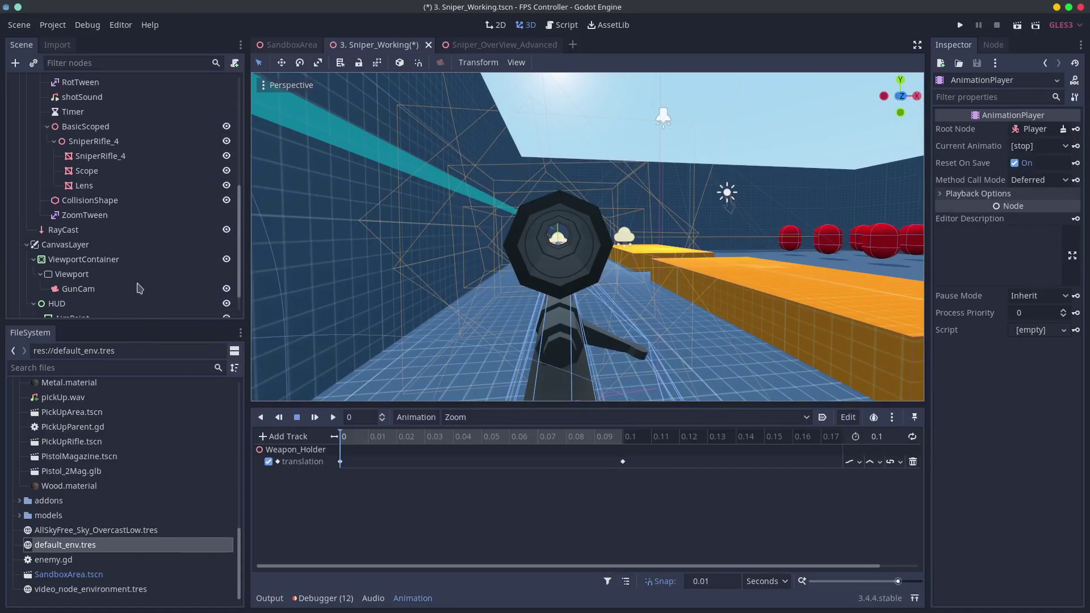
- Key MainCam's field of view at 70 on a new Zoom animation track at 0 s
{"action": "scroll", "coordinate": [125, 284], "scroll_direction": "up", "scroll_amount": 5}
{"action": "left_click", "coordinate": [34, 159]}
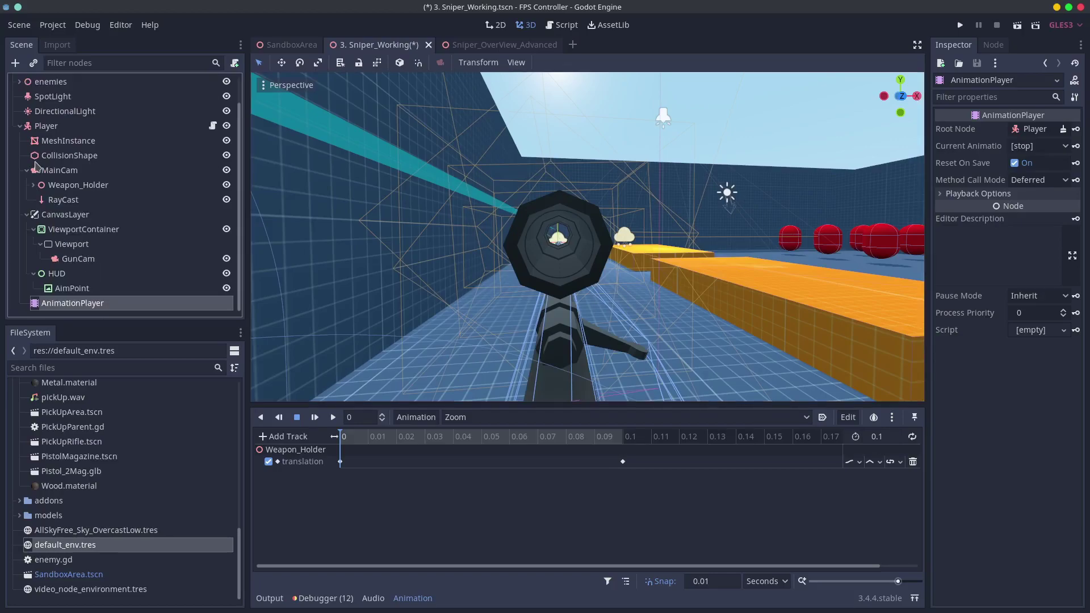
{"action": "left_click", "coordinate": [59, 171]}
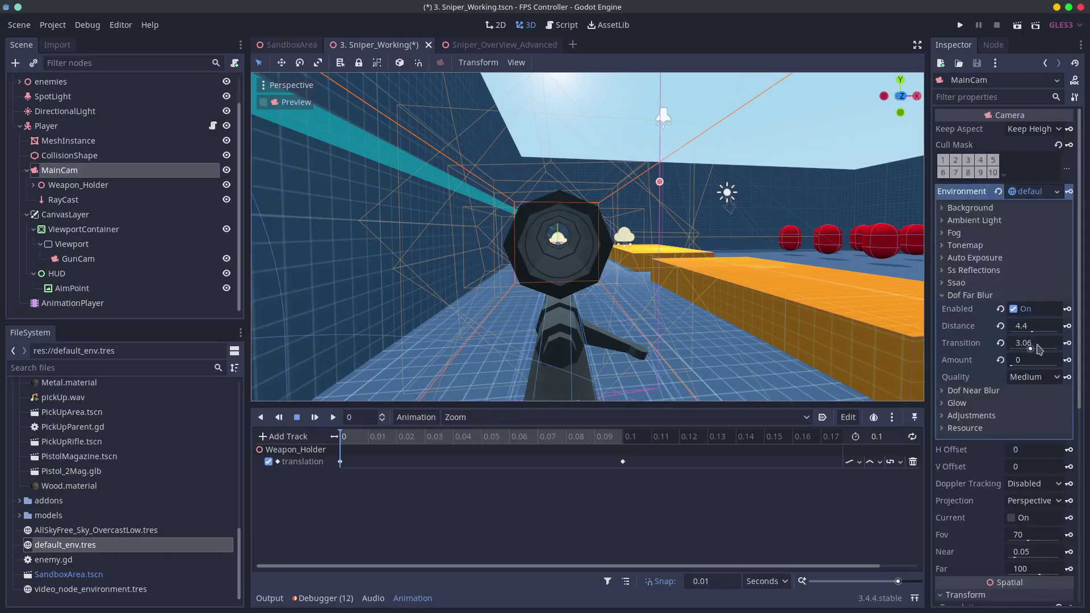
{"action": "scroll", "coordinate": [1020, 347], "scroll_direction": "down", "scroll_amount": 3}
{"action": "scroll", "coordinate": [1020, 347], "scroll_direction": "down", "scroll_amount": 4}
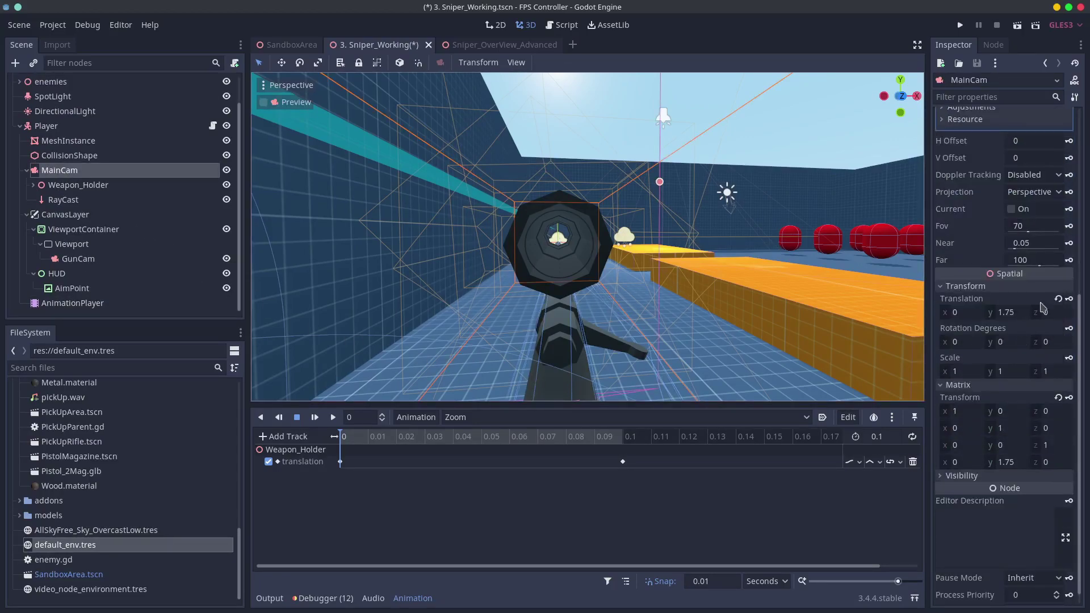
{"action": "left_click", "coordinate": [1069, 226]}
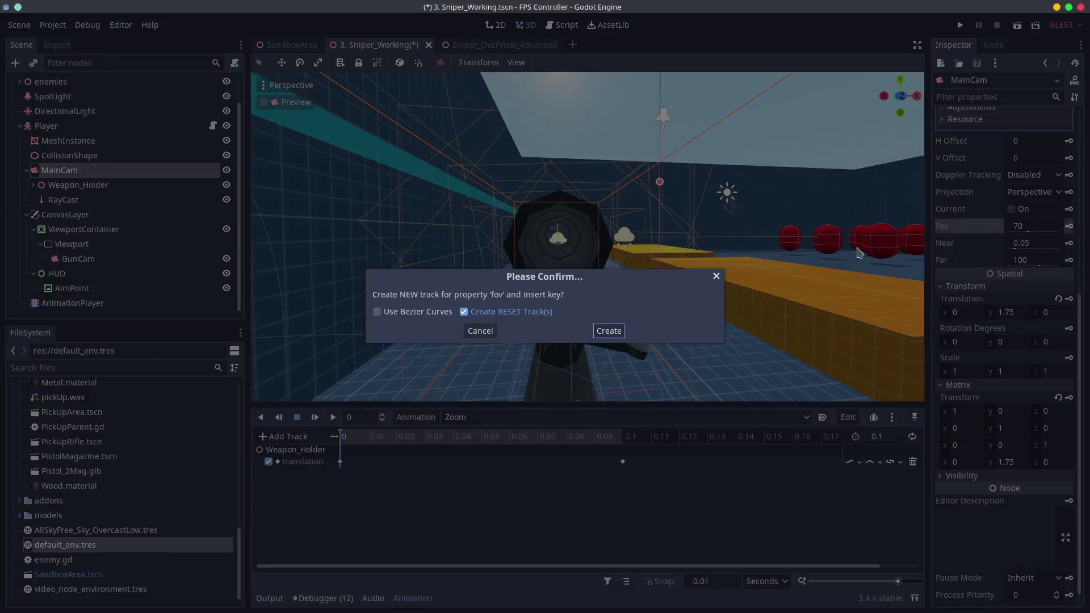
{"action": "left_click", "coordinate": [609, 331]}
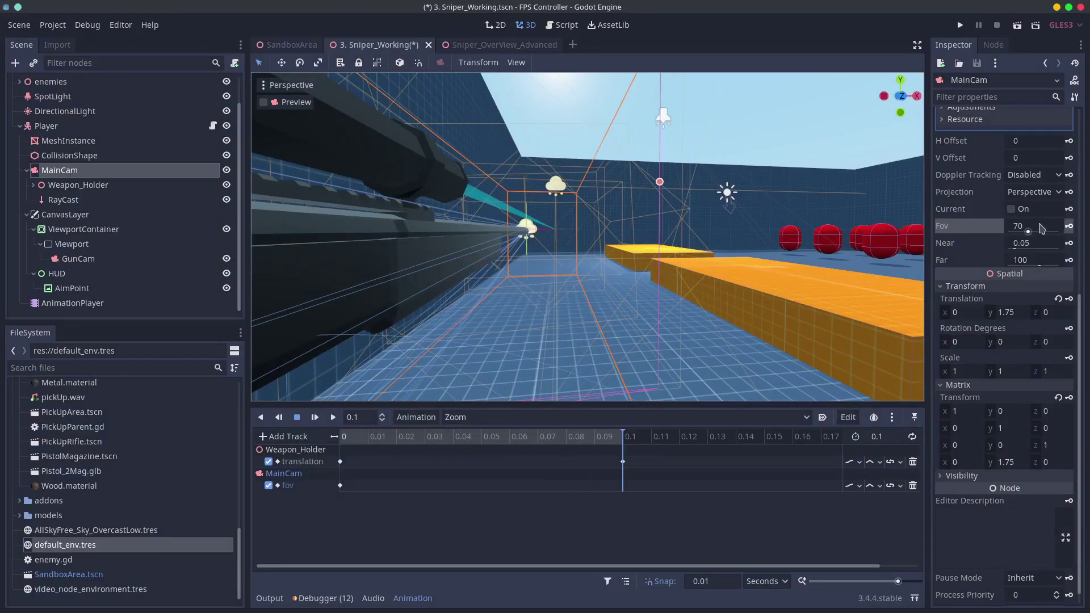
- Key MainCam's field of view at 20 at the 0.1 s mark, and save the scene with the animation rewound to its start
{"action": "left_click", "coordinate": [1042, 228]}
{"action": "type", "text": "2"}
{"action": "key", "text": "Tab"}
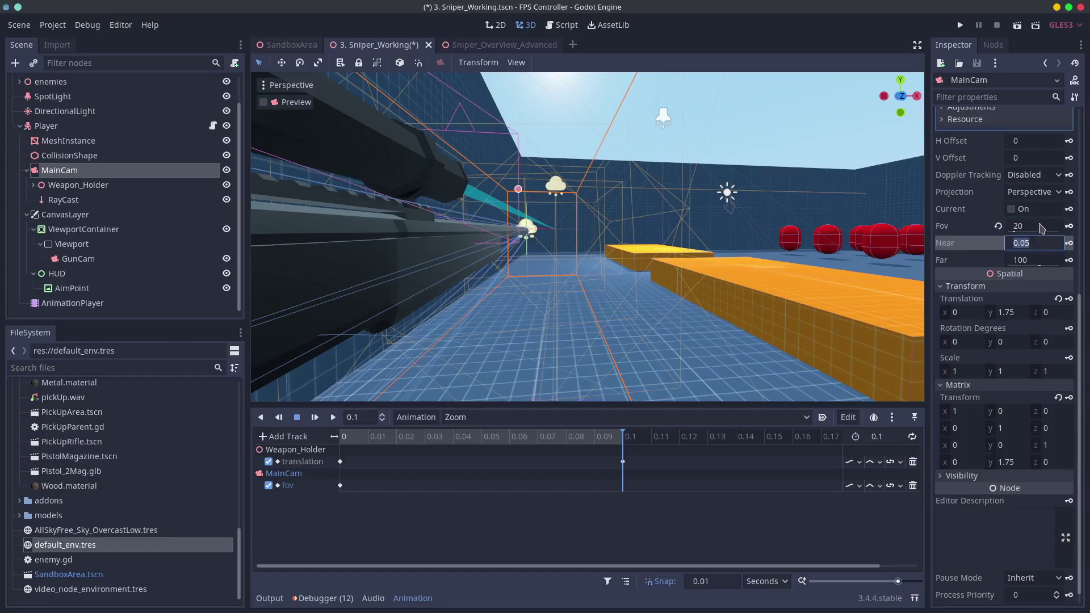
{"action": "left_click", "coordinate": [1069, 227]}
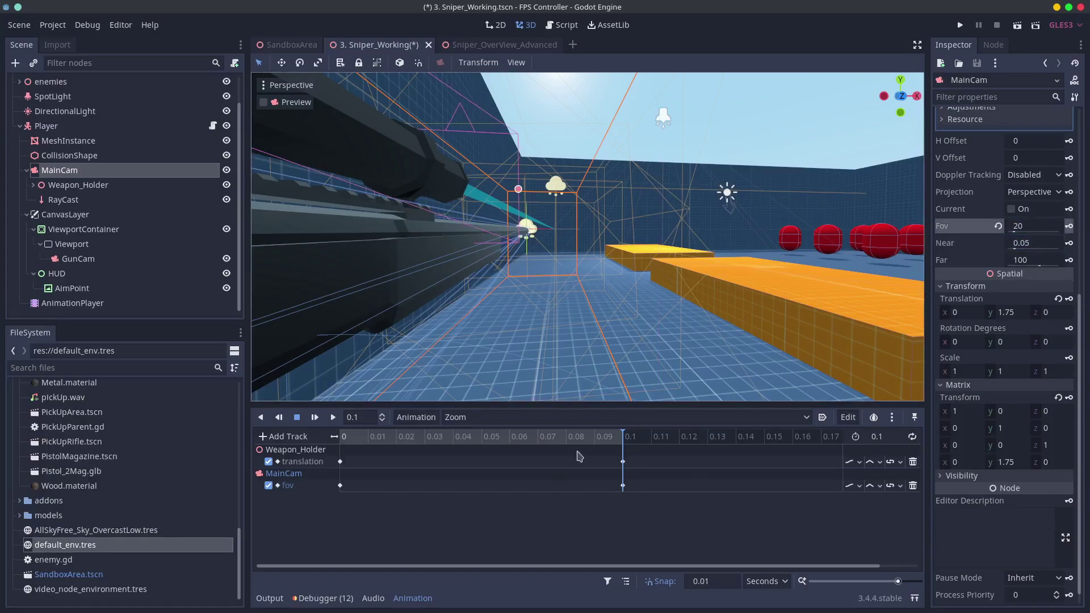
{"action": "left_click_drag", "start_coordinate": [607, 436], "coordinate": [250, 435]}
{"action": "key", "text": "ctrl+s"}
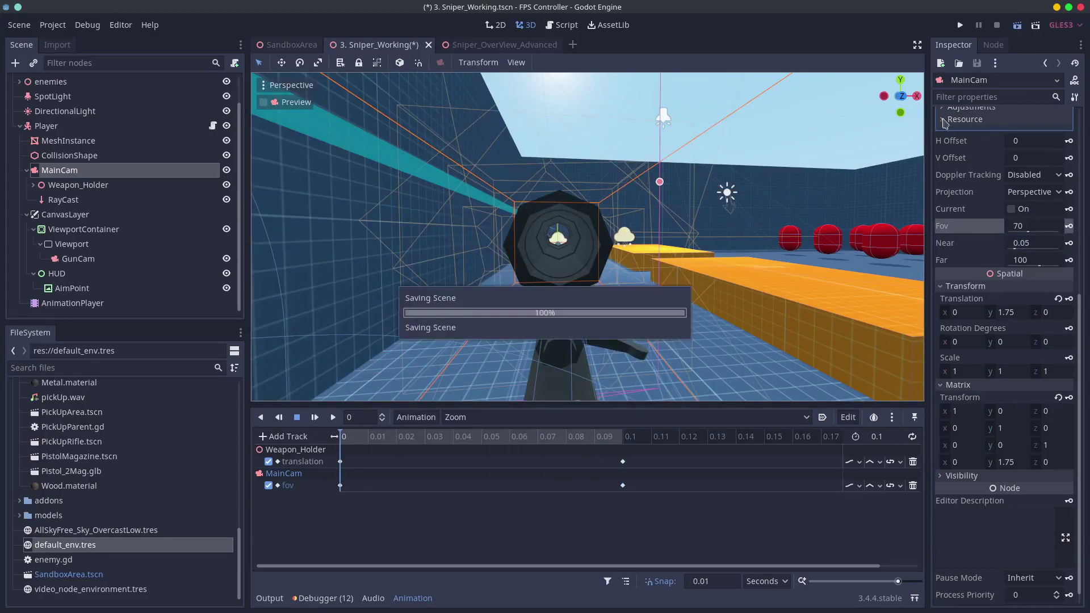
- Key GunCam's field of view at 70 on a new Zoom animation track at 0 s
{"action": "left_click", "coordinate": [74, 258]}
{"action": "left_click", "coordinate": [72, 302]}
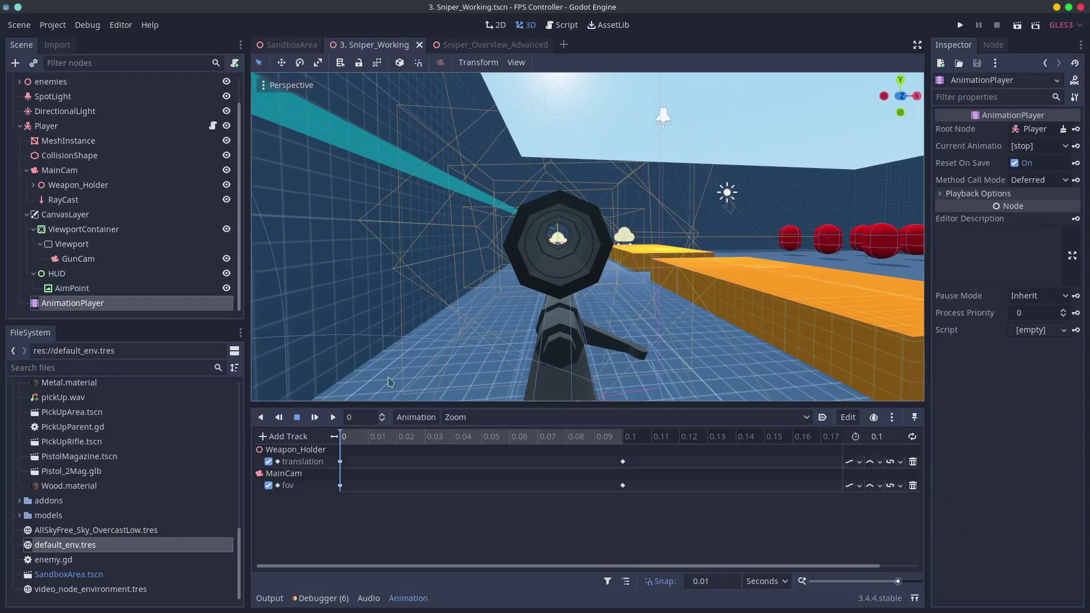
{"action": "left_click", "coordinate": [101, 259]}
{"action": "left_click", "coordinate": [1069, 293]}
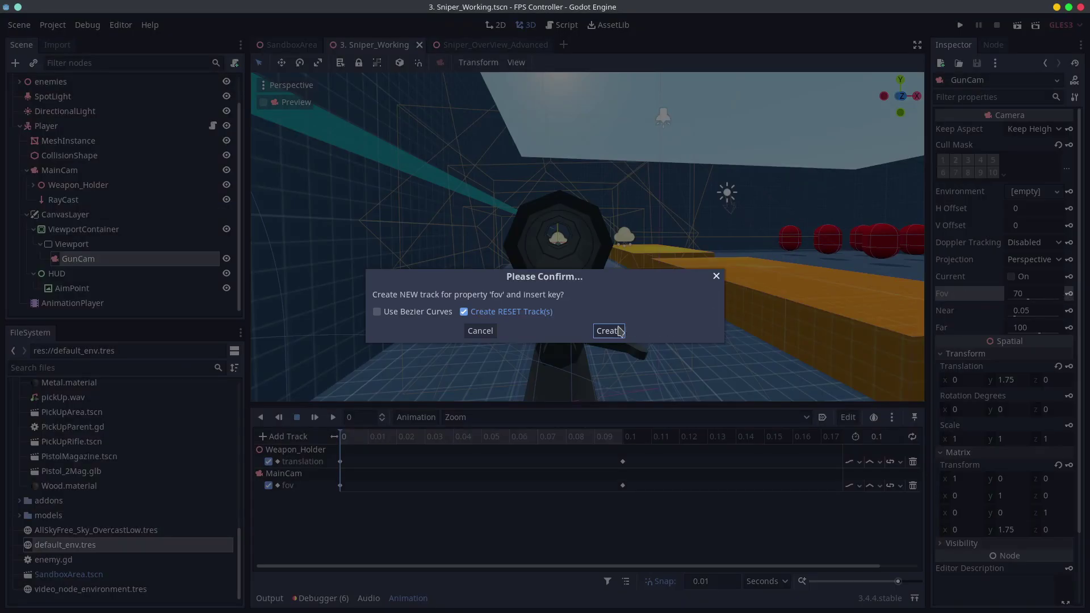
{"action": "left_click", "coordinate": [619, 331]}
- Key GunCam's field of view at 3 at the 0.1 s mark, and return the playhead to 0 s
{"action": "left_click", "coordinate": [1032, 294]}
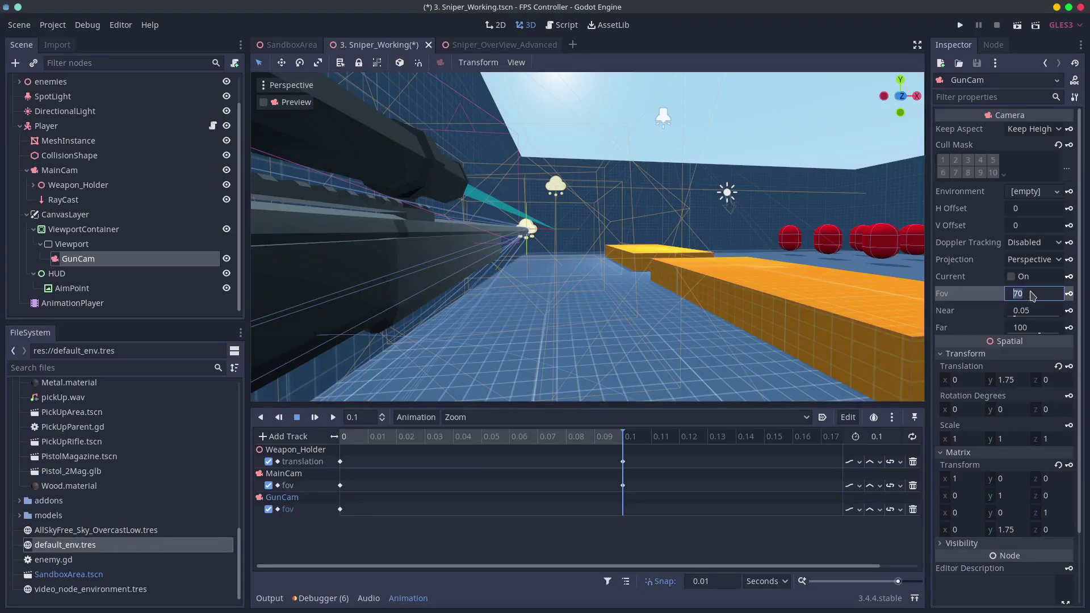
{"action": "type", "text": "3"}
{"action": "key", "text": "Tab"}
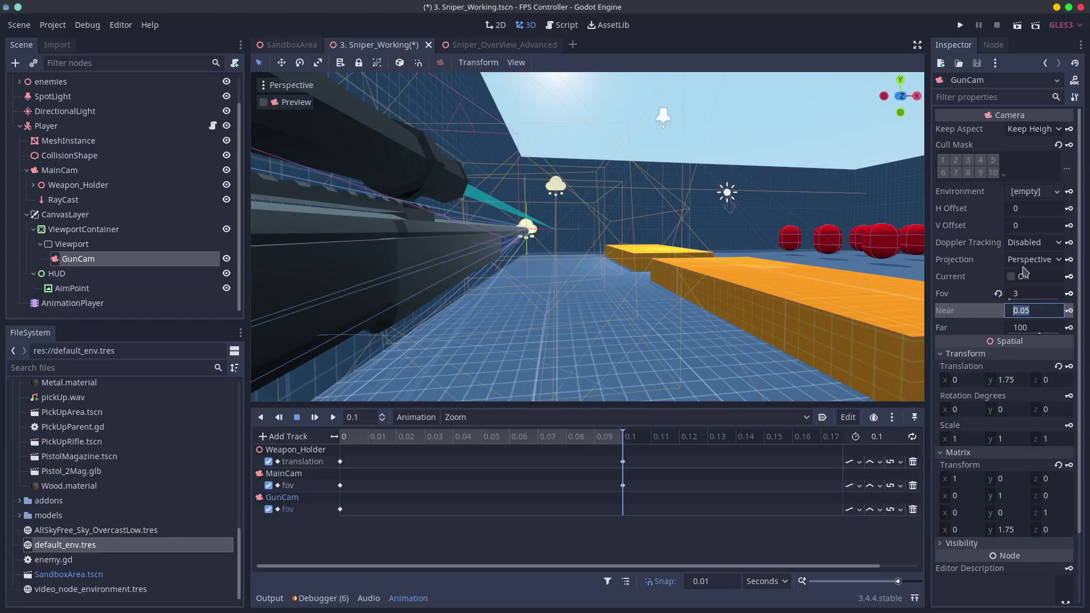
{"action": "left_click", "coordinate": [1068, 293]}
{"action": "left_click_drag", "start_coordinate": [585, 440], "coordinate": [271, 440]}
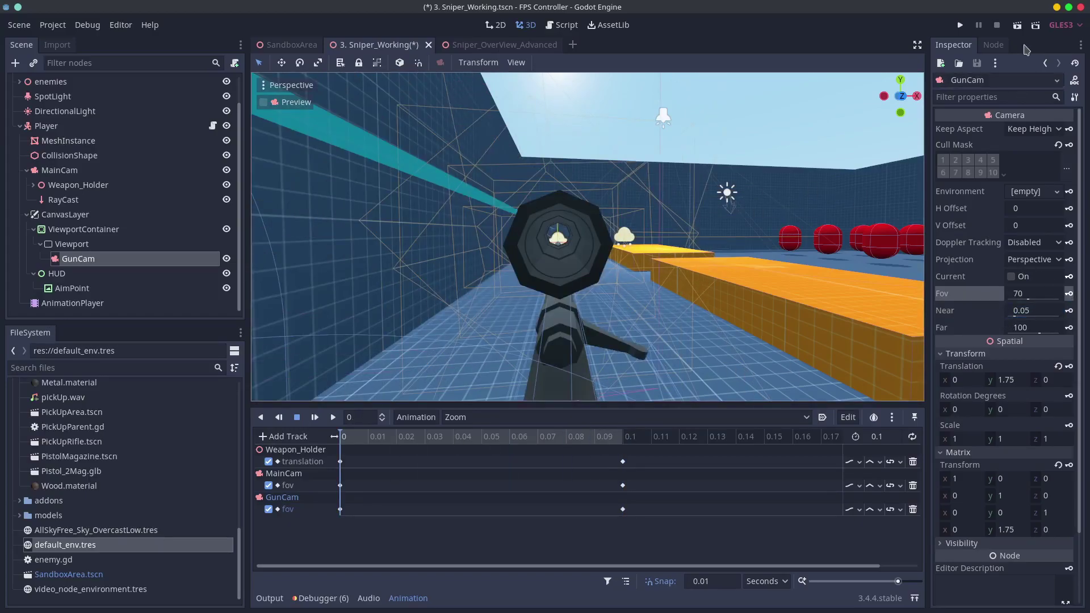
- Run the current scene to test the scope zoom with both cameras' field of view animated
{"action": "left_click", "coordinate": [1017, 25]}
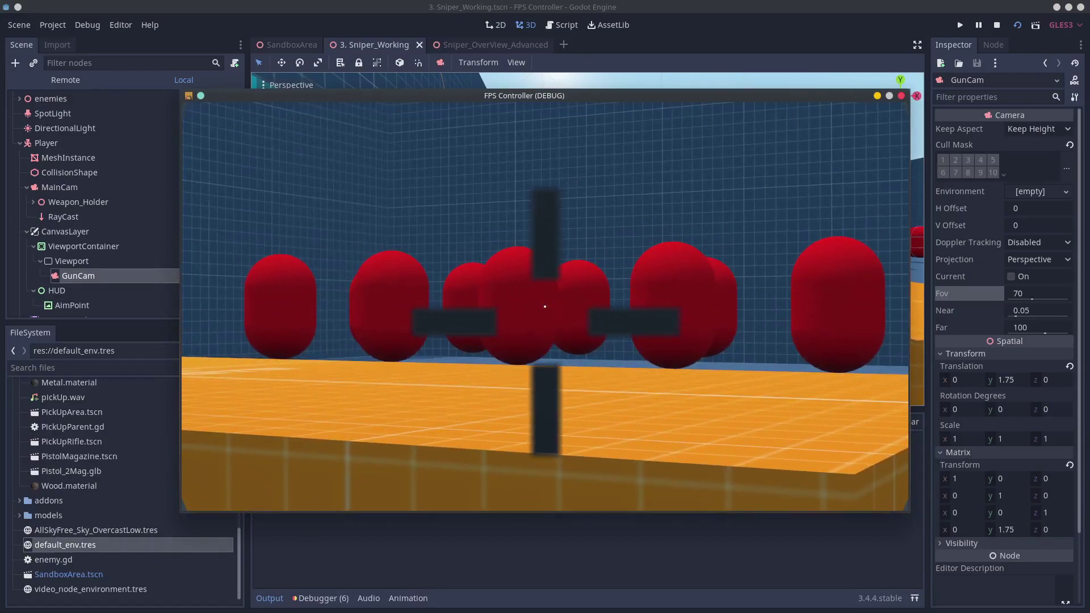
{"action": "key", "text": "Escape"}
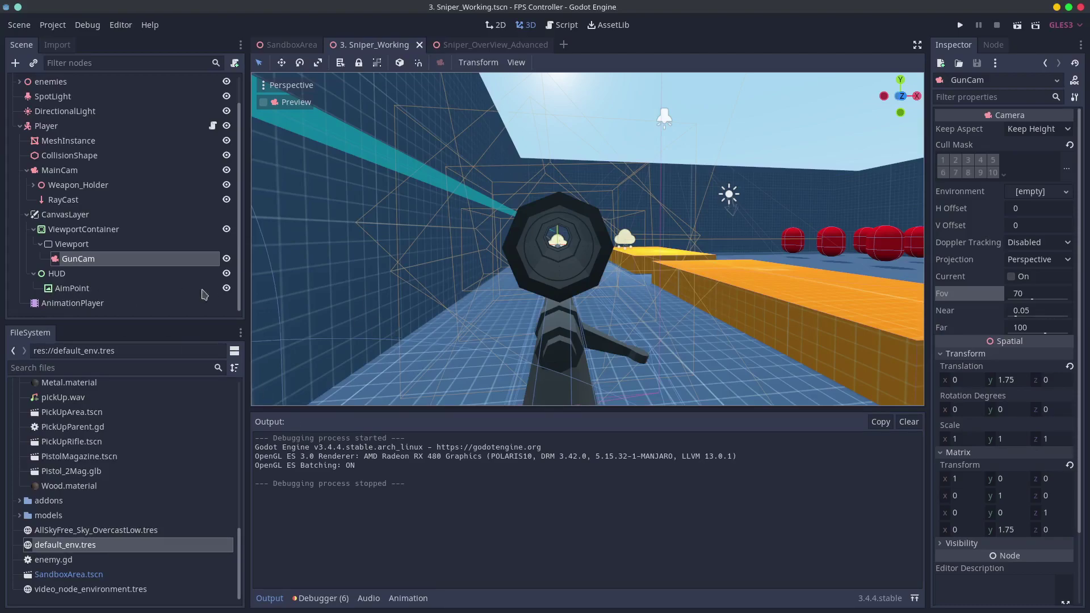
- Set the Z value of Weapon_Holder's translation key at 0.1 s in the Zoom animation to -3.5, and save the scene
{"action": "left_click", "coordinate": [88, 303]}
{"action": "left_click", "coordinate": [623, 461]}
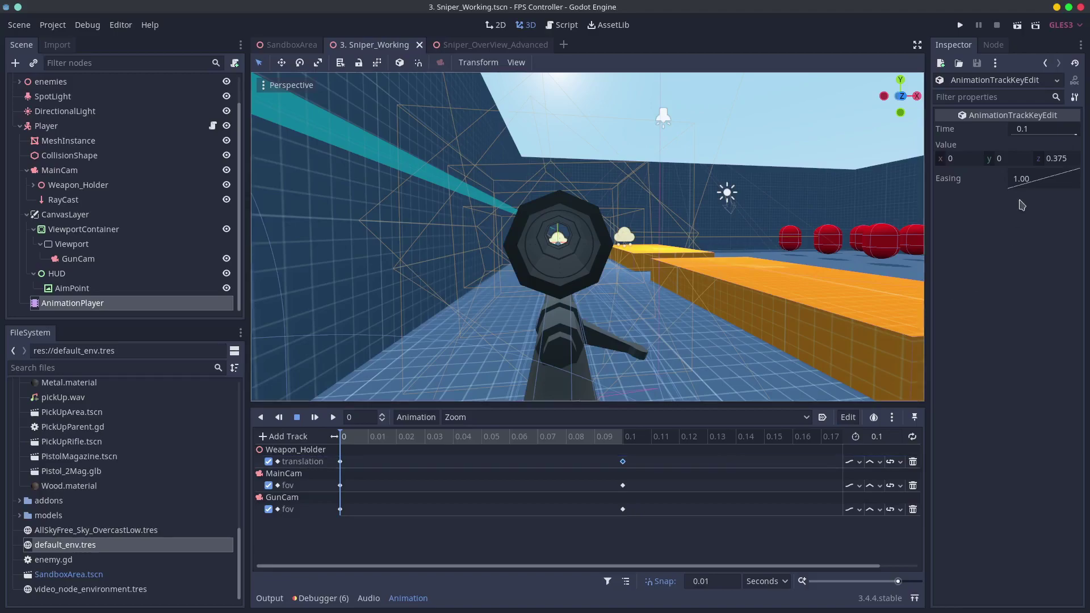
{"action": "left_click", "coordinate": [1063, 159]}
{"action": "type", "text": "-"}
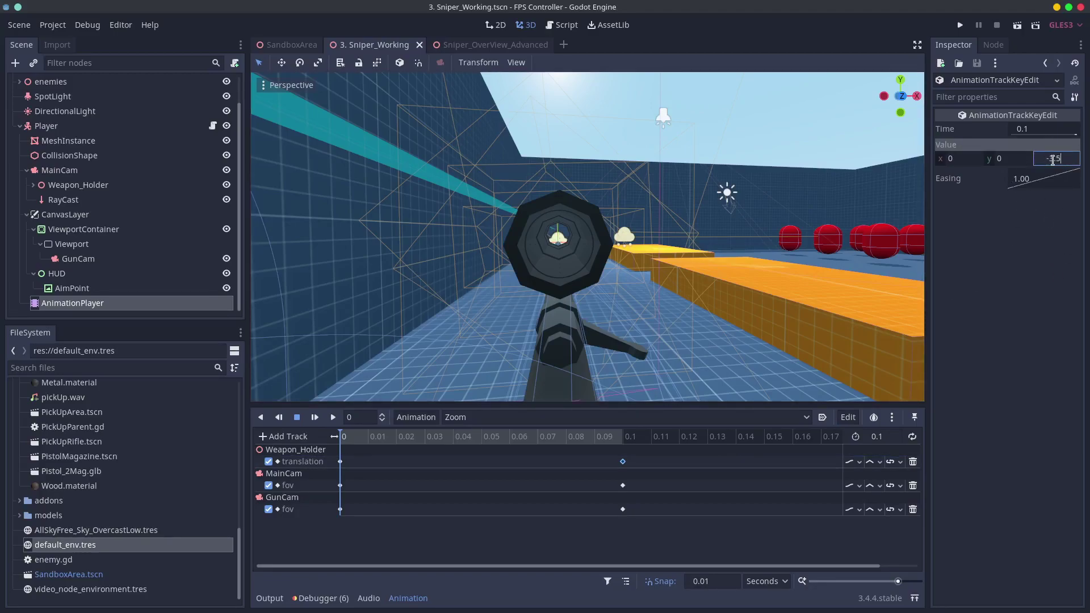
{"action": "type", "text": "3.5"}
{"action": "key", "text": "Return"}
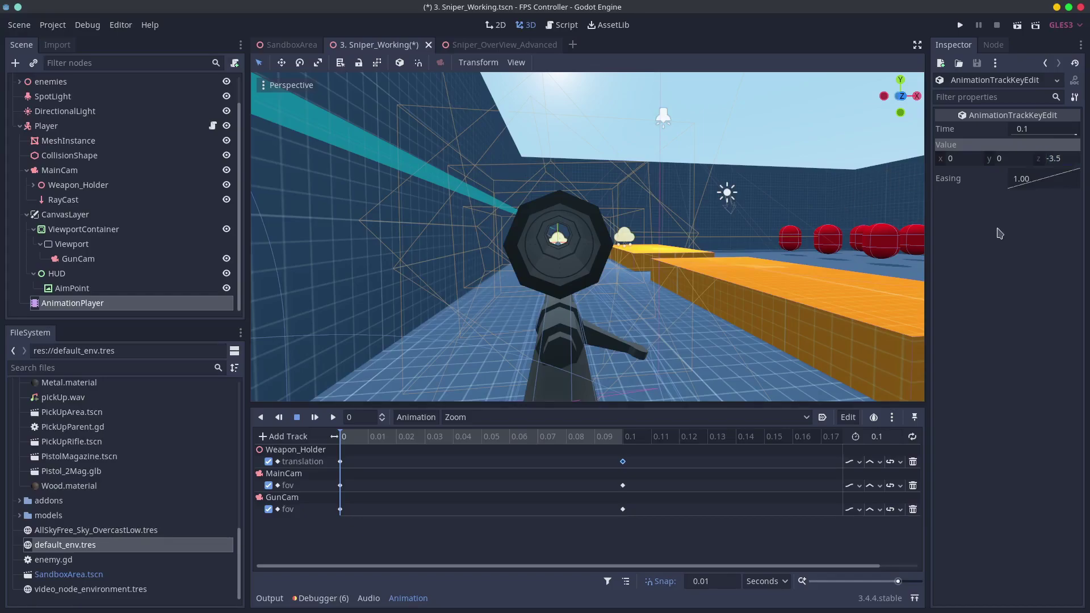
{"action": "key", "text": "ctrl+s"}
- Run the scene and aim in and out through the scope to check the repositioned weapon, then close the game
{"action": "key", "text": "F5"}
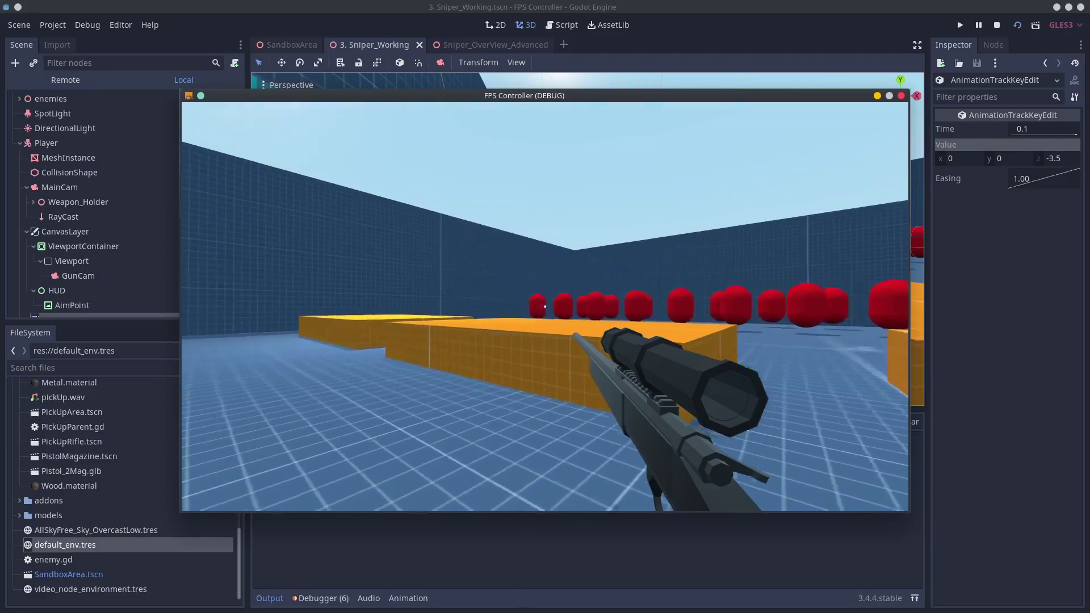
{"action": "right_click", "coordinate": [545, 306]}
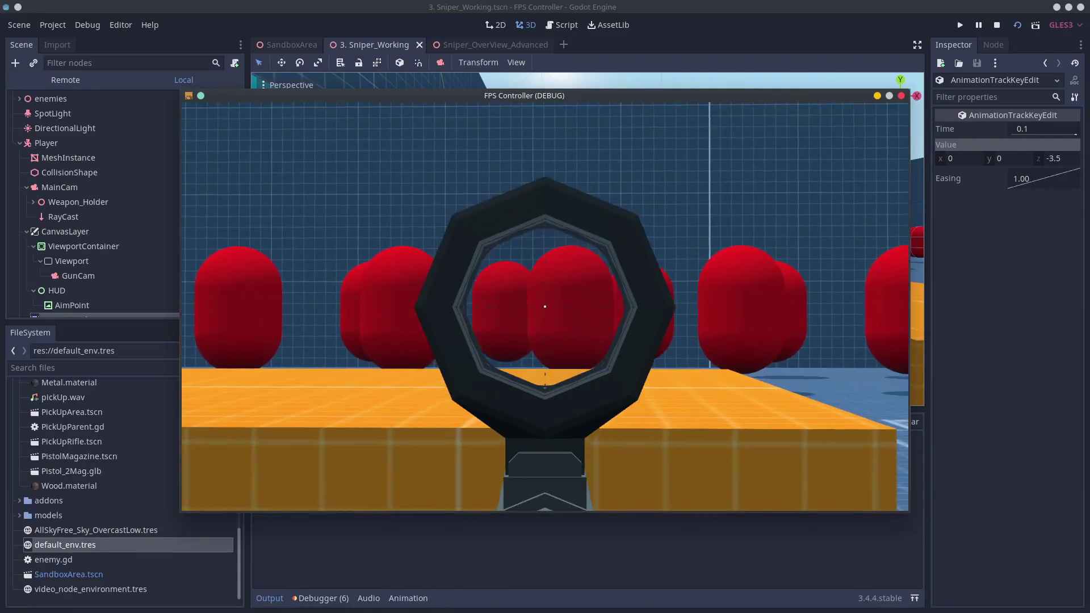
{"action": "right_click", "coordinate": [545, 306]}
{"action": "right_click", "coordinate": [545, 306]}
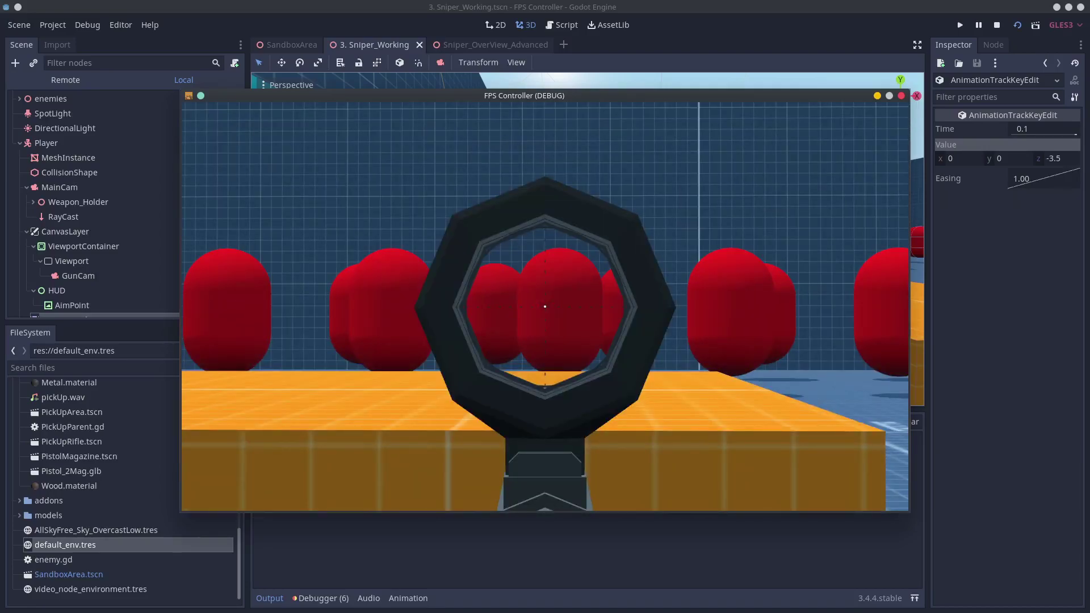
{"action": "right_click", "coordinate": [545, 306]}
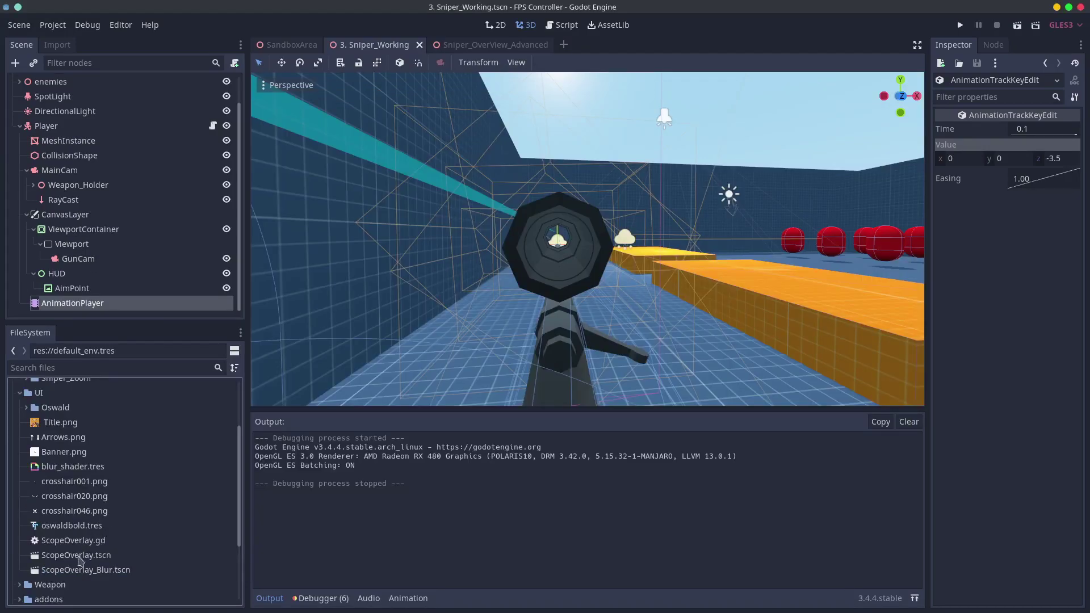
- Instance ScopeOverlay_Blur.tscn under the HUD node and open the code of its material's shader for inspection
{"action": "left_click_drag", "start_coordinate": [74, 569], "coordinate": [52, 275]}
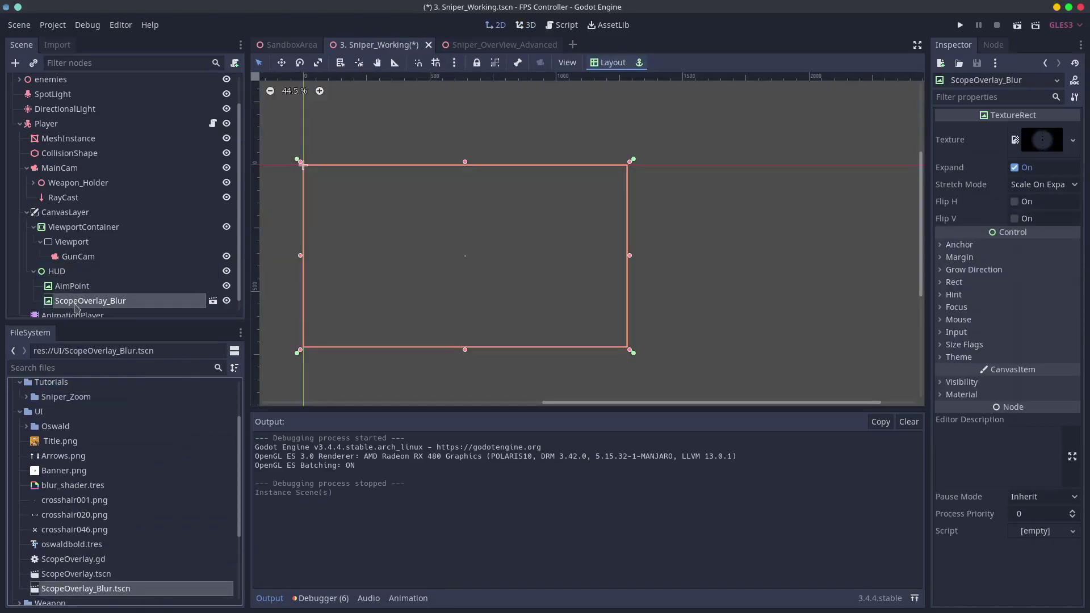
{"action": "left_click", "coordinate": [971, 394]}
{"action": "left_click", "coordinate": [1030, 409]}
{"action": "left_click", "coordinate": [1039, 430]}
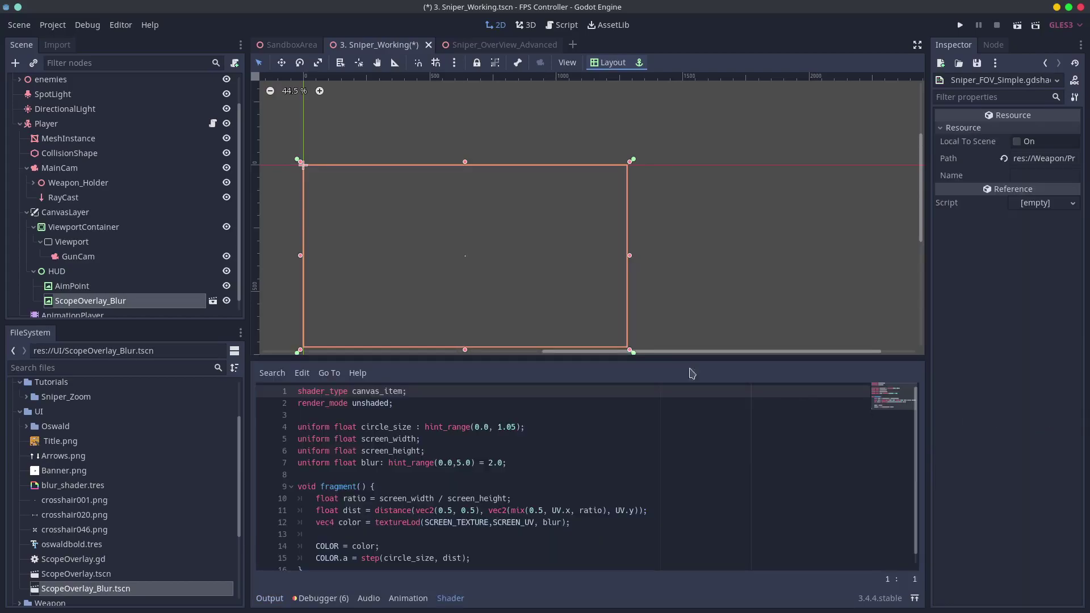
{"action": "left_click_drag", "start_coordinate": [625, 357], "coordinate": [610, 238]}
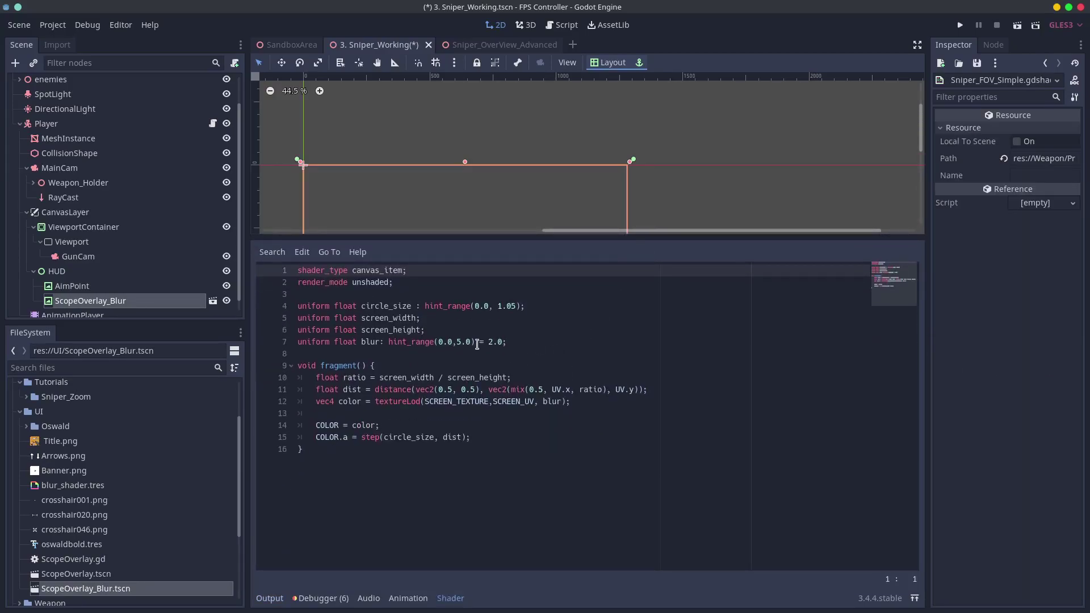
{"action": "scroll", "coordinate": [154, 298], "scroll_direction": "down", "scroll_amount": 1}
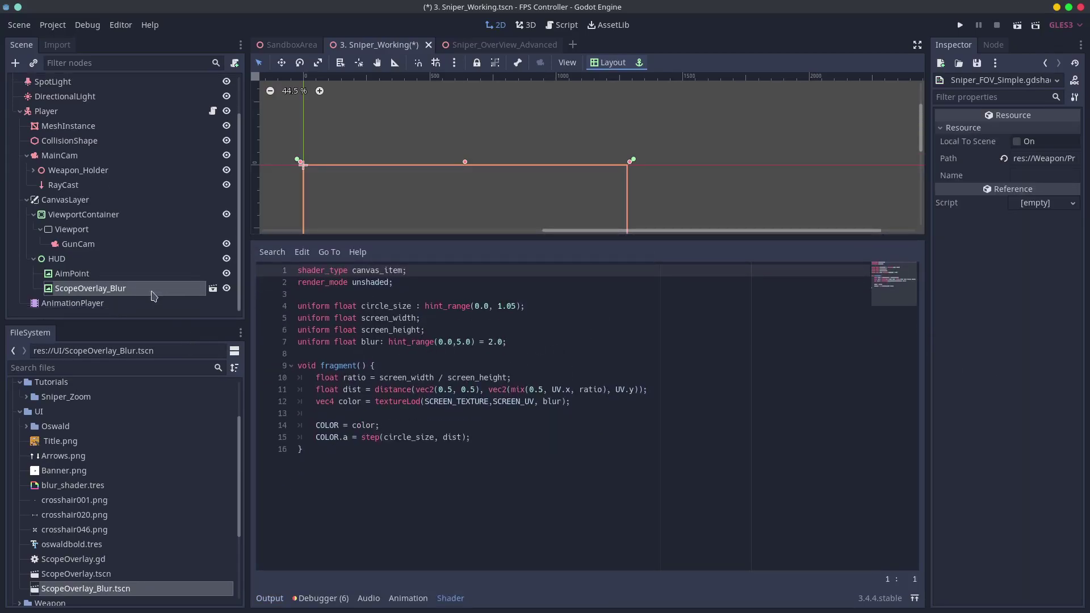
- Key ScopeOverlay_Blur's Blur shader parameter at 2 on a new Zoom animation track at the 0.1 s mark
{"action": "left_click", "coordinate": [73, 305]}
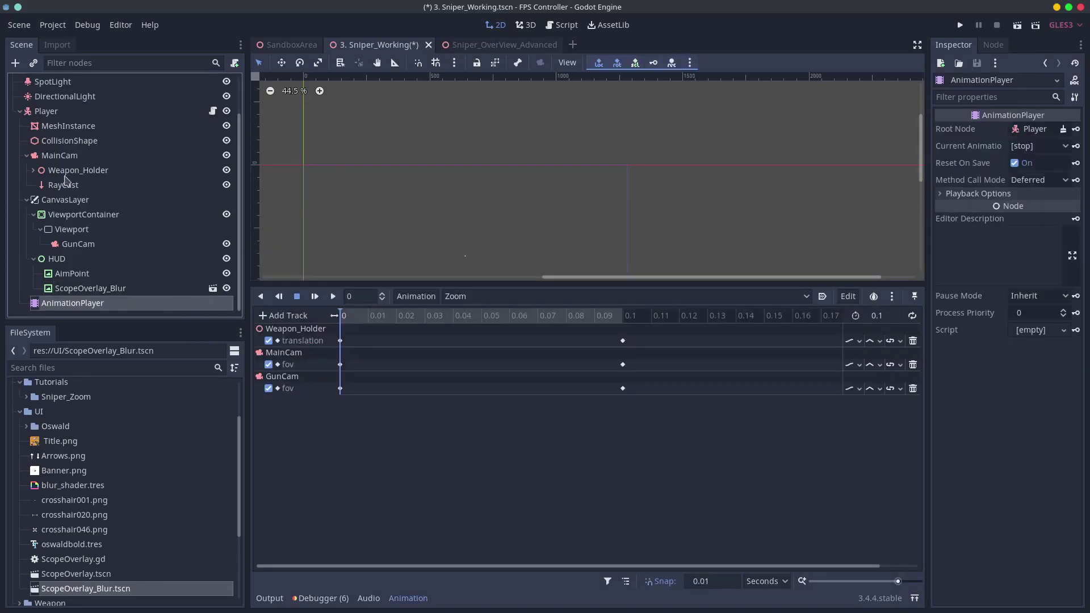
{"action": "left_click", "coordinate": [76, 244]}
{"action": "left_click", "coordinate": [90, 288]}
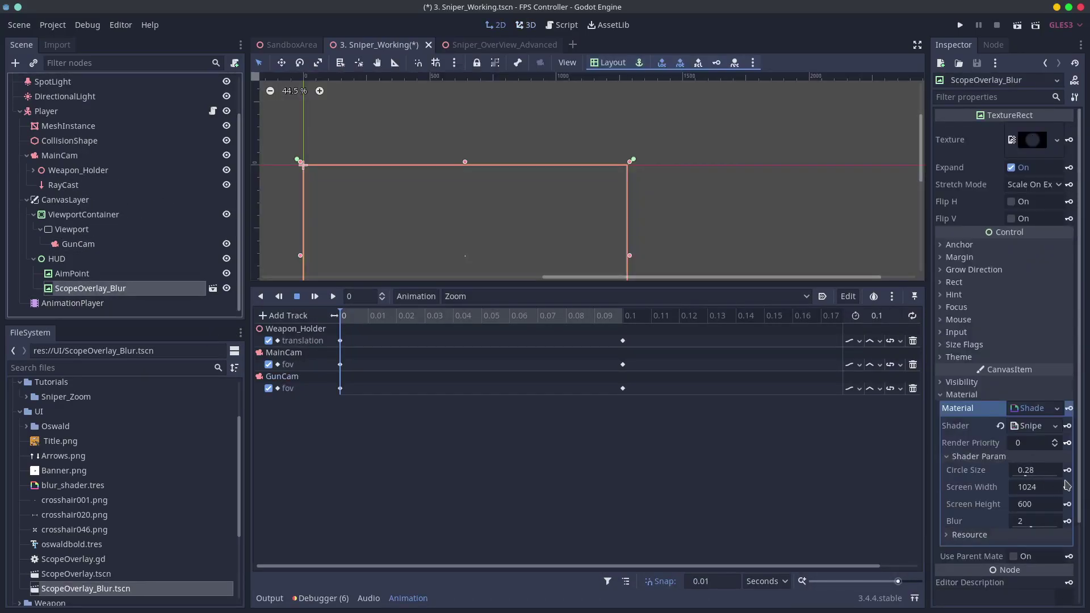
{"action": "left_click", "coordinate": [1067, 522]}
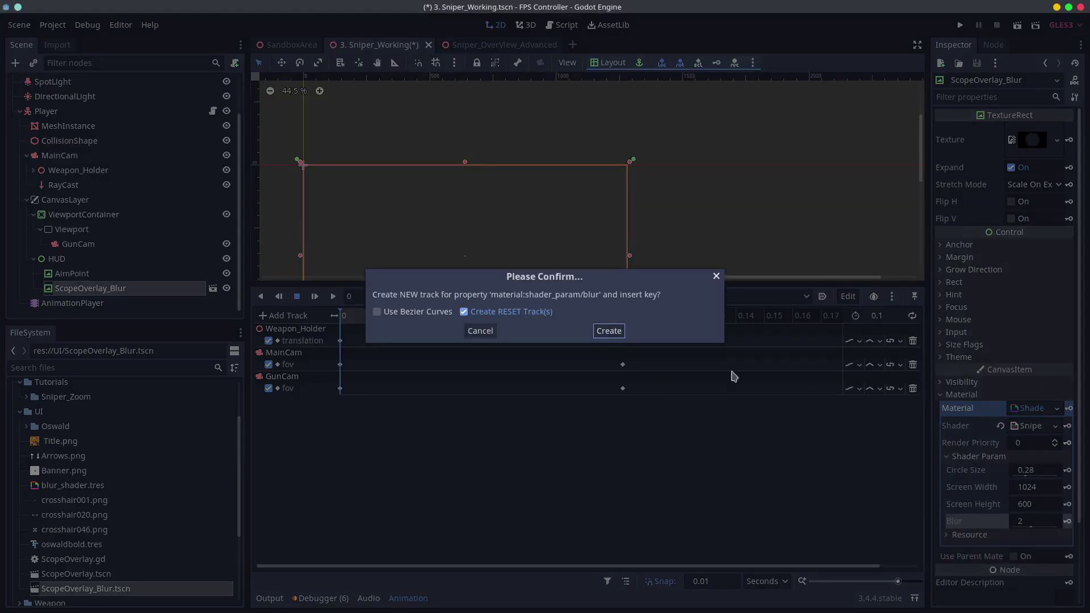
{"action": "left_click", "coordinate": [609, 331]}
- Key ScopeOverlay_Blur's Blur shader parameter at 0 at the 0 s mark of the Zoom animation, and save the scene
{"action": "left_click", "coordinate": [474, 317]}
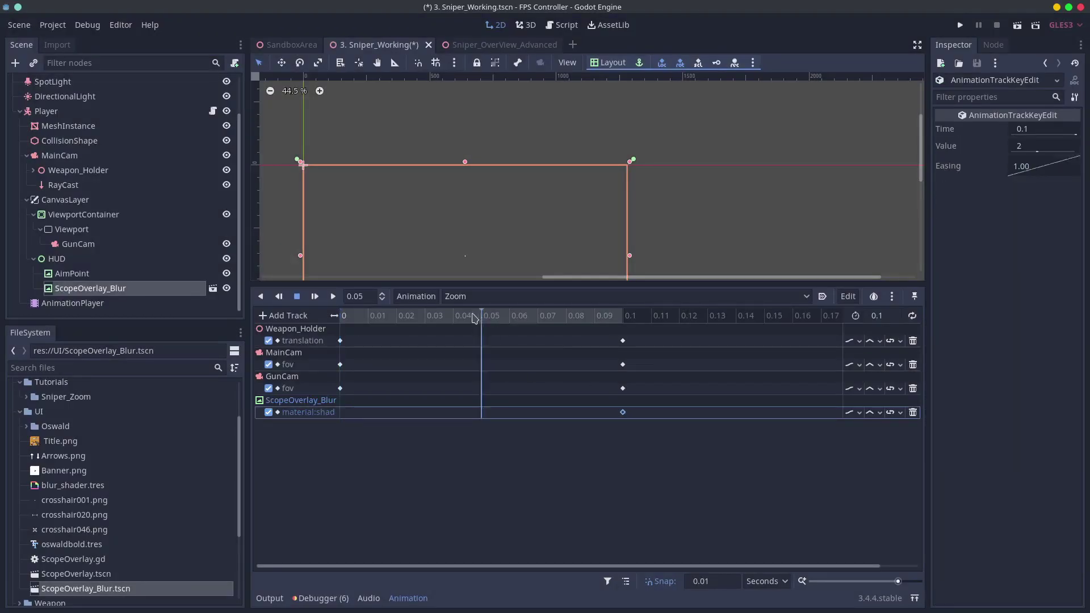
{"action": "left_click_drag", "start_coordinate": [474, 316], "coordinate": [321, 318]}
{"action": "left_click", "coordinate": [150, 292]}
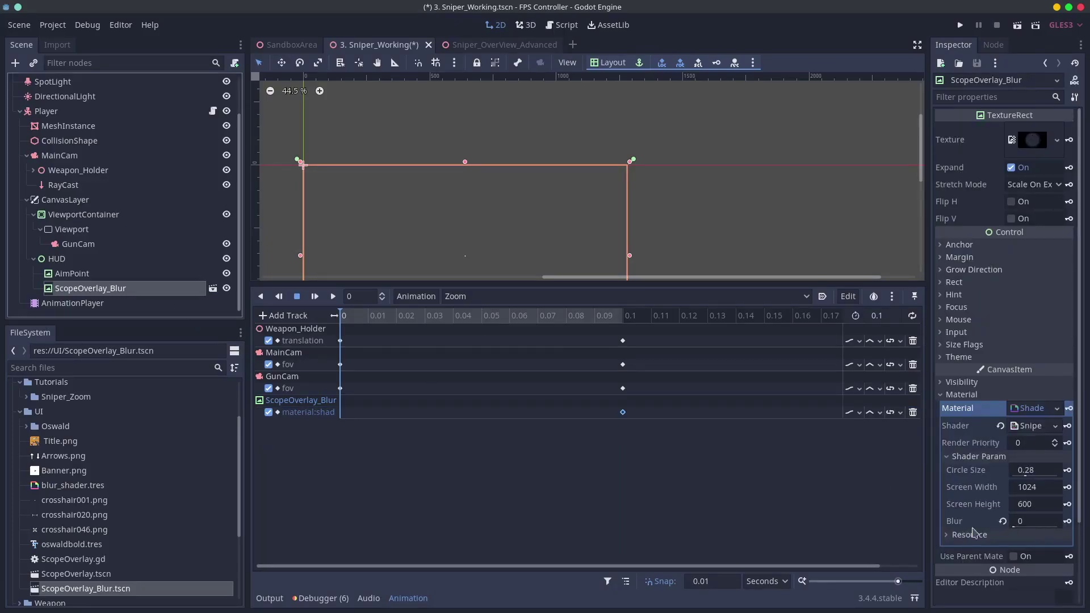
{"action": "left_click", "coordinate": [1068, 521]}
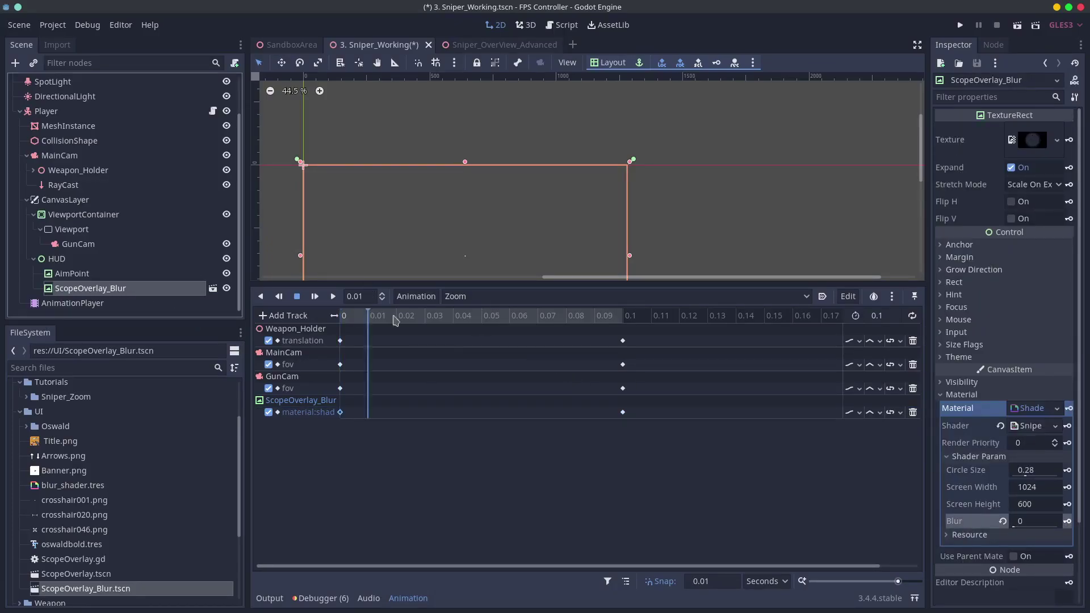
{"action": "key", "text": "ctrl+s"}
- Run the current scene, aim in and out to test the blur around the scope, and stop the game
{"action": "left_click", "coordinate": [1017, 26]}
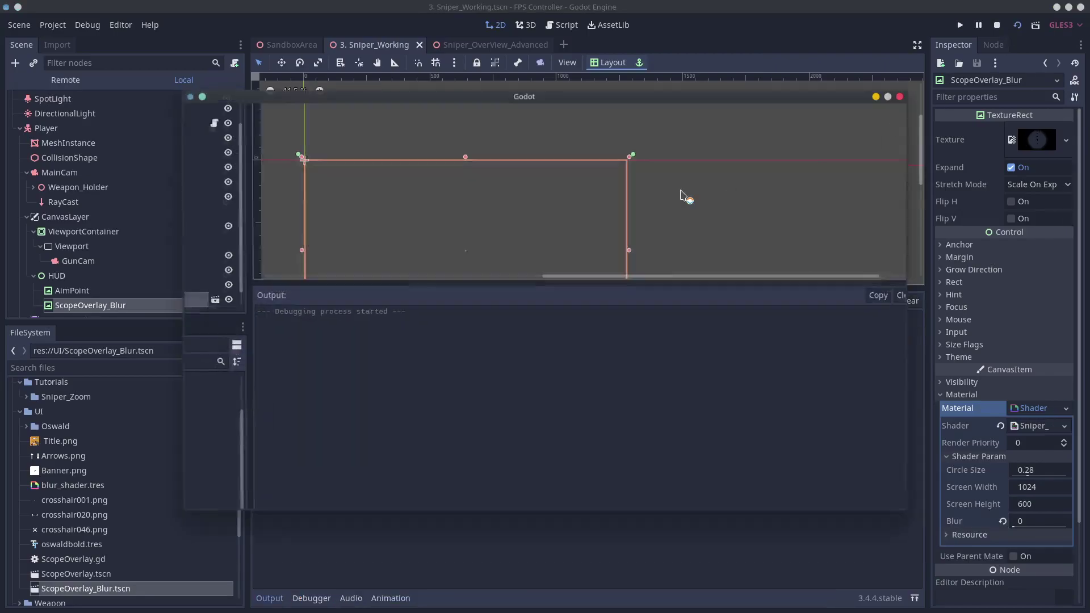
{"action": "right_click", "coordinate": [545, 307]}
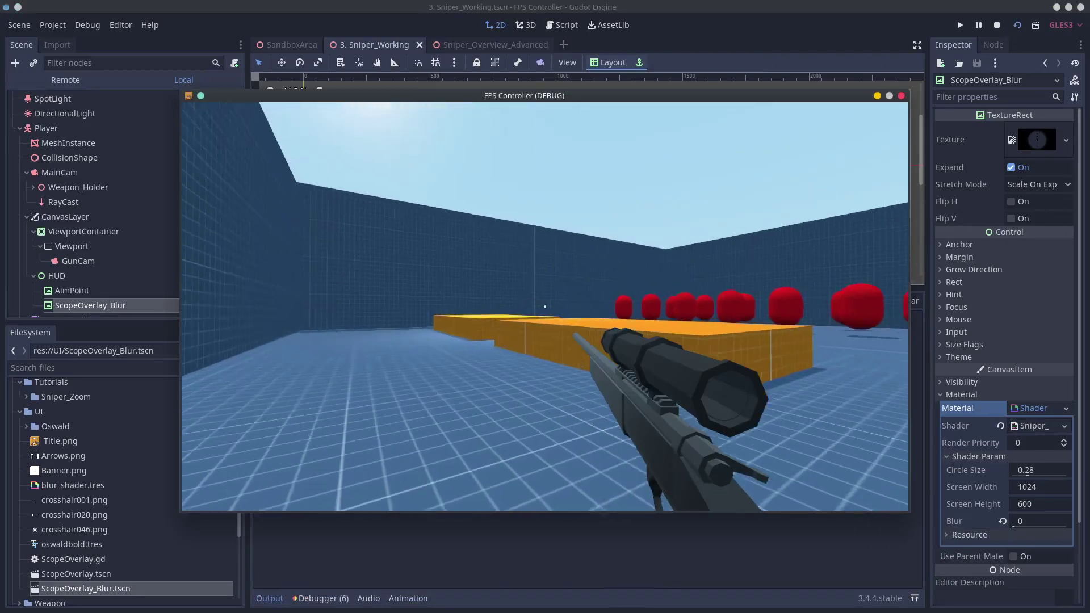
{"action": "right_click", "coordinate": [545, 306]}
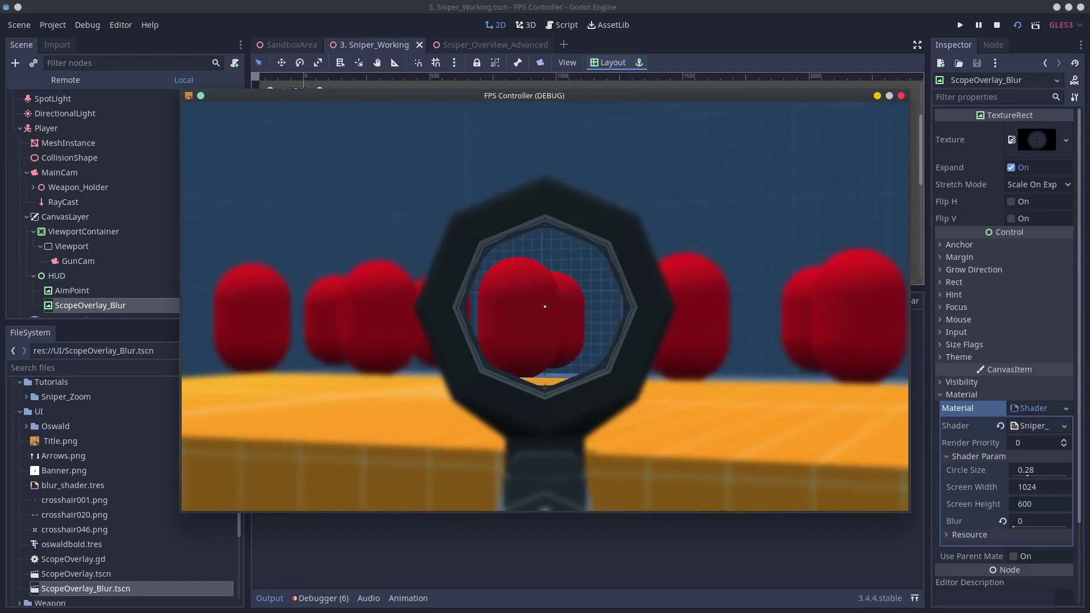
{"action": "right_click", "coordinate": [545, 307]}
{"action": "right_click", "coordinate": [545, 307]}
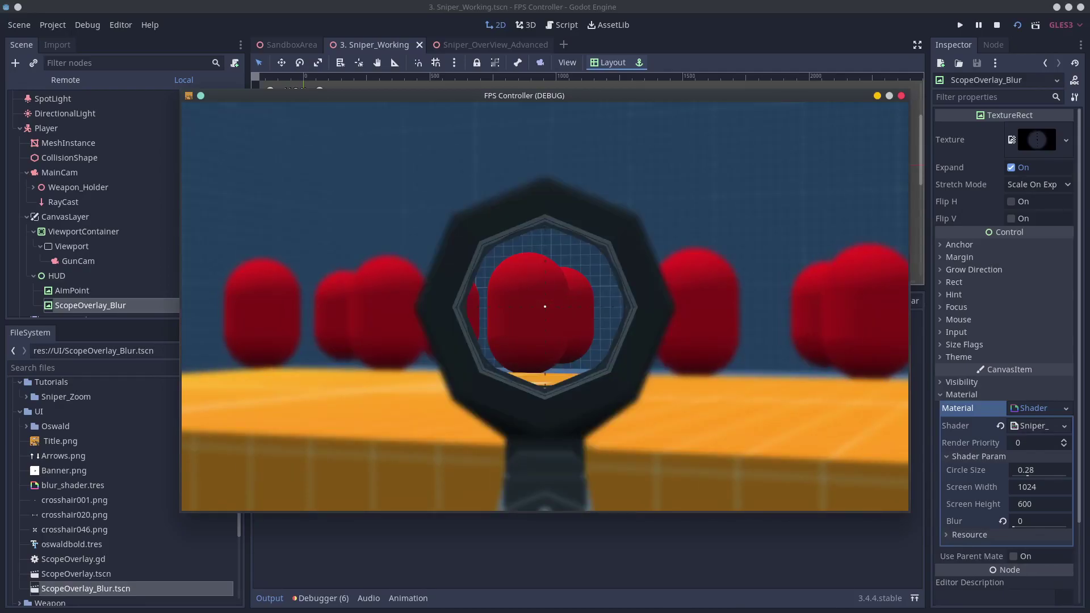
{"action": "right_click", "coordinate": [545, 306]}
{"action": "key", "text": "F8"}
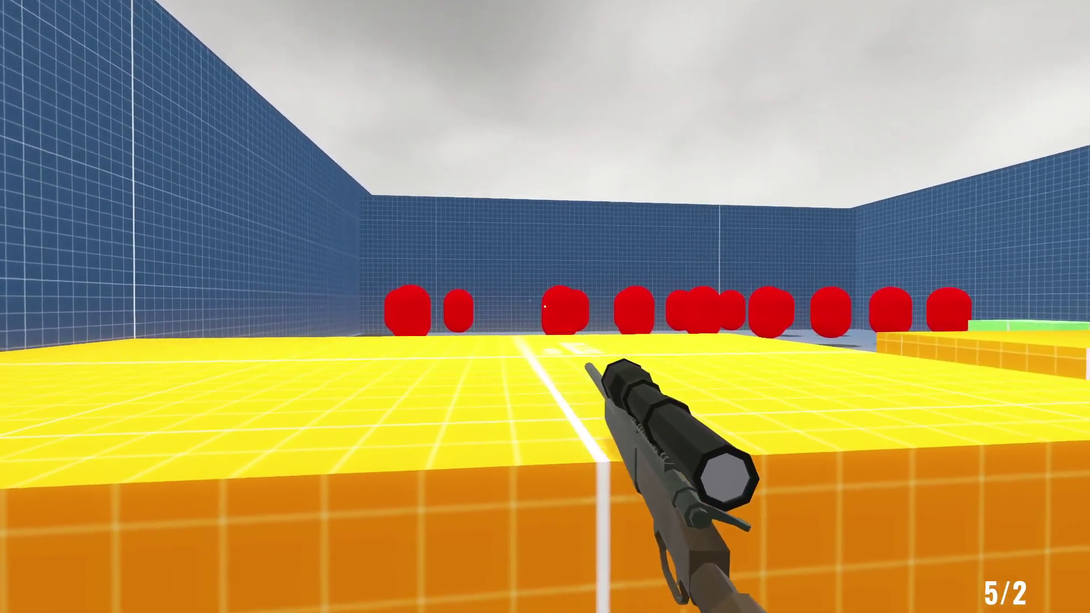
{"action": "right_click", "coordinate": [545, 306]}
{"action": "left_click", "coordinate": [545, 306]}
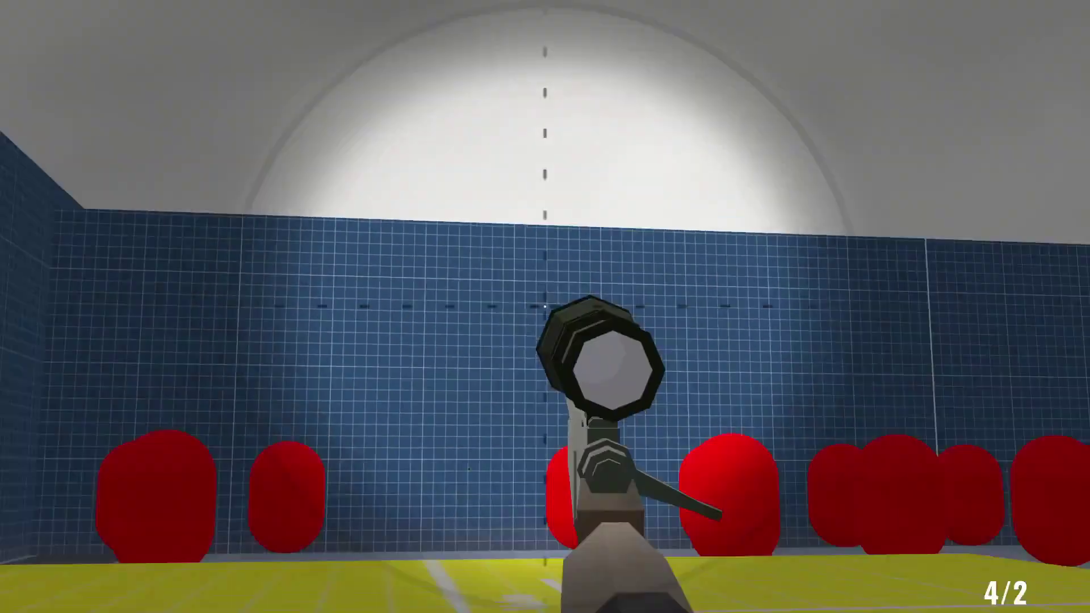
{"action": "right_click", "coordinate": [545, 307]}
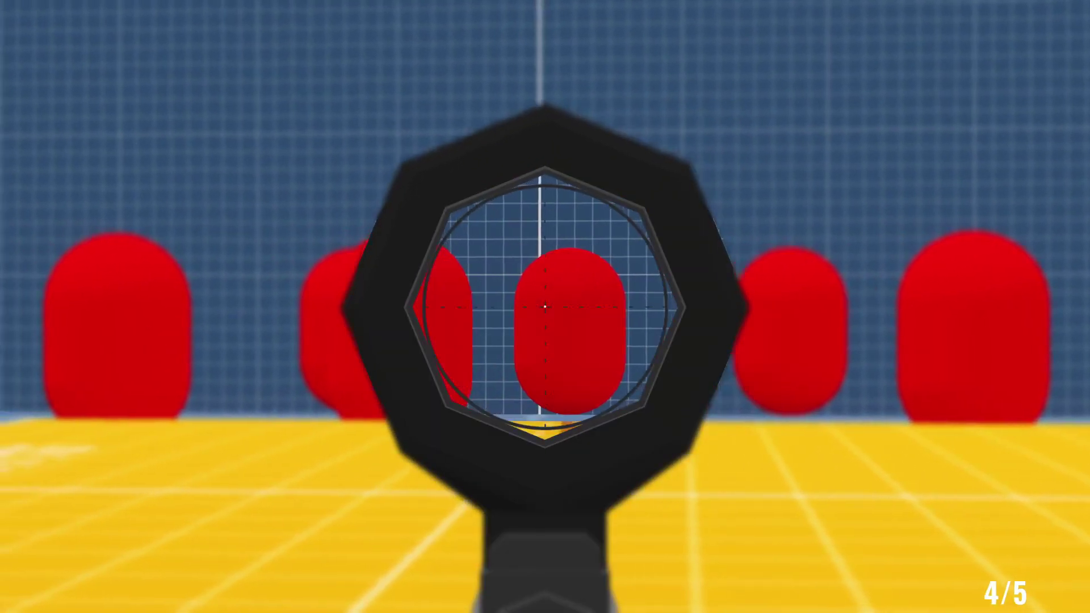
{"action": "left_click", "coordinate": [545, 307]}
{"action": "left_click", "coordinate": [545, 306]}
{"action": "right_click", "coordinate": [545, 306]}
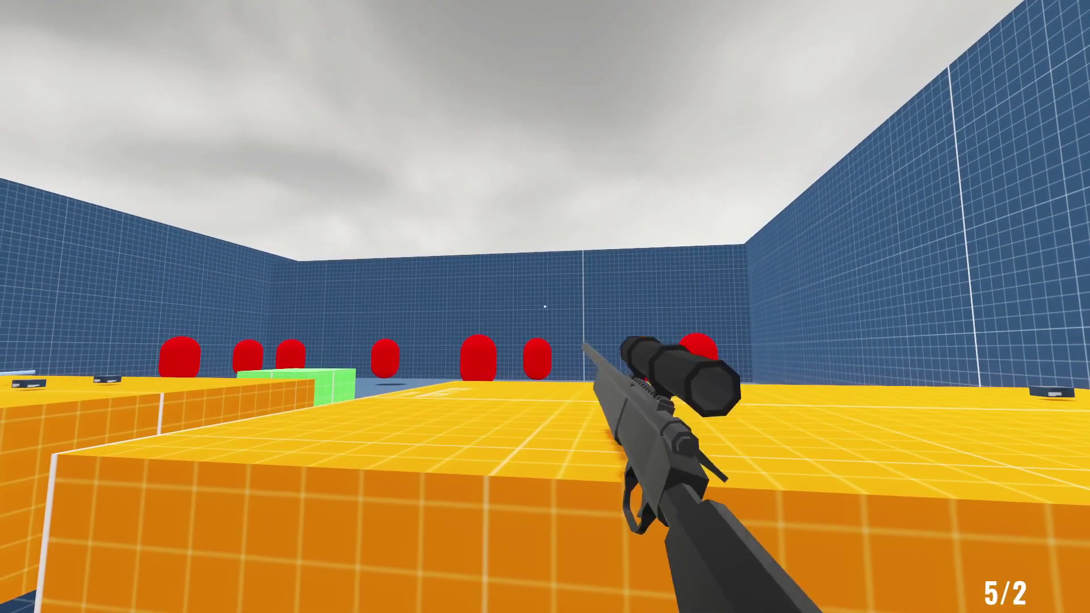
{"action": "right_click", "coordinate": [545, 307]}
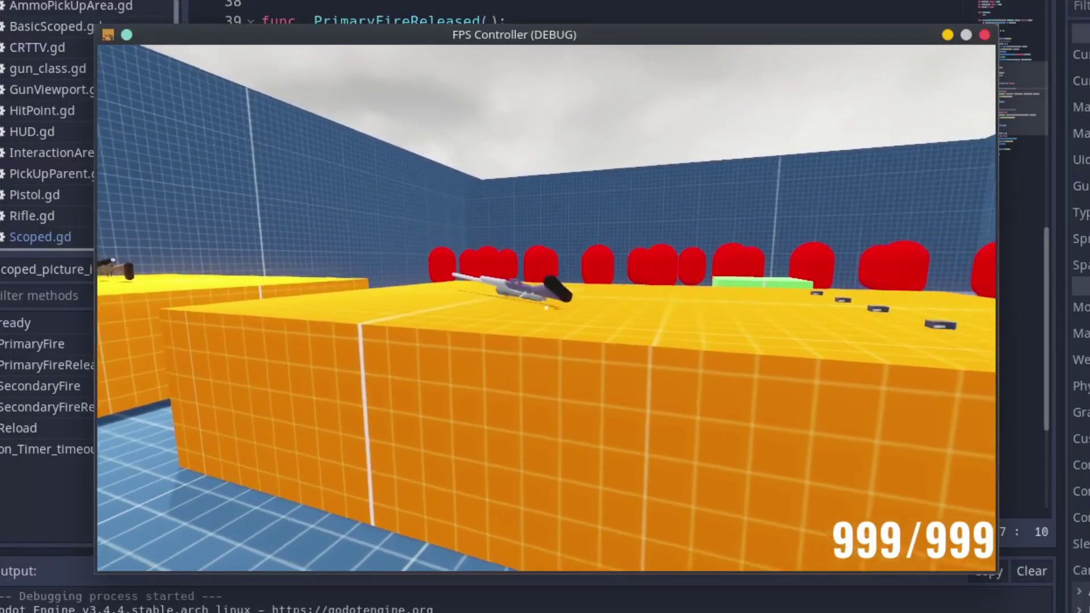
- Pick up the scoped rifles in the running game and aim through them to compare their scope zooms
{"action": "key", "text": "w"}
{"action": "key", "text": "e"}
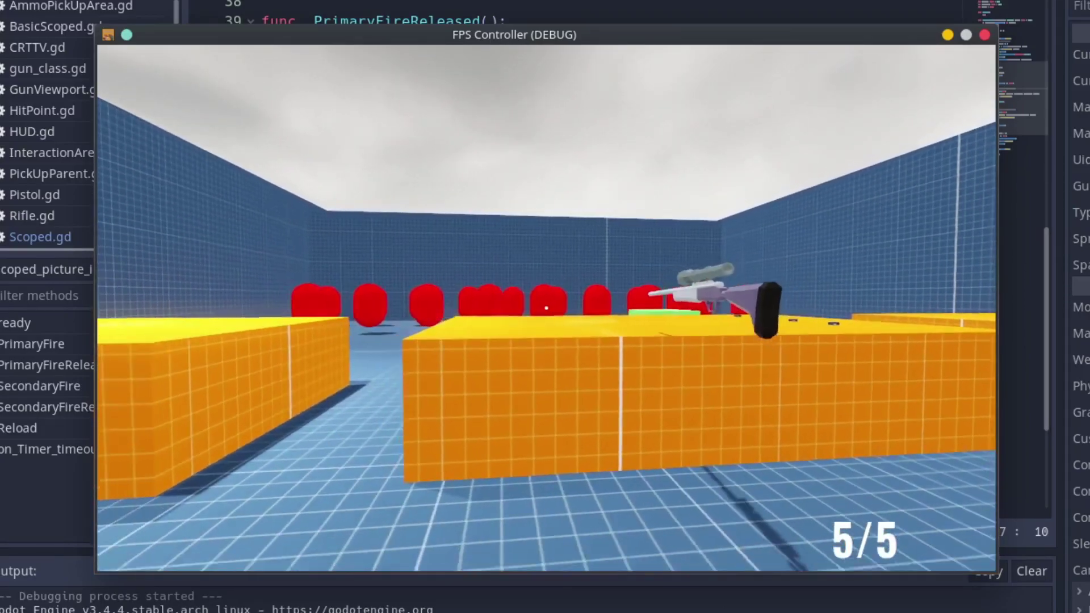
{"action": "key", "text": "w"}
{"action": "key", "text": "e"}
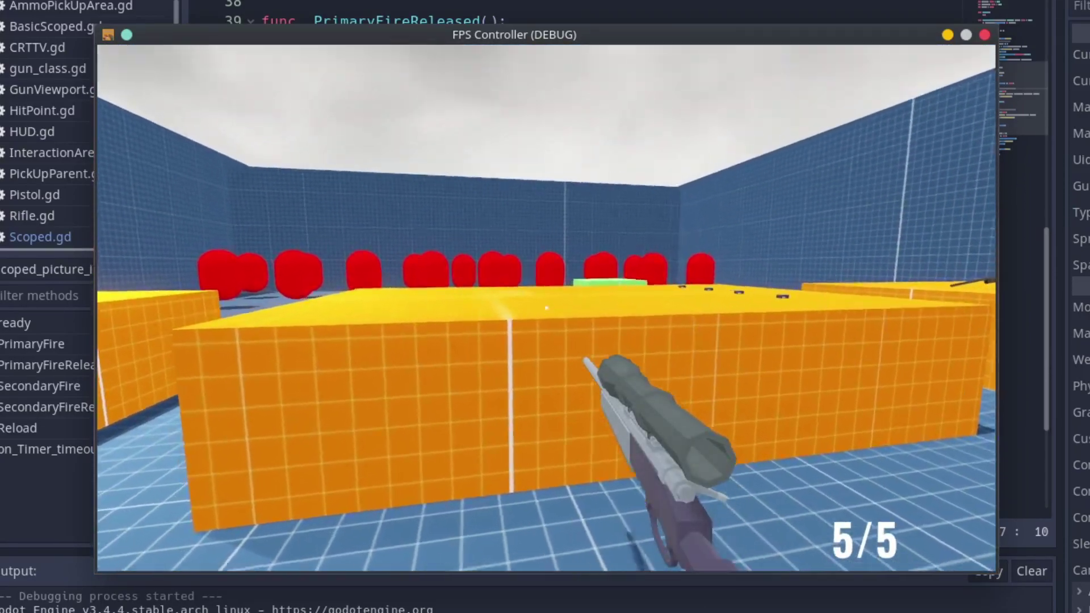
{"action": "right_click", "coordinate": [546, 308]}
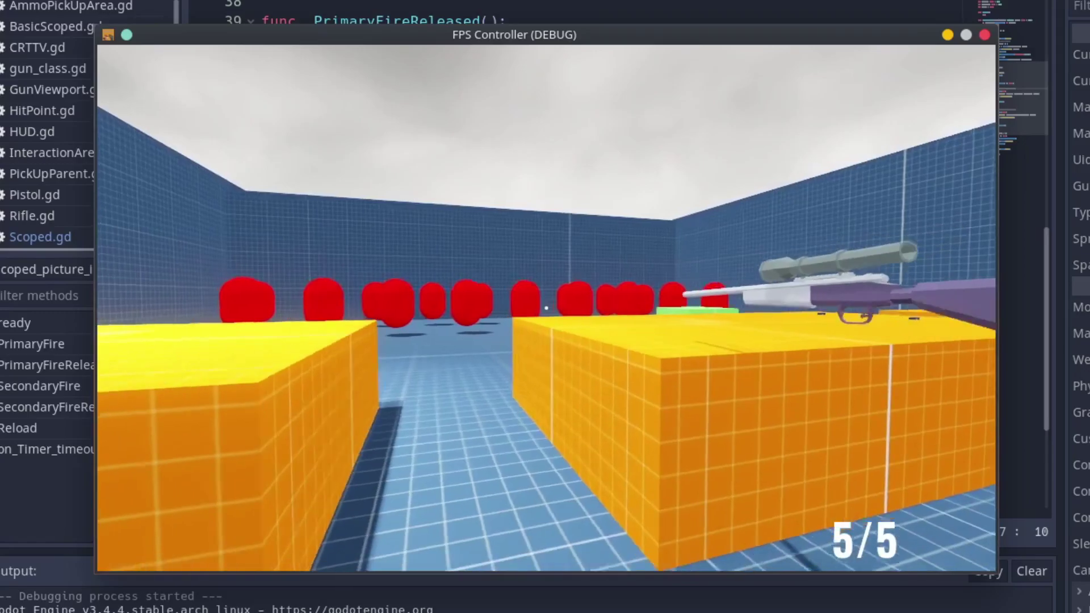
{"action": "key", "text": "s"}
{"action": "key", "text": "w"}
{"action": "key", "text": "d"}
{"action": "key", "text": "e"}
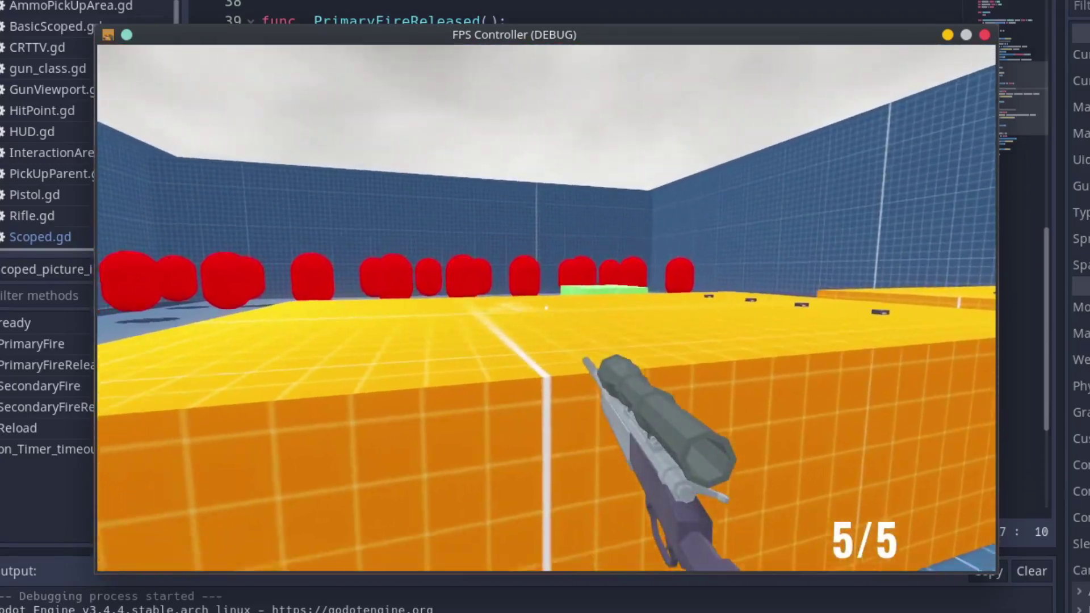
{"action": "key", "text": "w"}
{"action": "key", "text": "e"}
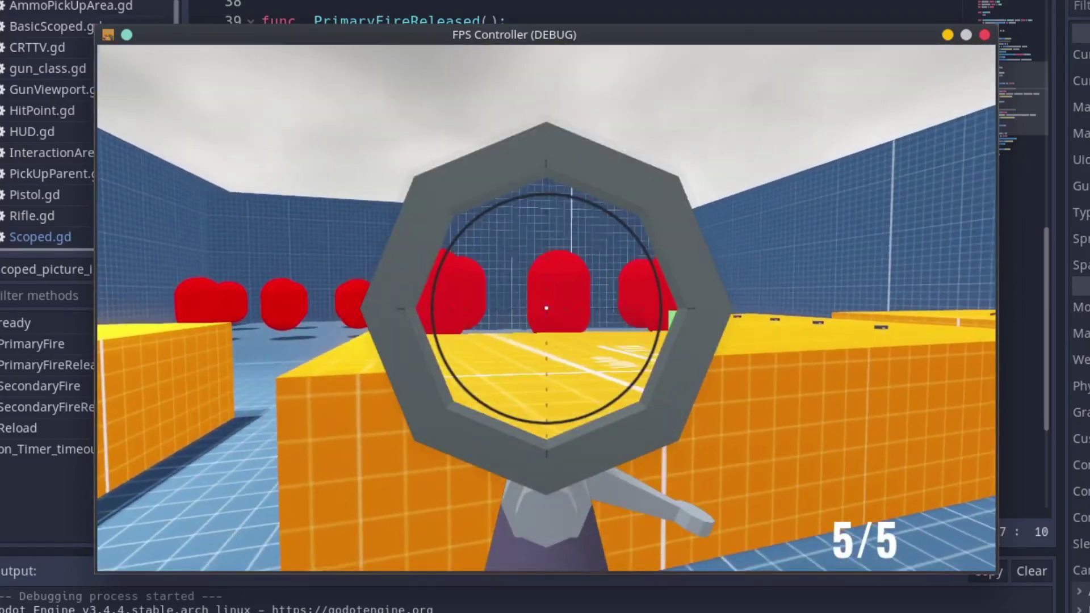
{"action": "left_click", "coordinate": [546, 307]}
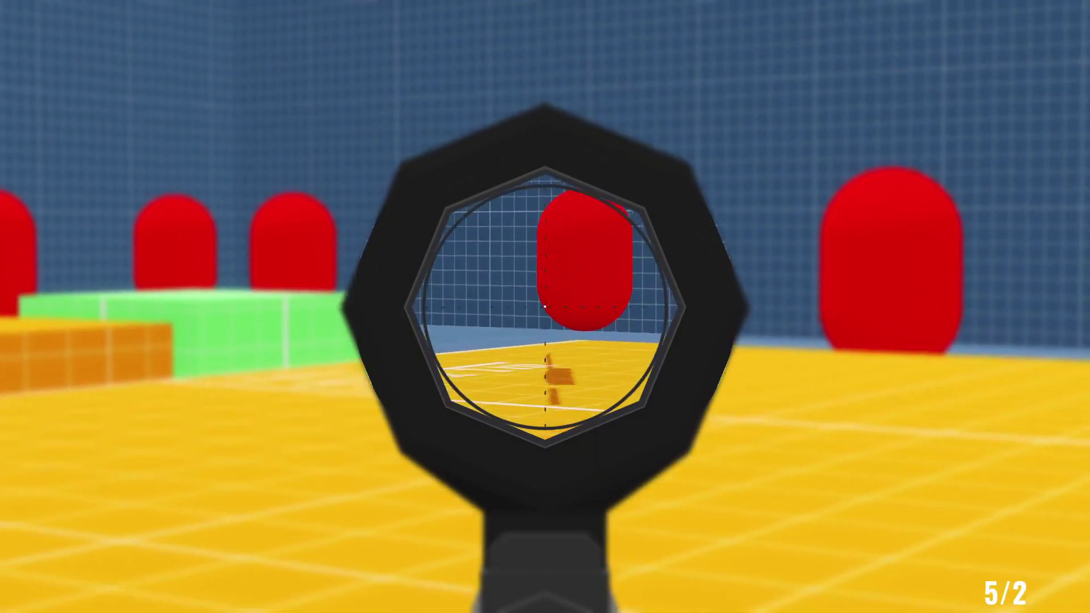
{"action": "key", "text": "s"}
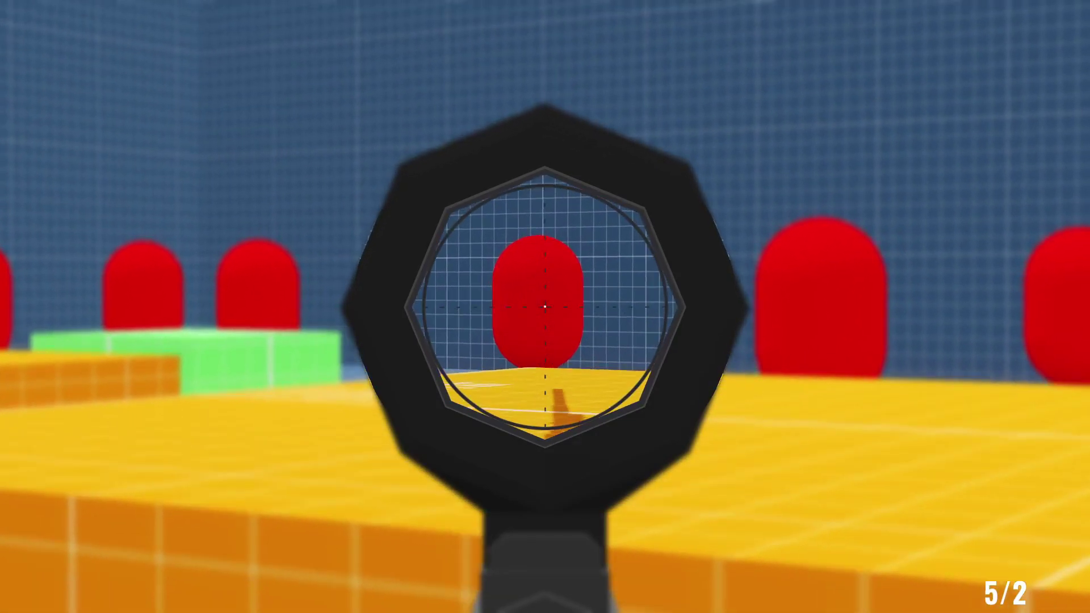
{"action": "left_click", "coordinate": [545, 307]}
{"action": "left_click", "coordinate": [545, 306]}
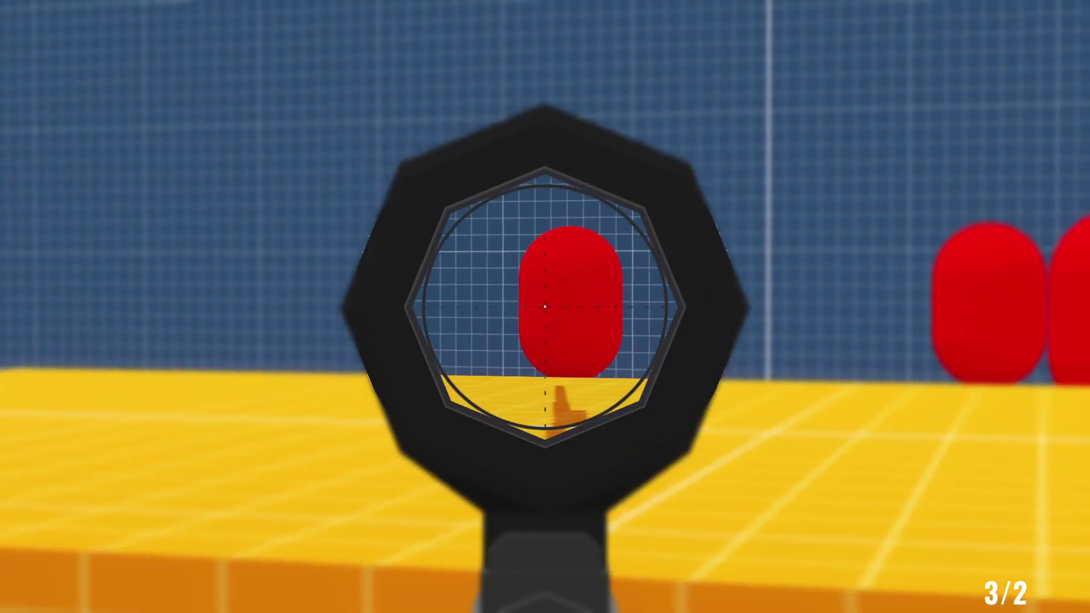
{"action": "left_click", "coordinate": [545, 306]}
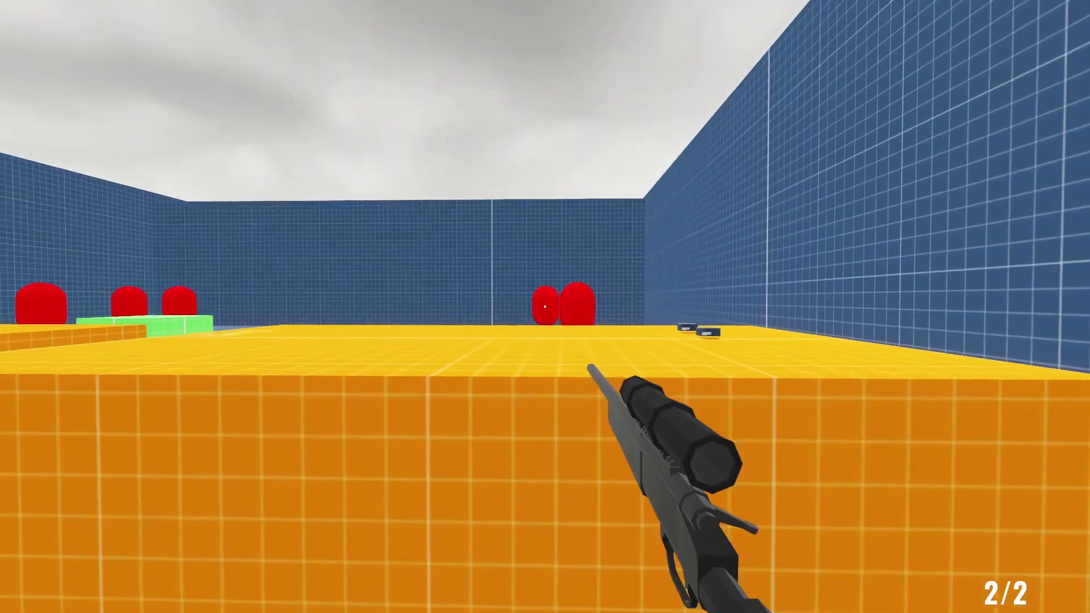
- Aim the rifle's scope in and out repeatedly at the two distant red targets, and shoot both through the scope
{"action": "right_click", "coordinate": [545, 306]}
{"action": "right_click", "coordinate": [545, 306]}
{"action": "right_click", "coordinate": [545, 307]}
{"action": "right_click", "coordinate": [545, 307]}
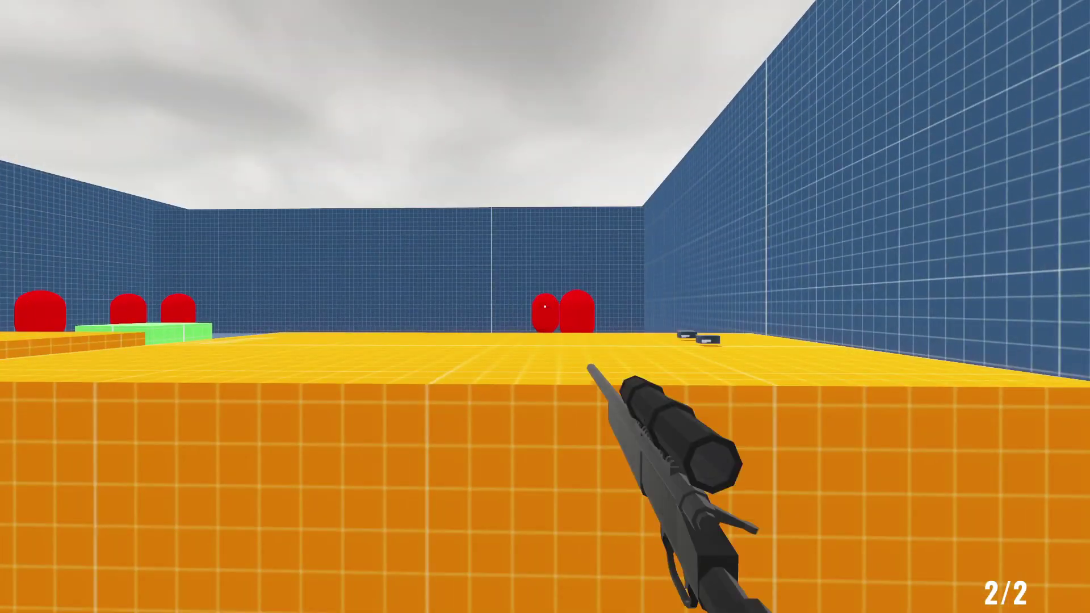
{"action": "right_click", "coordinate": [544, 306]}
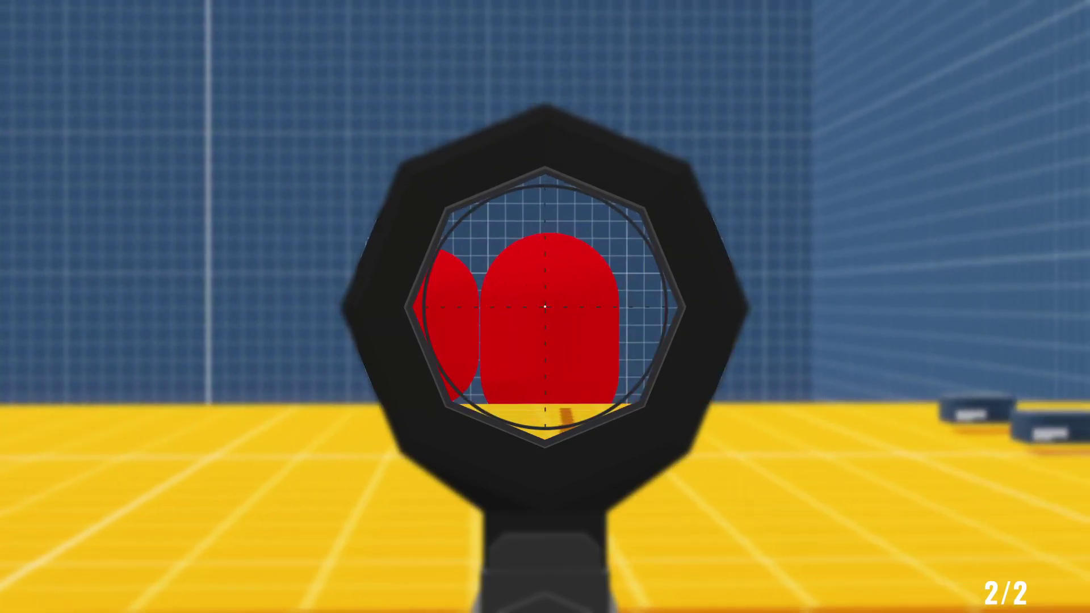
{"action": "left_click", "coordinate": [545, 306]}
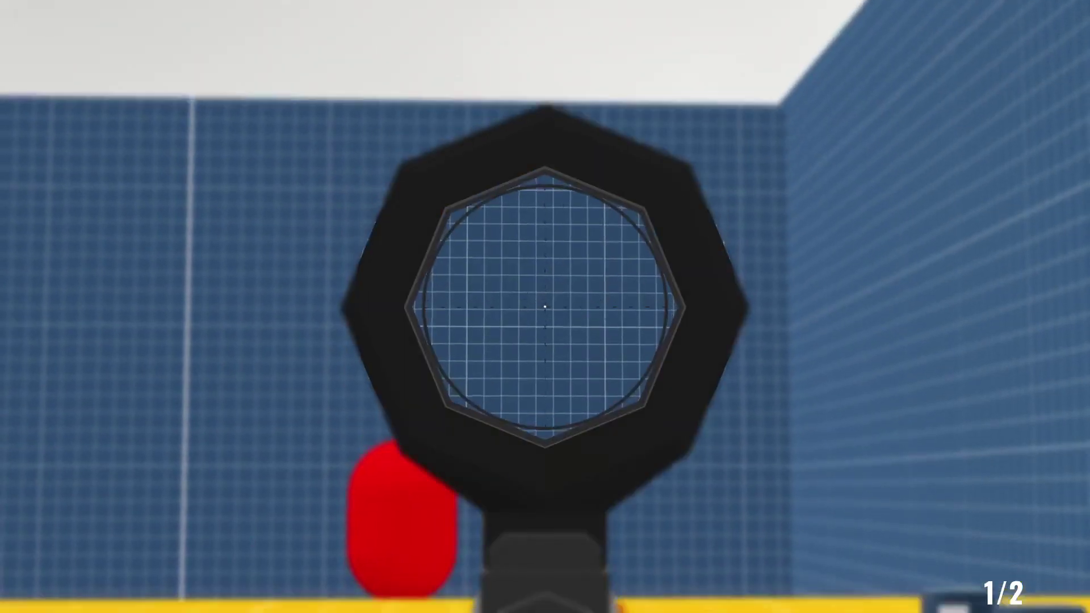
{"action": "left_click", "coordinate": [545, 306]}
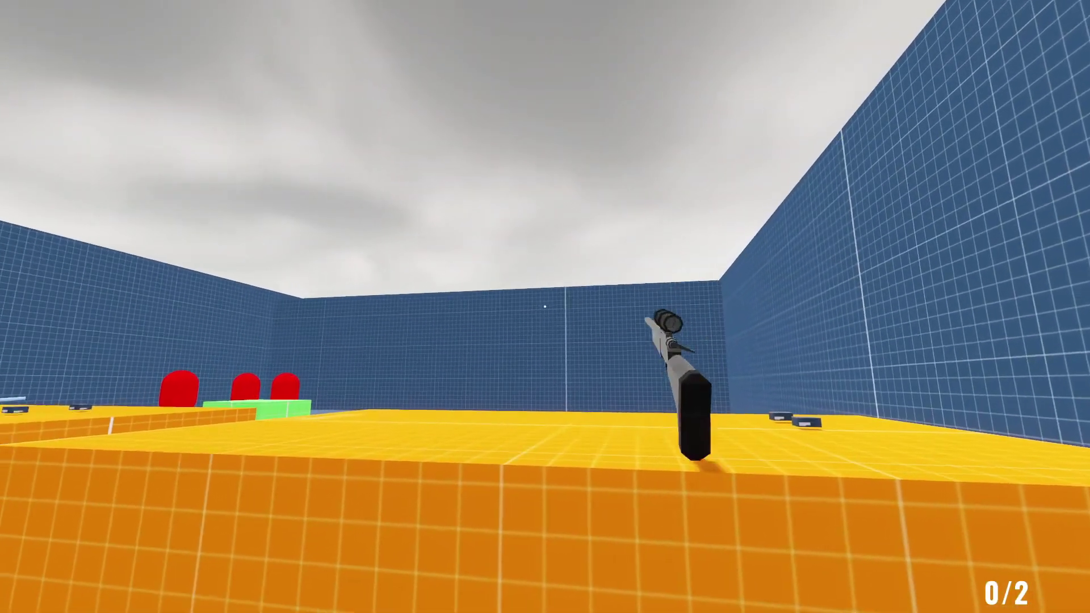
- Jump onto the yellow platform, collect the ammo boxes, and reload the scoped rifle
{"action": "key", "text": "w"}
{"action": "key", "text": "space"}
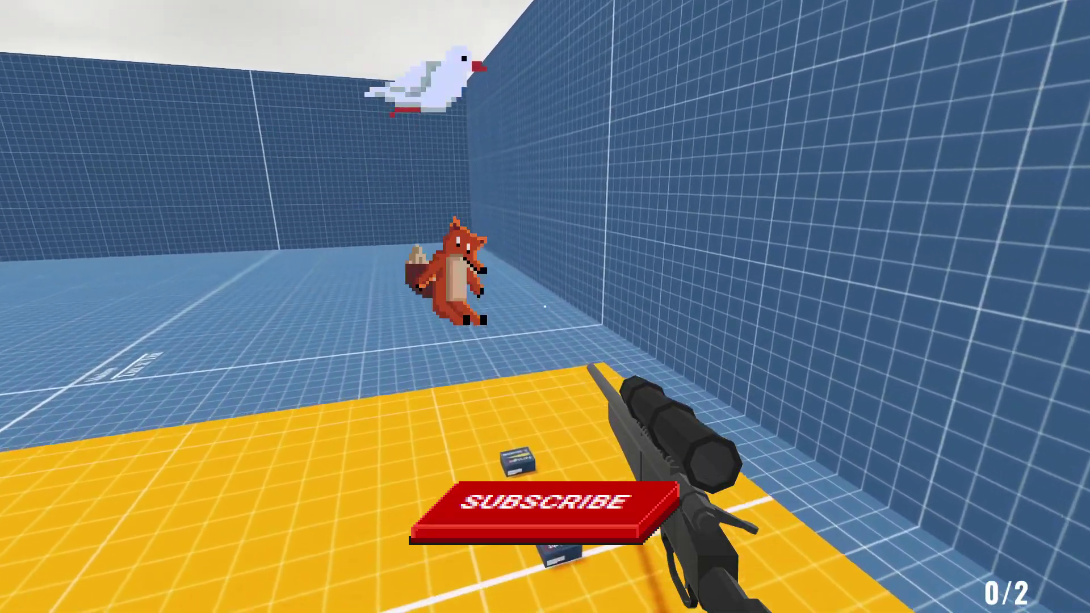
{"action": "key", "text": "r"}
{"action": "key", "text": "s"}
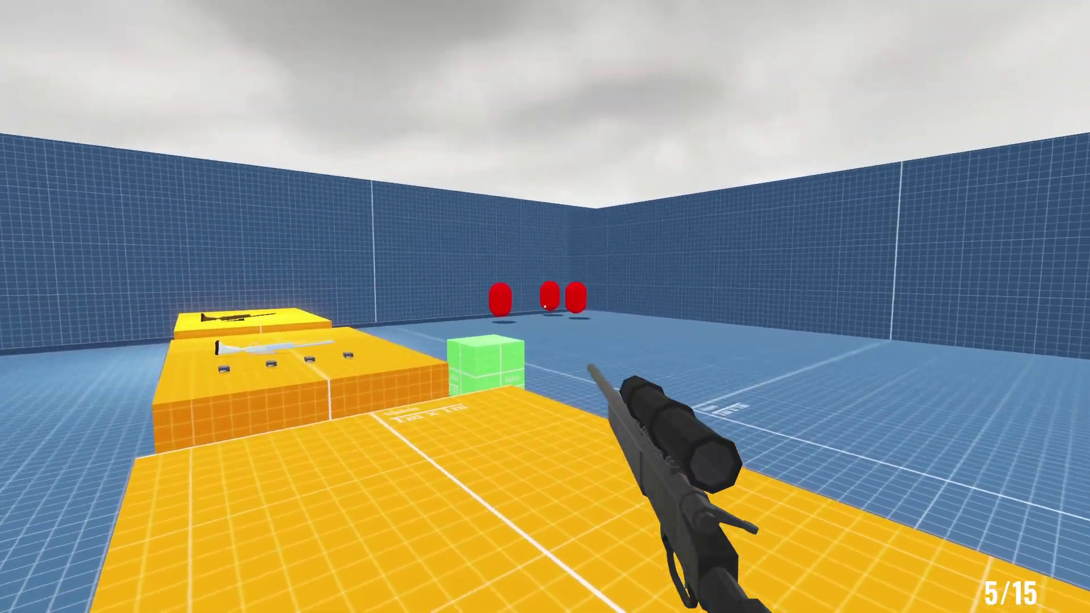
- Shoot the three red targets beyond the green block through the scope, leave the aim view, and drop the rifle on the platform
{"action": "right_click", "coordinate": [545, 306]}
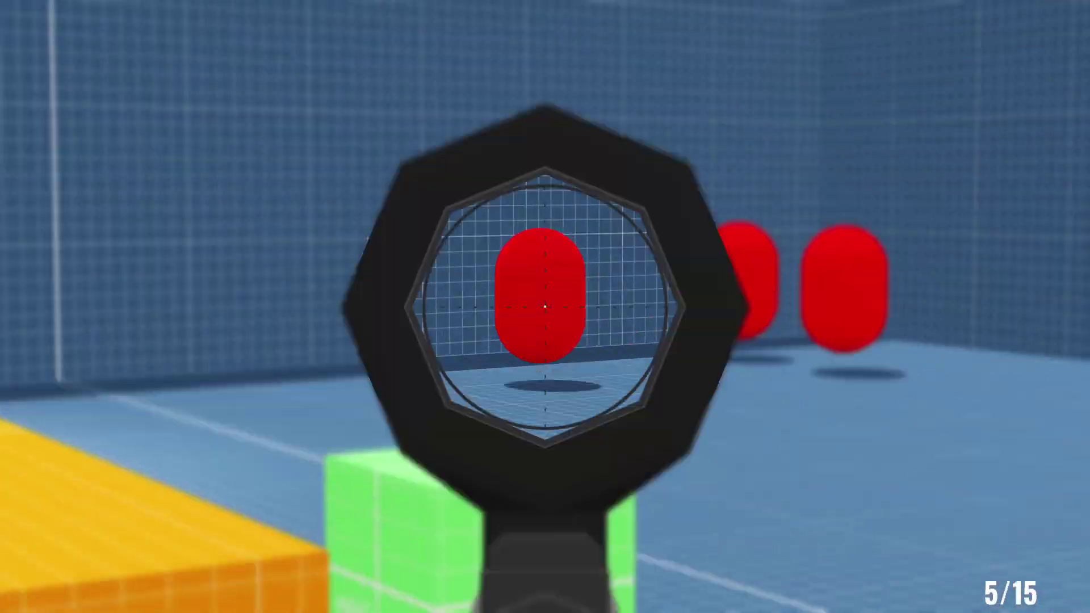
{"action": "left_click", "coordinate": [545, 306]}
{"action": "left_click", "coordinate": [545, 306]}
{"action": "left_click", "coordinate": [545, 306]}
{"action": "right_click", "coordinate": [545, 307]}
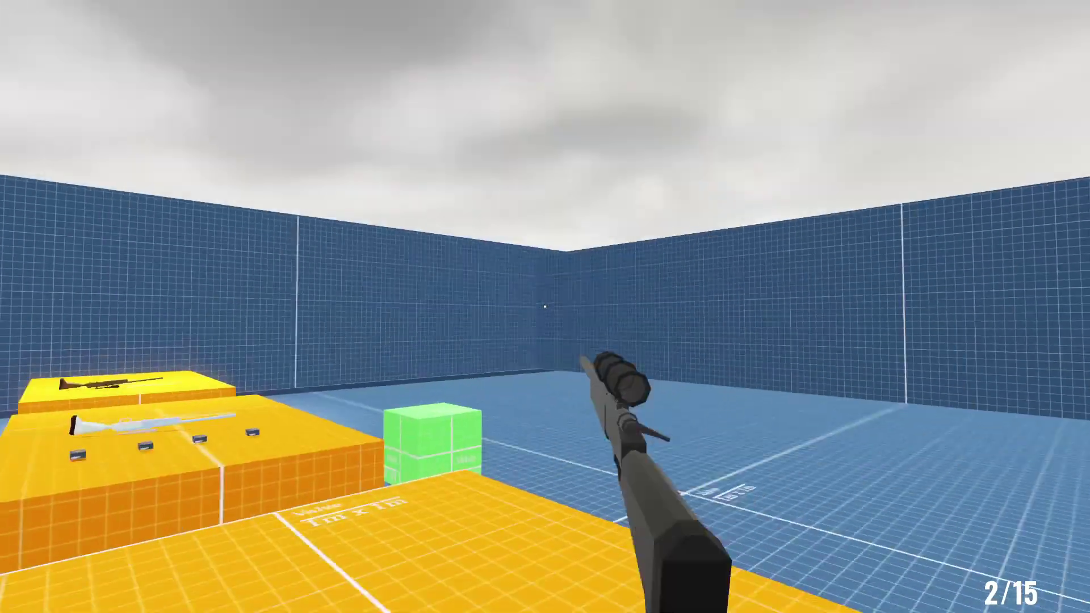
{"action": "key", "text": "g"}
{"action": "key", "text": "a"}
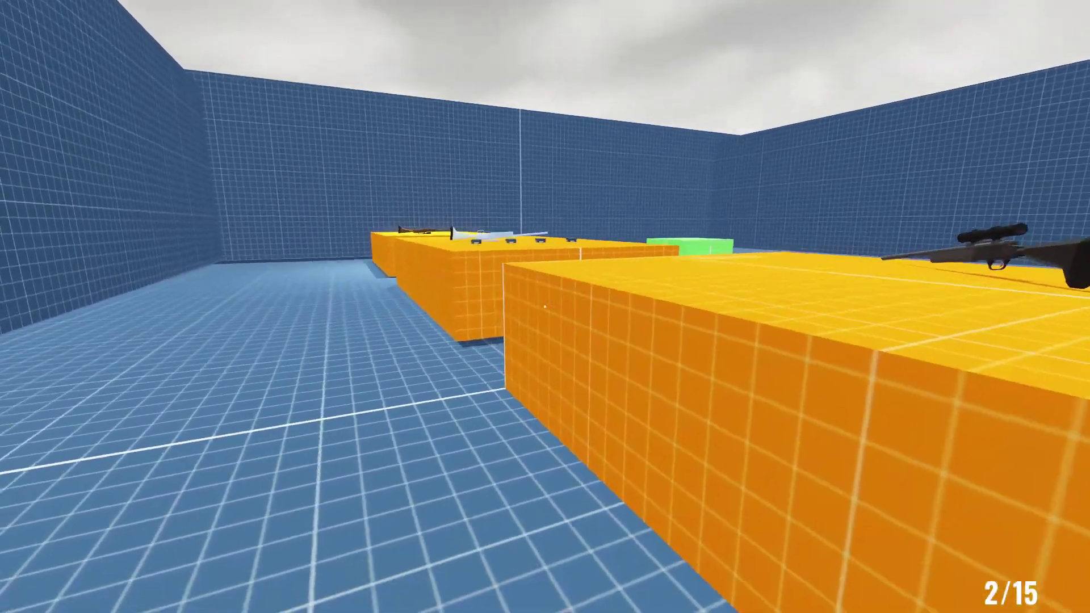